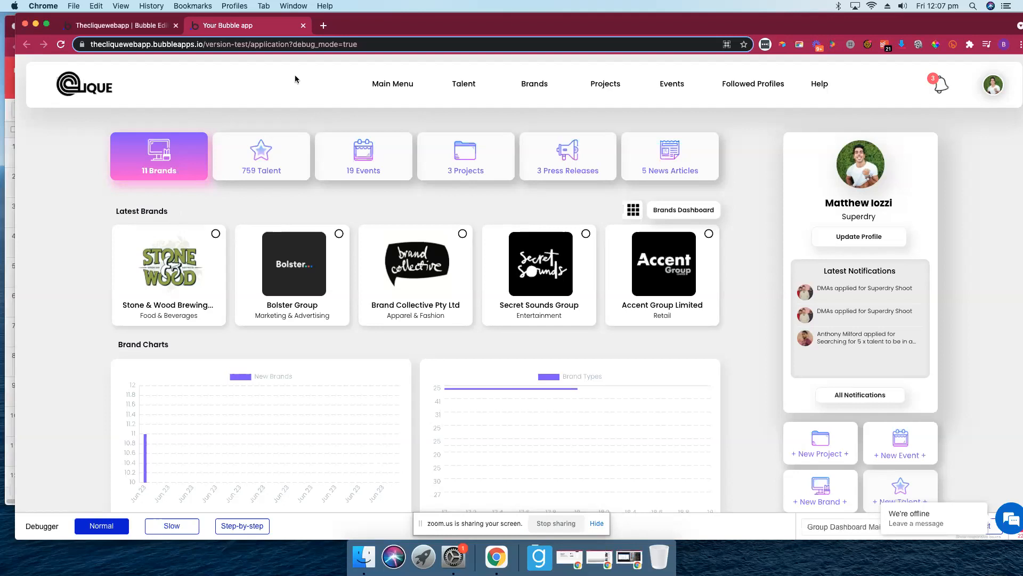
left_click_drag(416, 17, 406, 17)
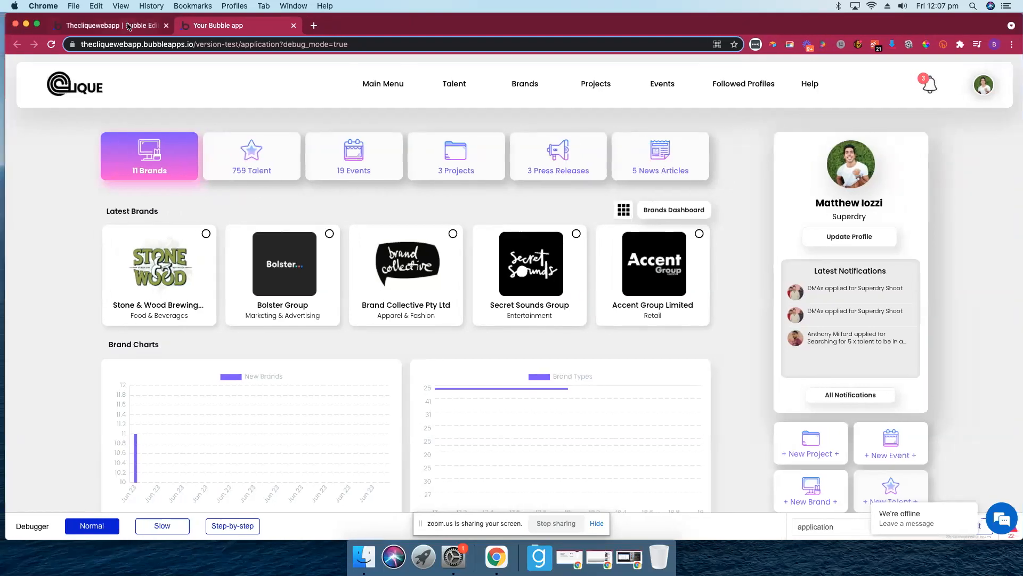
left_click(128, 26)
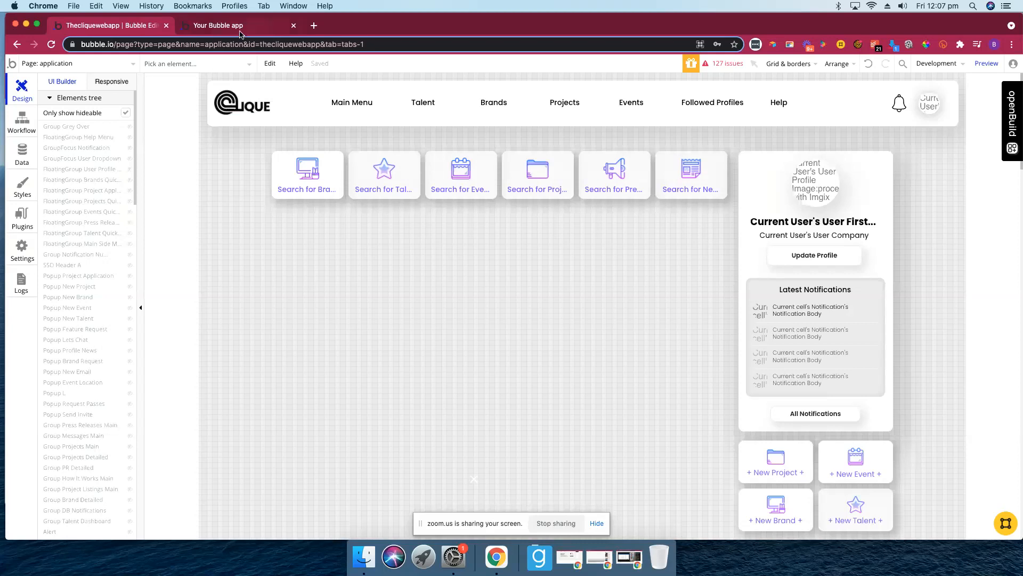
left_click(240, 27)
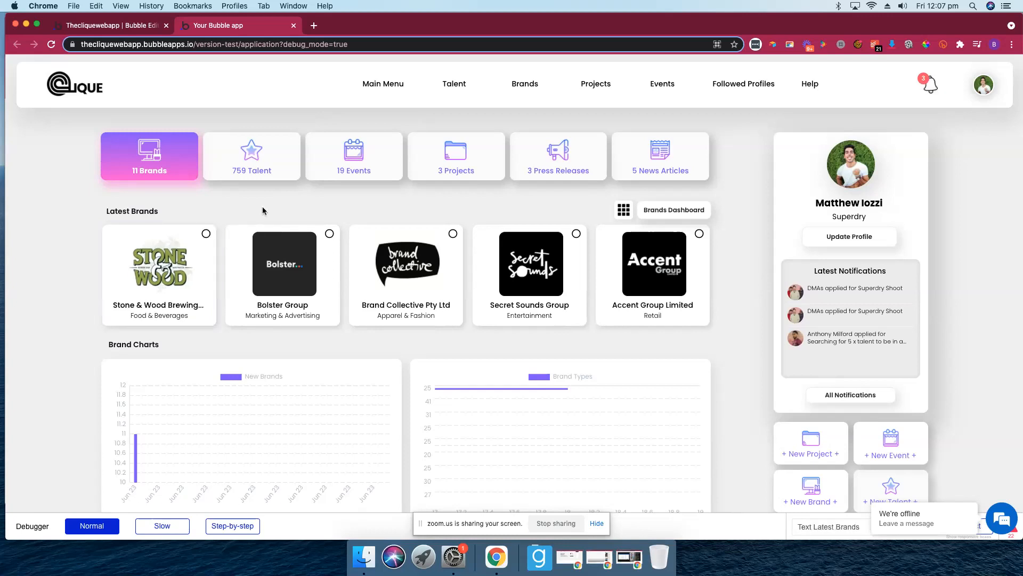
left_click(252, 160)
- Back in the editor, unhide Group Dashboard Brand in the Elements tree to show Latest Brands and Brand Charts
left_click(113, 27)
scroll(114, 149, "down", 3)
scroll(117, 155, "down", 5)
scroll(116, 155, "up", 10)
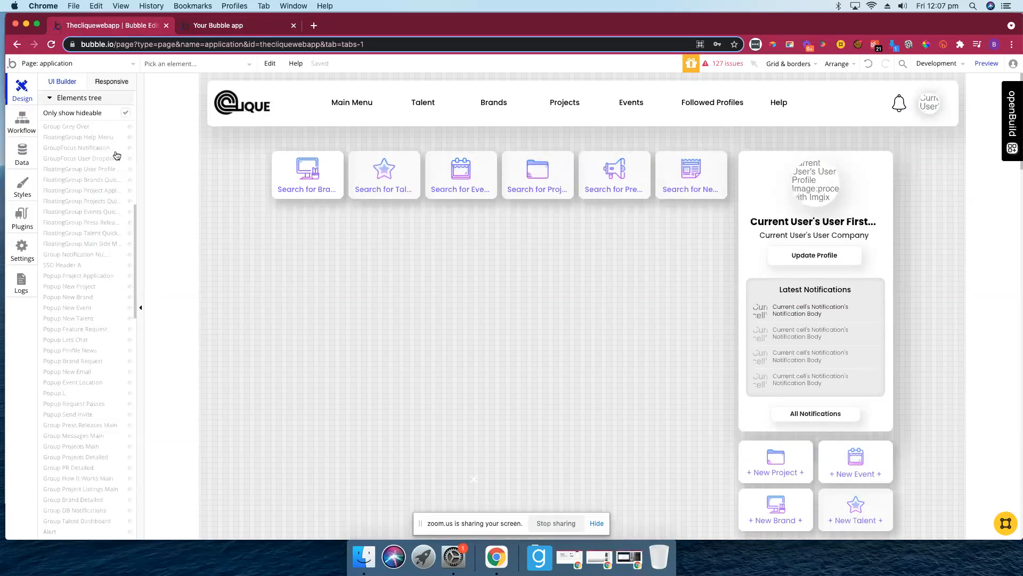
scroll(96, 245, "down", 5)
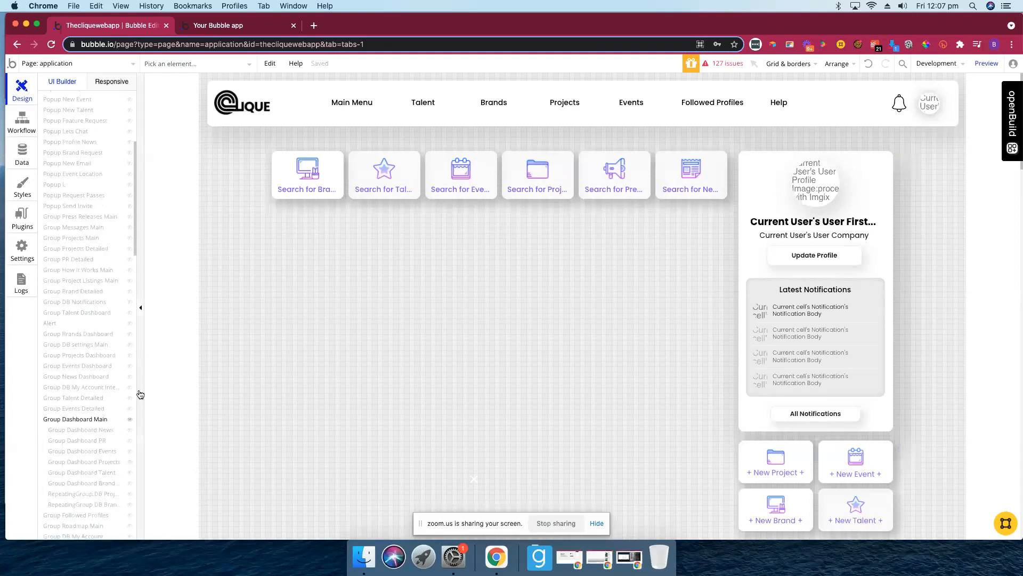
scroll(128, 397, "down", 1)
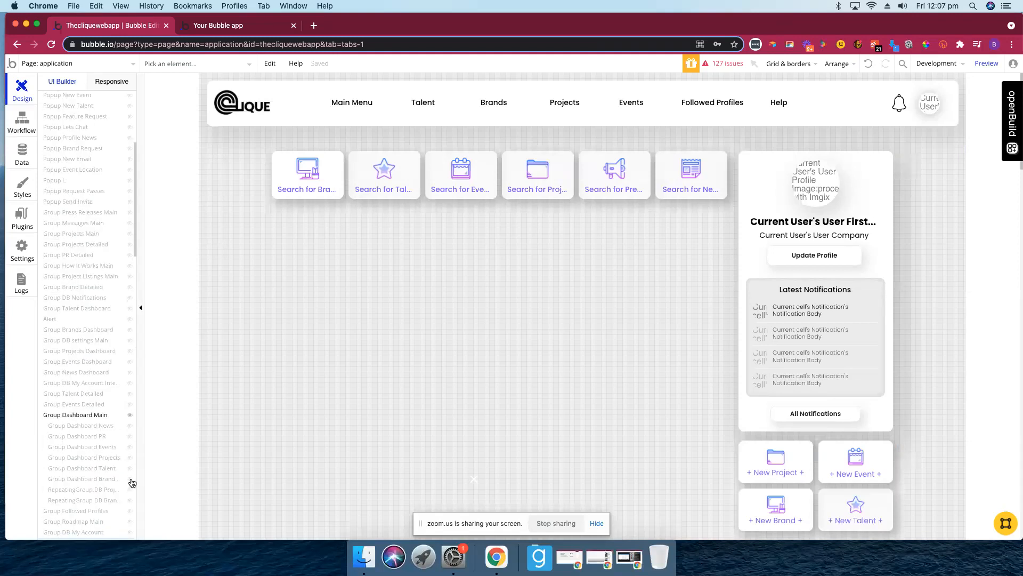
left_click(130, 479)
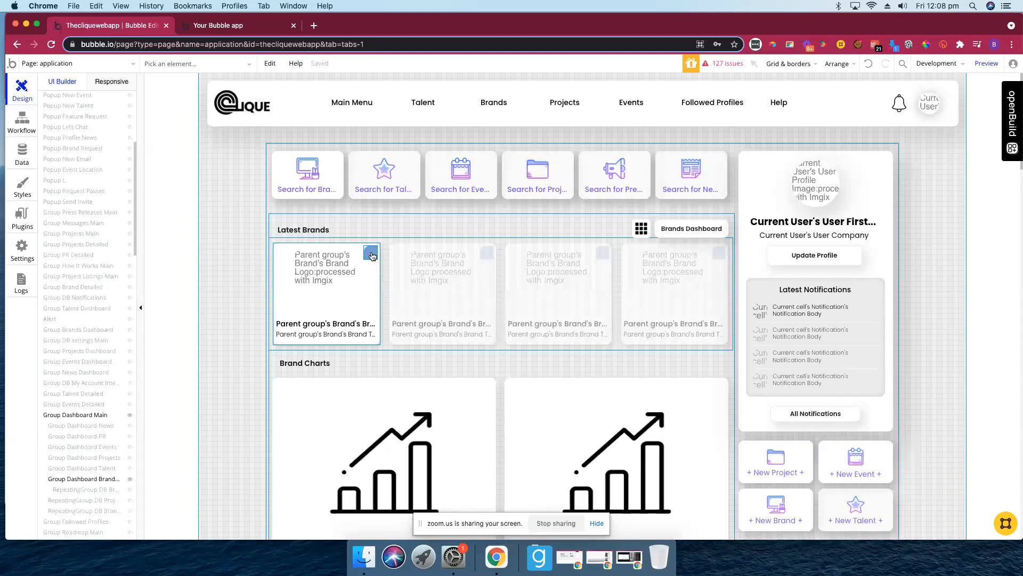
- Edit the Brand follow/unfollow reusable and jump from its group to its click workflows
left_click(372, 256)
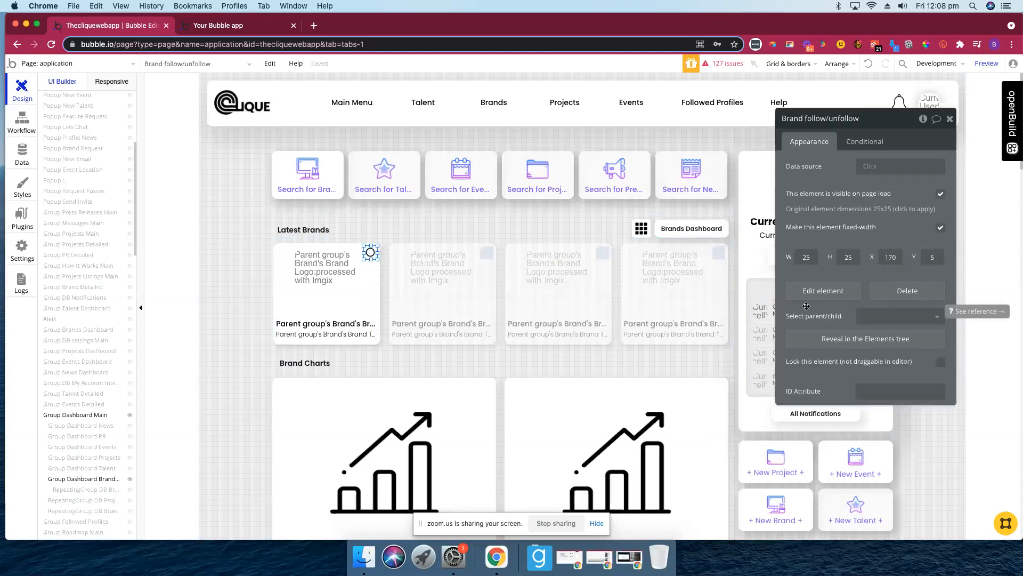
left_click(812, 292)
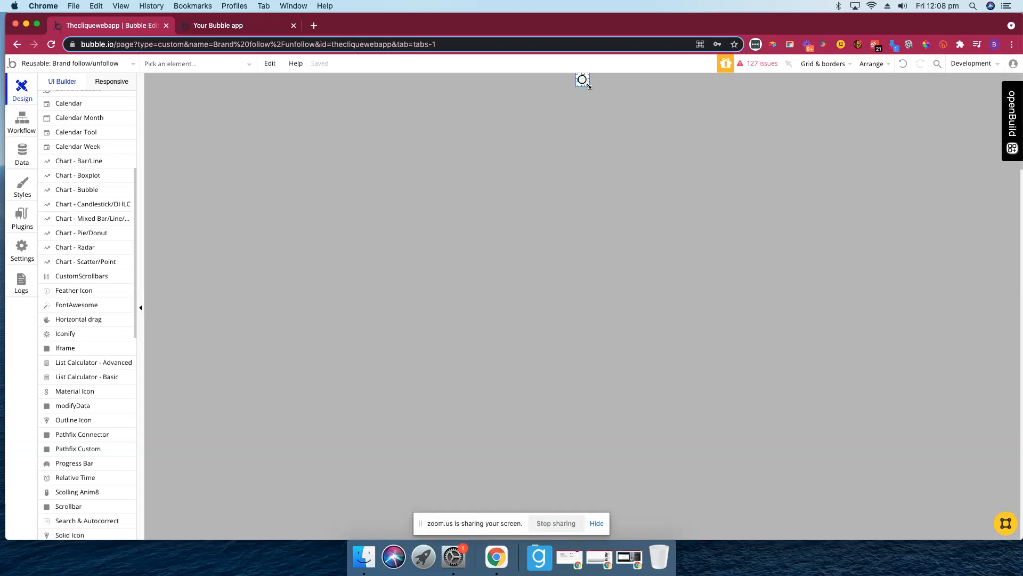
double_click(587, 87)
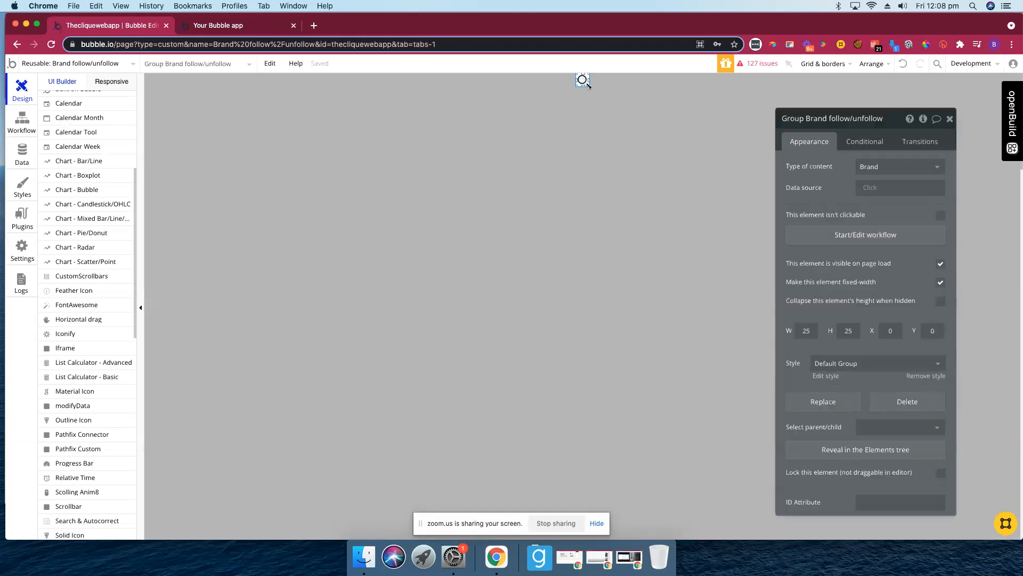
left_click(924, 119)
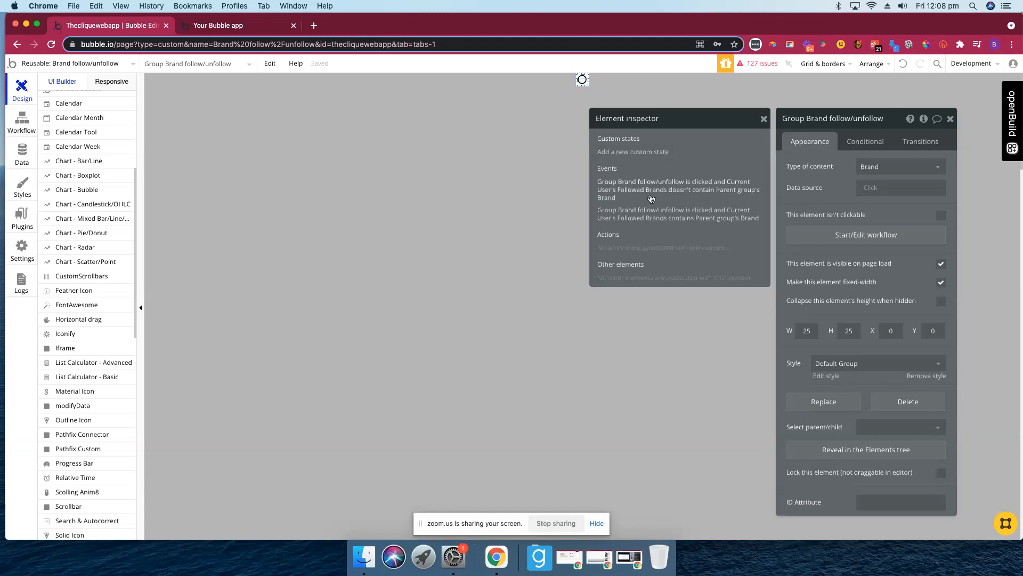
left_click(848, 234)
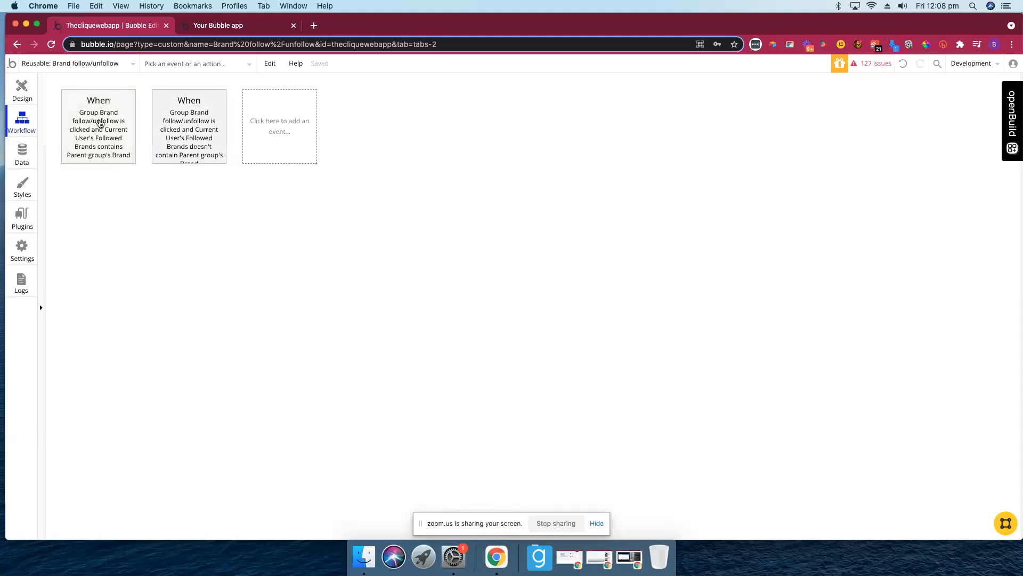
- Review both click workflows removing or adding Parent group's Brand to the user's Followed Brands
left_click(99, 122)
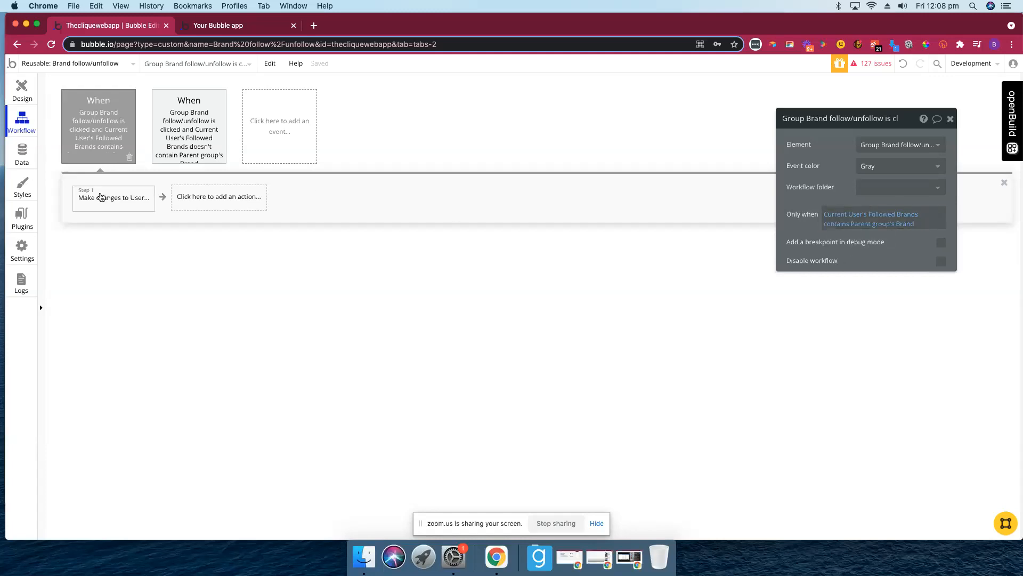
left_click(101, 196)
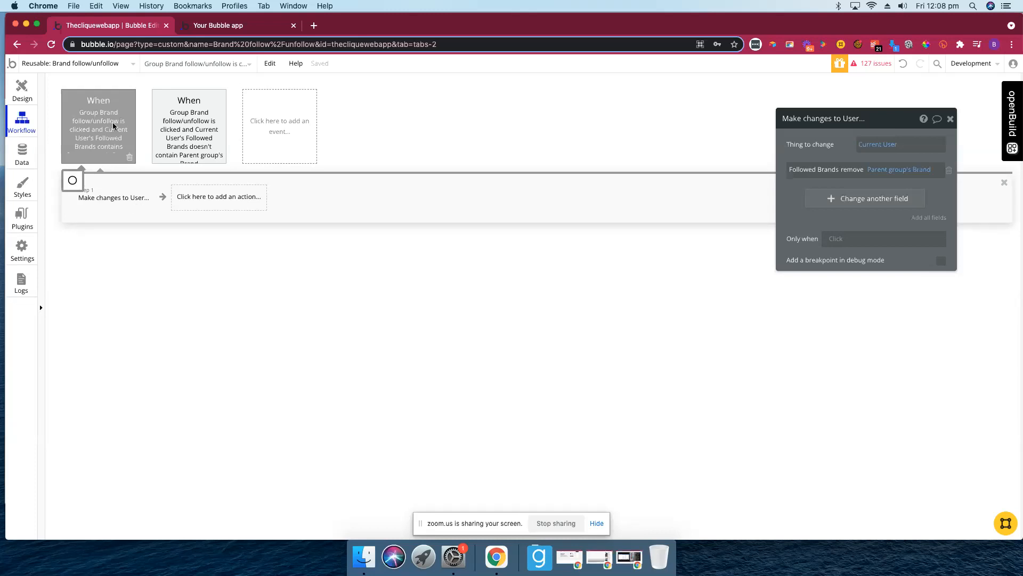
left_click(110, 129)
left_click(184, 140)
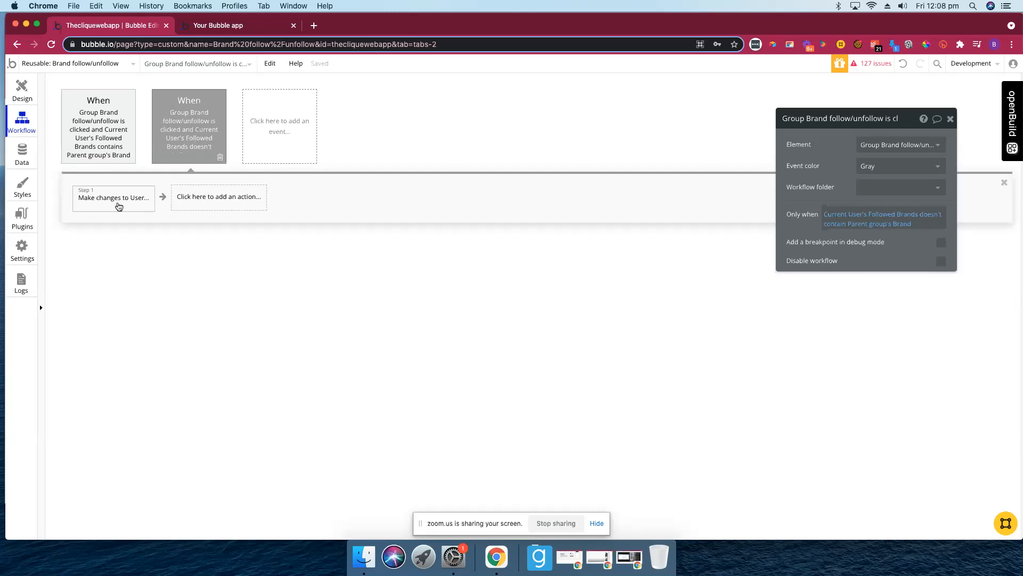
left_click(119, 206)
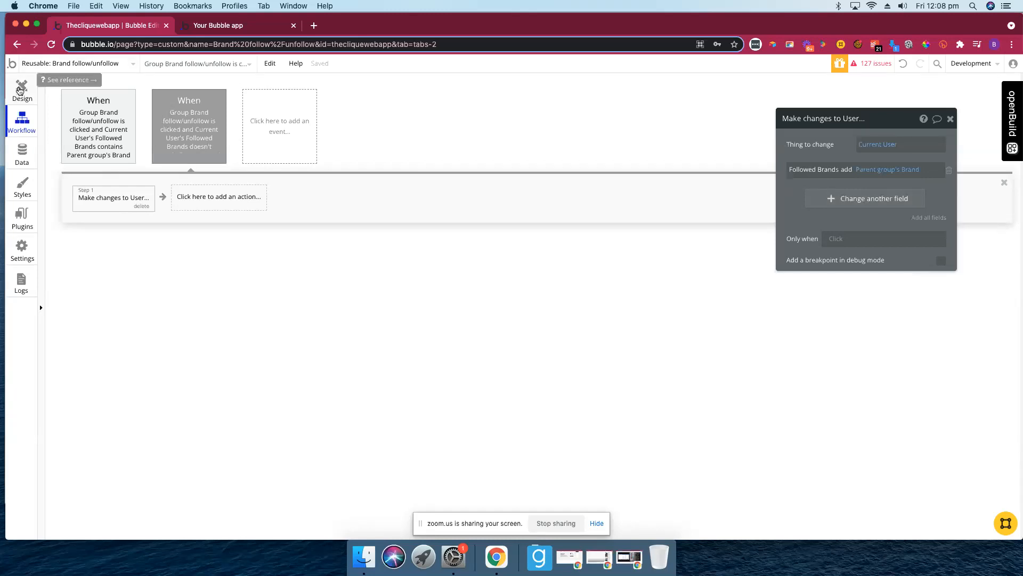
left_click(20, 90)
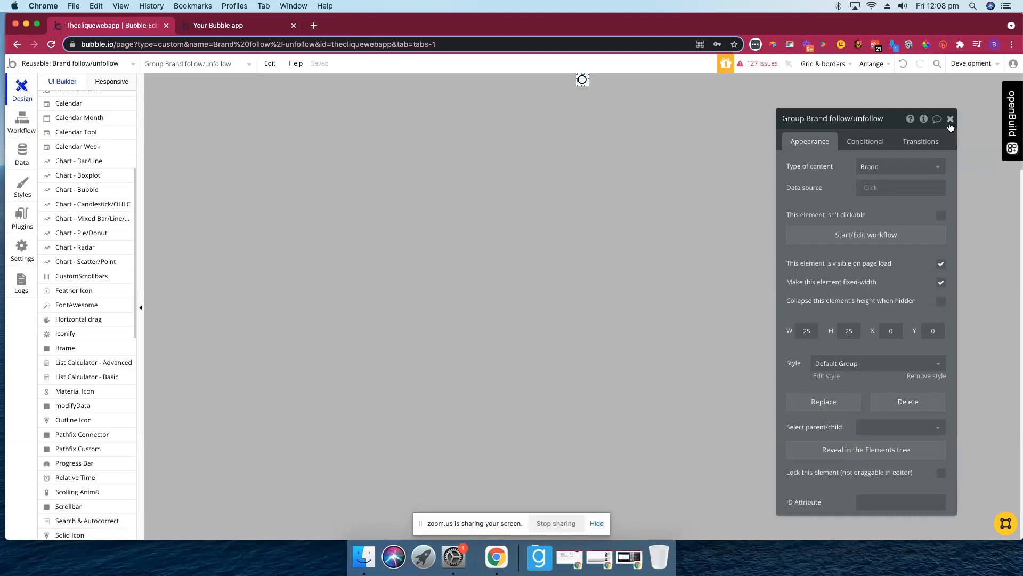
- Select the follow MaterialIcon and view its followed-tick and creator-pencil conditionals
left_click(593, 98)
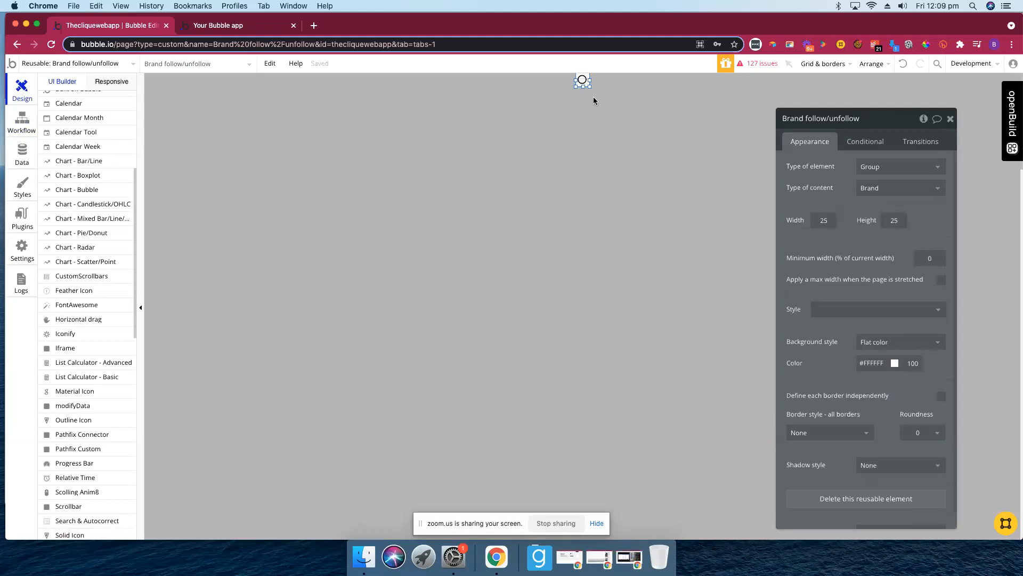
key("Escape")
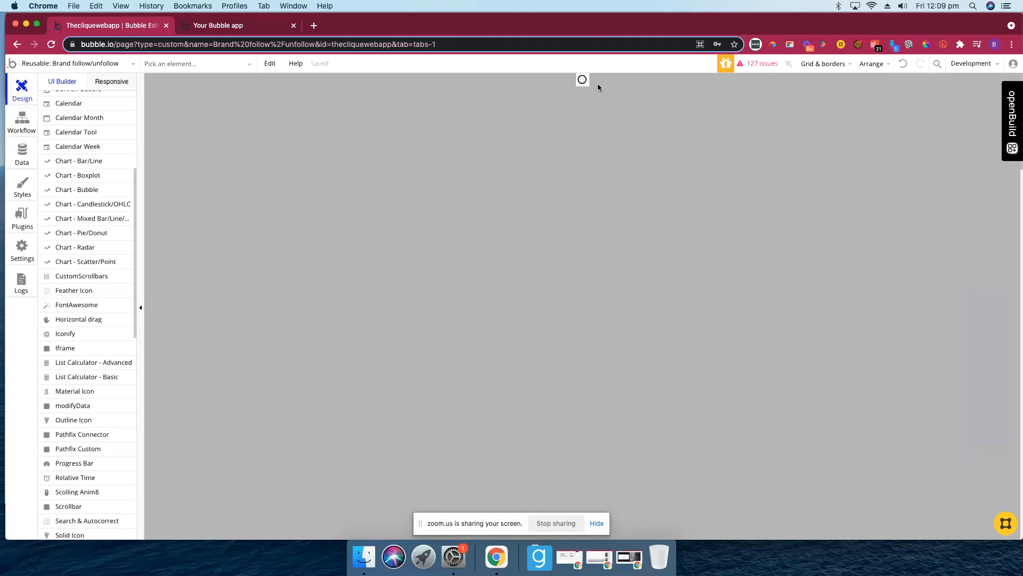
left_click(598, 86)
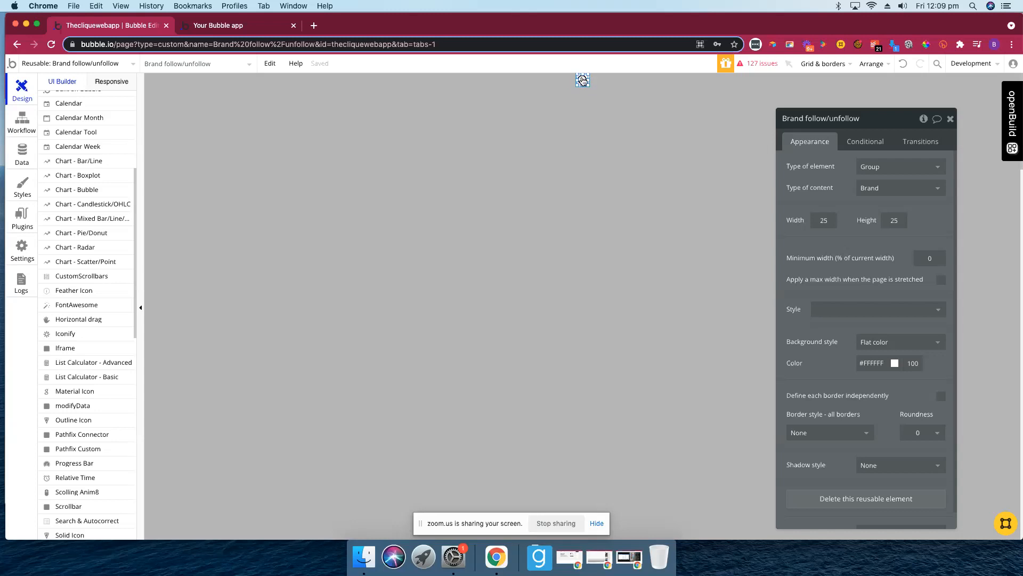
left_click(583, 79)
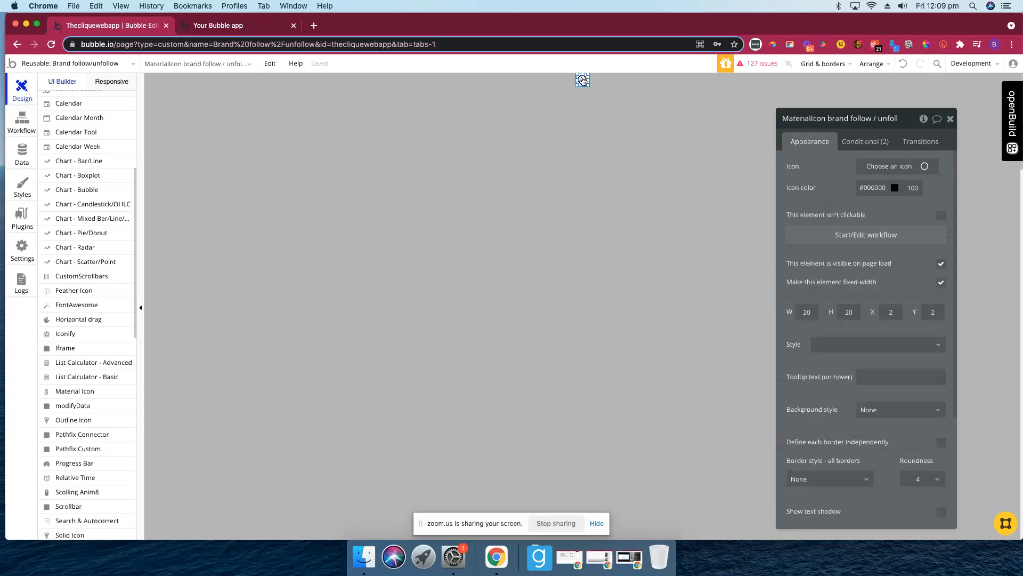
left_click(877, 142)
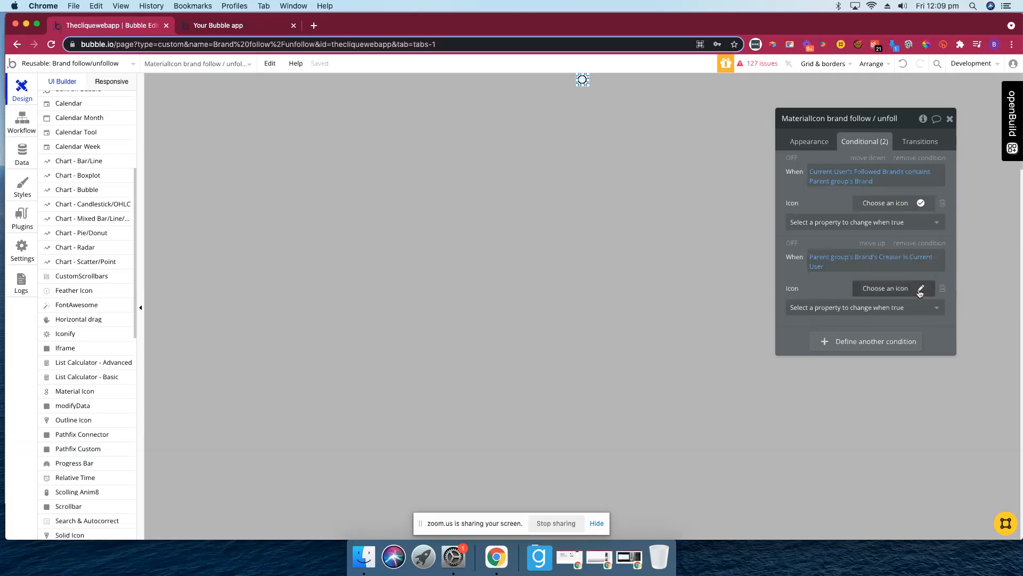
- Select the reusable element and browse the pages list without switching pages
left_click(568, 221)
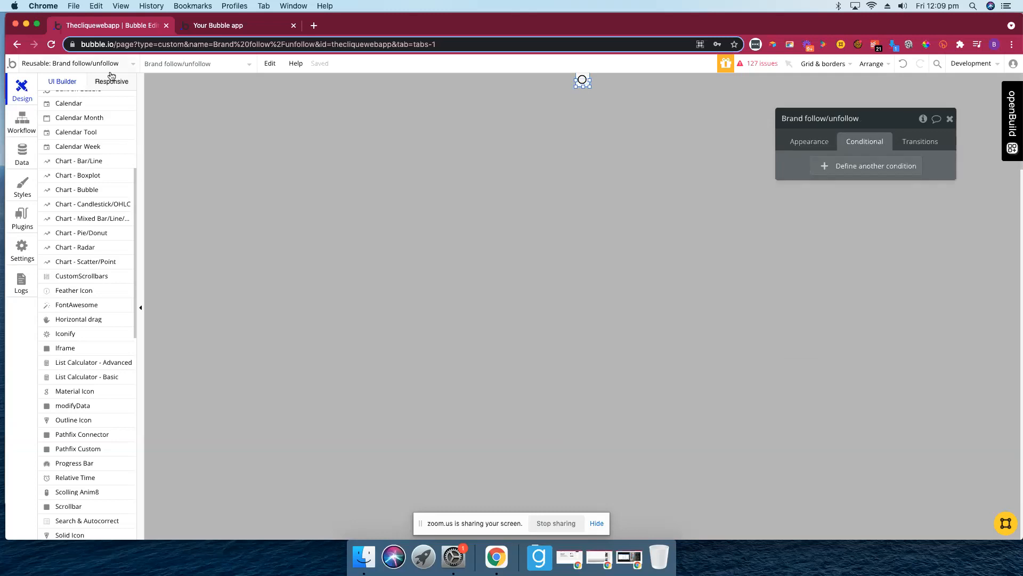
left_click(56, 67)
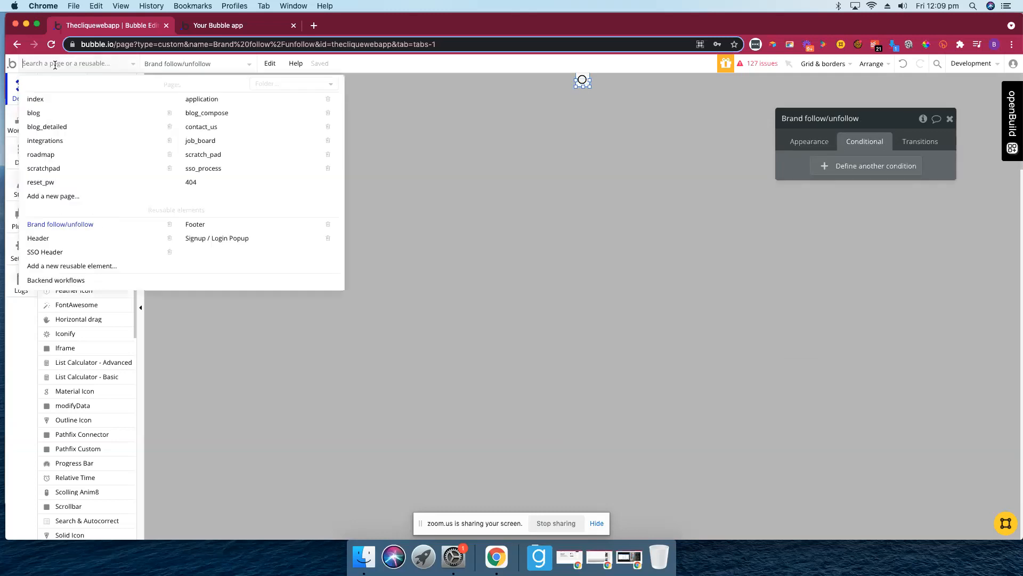
left_click(56, 66)
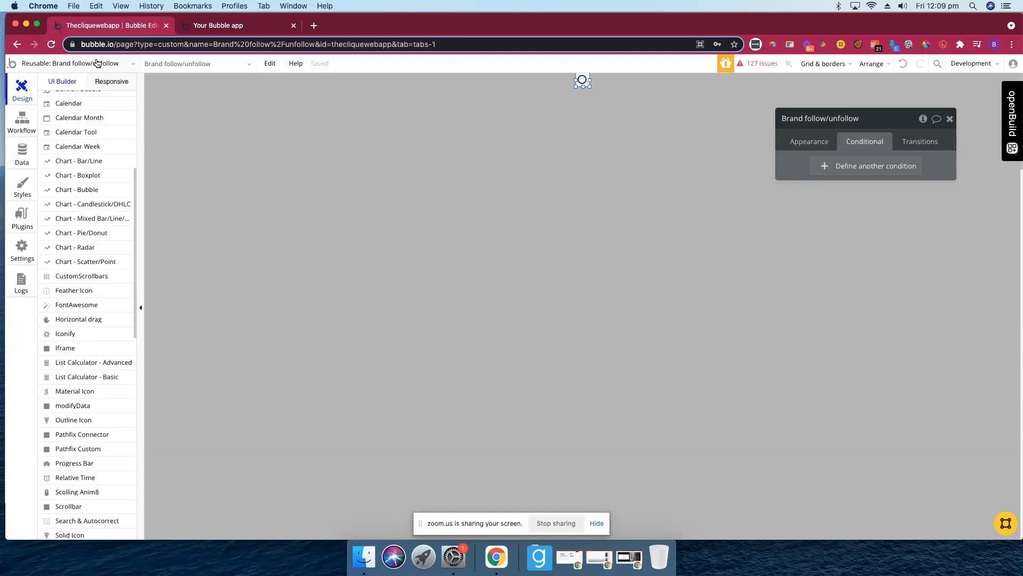
left_click(98, 63)
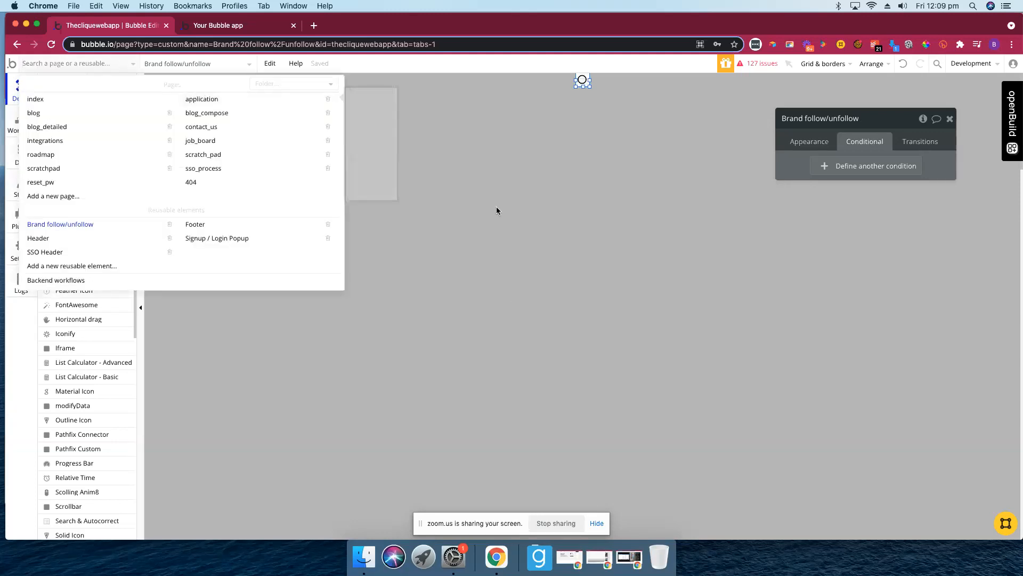
left_click(497, 206)
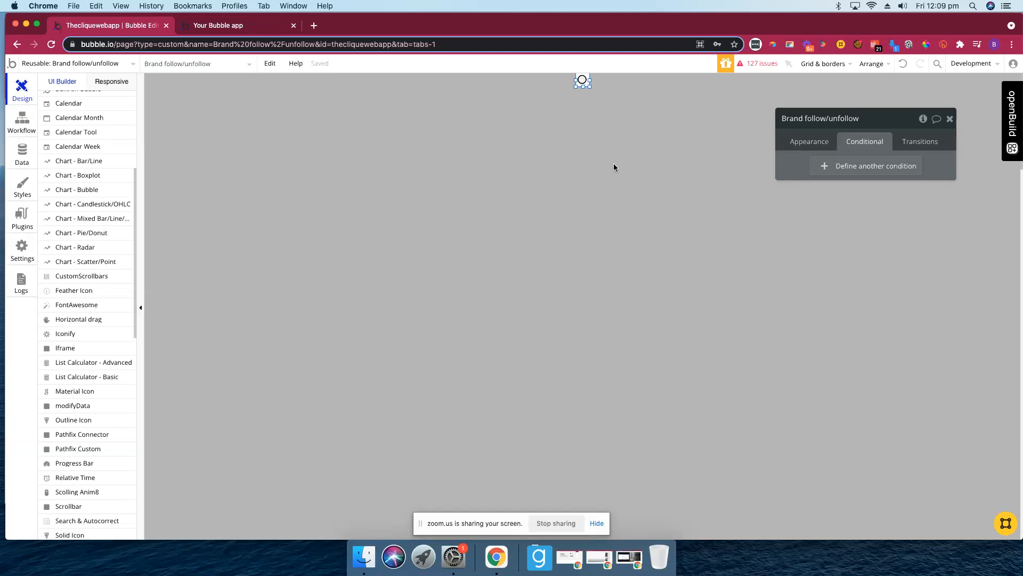
- Check Group Brand follow/unfollow's Appearance settings, then switch to the application page
left_click(588, 78)
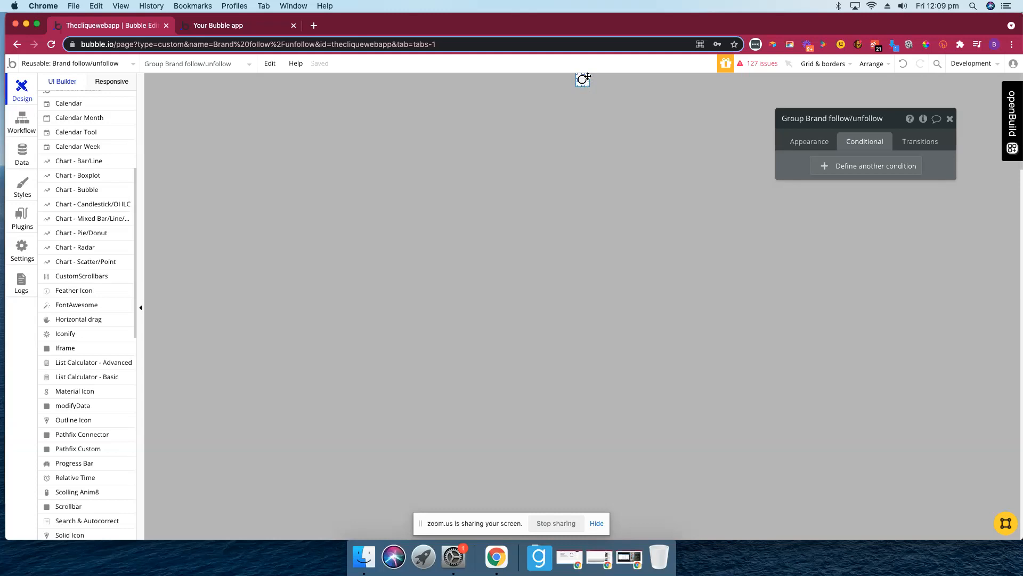
left_click(810, 142)
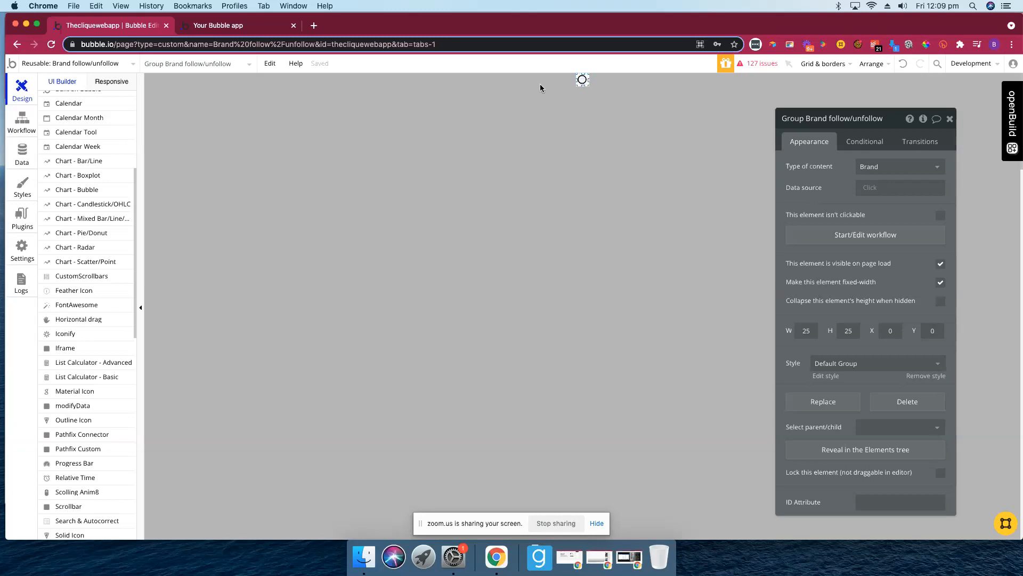
scroll(88, 133, "up", 5)
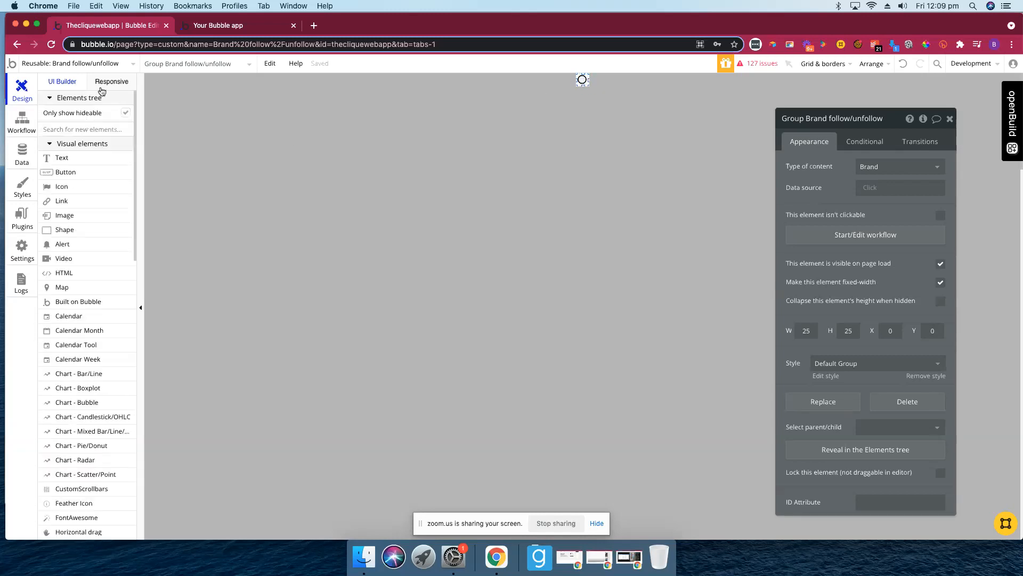
left_click(100, 65)
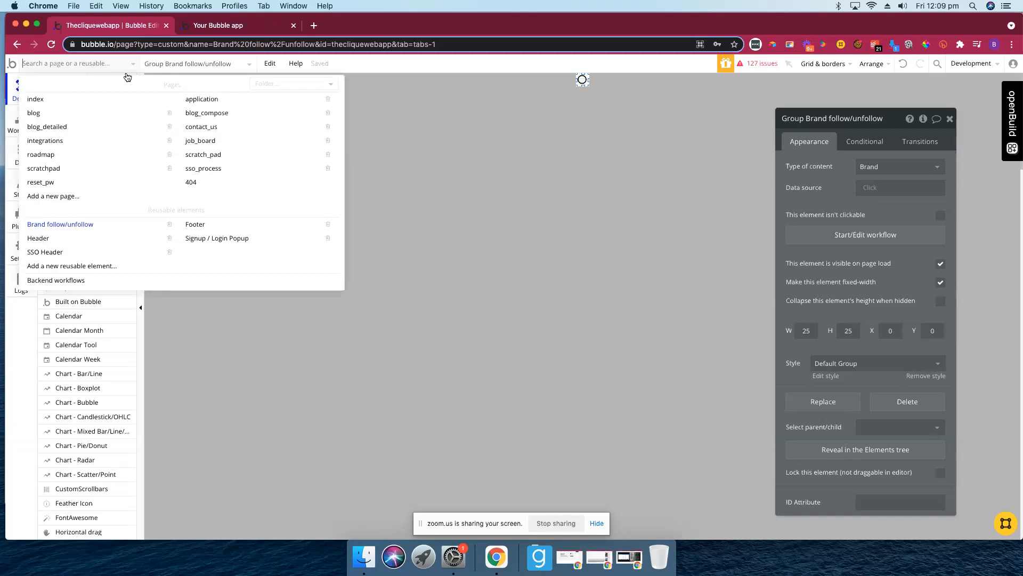
left_click(213, 100)
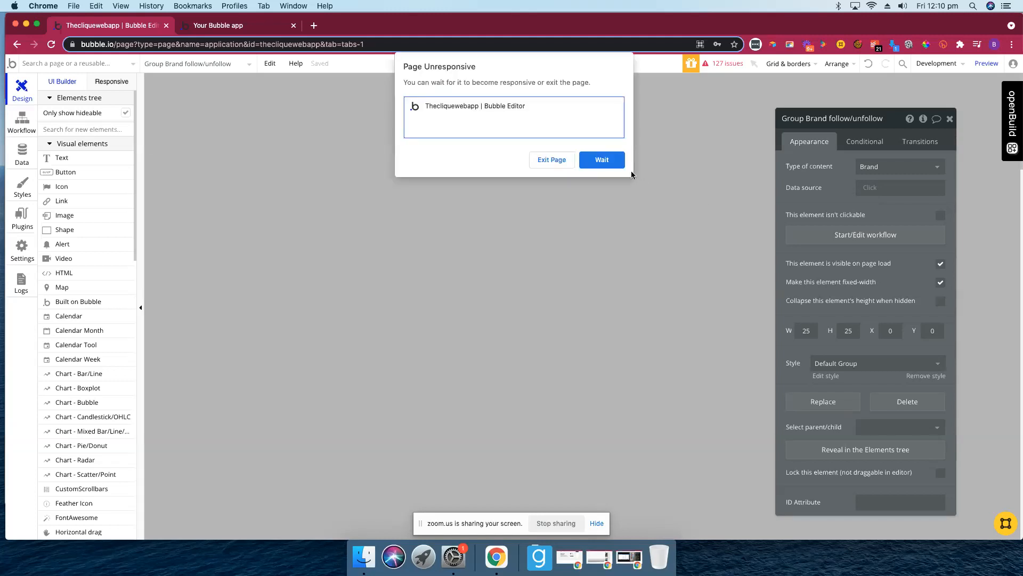
- Wait out the unresponsive editor and unhide Group Dashboard Main and Group Dashboard Brand
left_click(609, 158)
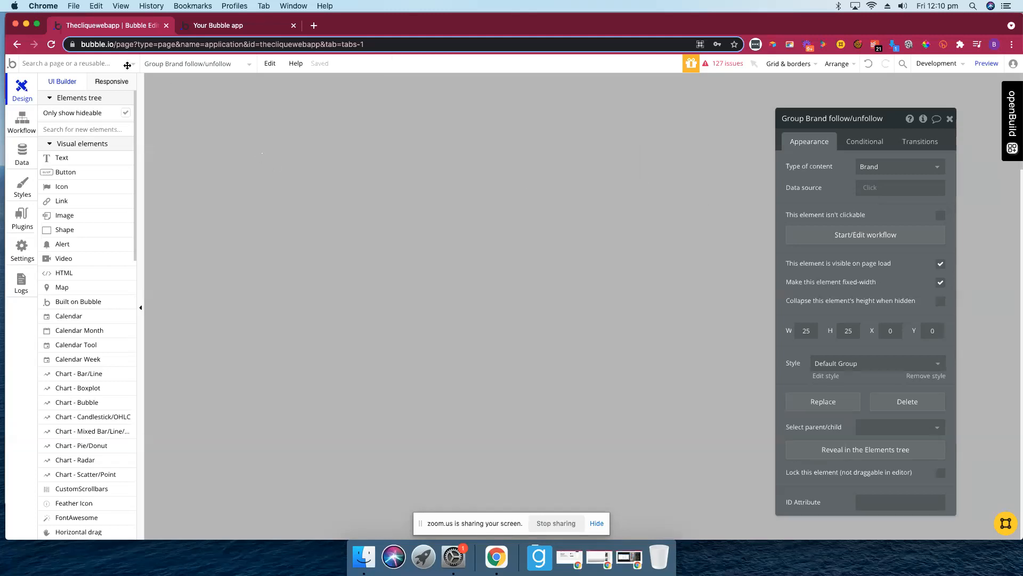
scroll(102, 230, "down", 7)
scroll(127, 269, "up", 2)
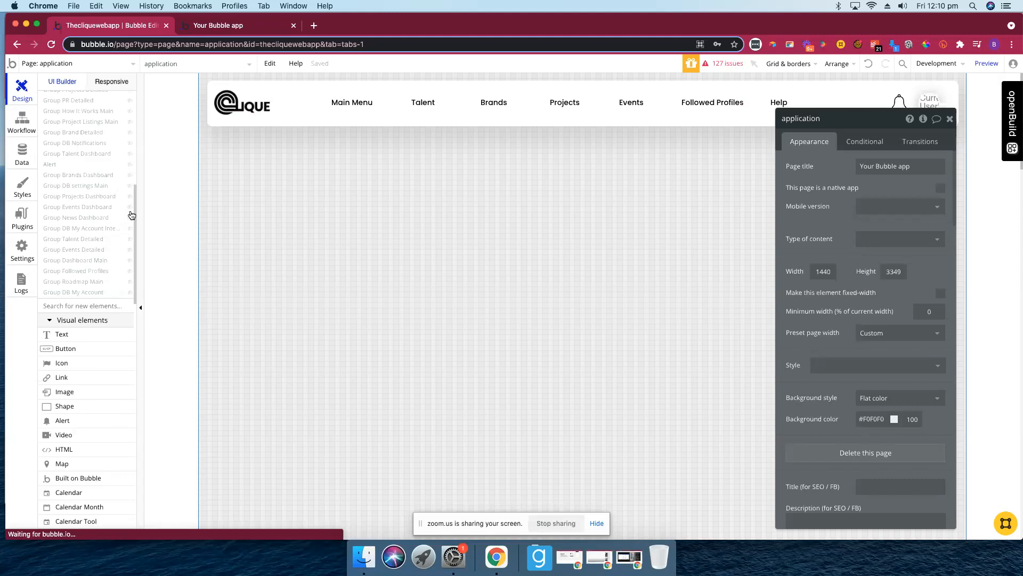
left_click(130, 261)
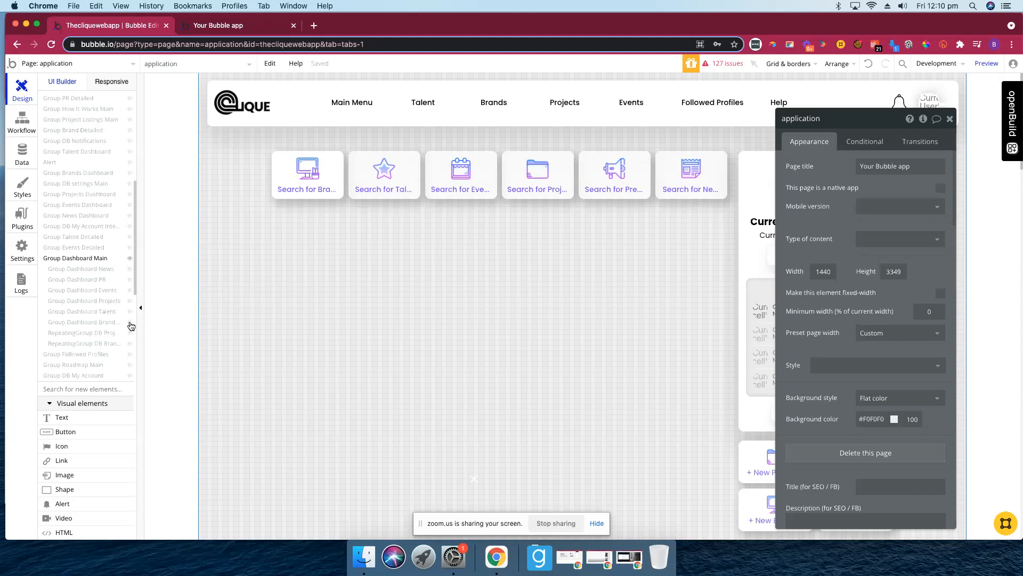
left_click(130, 323)
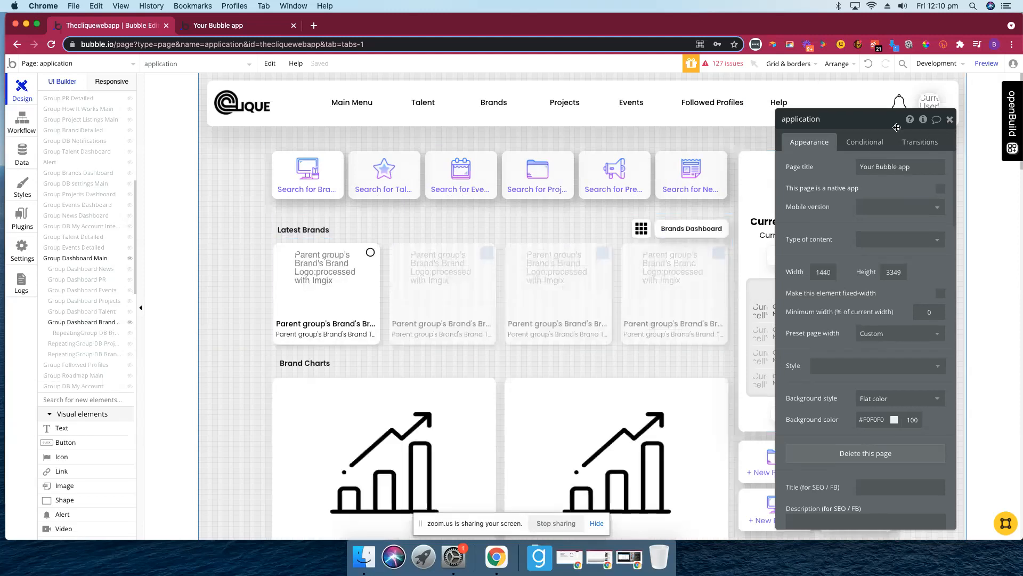
- Set the brand card's follow/unfollow element data source to Parent group's Brand
left_click(371, 254)
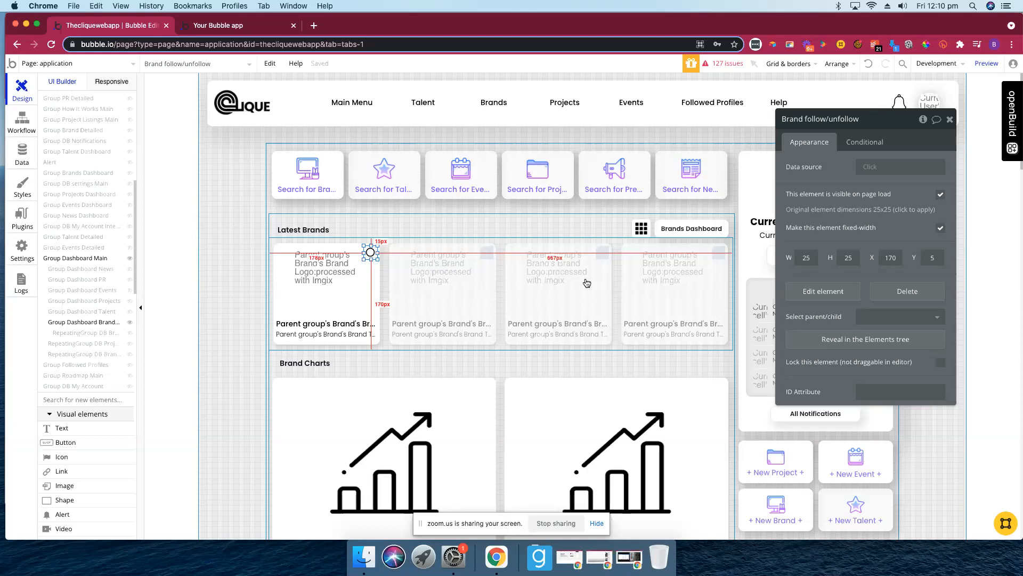
left_click(873, 168)
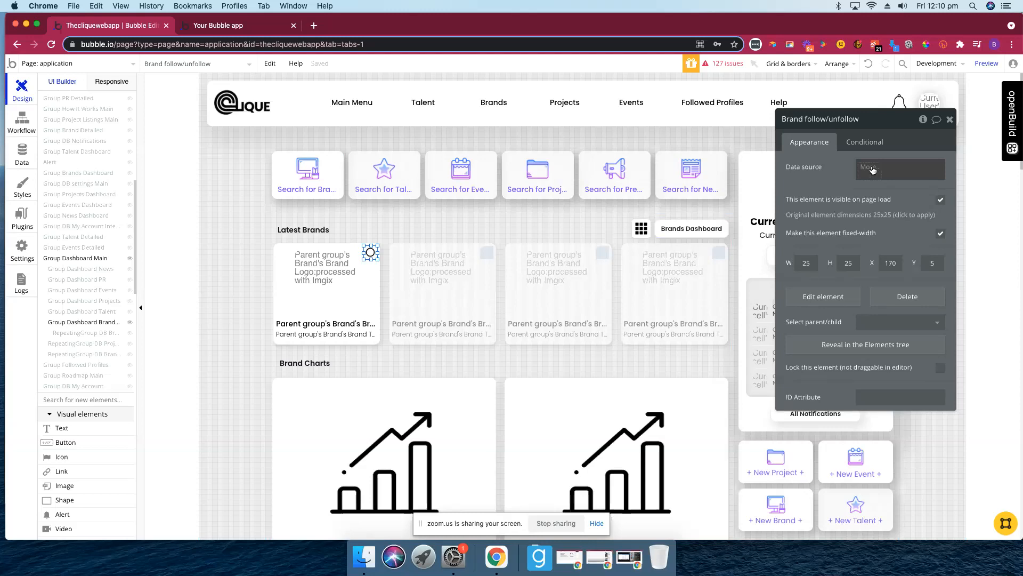
left_click(873, 169)
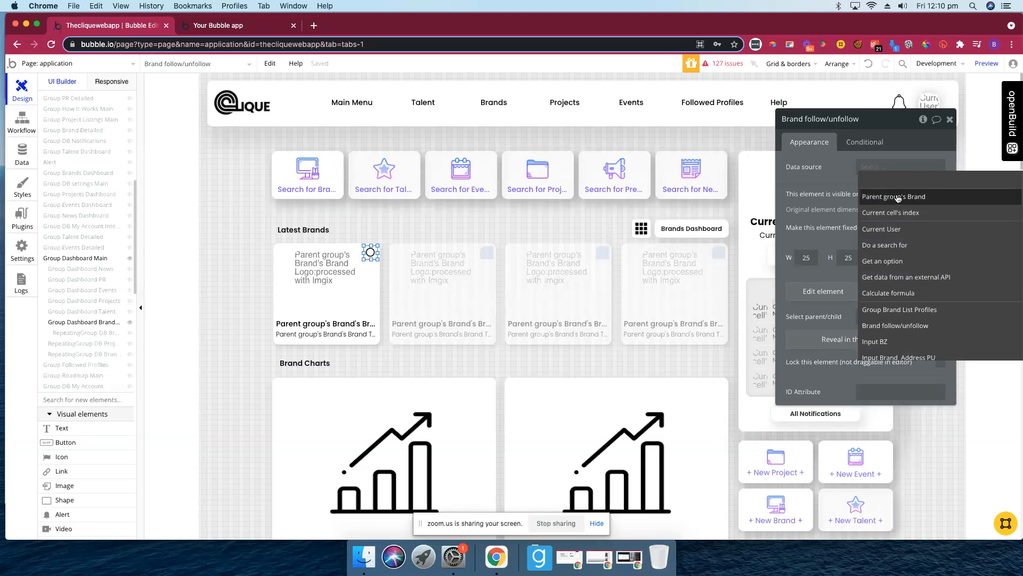
left_click(898, 197)
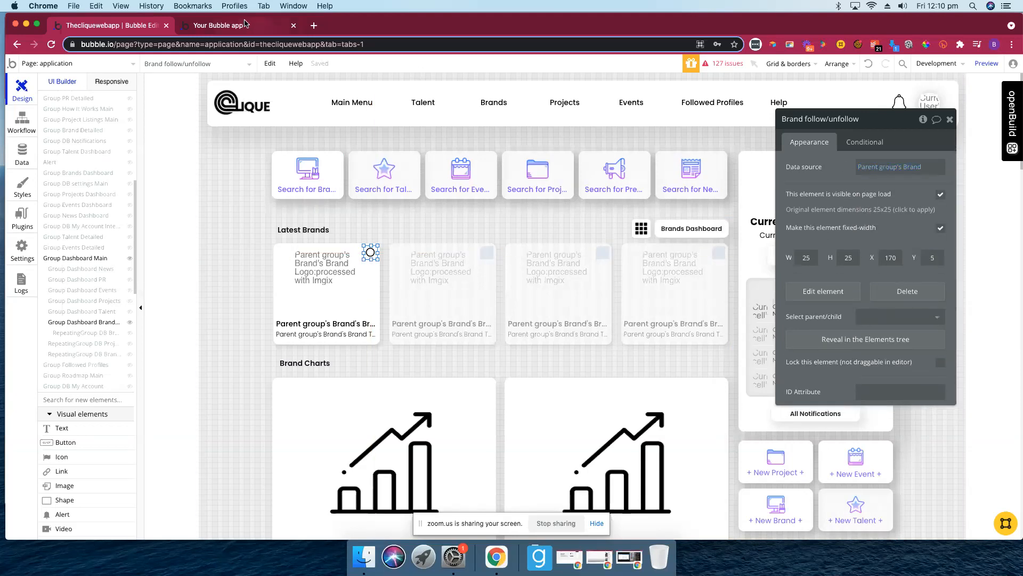
left_click(279, 33)
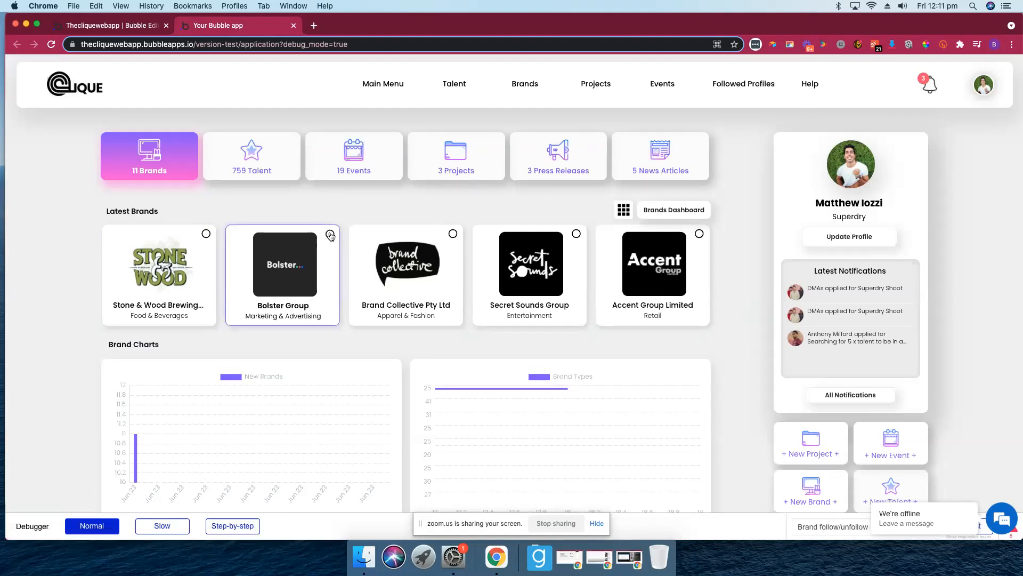
- In the preview, follow Brand Collective and check the Followed Profiles filtered to Brand Profiles
left_click(454, 237)
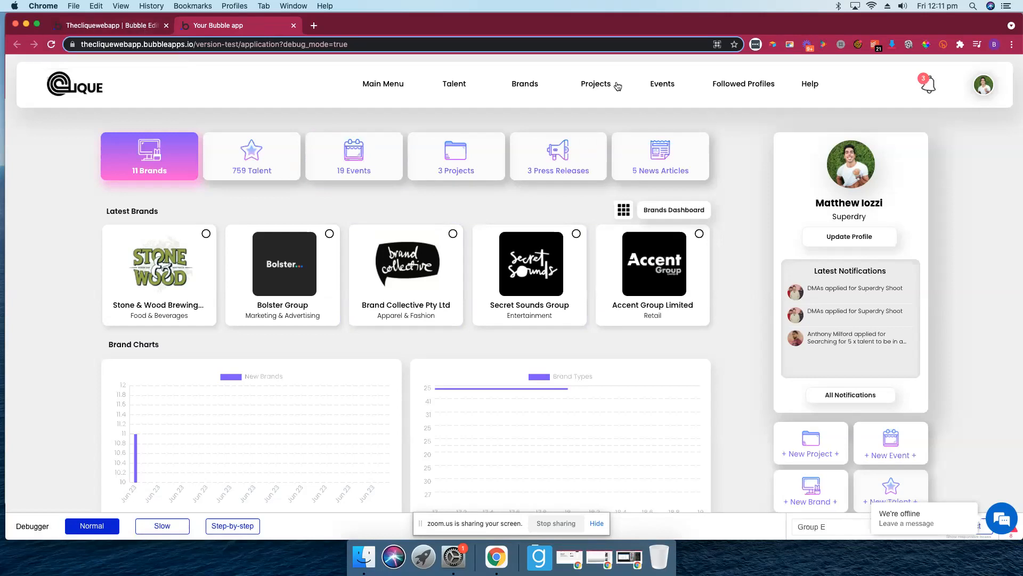
left_click(748, 88)
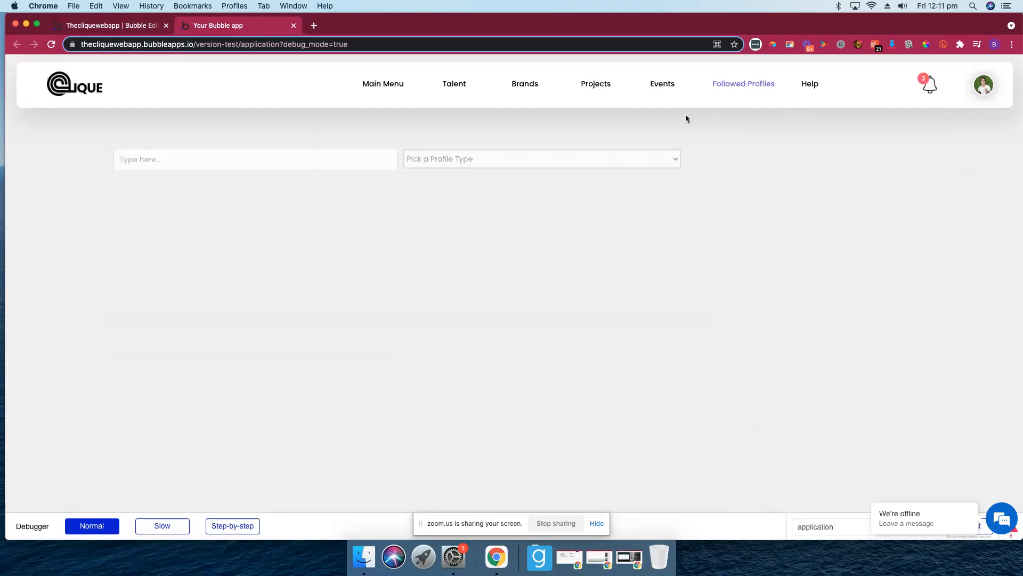
left_click(482, 158)
left_click(467, 169)
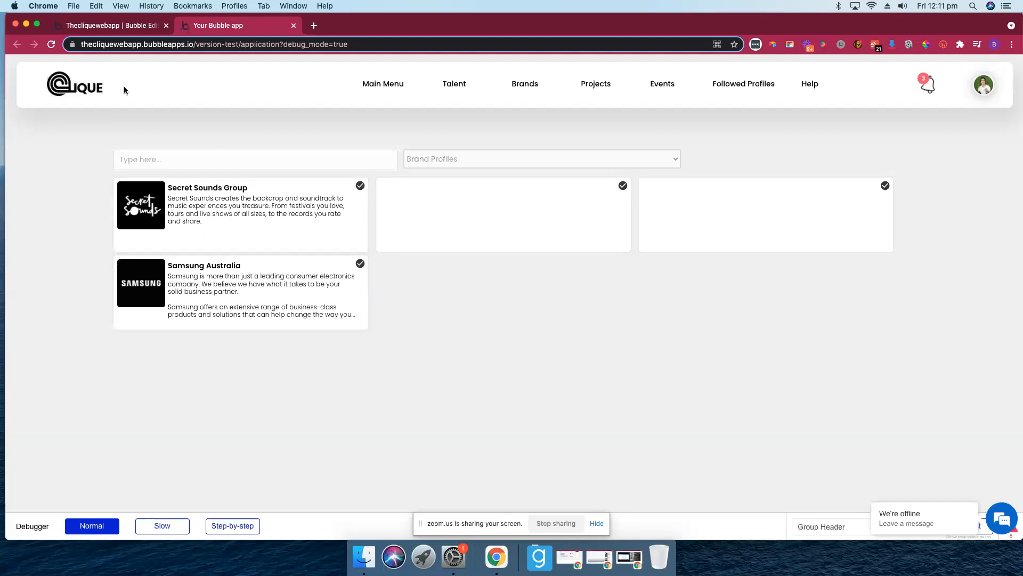
left_click(384, 91)
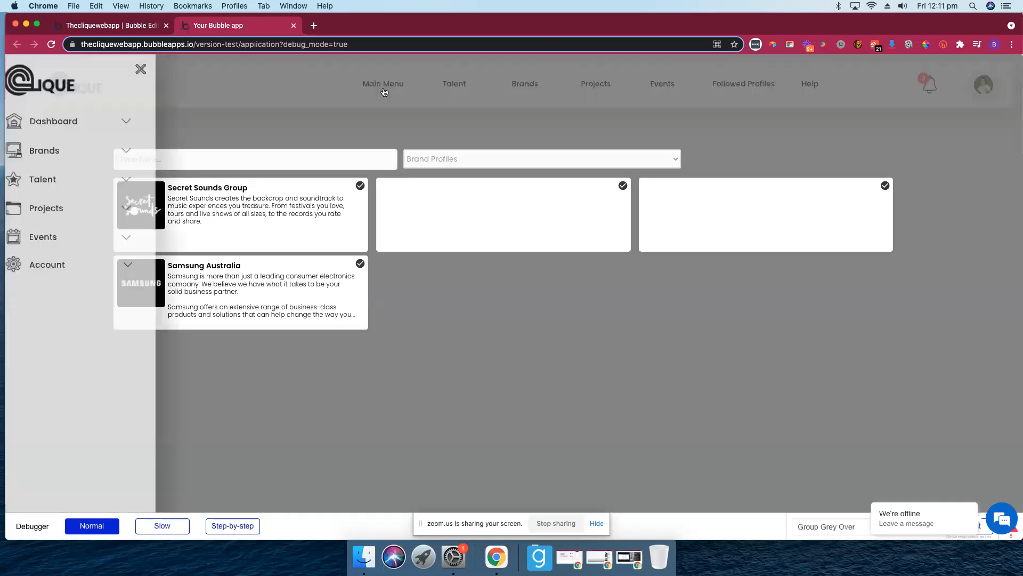
left_click(142, 69)
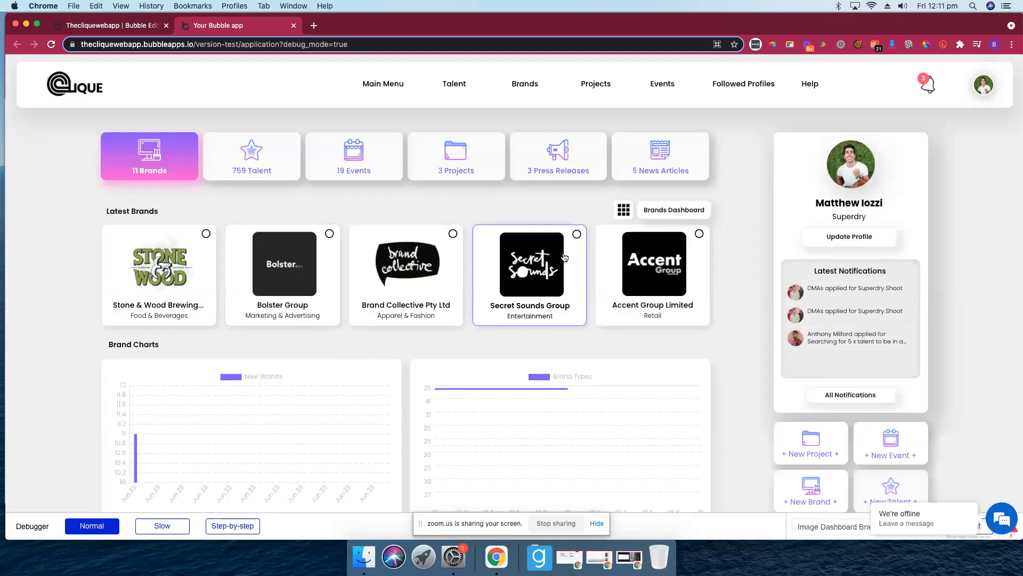
left_click(141, 26)
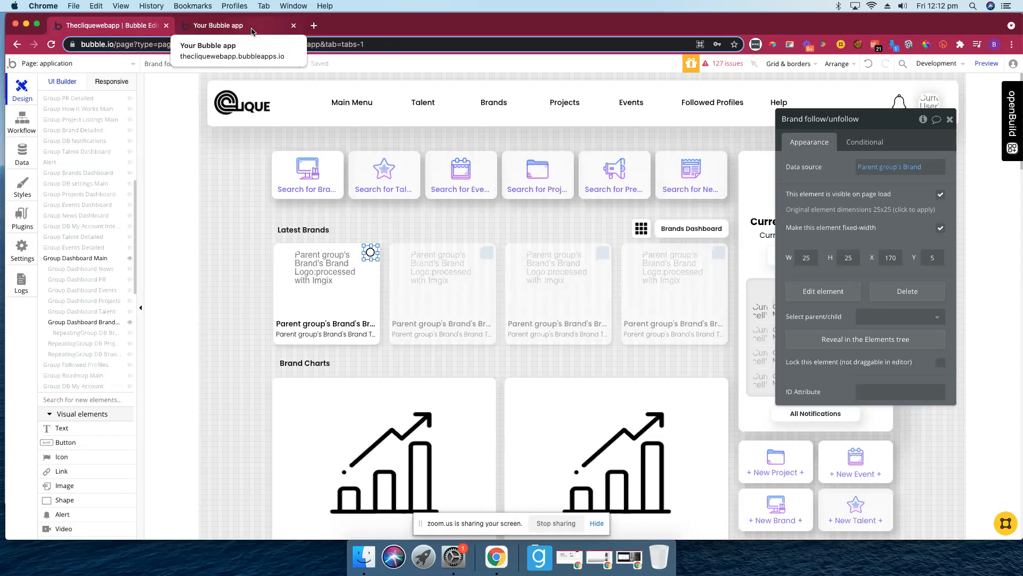
- Inspect the User data type's fields, then list All Users under App data
left_click(23, 149)
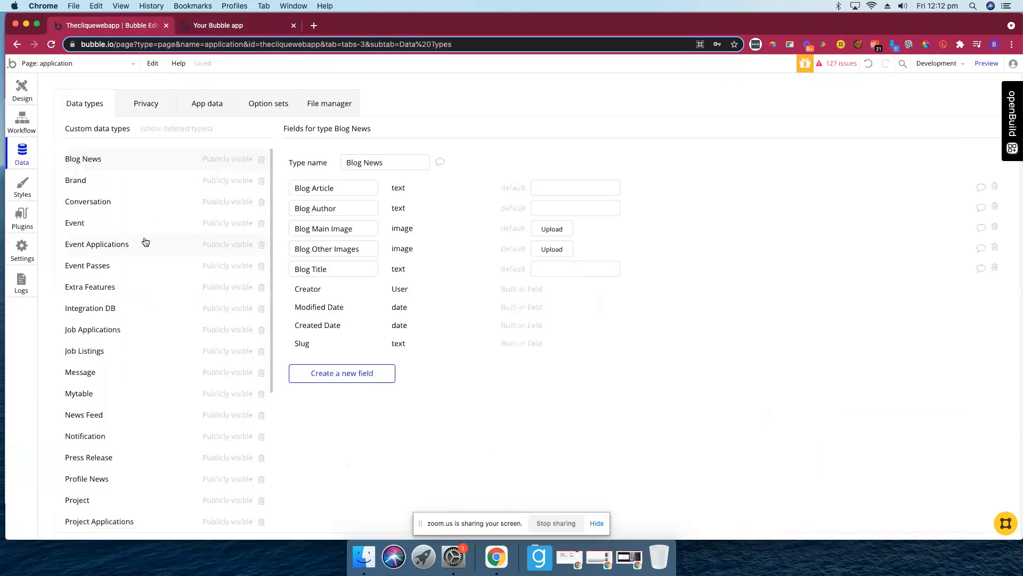
scroll(147, 236, "down", 5)
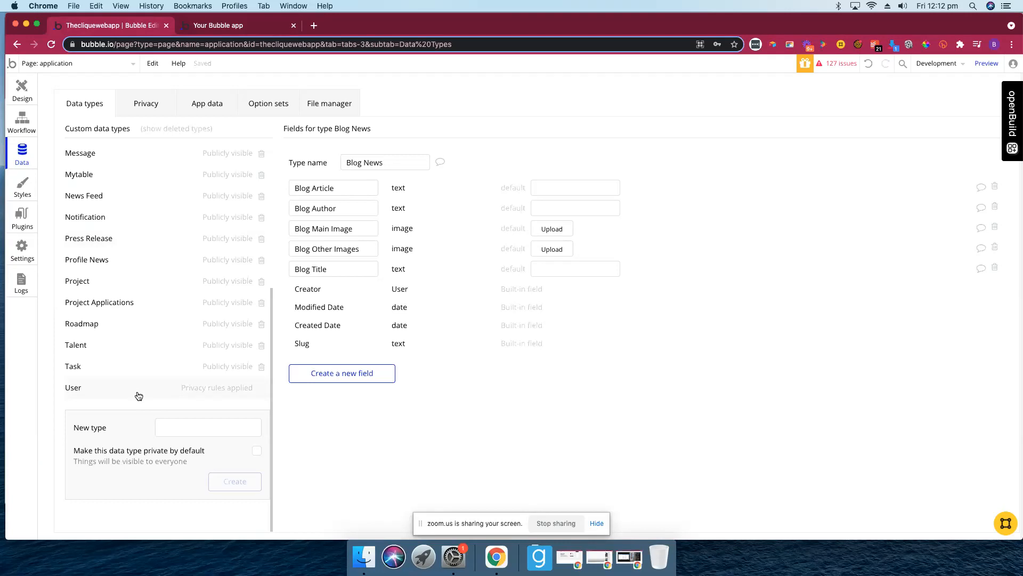
left_click(188, 389)
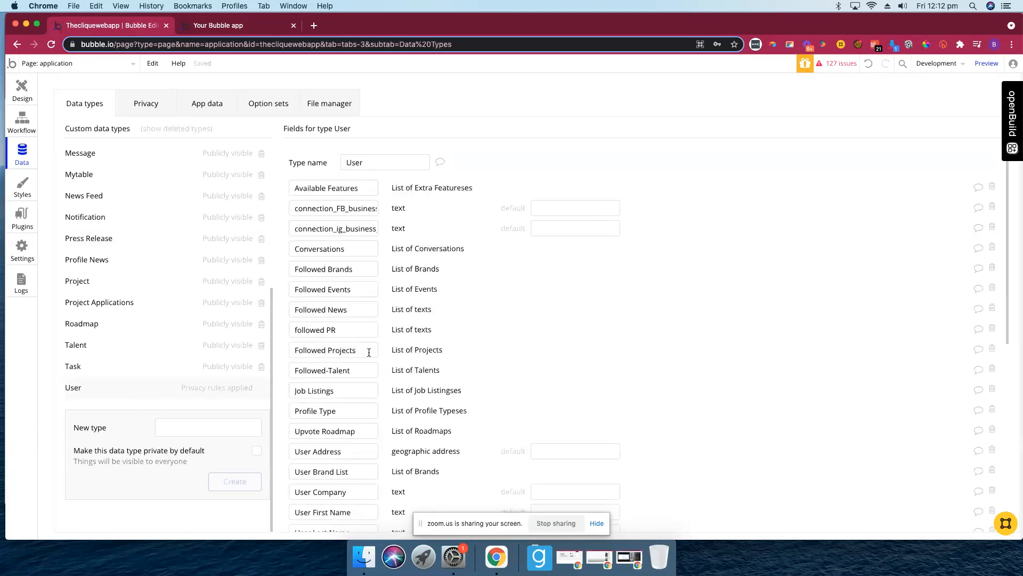
left_click(209, 103)
scroll(164, 357, "down", 15)
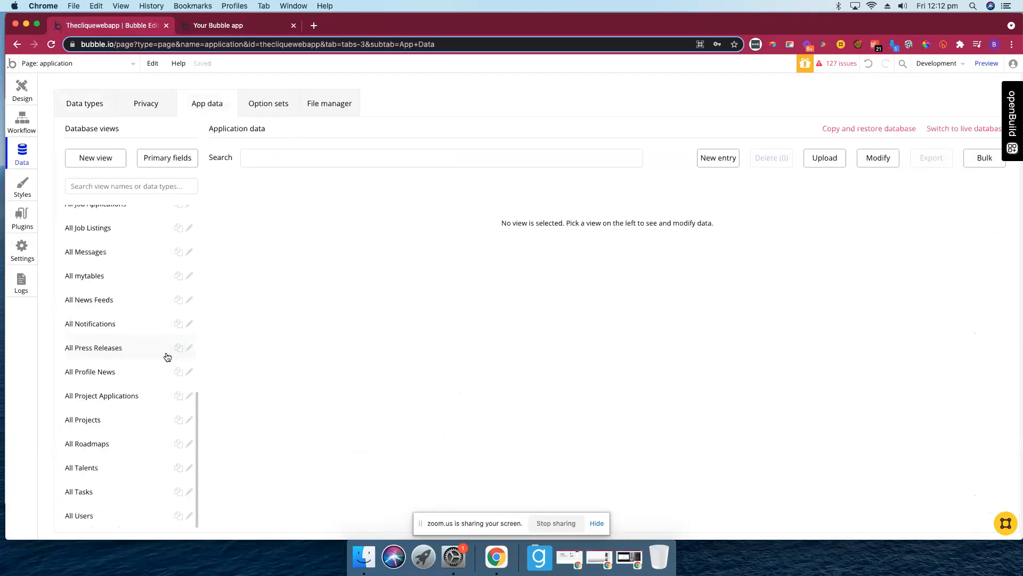
left_click(86, 516)
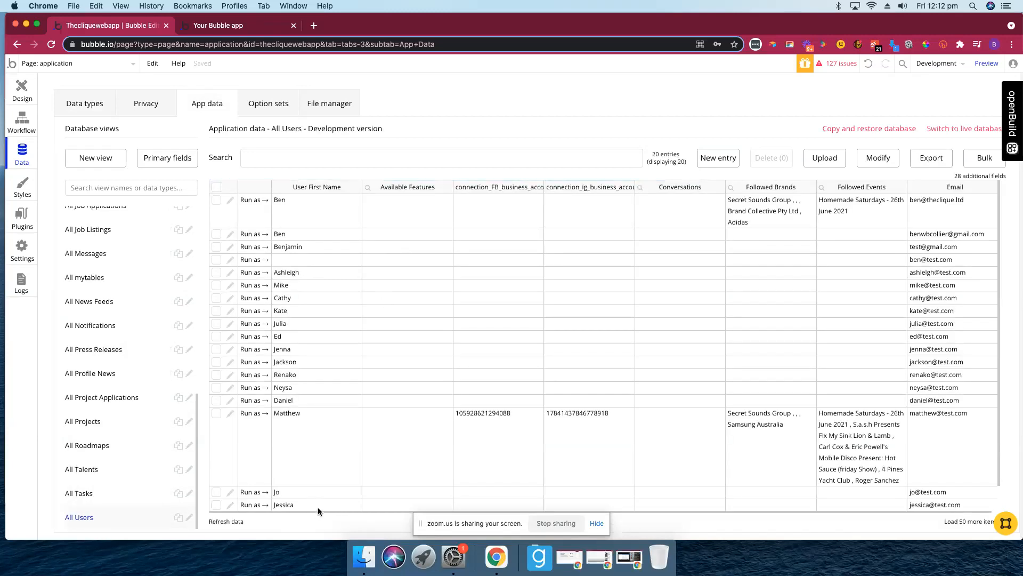
- Open the test user's record and compare its Followed Brands with the preview dashboard
left_click(306, 425)
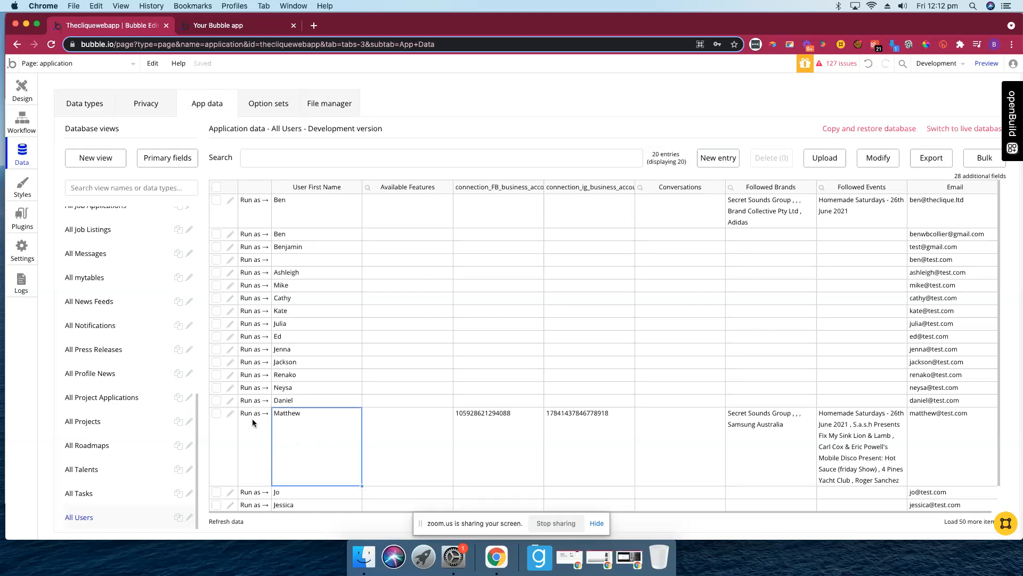
left_click(231, 415)
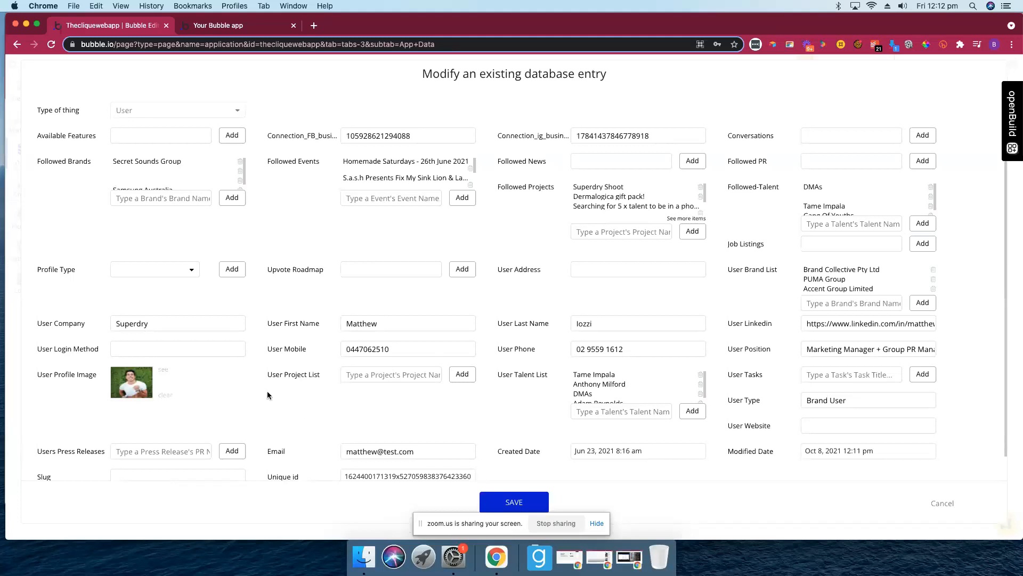
scroll(267, 391, "down", 1)
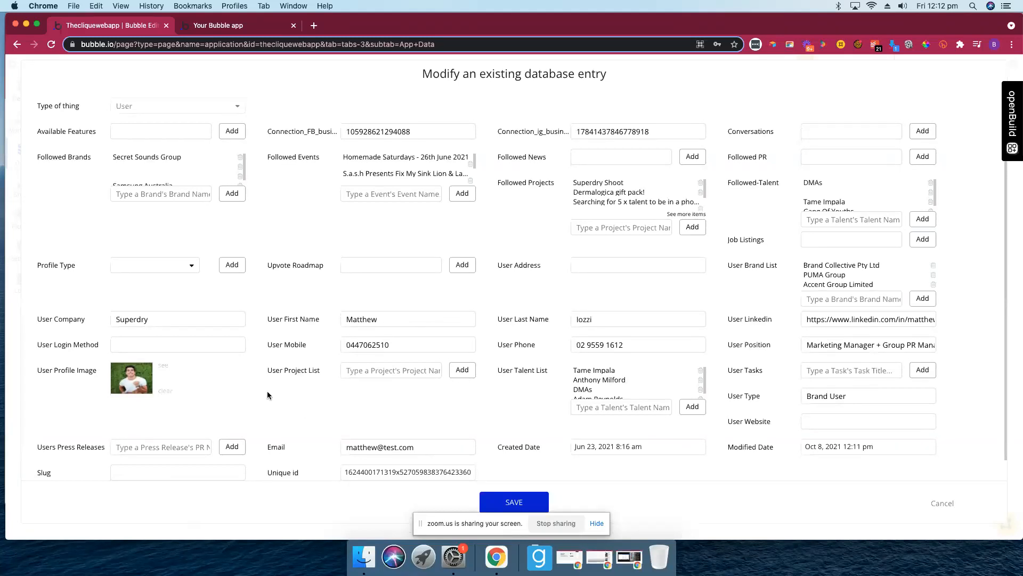
scroll(858, 256, "down", 2)
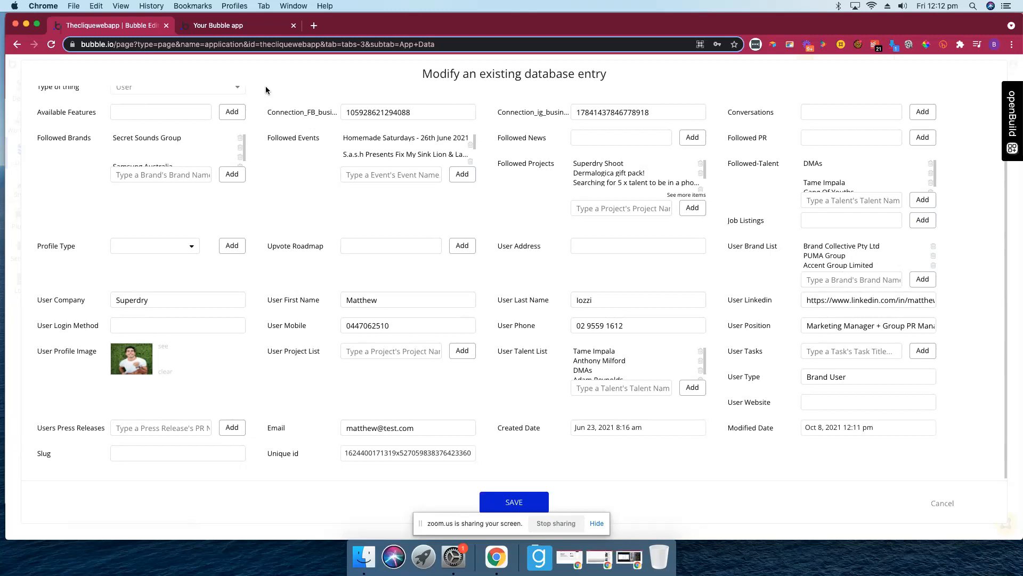
left_click(235, 28)
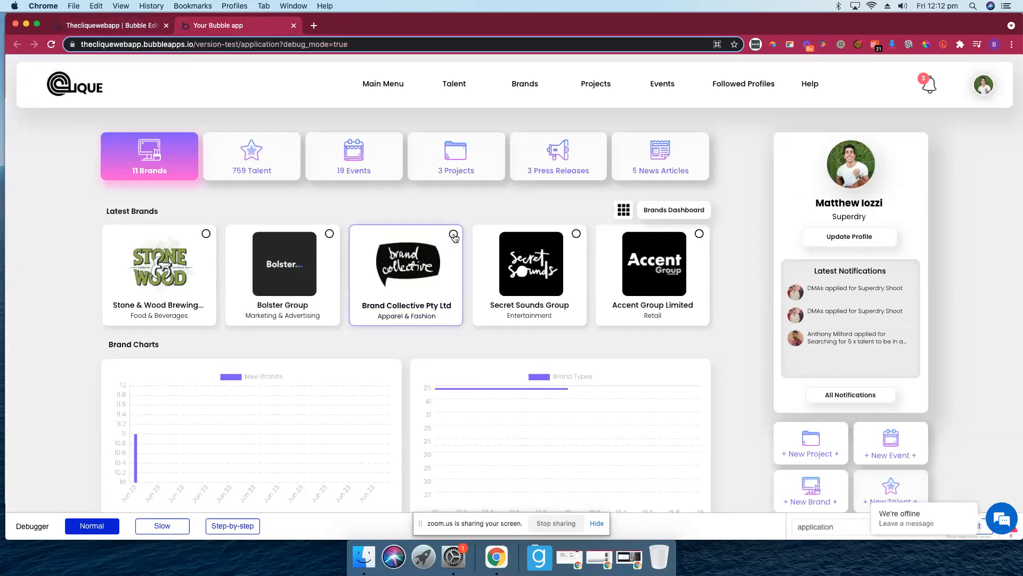
left_click(150, 31)
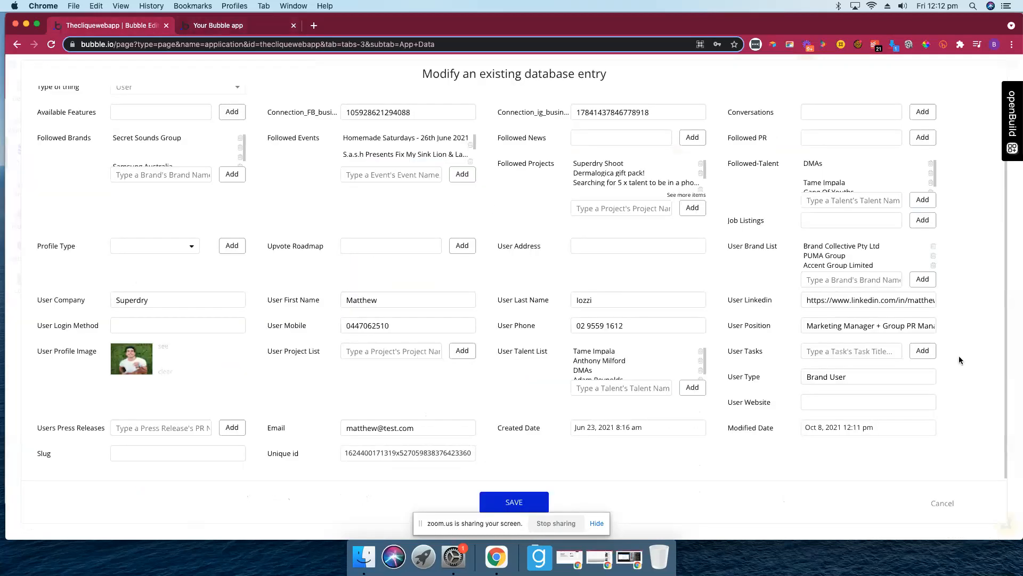
- Cancel the record, reopen it to recheck, then close it back to All Users
scroll(840, 263, "down", 1)
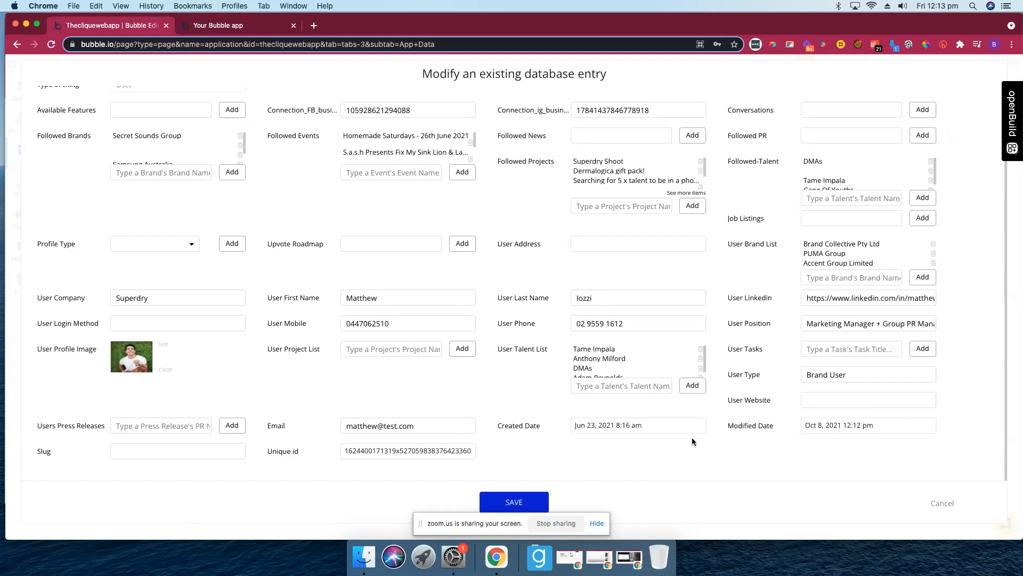
scroll(692, 437, "up", 2)
left_click(933, 505)
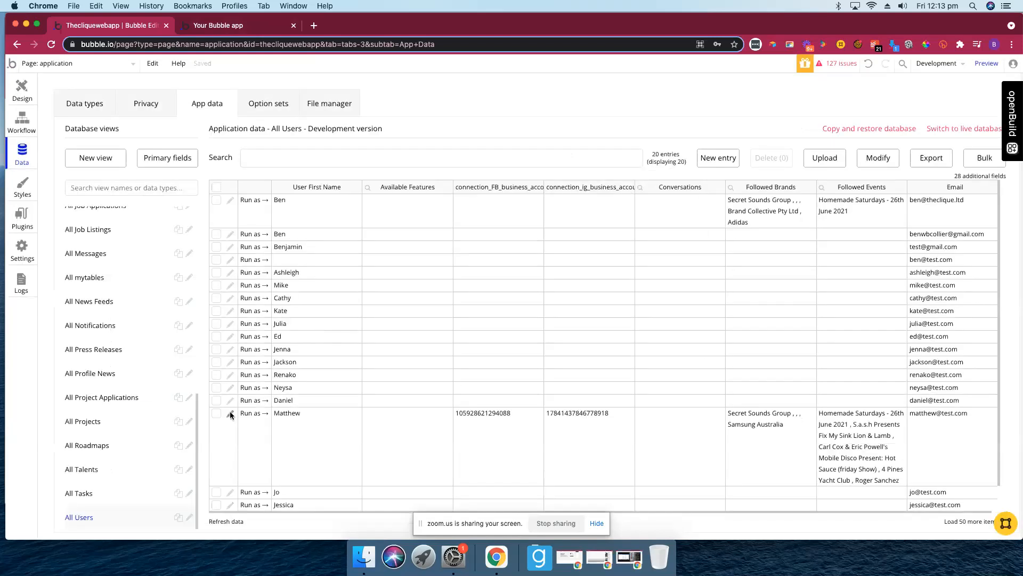
left_click(230, 413)
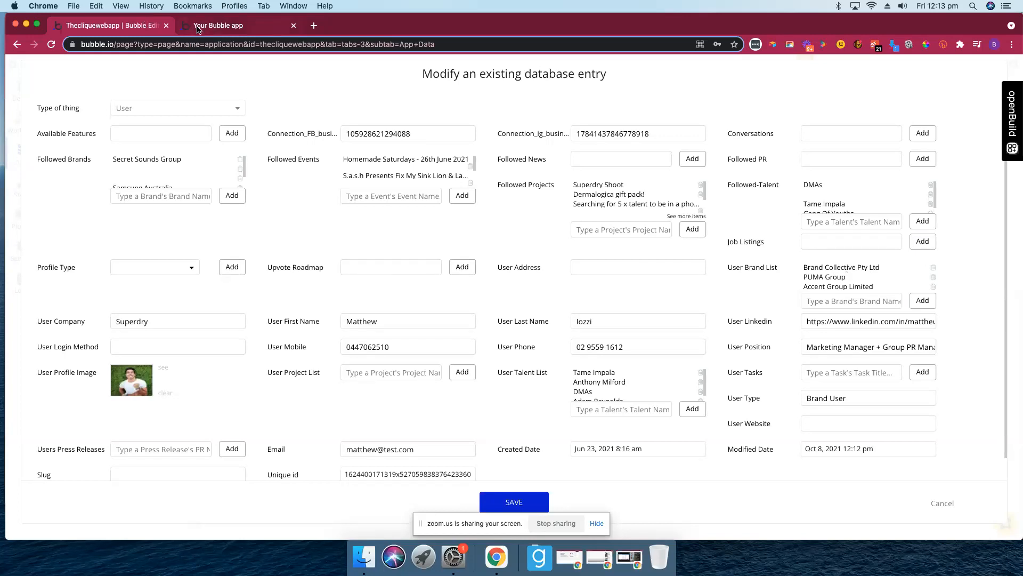
left_click(941, 504)
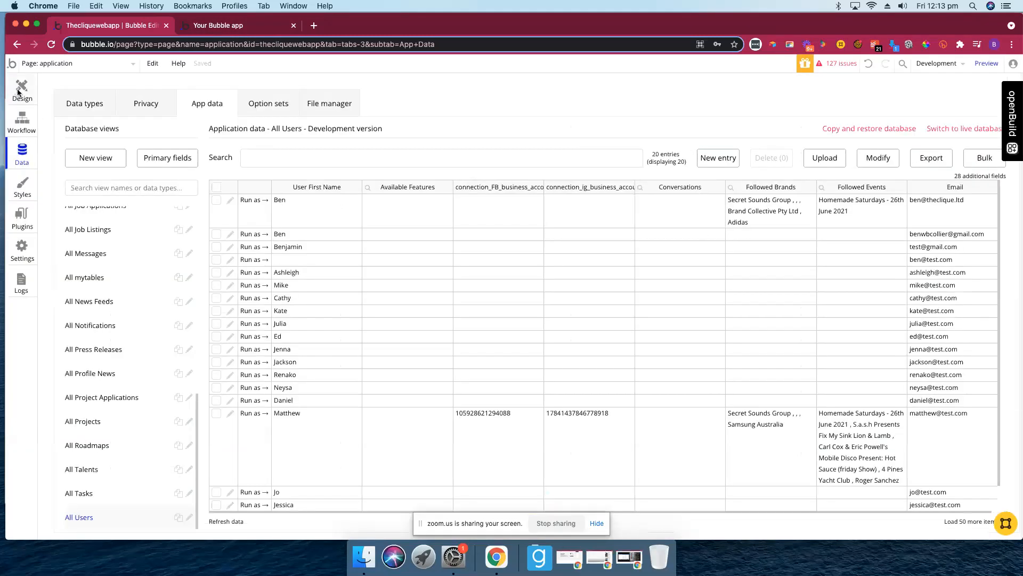
- Open the Brand follow/unfollow reusable element from the follow icon on the dashboard's brand card
left_click(20, 92)
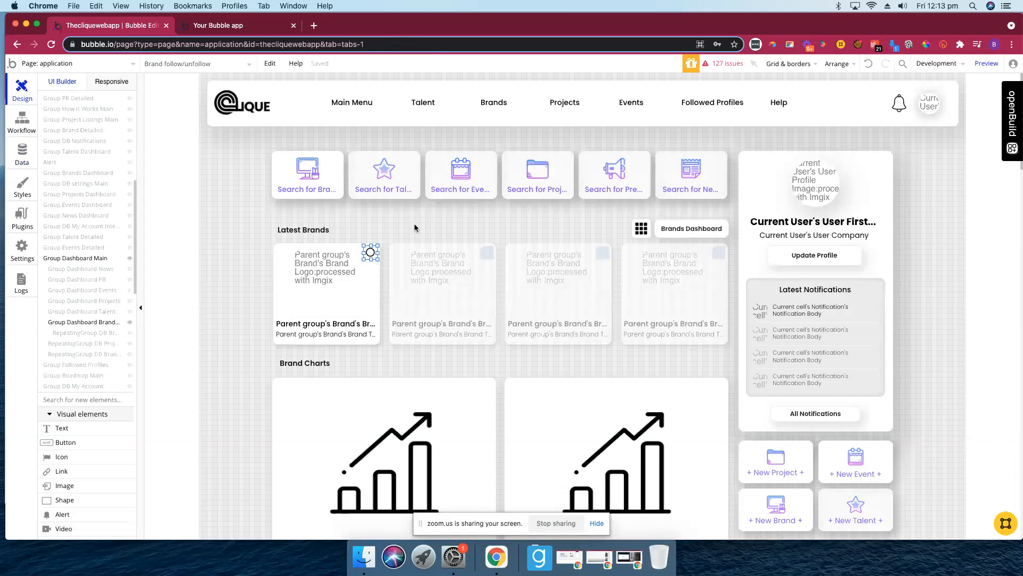
double_click(368, 255)
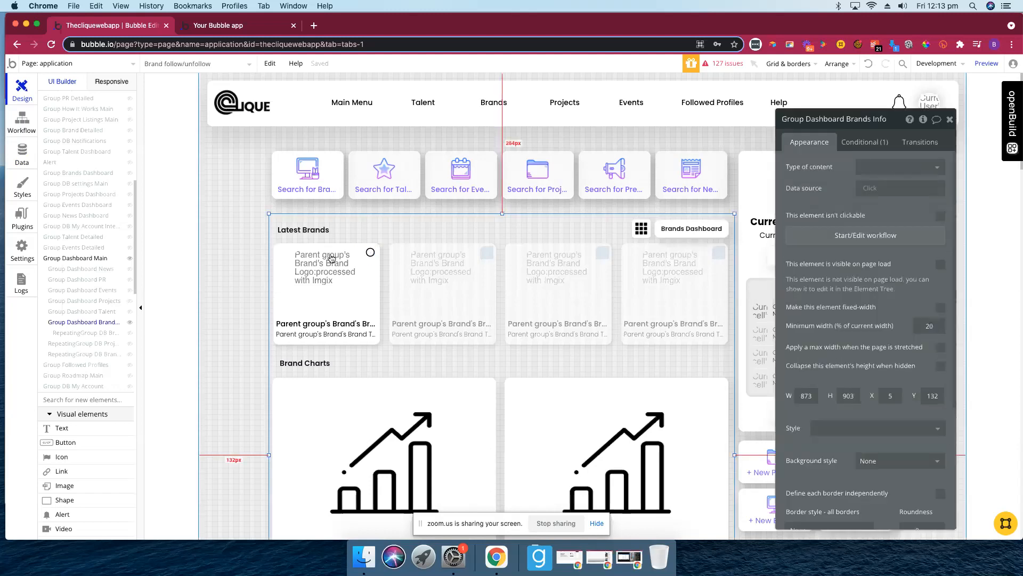
left_click(824, 294)
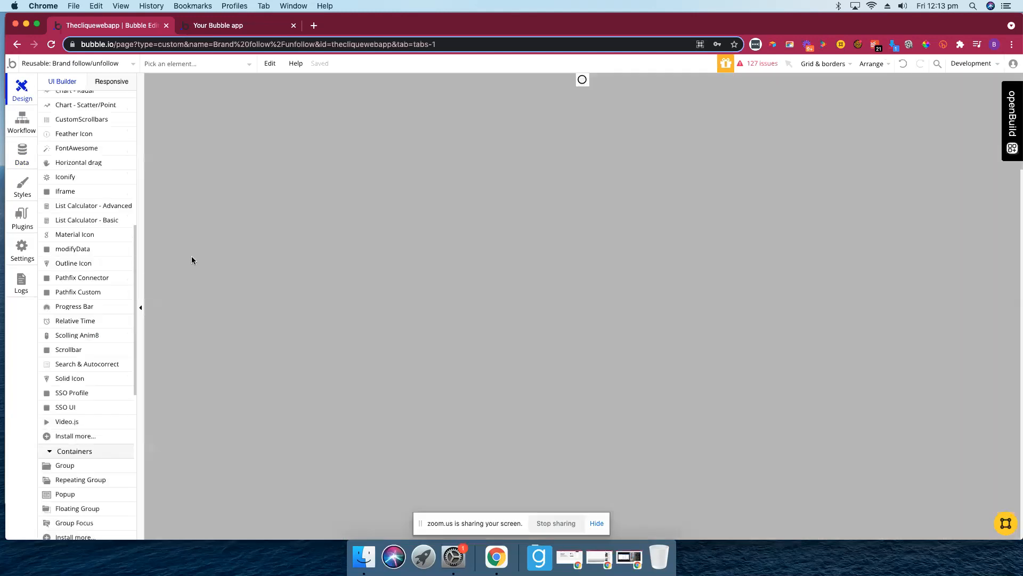
- Open the Group Brand follow/unfollow properties, showing content type Brand with no data source
left_click(584, 83)
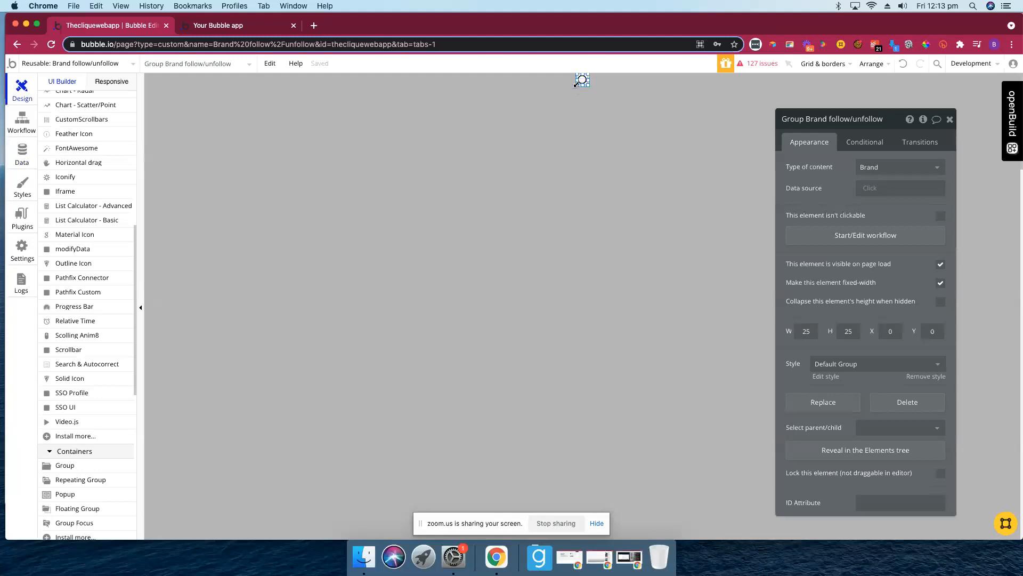
left_click(576, 83)
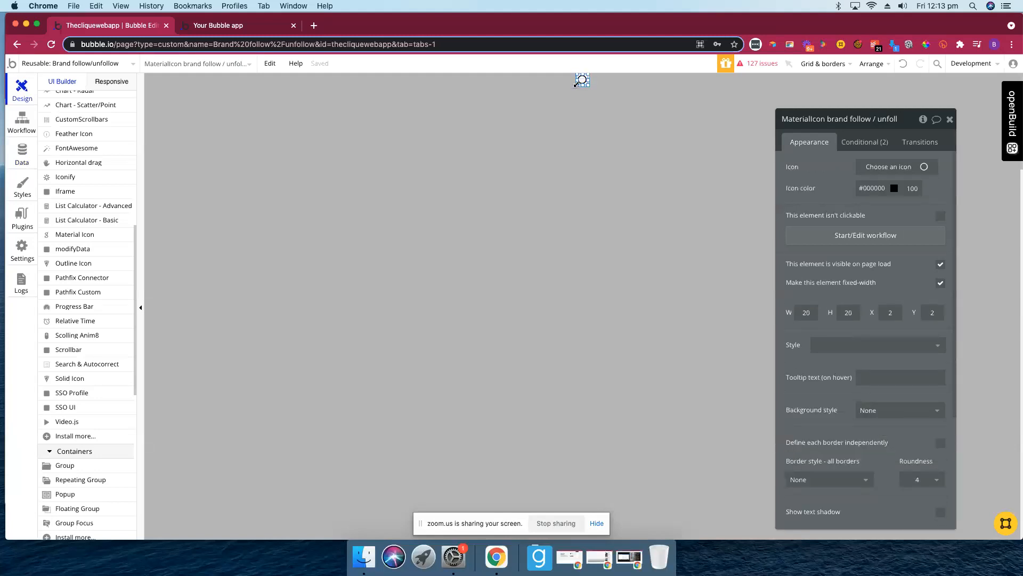
left_click(923, 119)
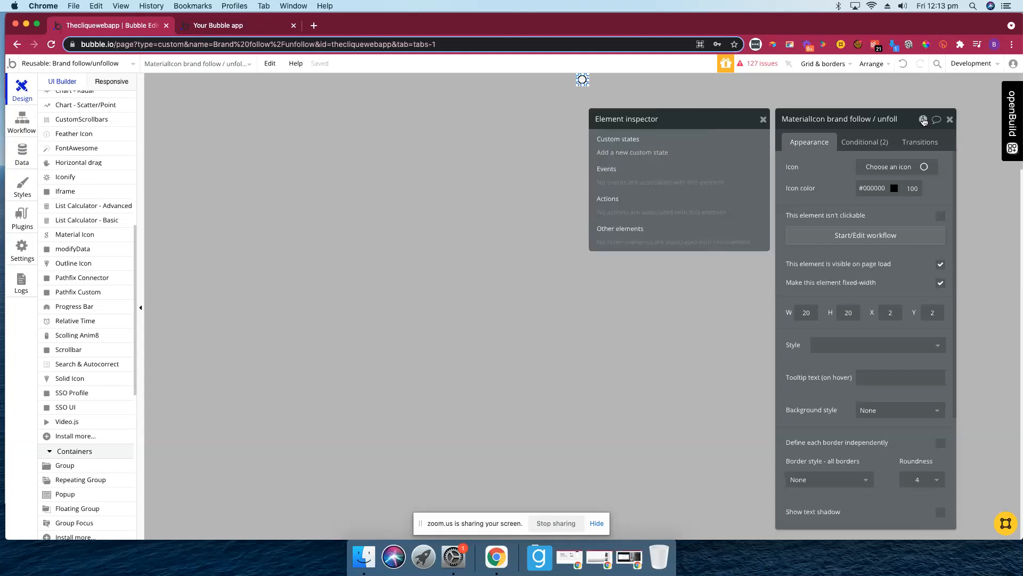
left_click(924, 120)
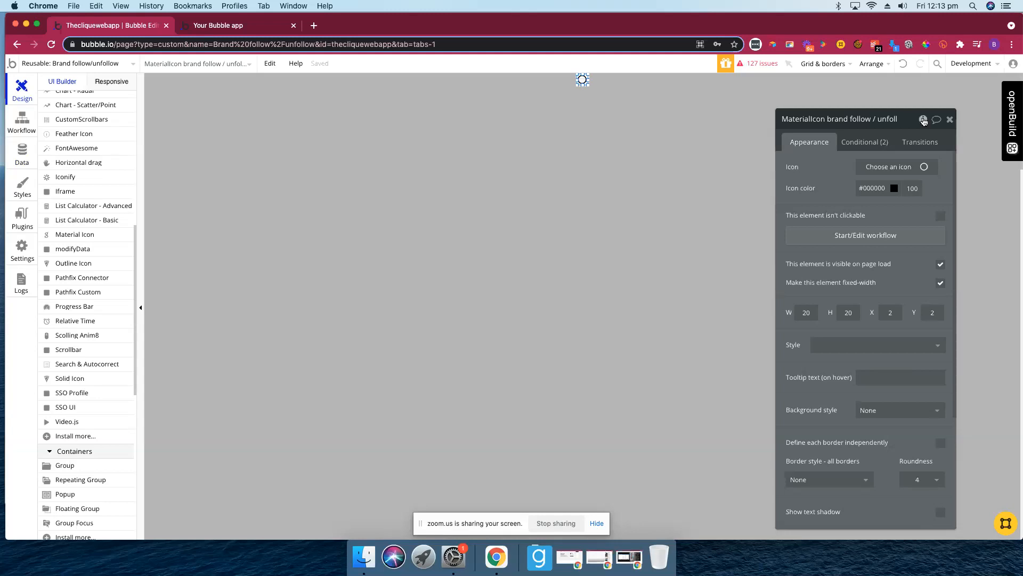
left_click(589, 118)
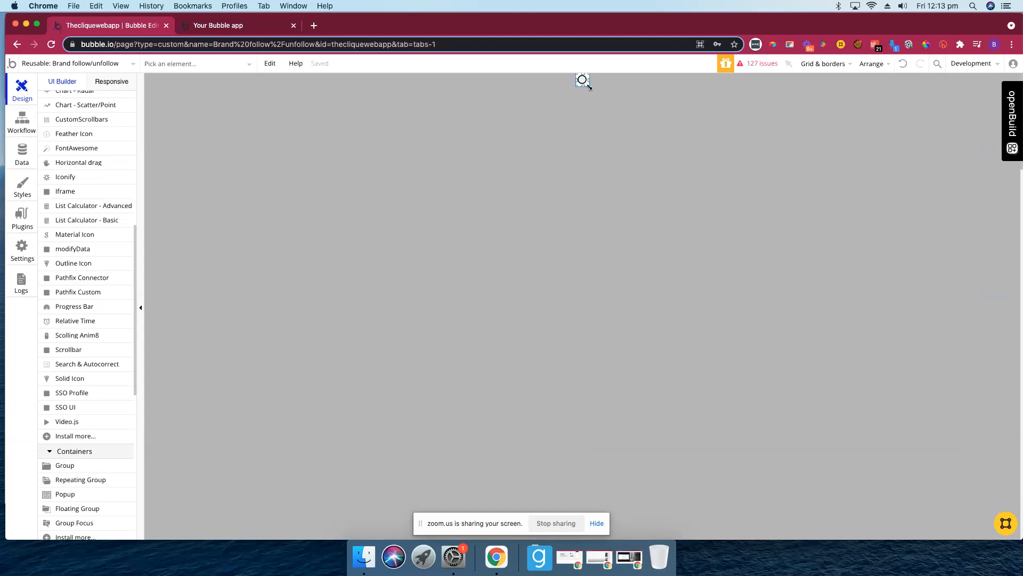
double_click(589, 86)
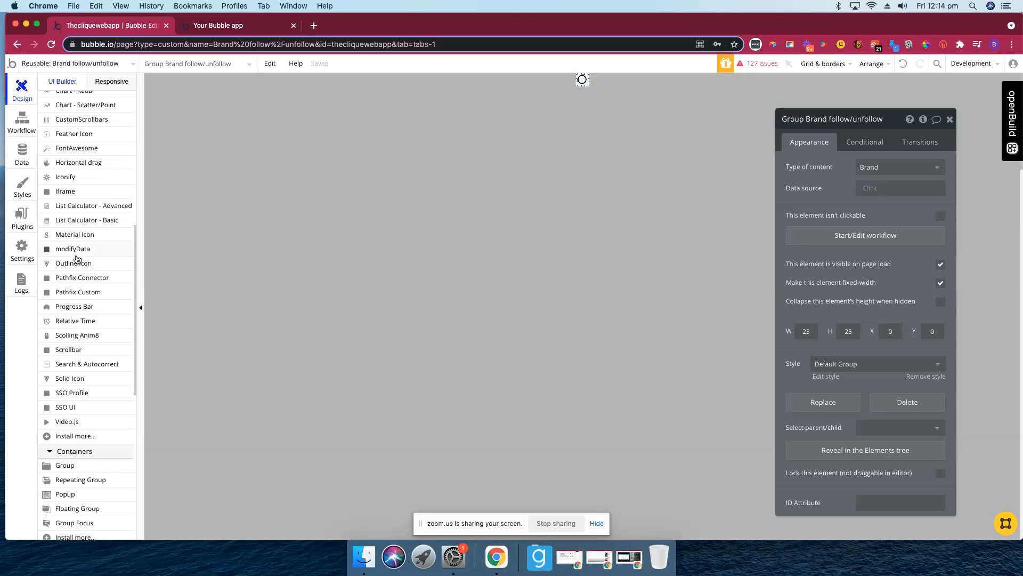
scroll(74, 261, "up", 10)
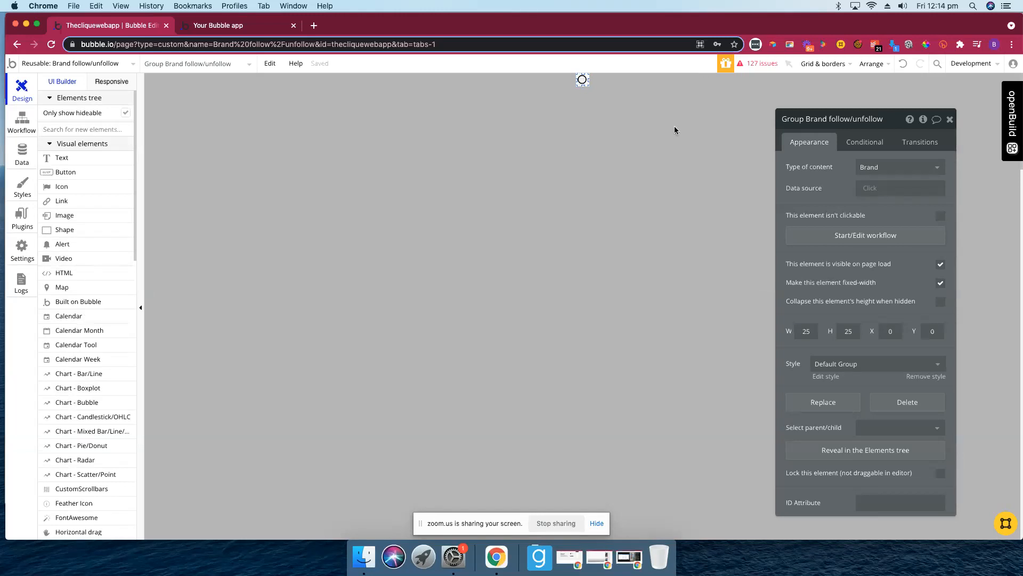
- Review the MaterialIcon's two conditional icon changes, then start its click workflow
left_click(583, 80)
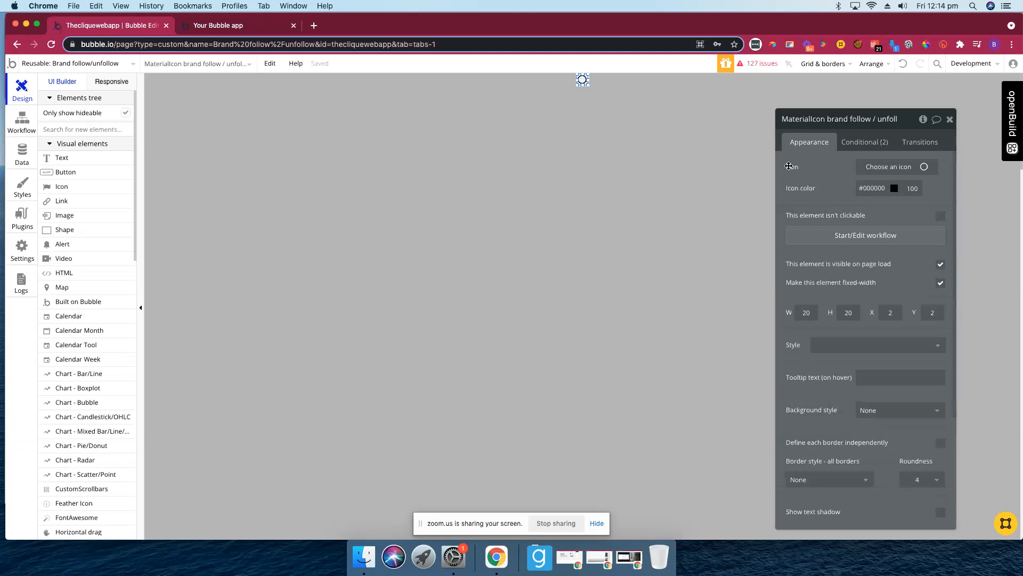
left_click(865, 142)
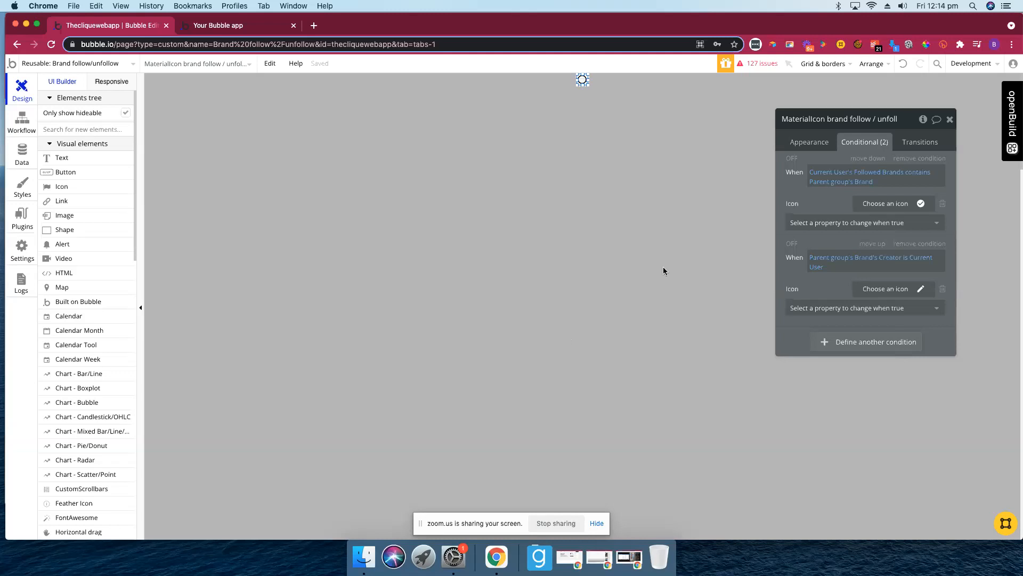
left_click(808, 147)
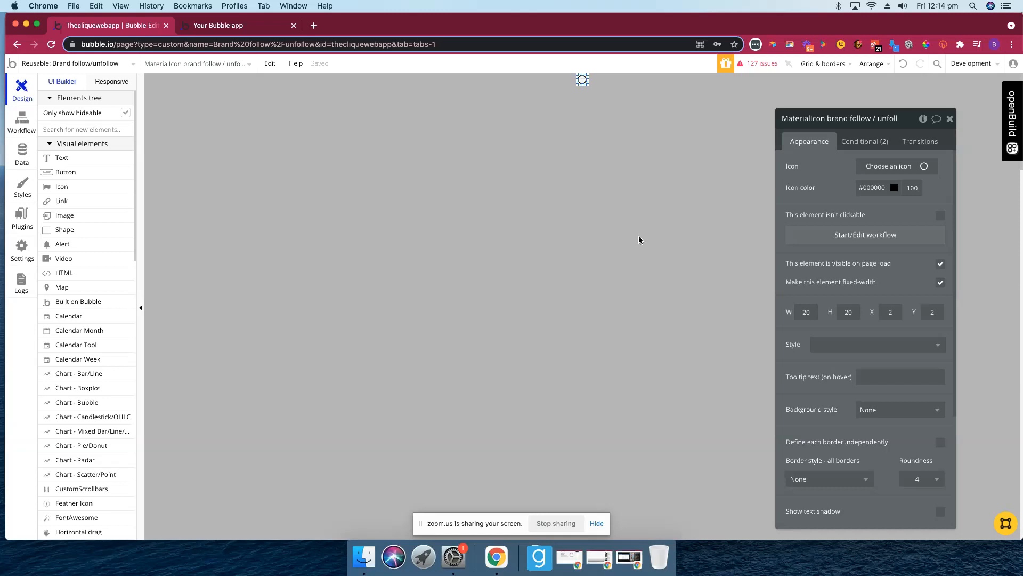
left_click(845, 237)
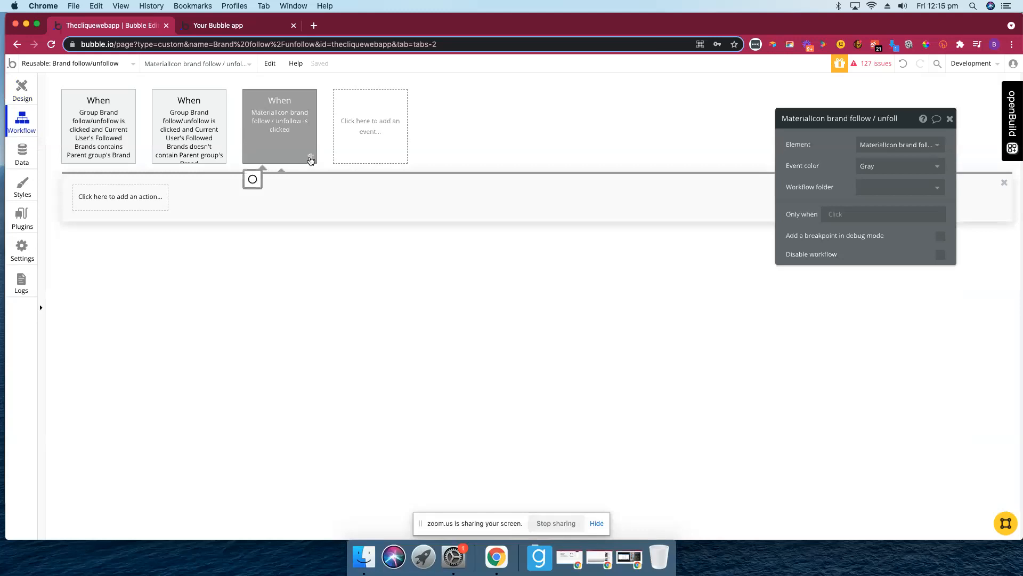
- Delete the empty icon click event and check both group workflows update the user's Followed Brands with Parent group's Brand
left_click(310, 159)
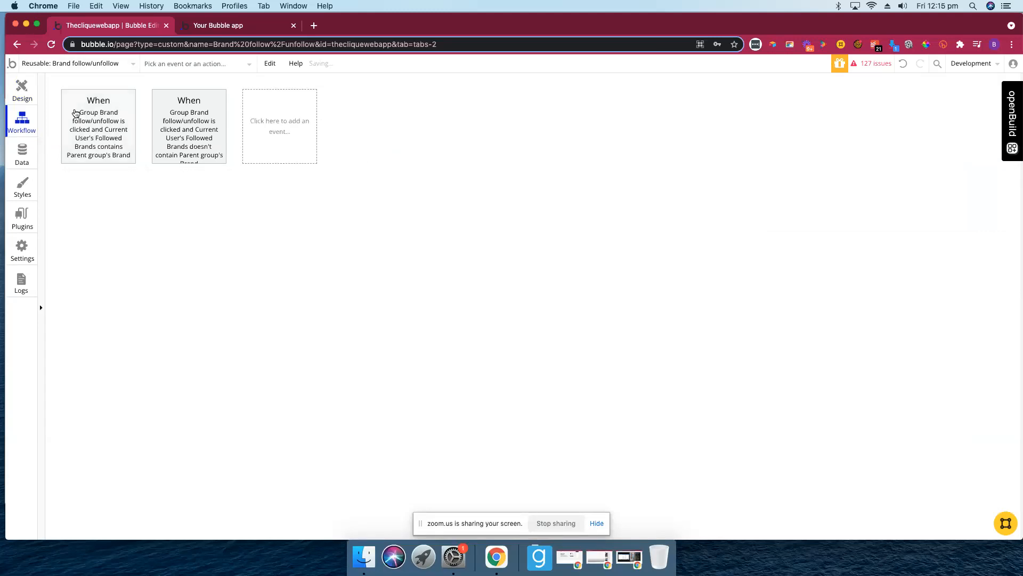
left_click(114, 128)
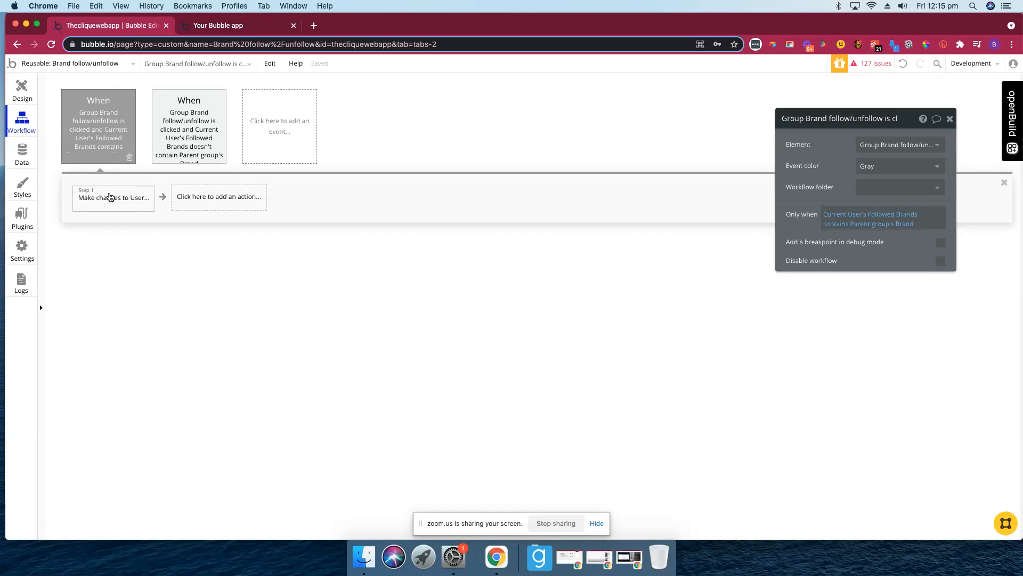
left_click(109, 197)
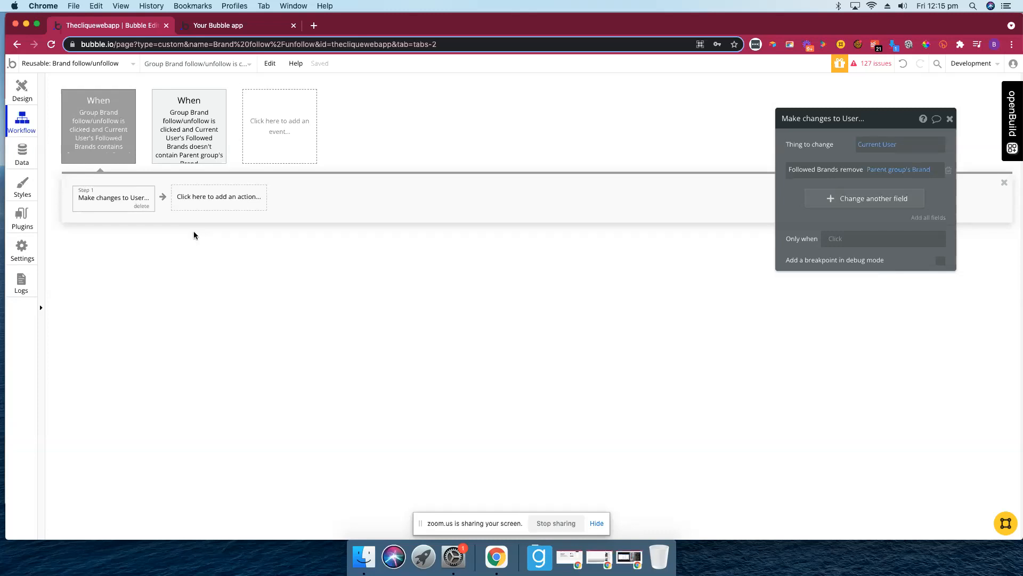
left_click(185, 131)
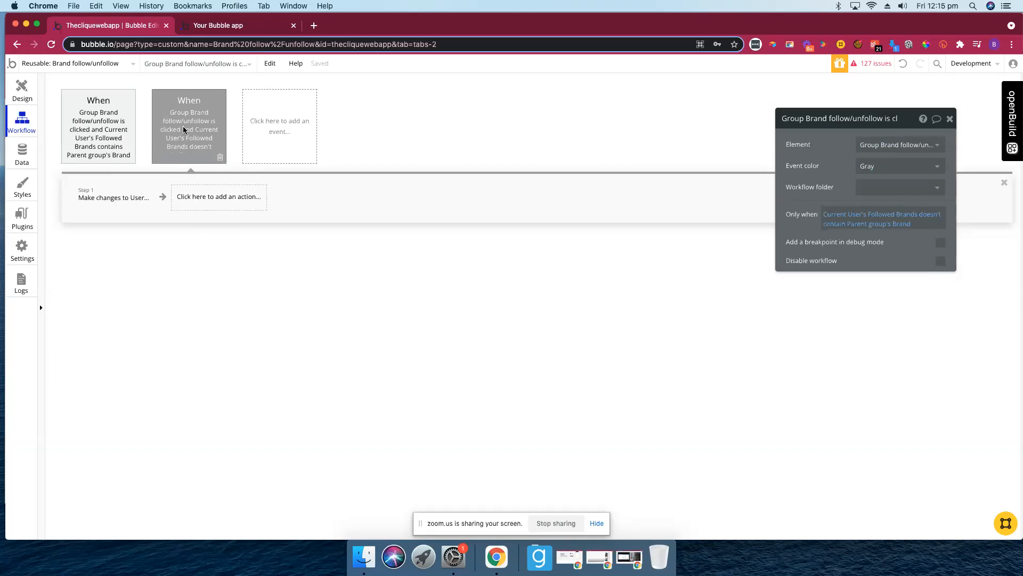
left_click(105, 201)
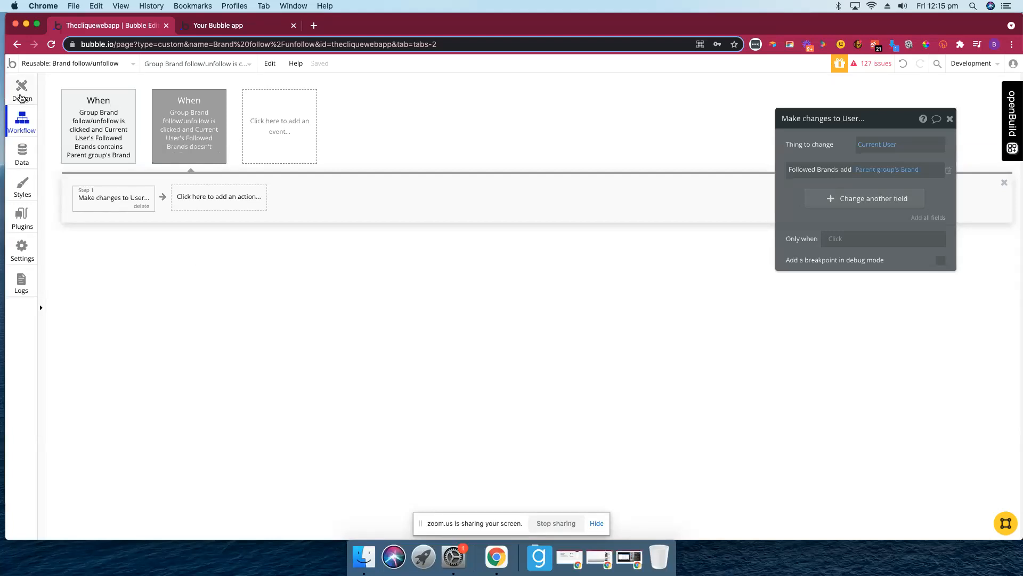
left_click(21, 93)
left_click(82, 63)
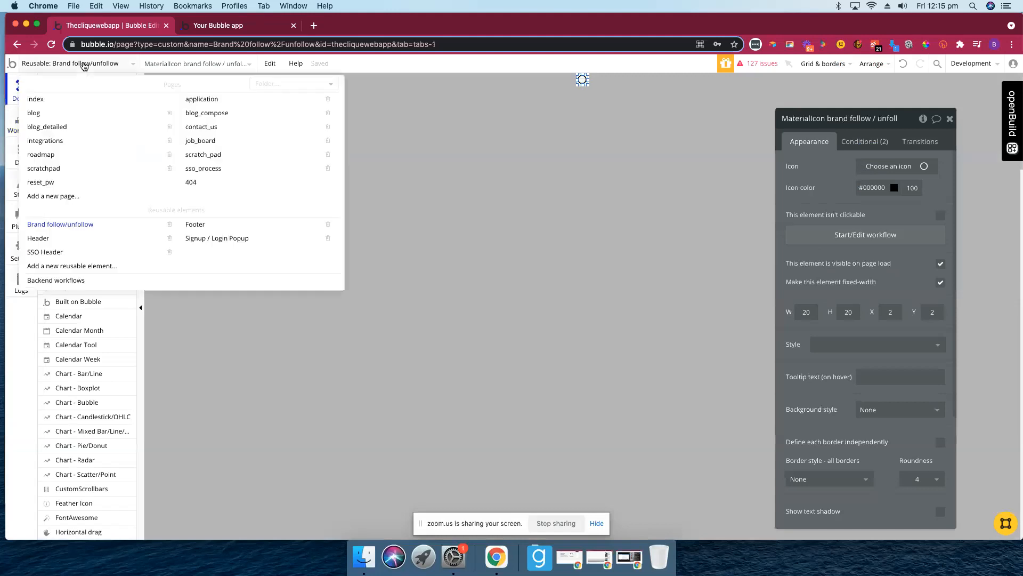
- Switch to the application page and unhide Group Dashboard Main and Group Dashboard Brand on the canvas
left_click(210, 103)
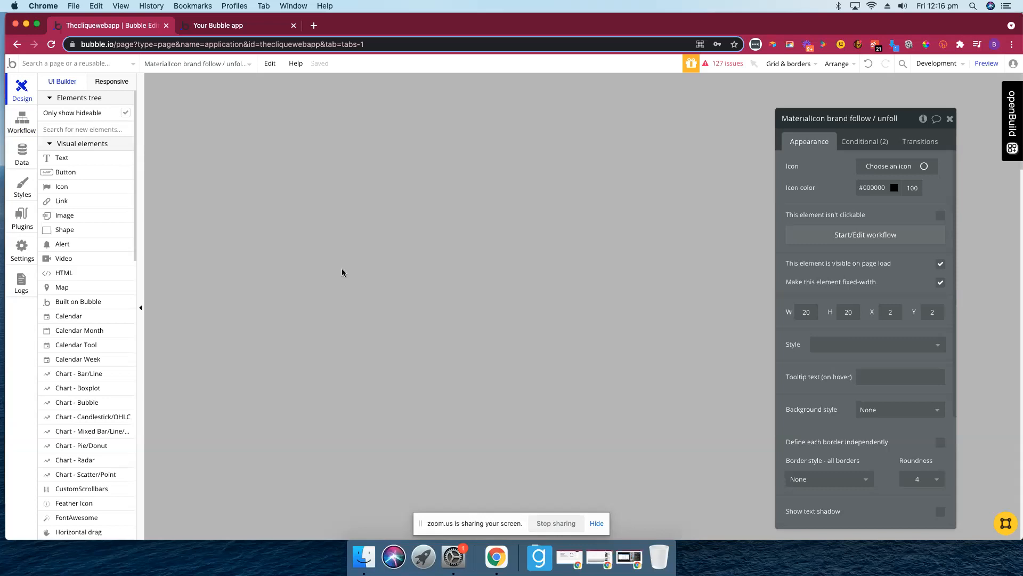
left_click(593, 161)
scroll(76, 224, "down", 1)
scroll(77, 224, "down", 5)
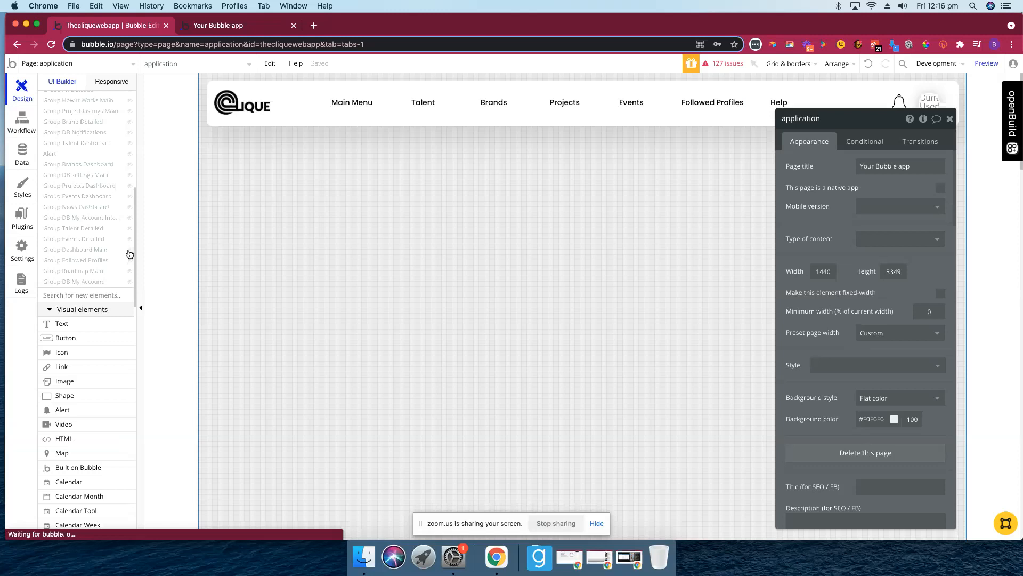
left_click(130, 250)
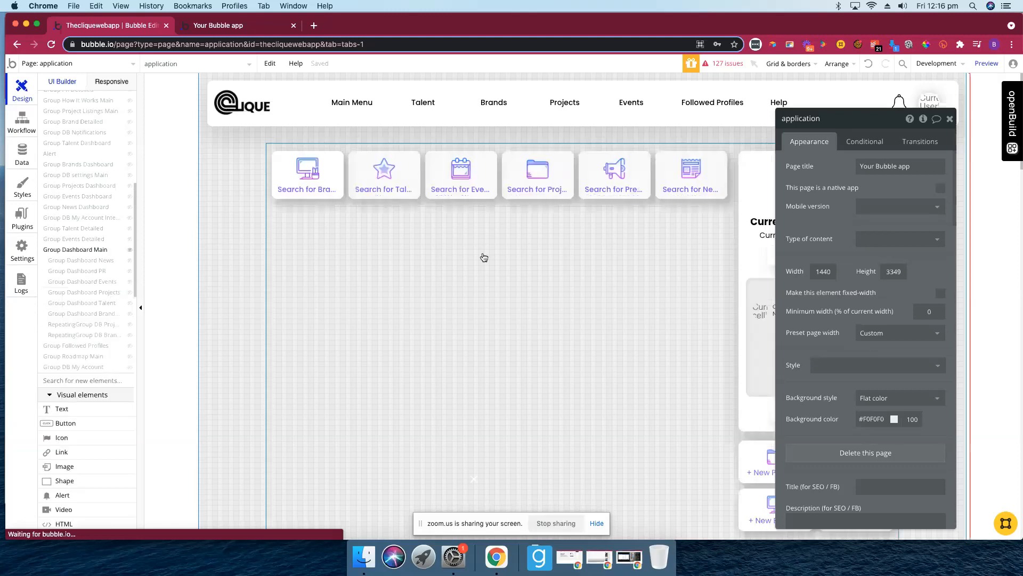
left_click(949, 121)
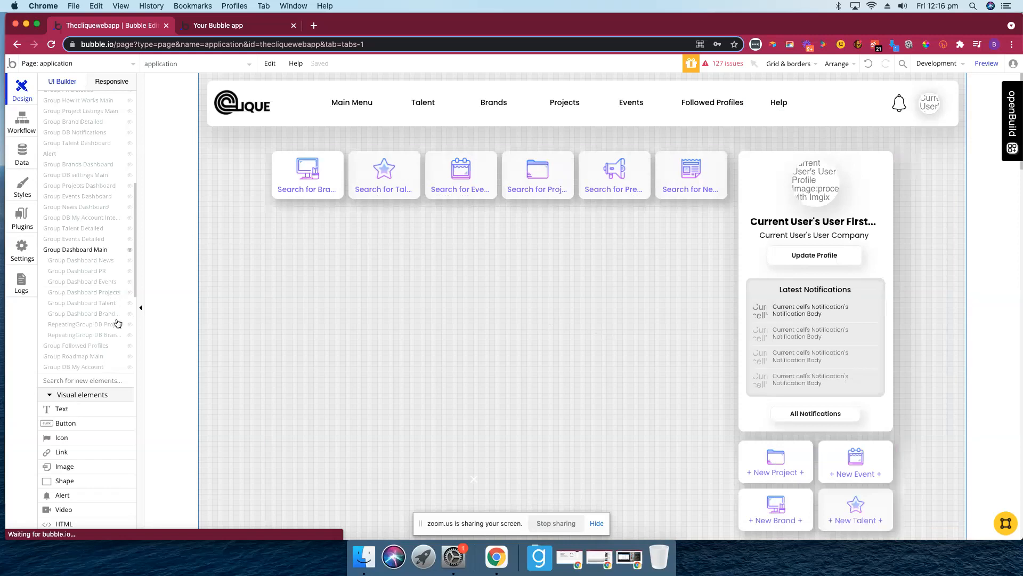
left_click(130, 315)
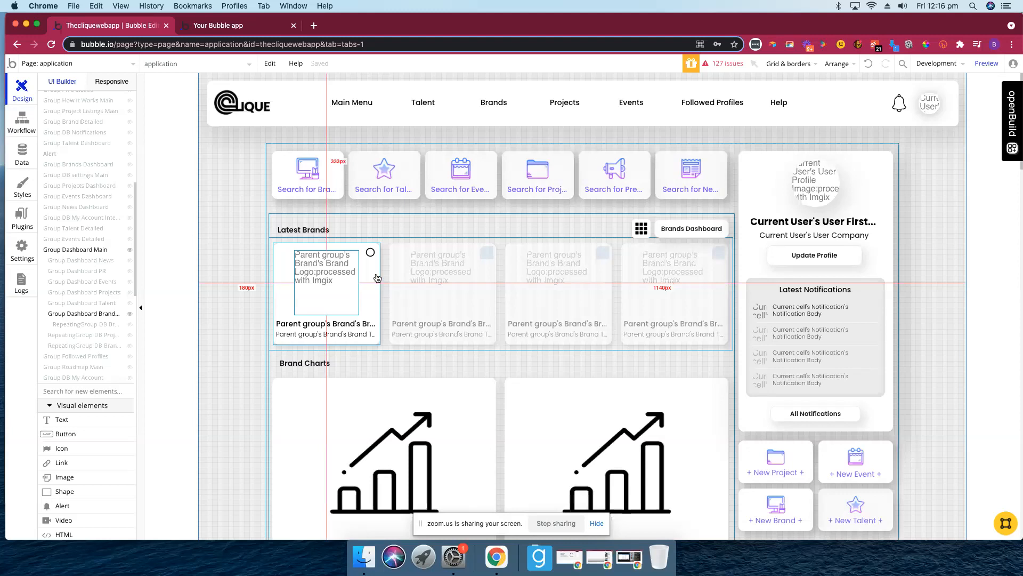
- Confirm the follow element uses Parent group's Brand and Group Brand List Profiles holds Current cell's Brand
left_click(370, 252)
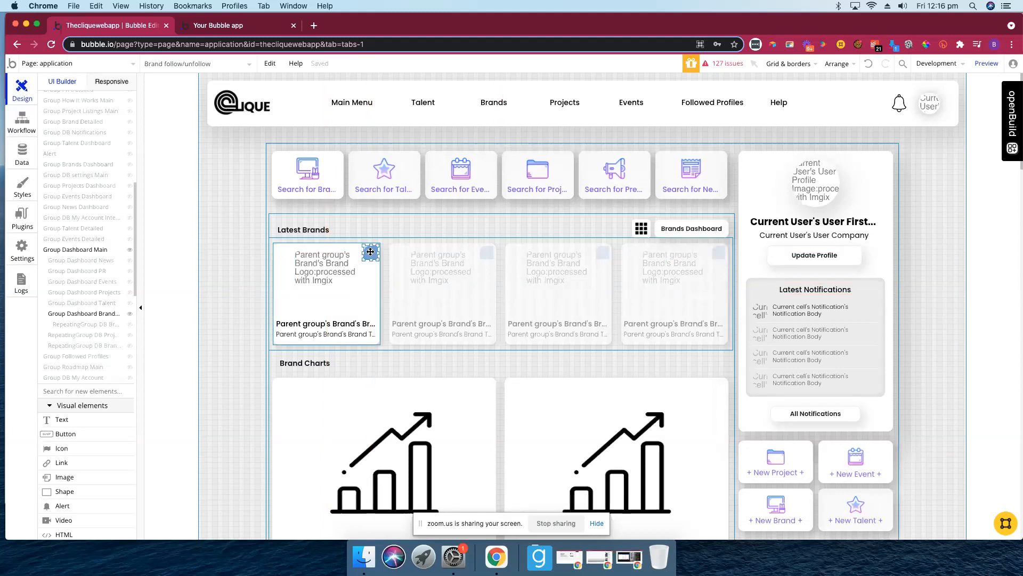
double_click(370, 251)
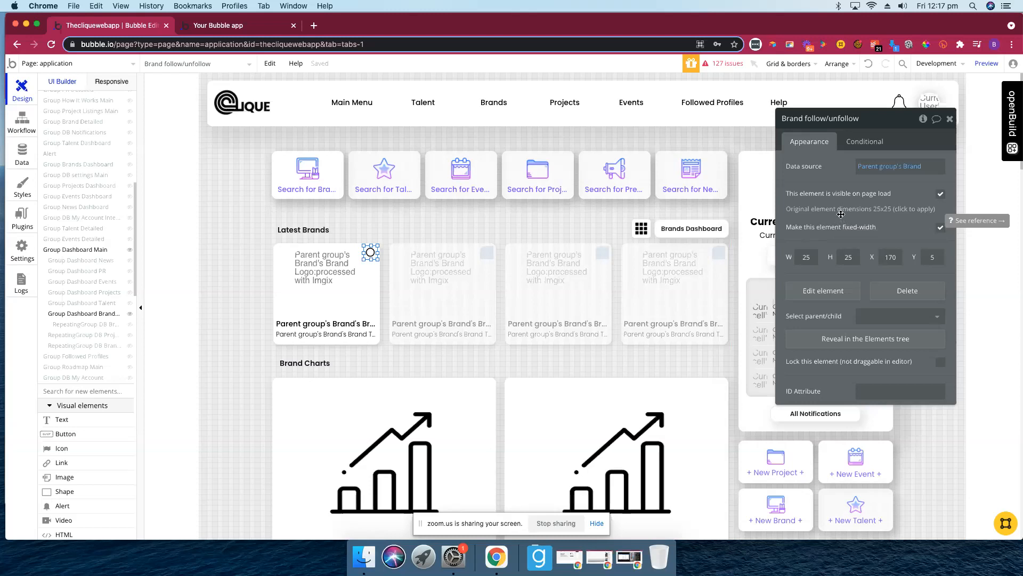
left_click(900, 316)
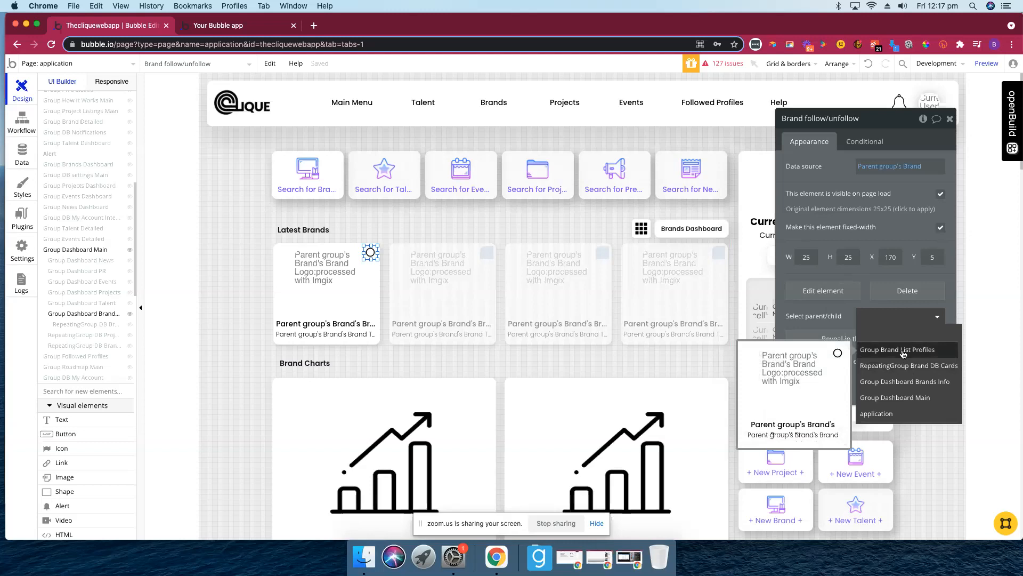
left_click(903, 353)
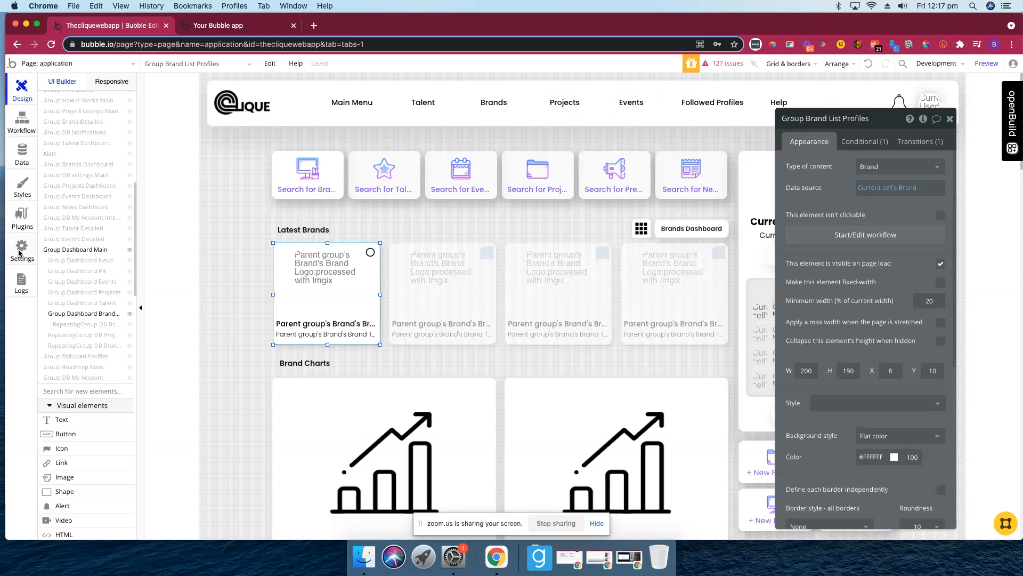
left_click(19, 252)
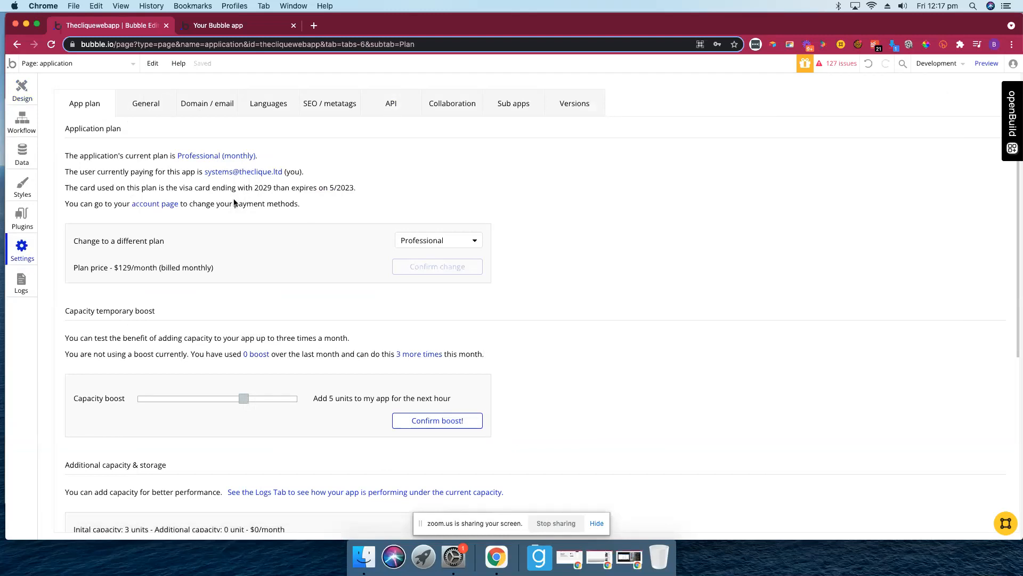
- Check a test user's Followed Brands in All Users data, then run the app as that user
left_click(24, 151)
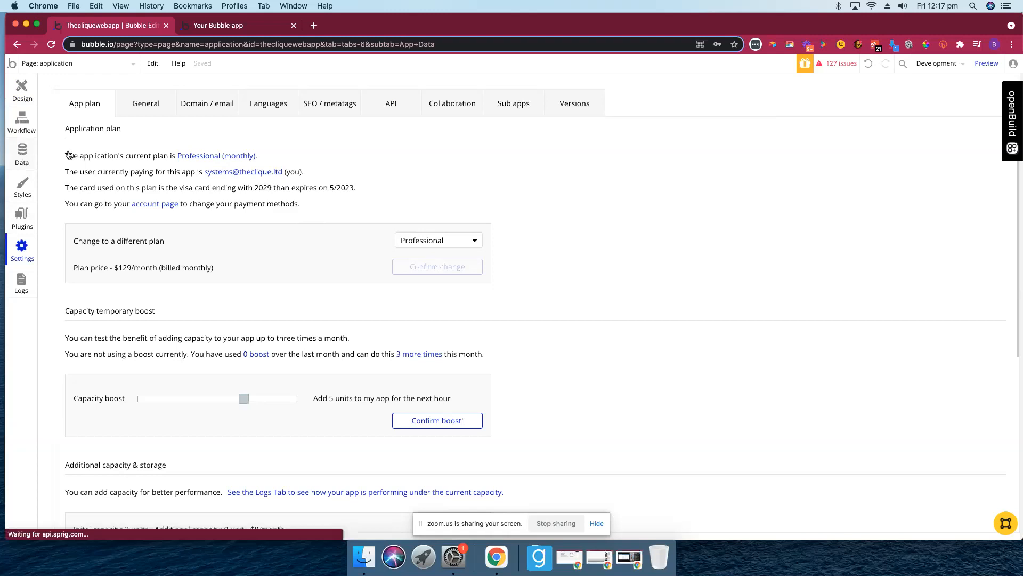
left_click(141, 109)
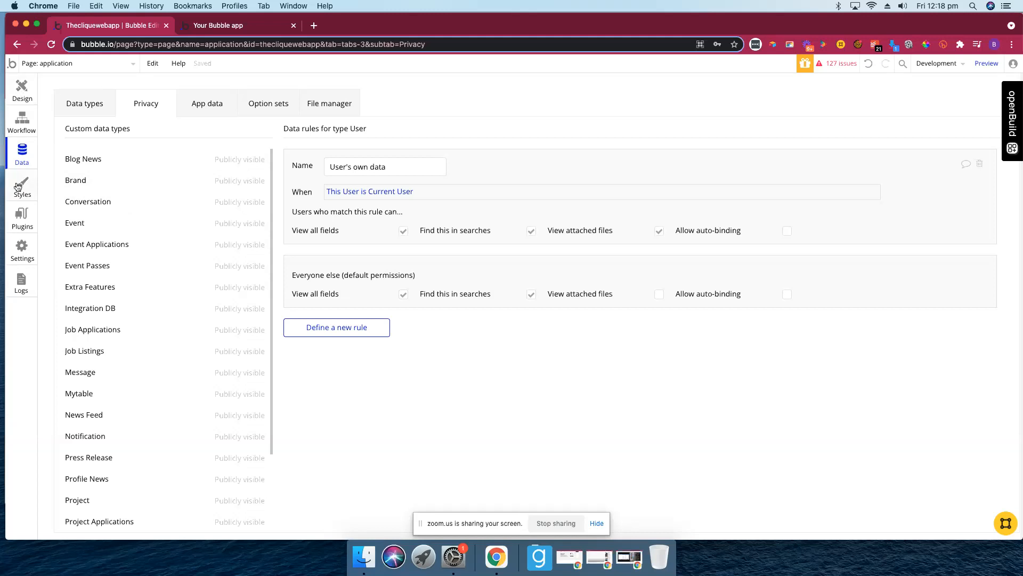
left_click(107, 105)
left_click(216, 106)
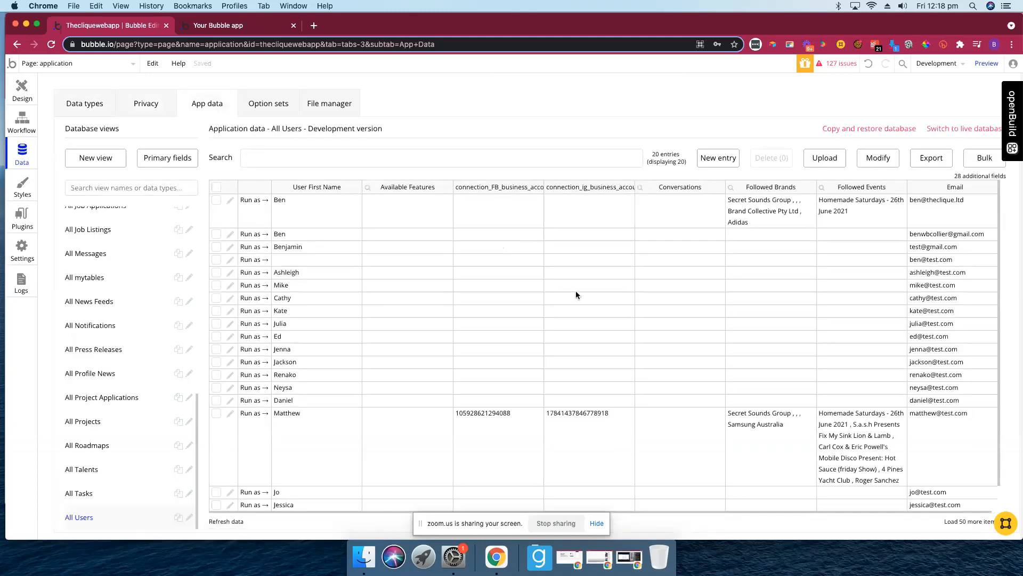
scroll(606, 383, "down", 1)
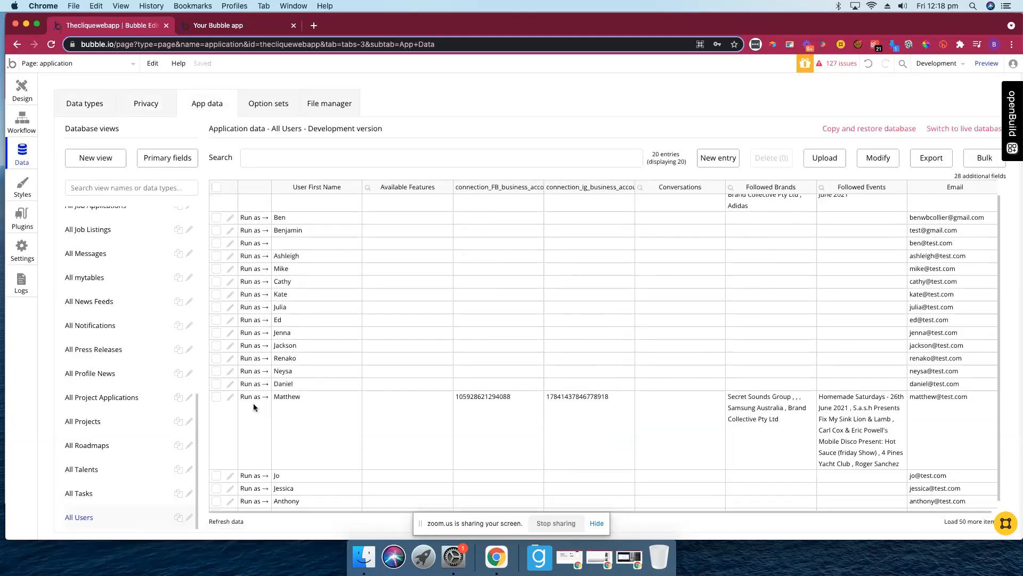
left_click(286, 399)
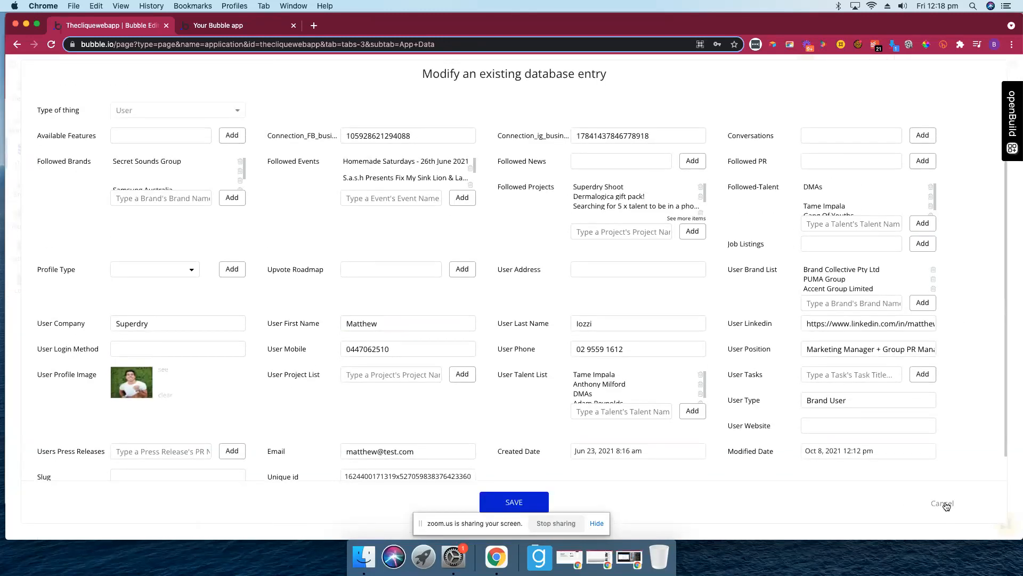
left_click(945, 504)
left_click(252, 401)
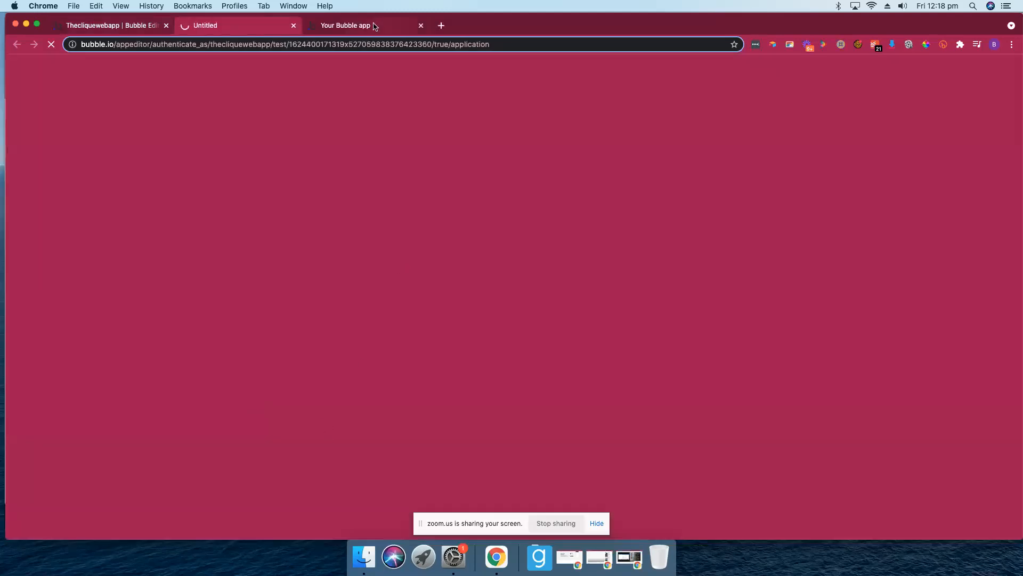
- Close the outdated 'Your Bubble app' preview tab
left_click(395, 26)
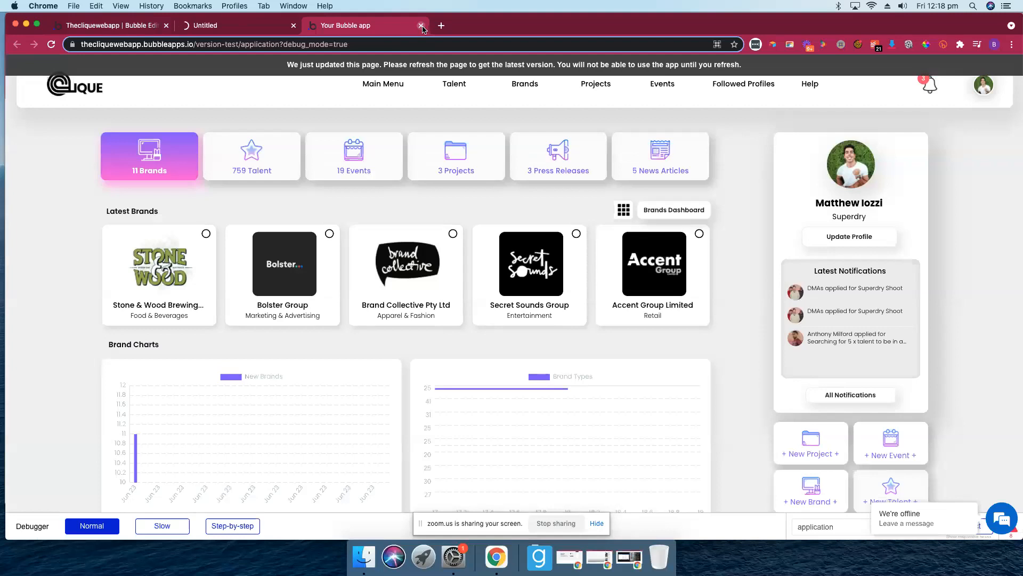
left_click(421, 26)
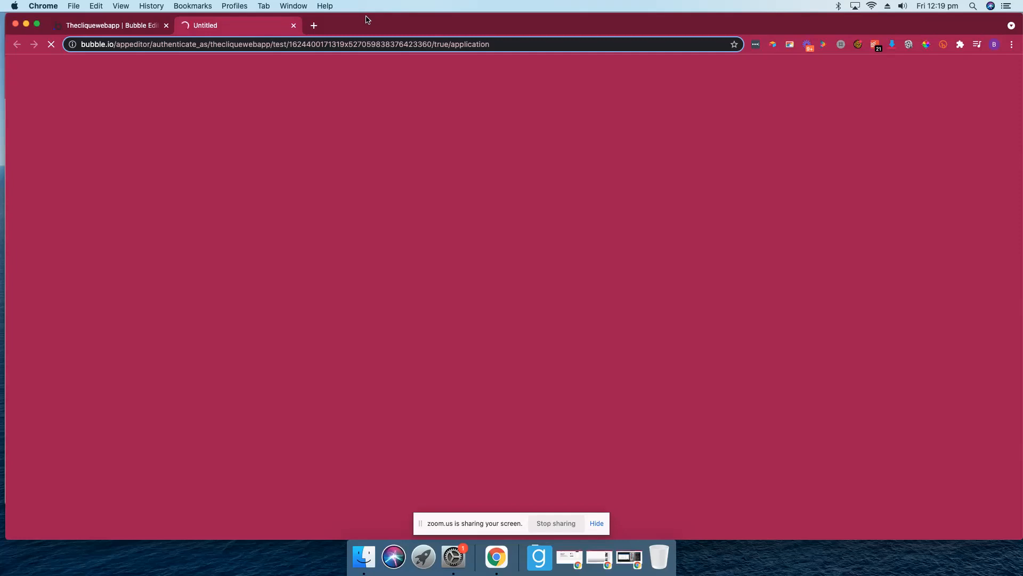
- Let the test user's dashboard load in debug mode, with follow icons on all five Latest Brands cards
left_click_drag(368, 21, 371, 27)
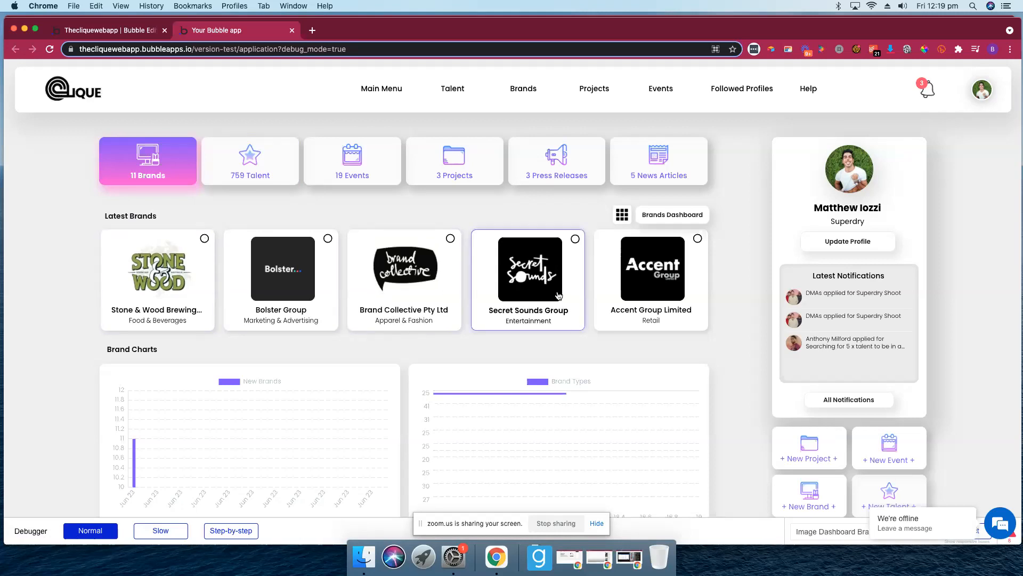
left_click(733, 87)
left_click(532, 160)
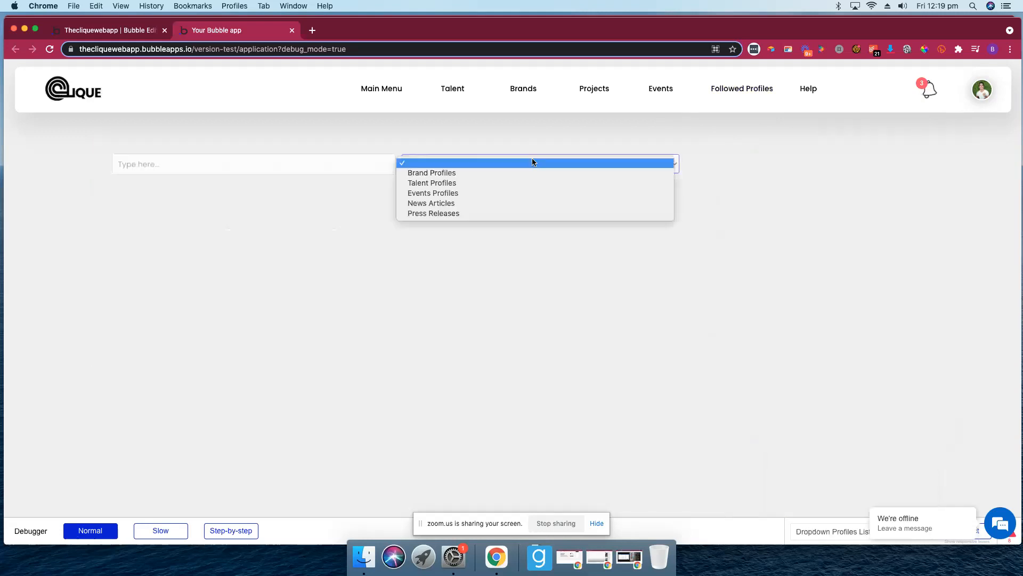
left_click(497, 174)
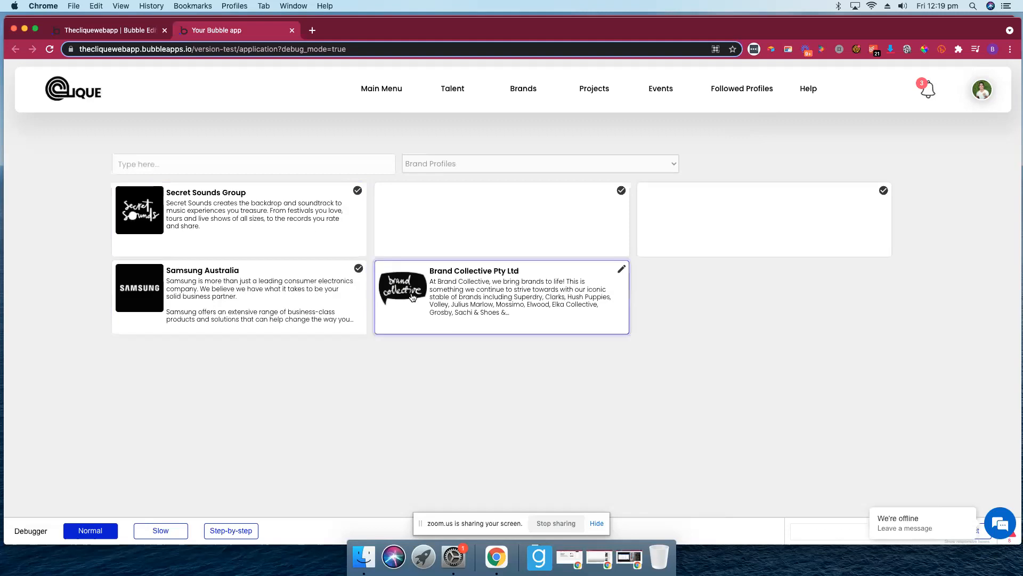
left_click(384, 91)
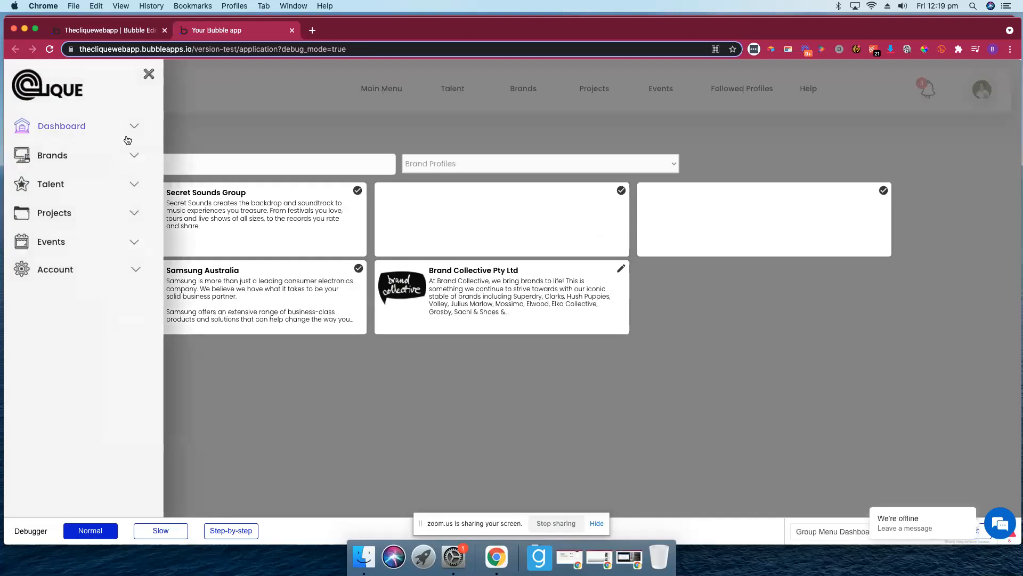
left_click(148, 74)
left_click(85, 90)
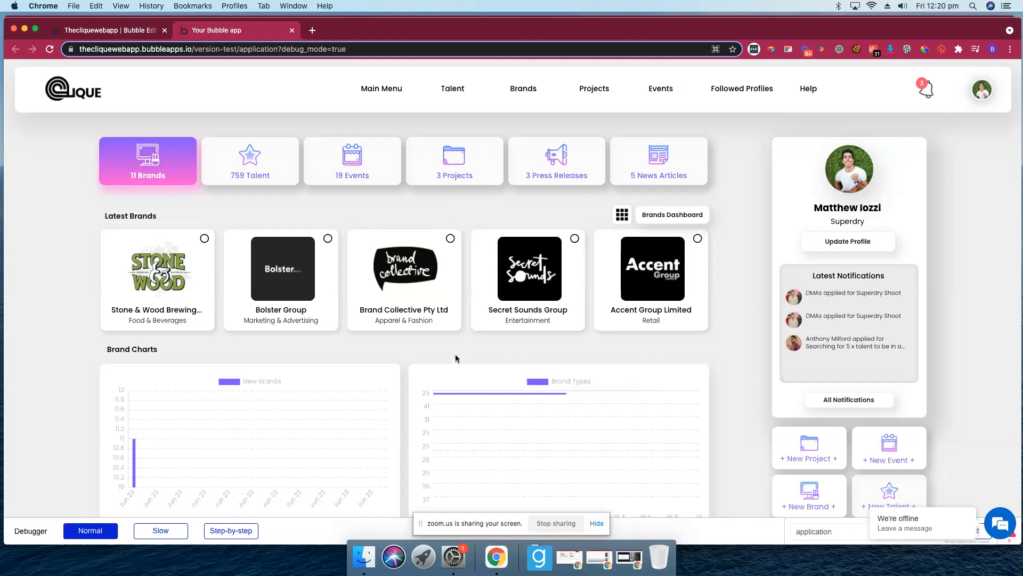
scroll(455, 355, "down", 3)
scroll(455, 357, "up", 3)
scroll(455, 357, "down", 1)
scroll(456, 358, "up", 1)
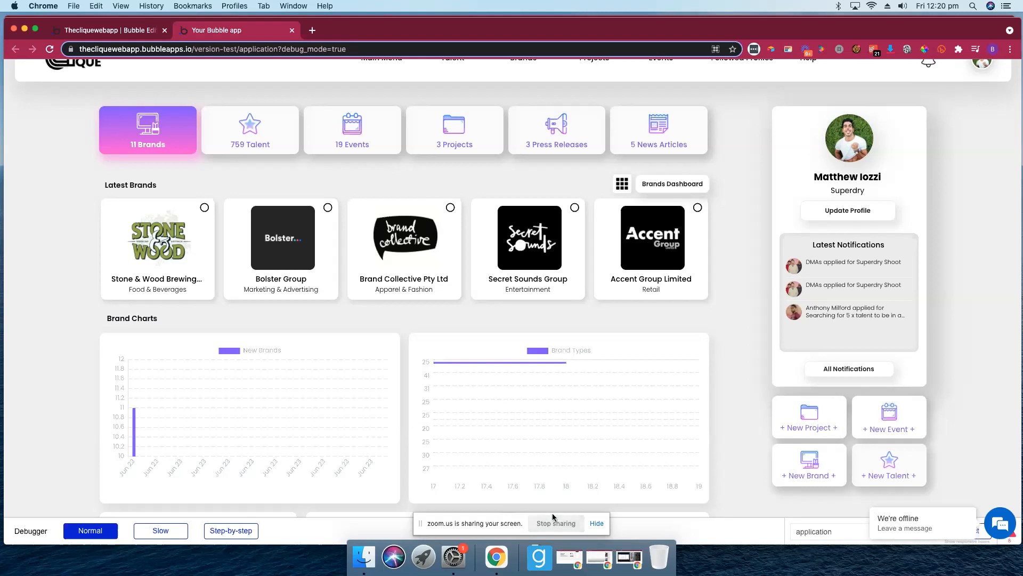
left_click(551, 523)
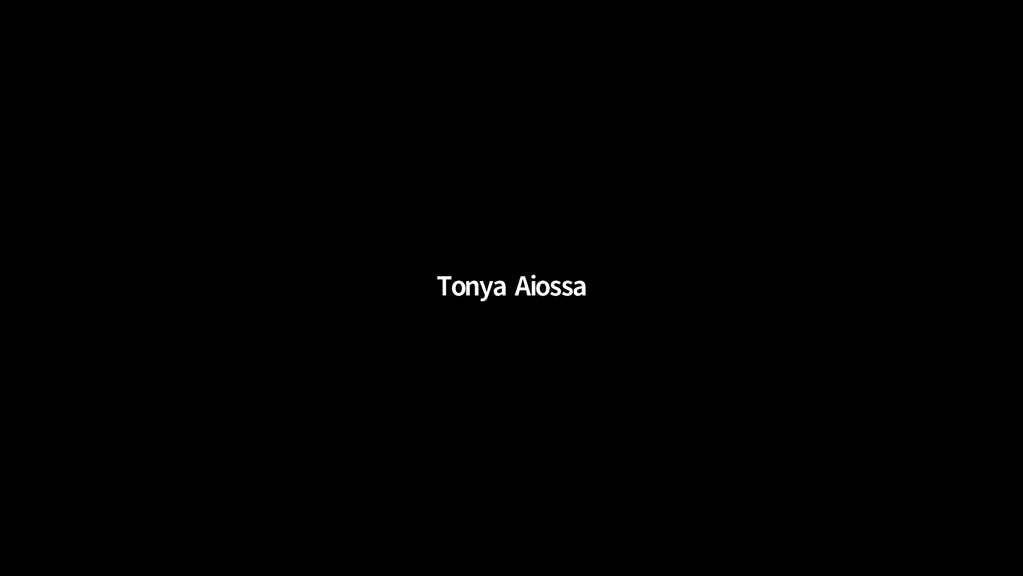
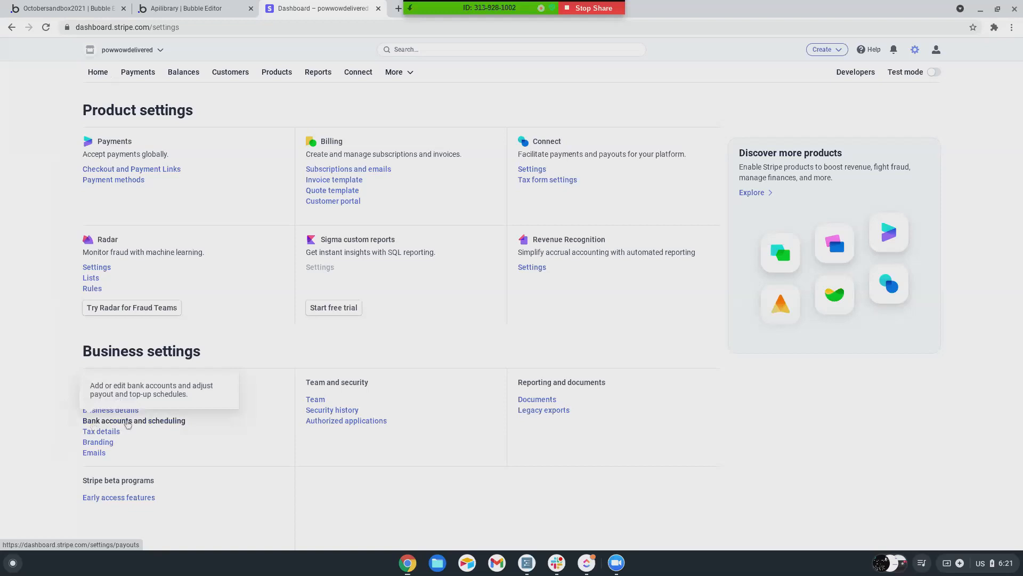
- Open Stripe's Bank accounts and scheduling settings and set the payout schedule to Manual
left_click(151, 424)
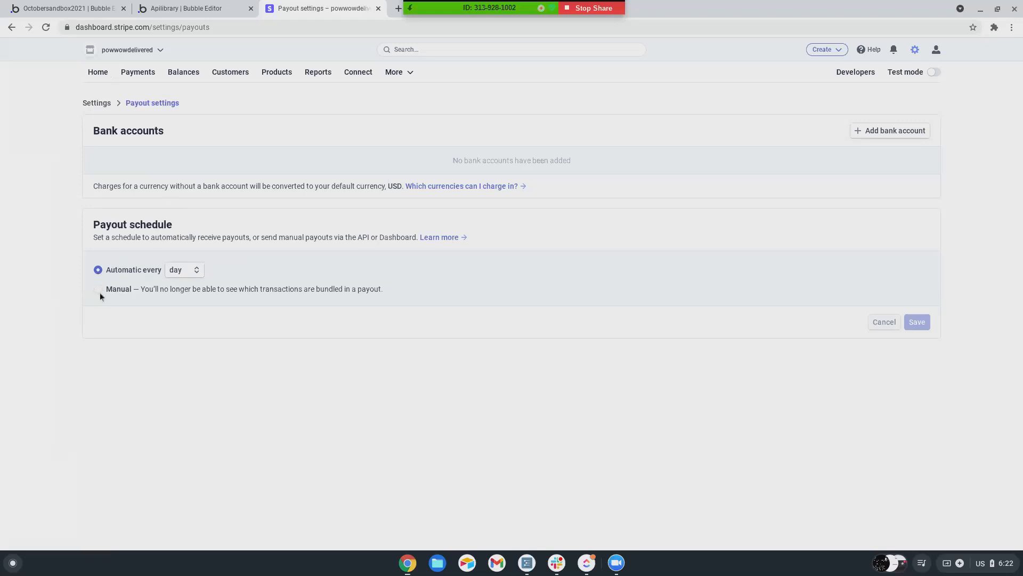
left_click(99, 290)
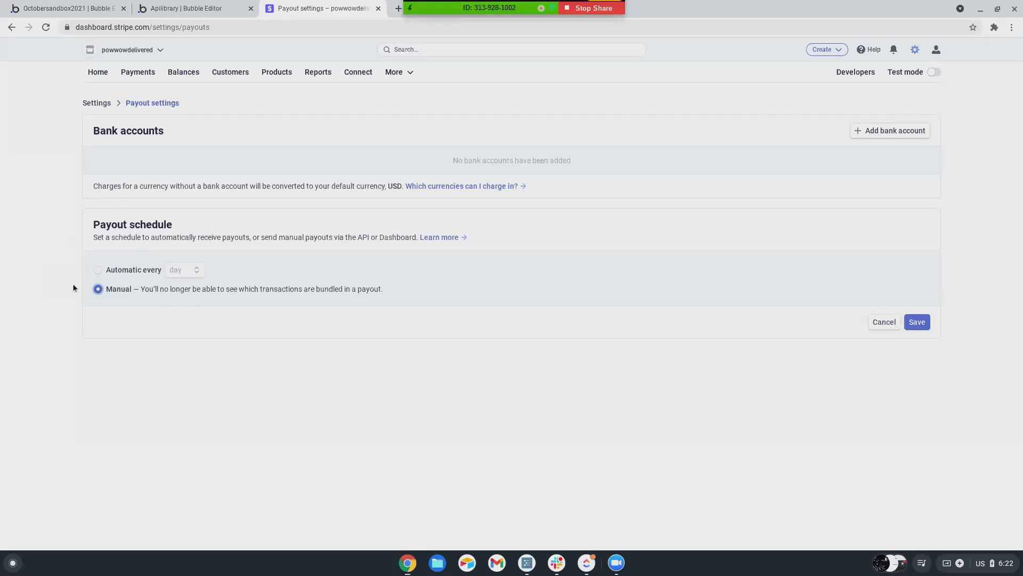
left_click(99, 289)
- In the Octobersandbox2021 editor, search new plugins for 'stripe' and browse the Stripe results
left_click(70, 10)
left_click(17, 201)
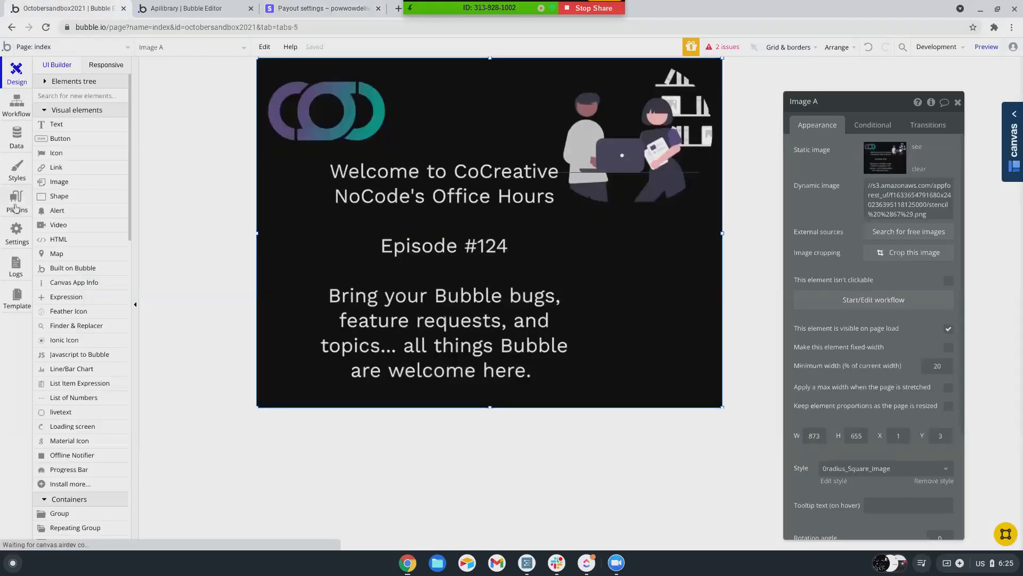
left_click(956, 77)
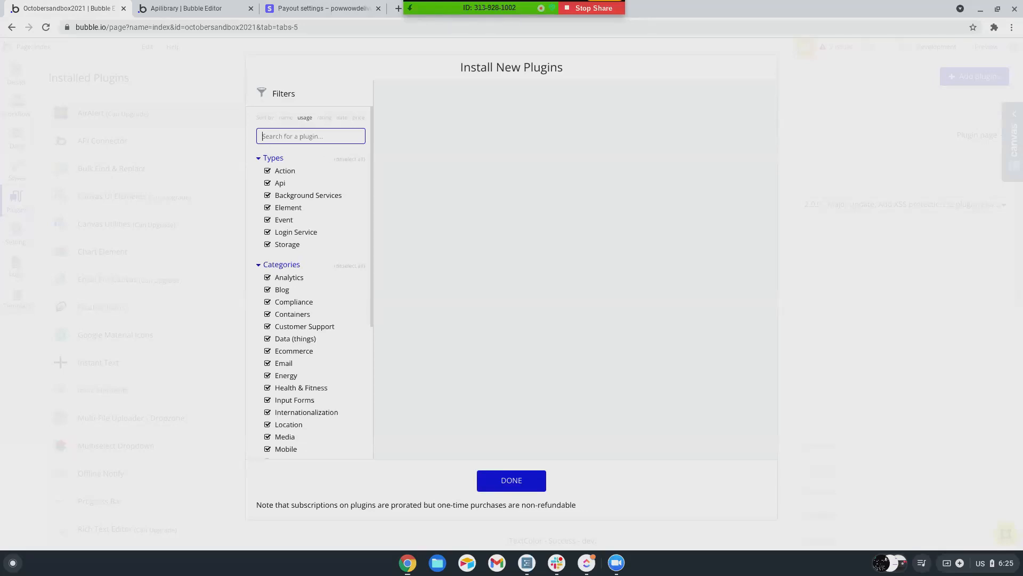
type("stripe")
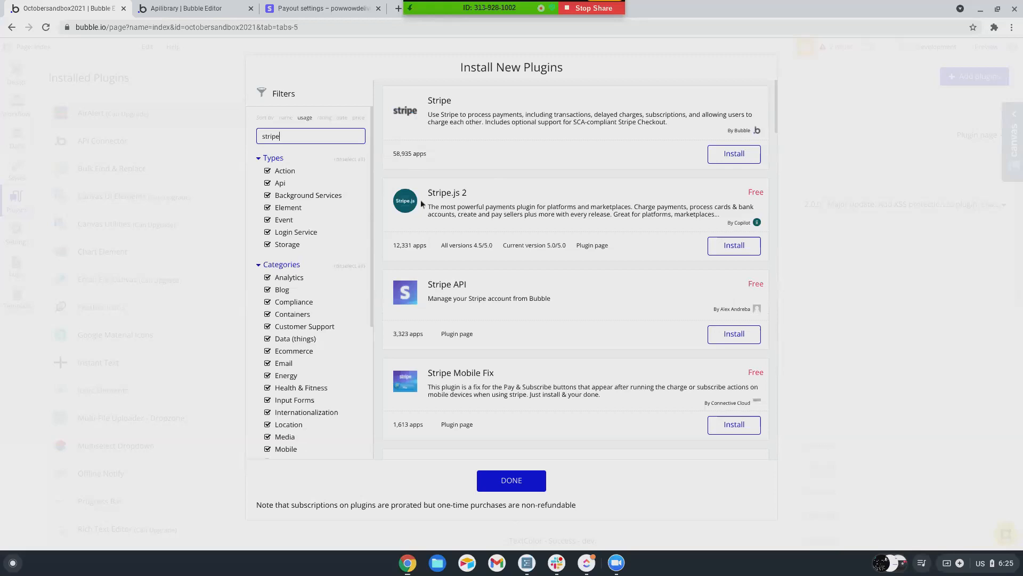
scroll(518, 352, "down", 6)
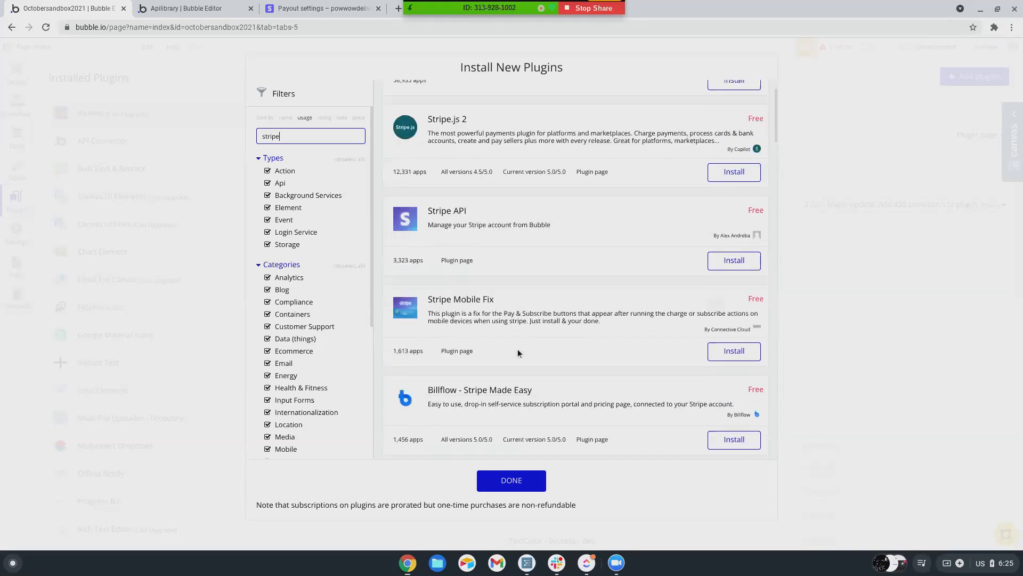
scroll(518, 352, "down", 5)
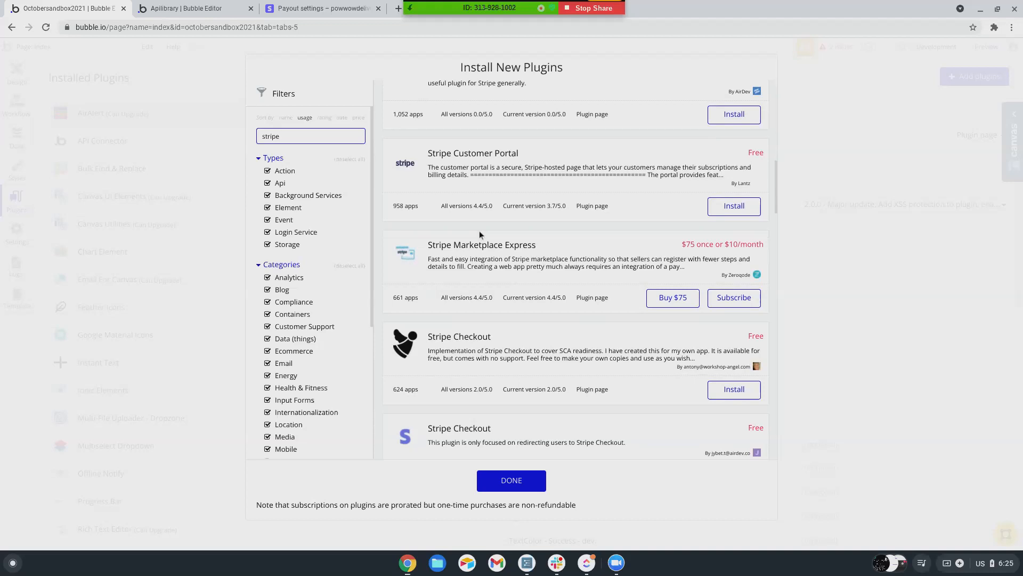
scroll(424, 297, "up", 1)
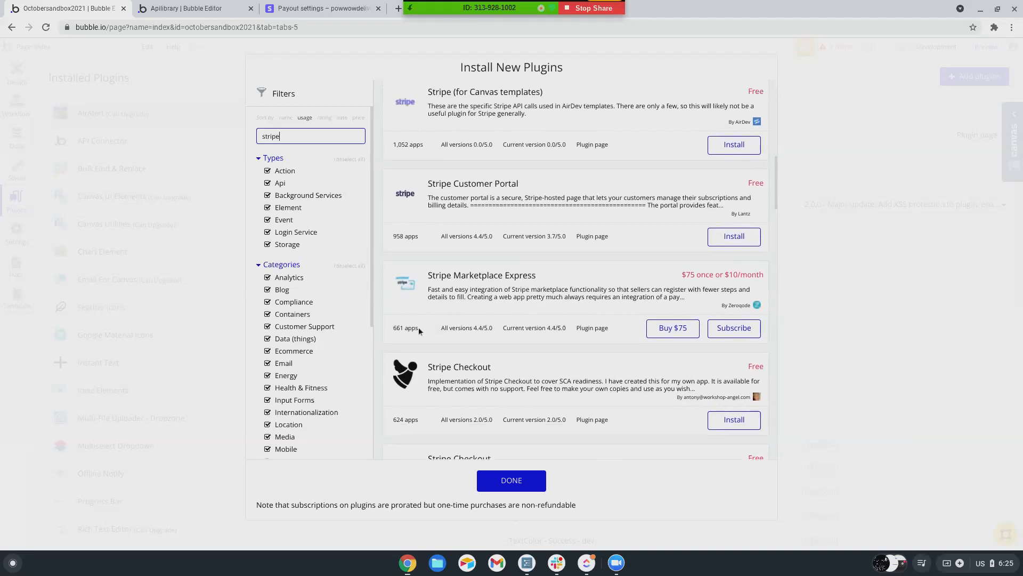
scroll(436, 351, "up", 4)
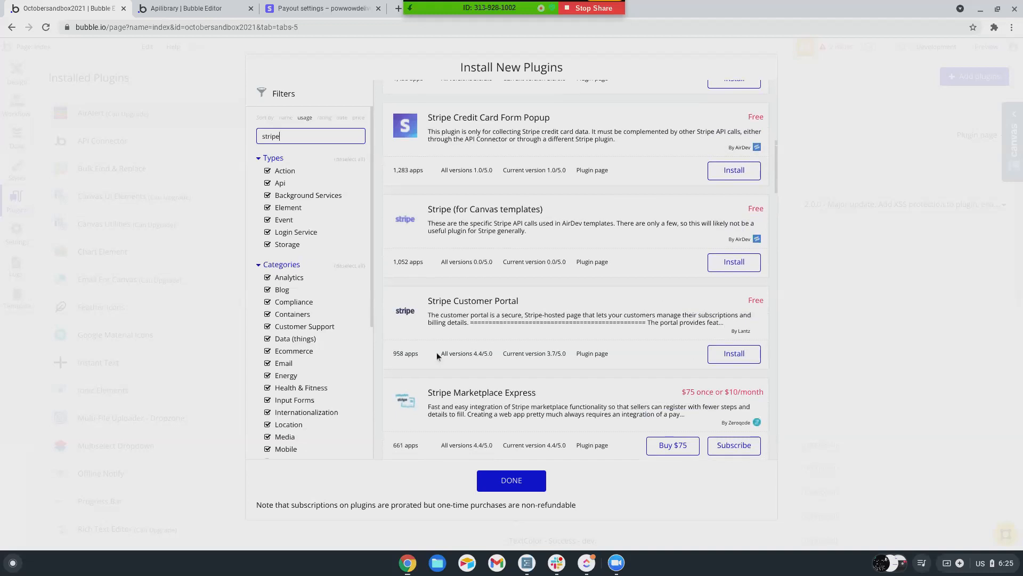
scroll(437, 356, "up", 3)
scroll(437, 354, "down", 1)
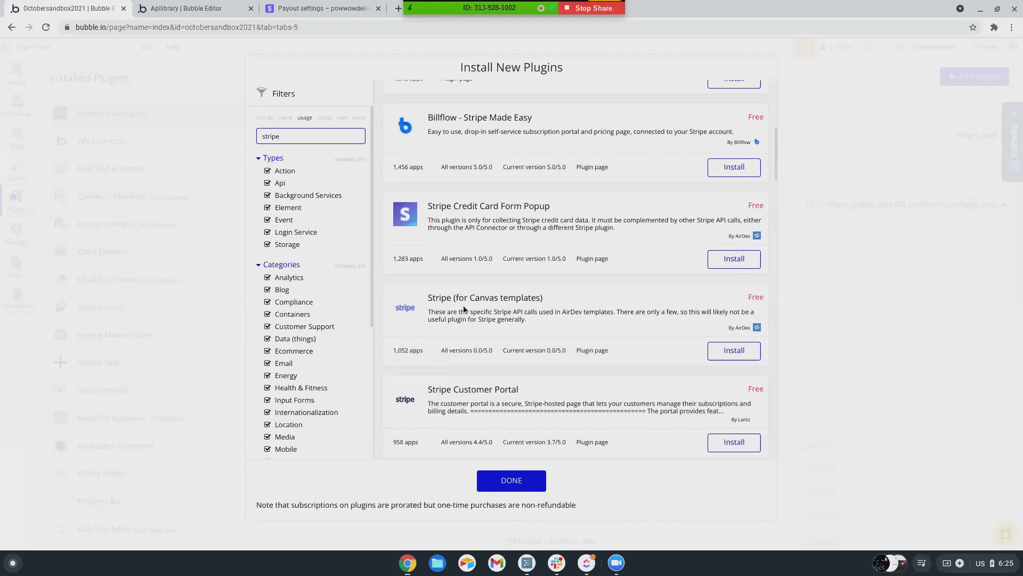
scroll(442, 341, "up", 5)
scroll(464, 308, "up", 6)
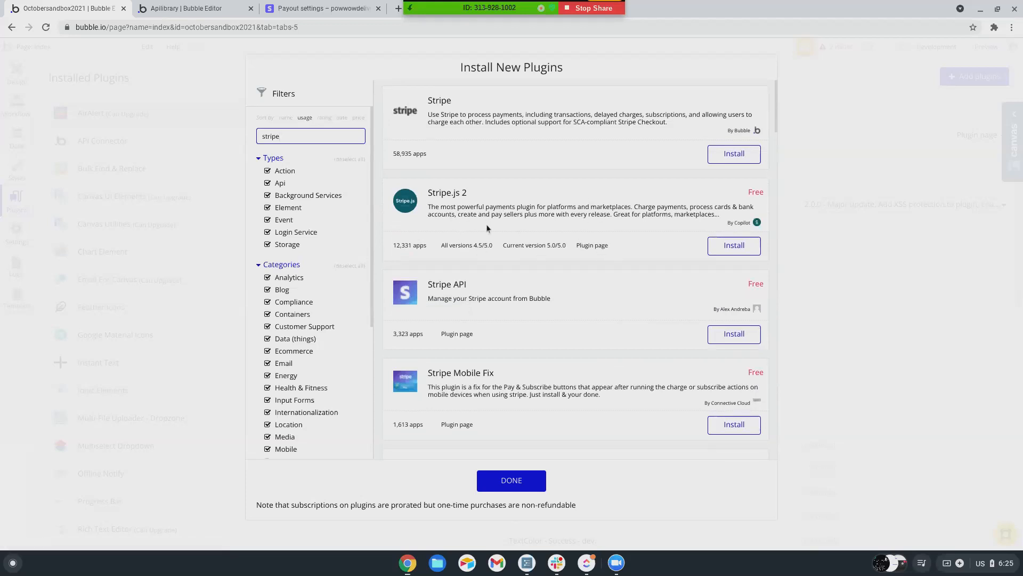
- View the Stripe.js 2 plugin's code read-only, cancelling the API version upgrade prompt
left_click(594, 247)
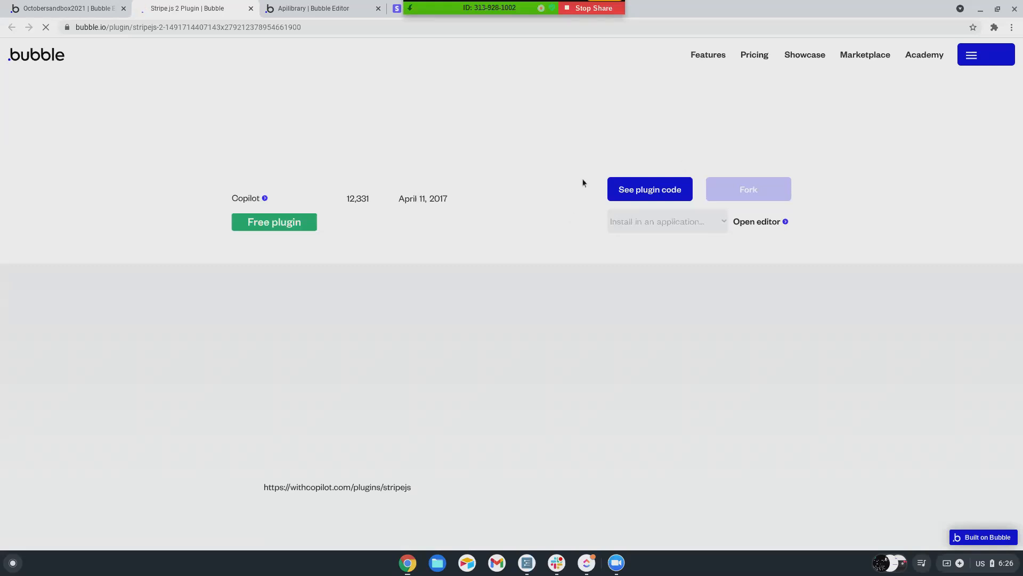
left_click(655, 193)
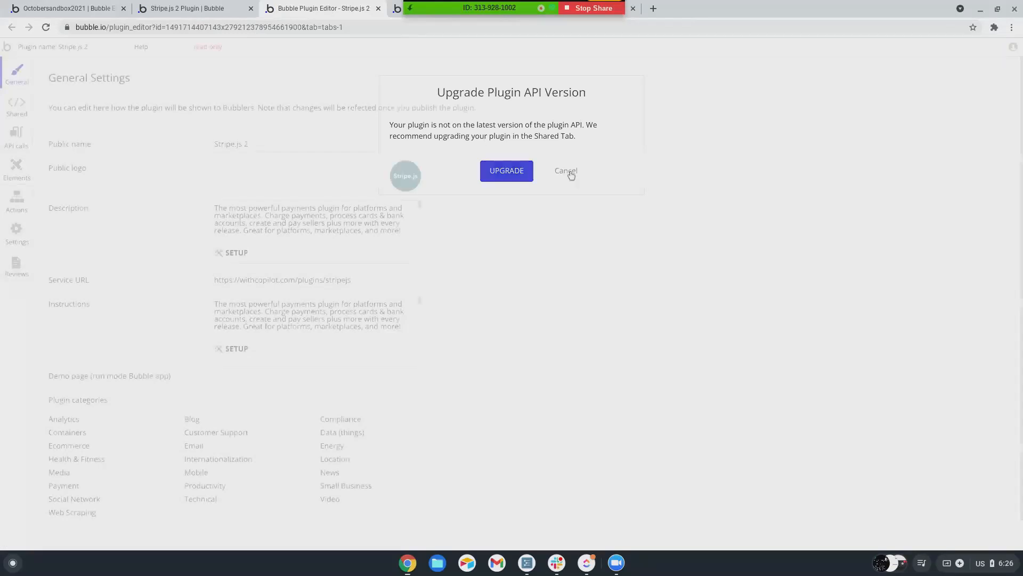
left_click(566, 171)
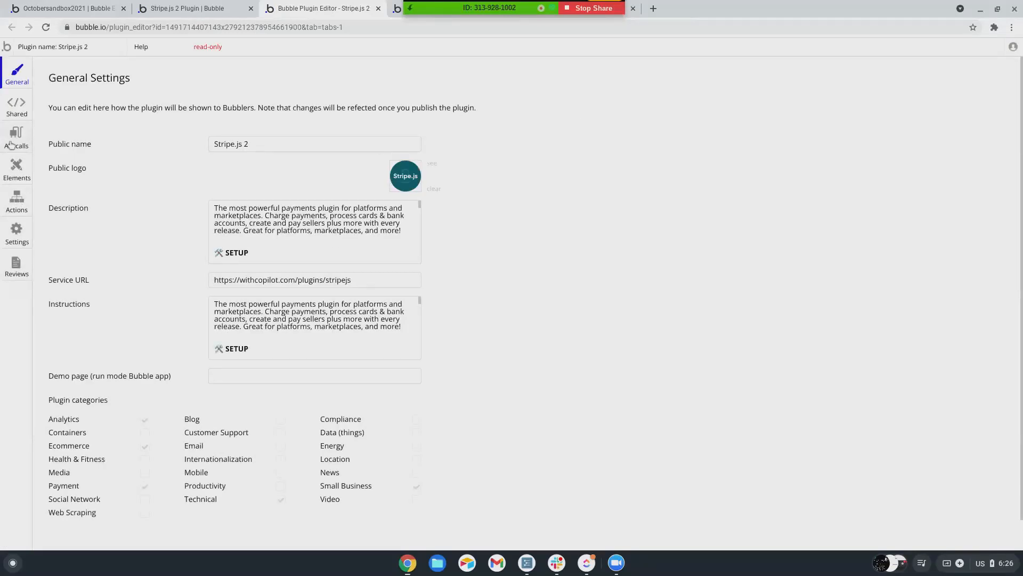
left_click(11, 144)
scroll(304, 256, "down", 3)
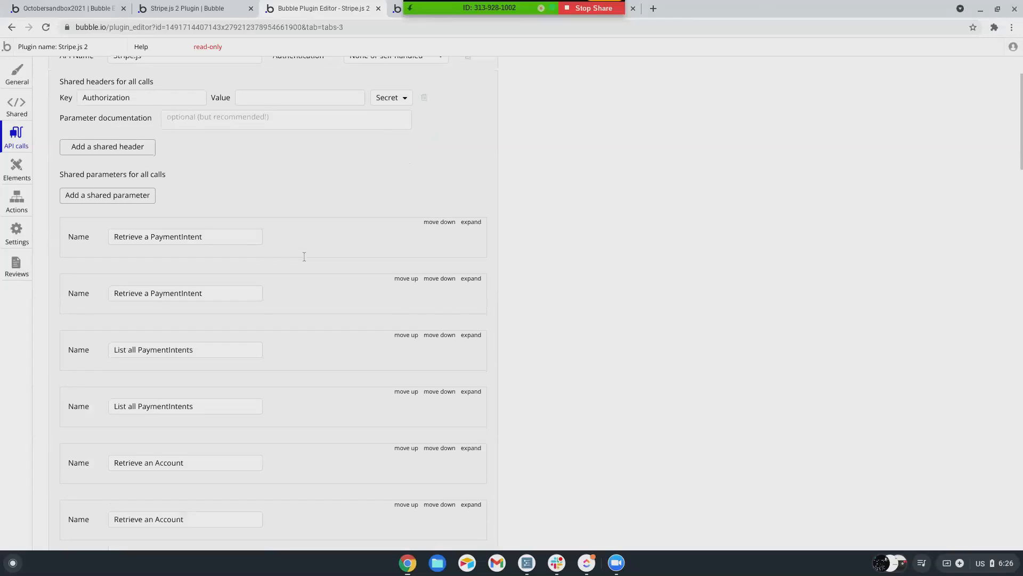
scroll(304, 255, "down", 1)
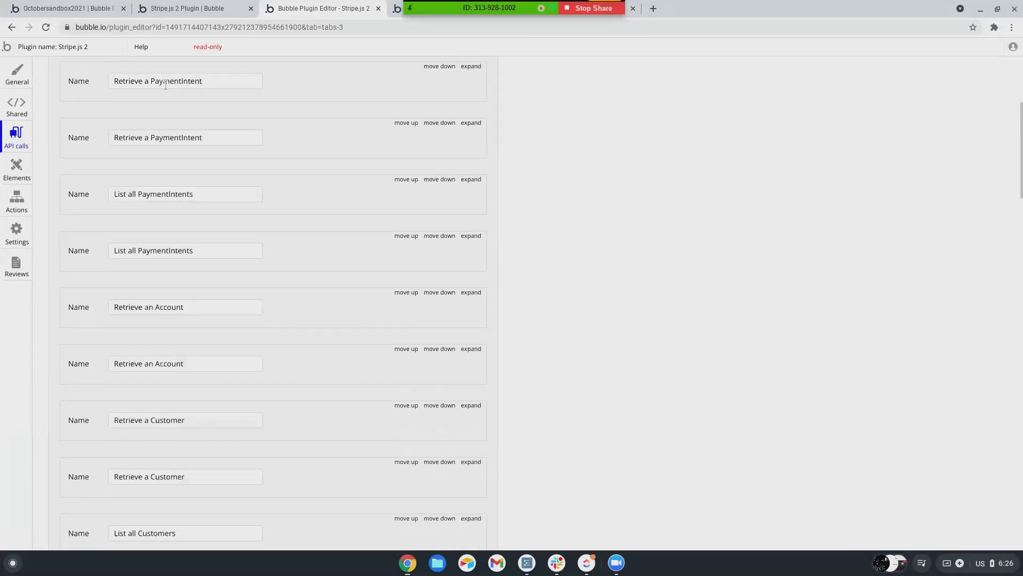
scroll(177, 206, "down", 5)
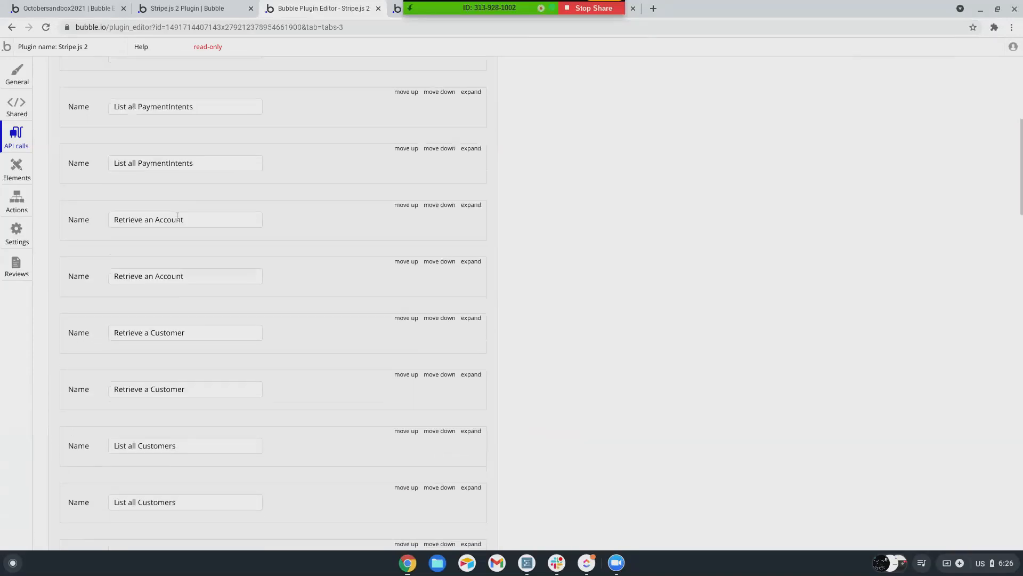
scroll(179, 221, "down", 7)
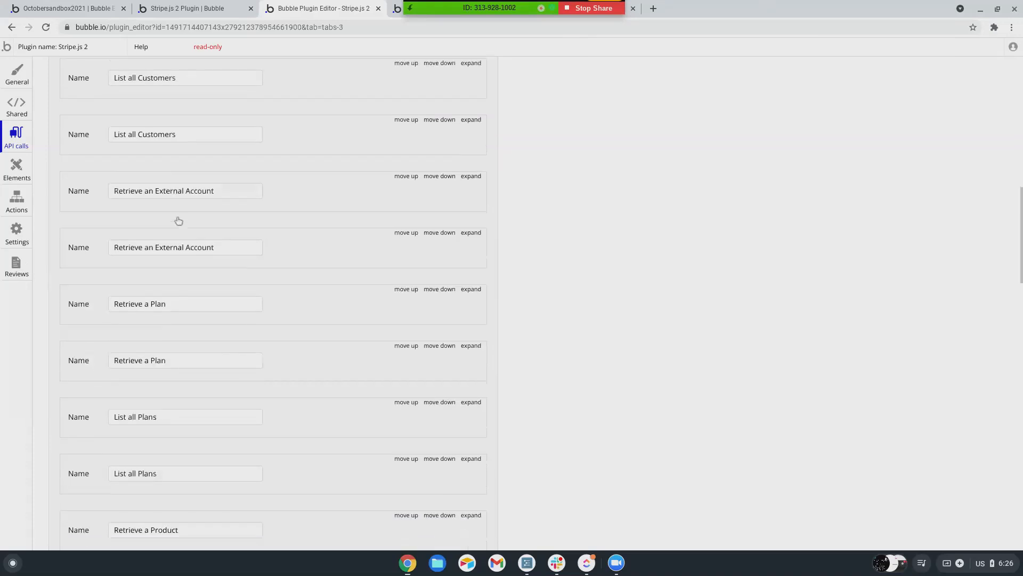
scroll(179, 220, "down", 7)
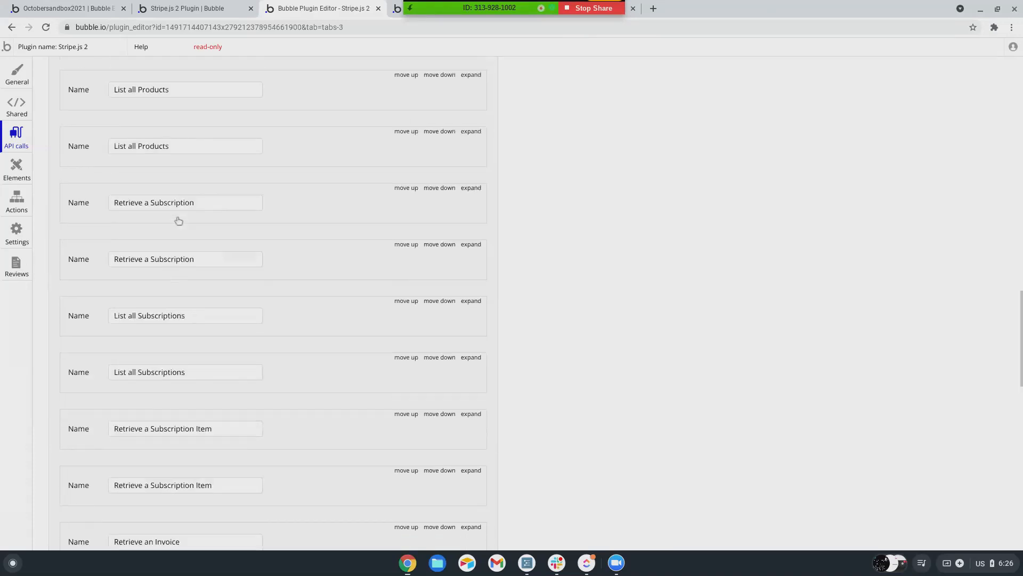
scroll(178, 220, "down", 8)
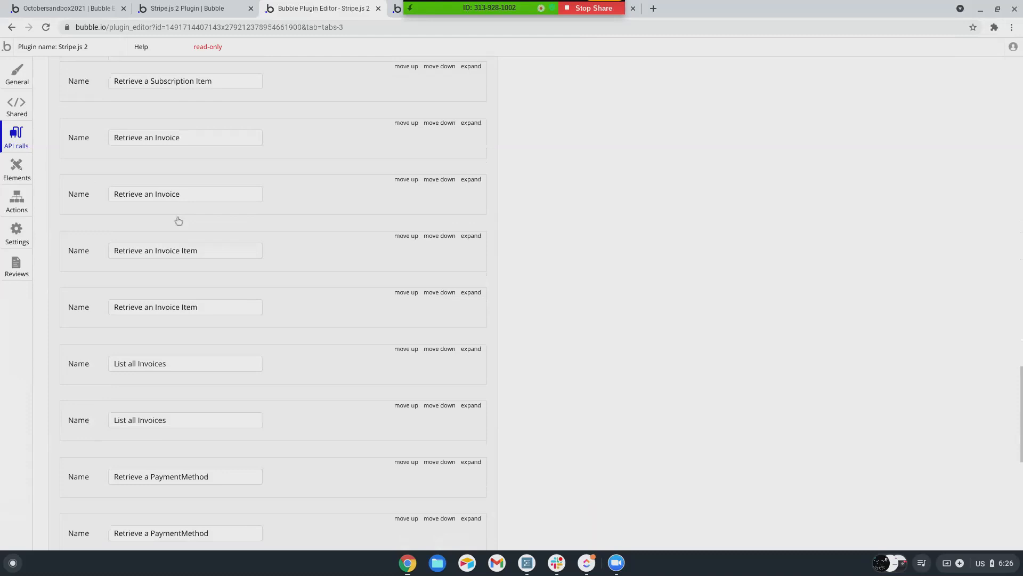
scroll(178, 220, "down", 5)
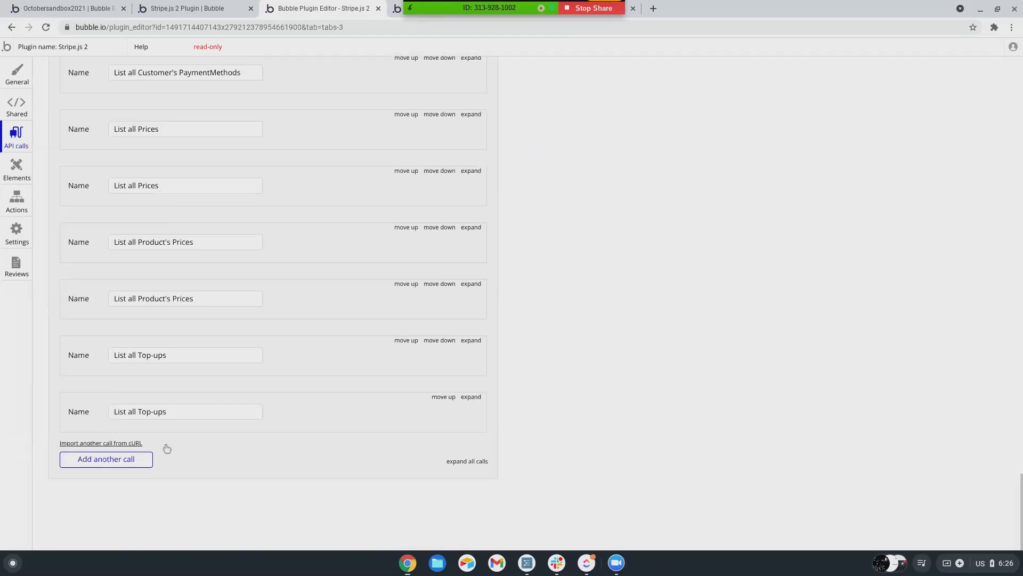
scroll(163, 425, "up", 2)
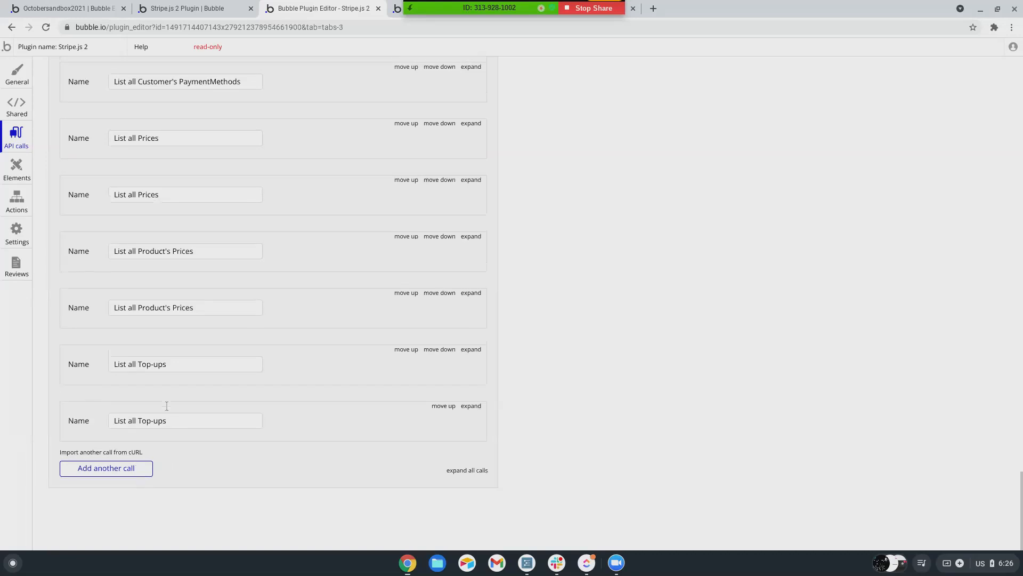
scroll(166, 406, "down", 2)
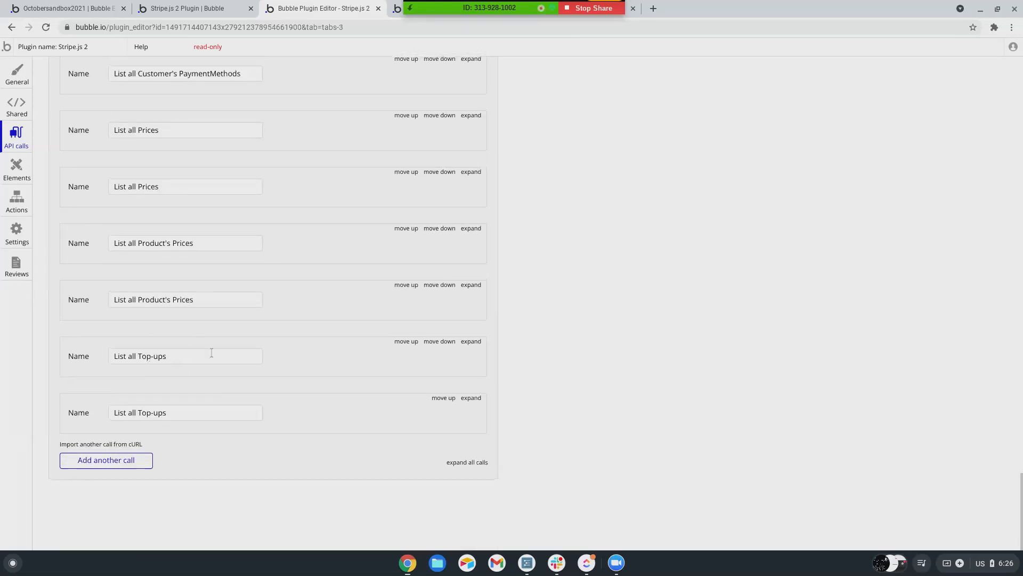
scroll(216, 341, "up", 3)
scroll(92, 315, "up", 4)
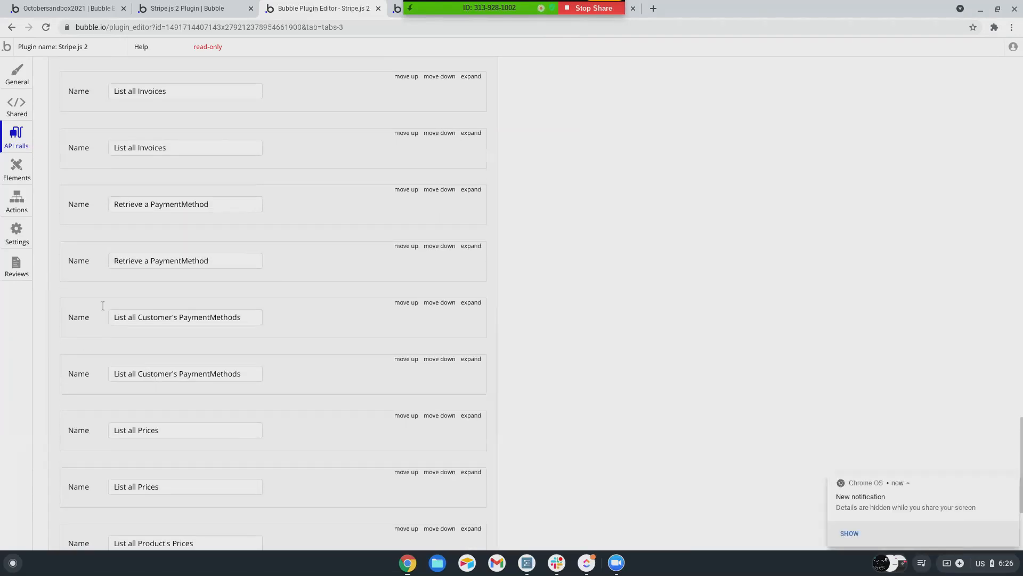
scroll(155, 354, "up", 2)
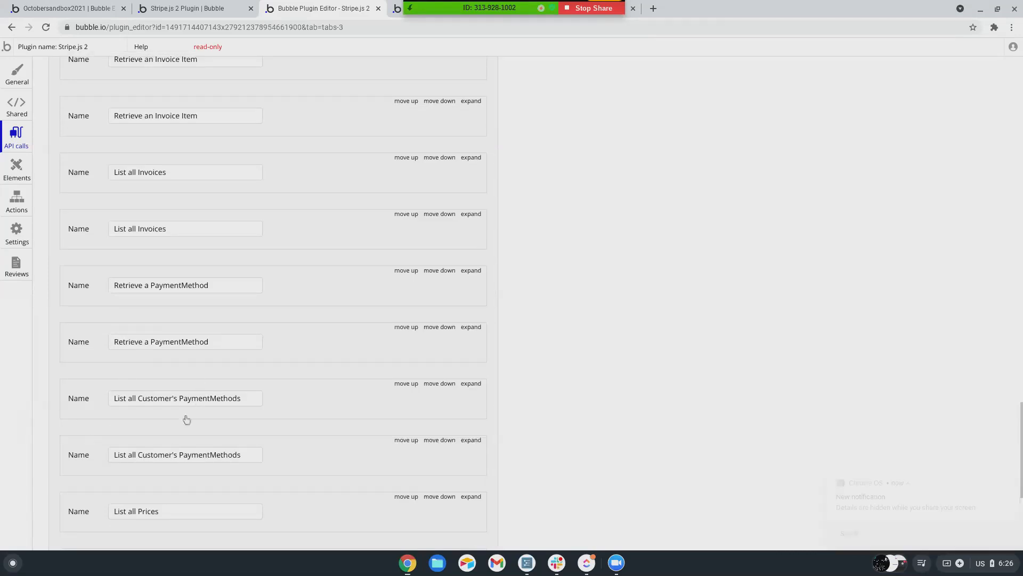
scroll(133, 376, "up", 2)
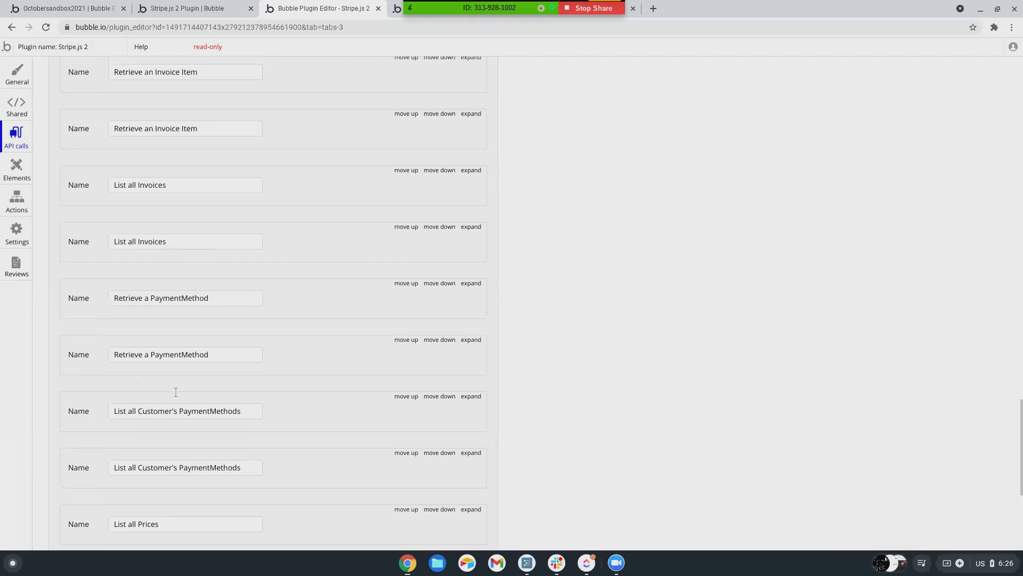
scroll(182, 430, "up", 1)
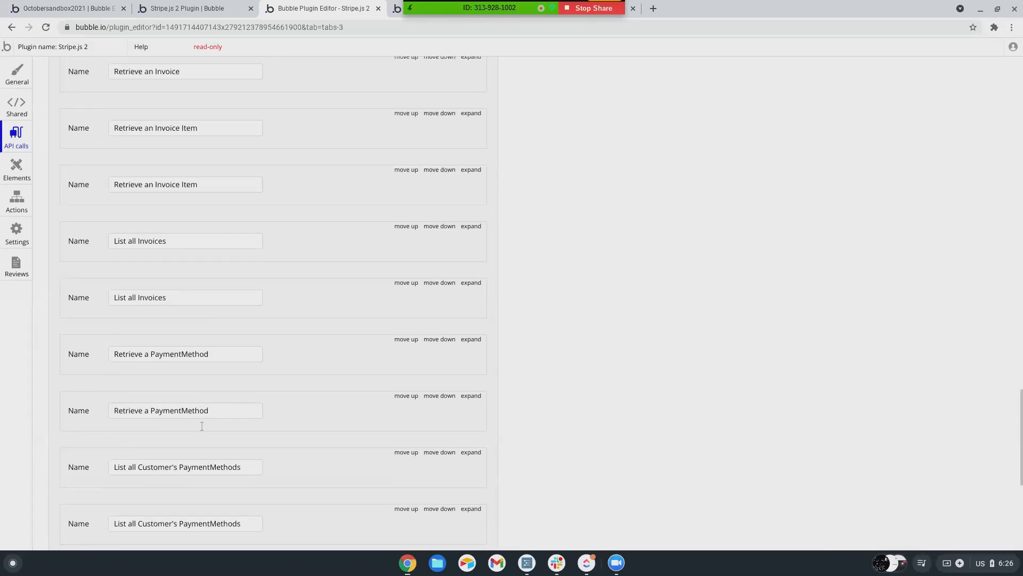
scroll(144, 351, "up", 3)
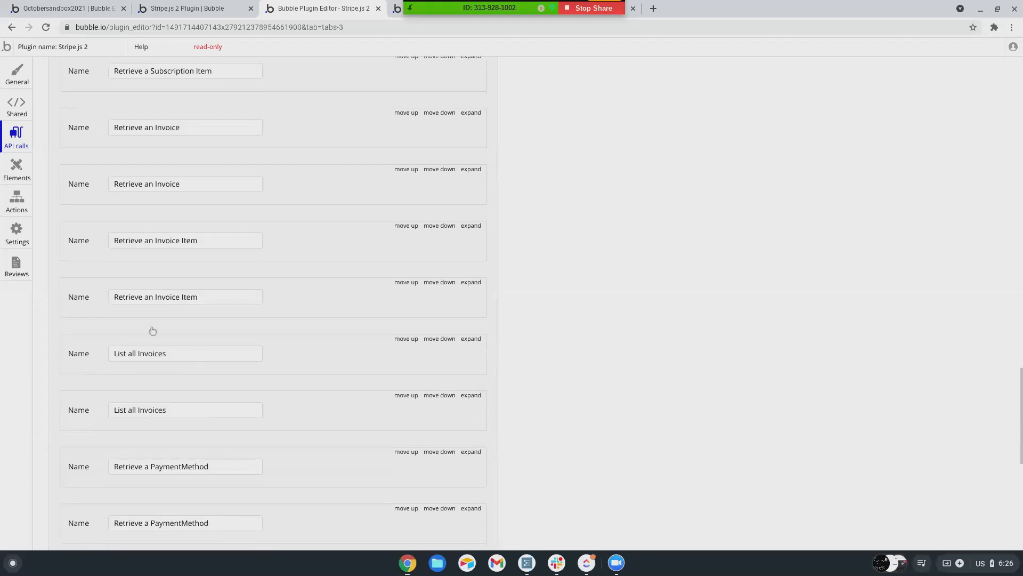
scroll(139, 347, "up", 3)
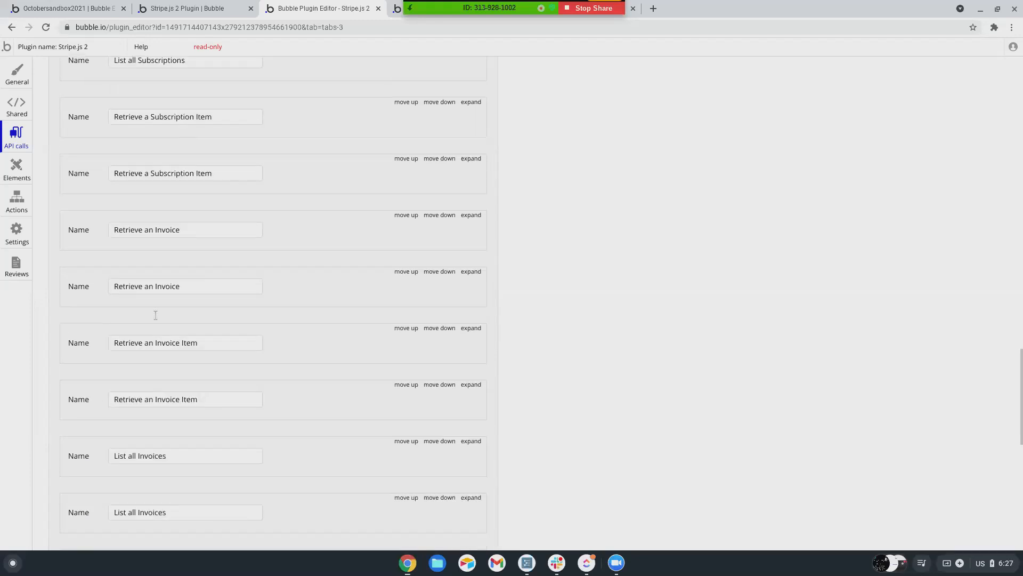
scroll(120, 301, "up", 5)
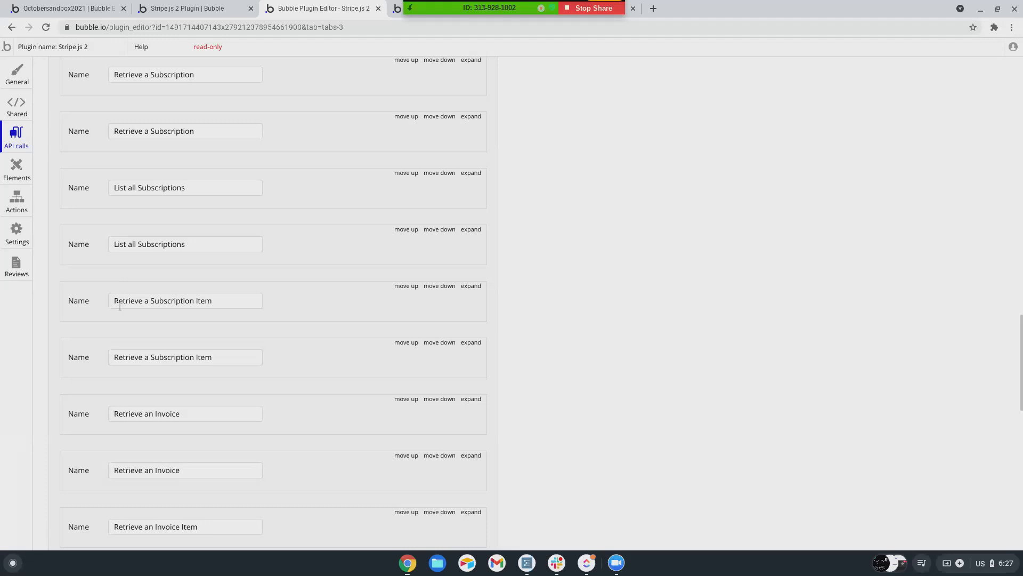
mouse_move(120, 306)
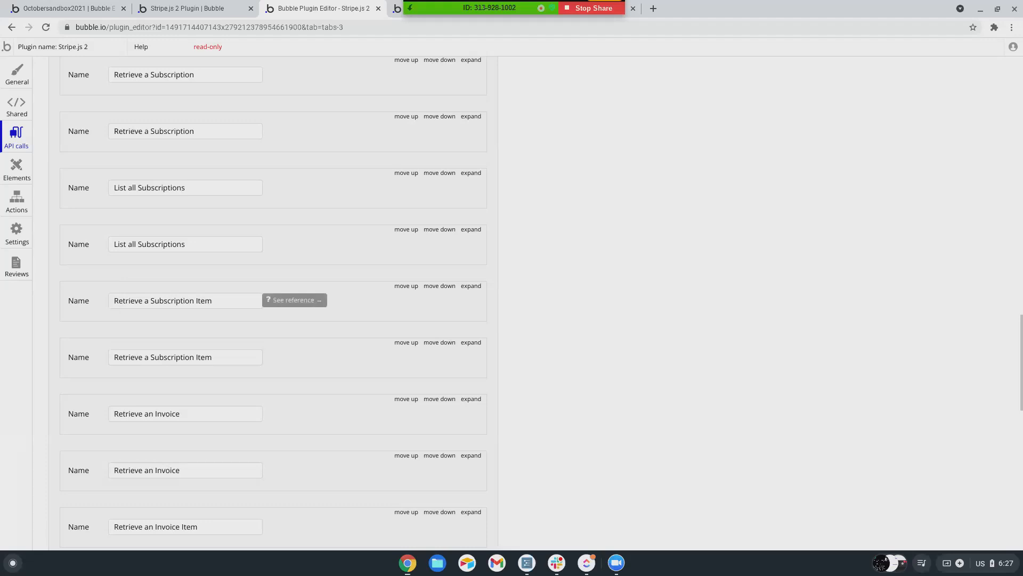
scroll(143, 294, "up", 4)
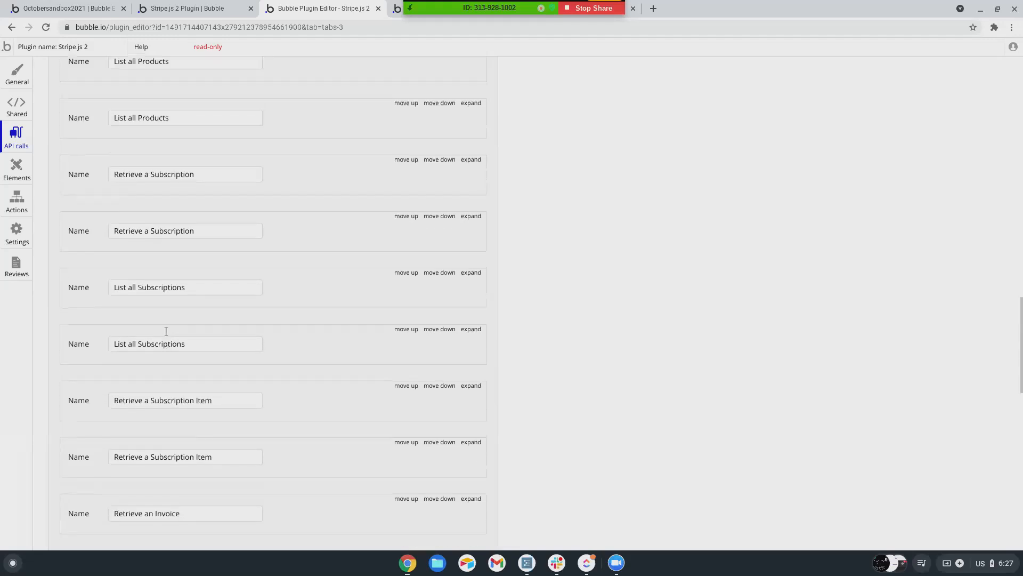
scroll(166, 331, "up", 3)
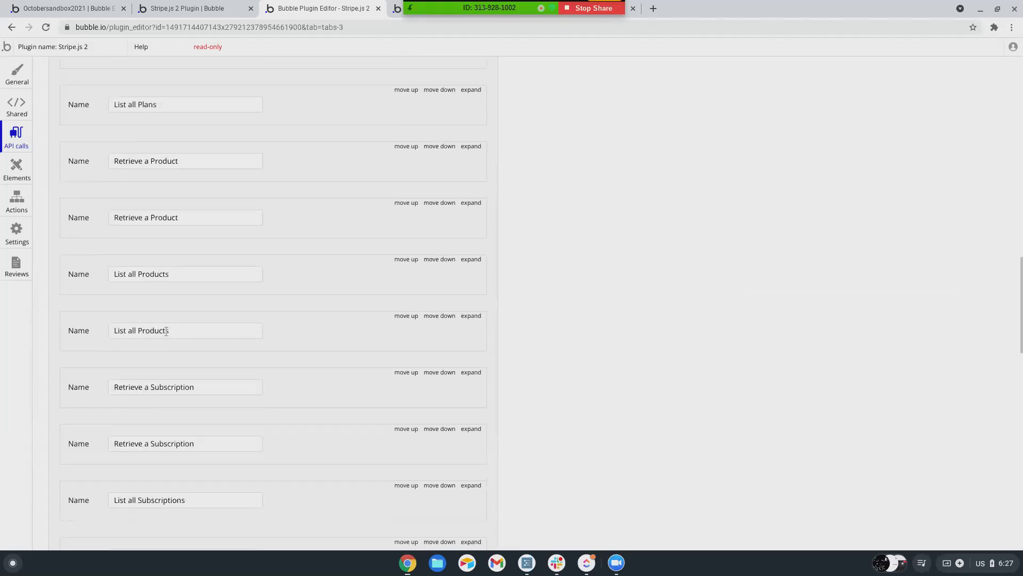
scroll(178, 322, "up", 5)
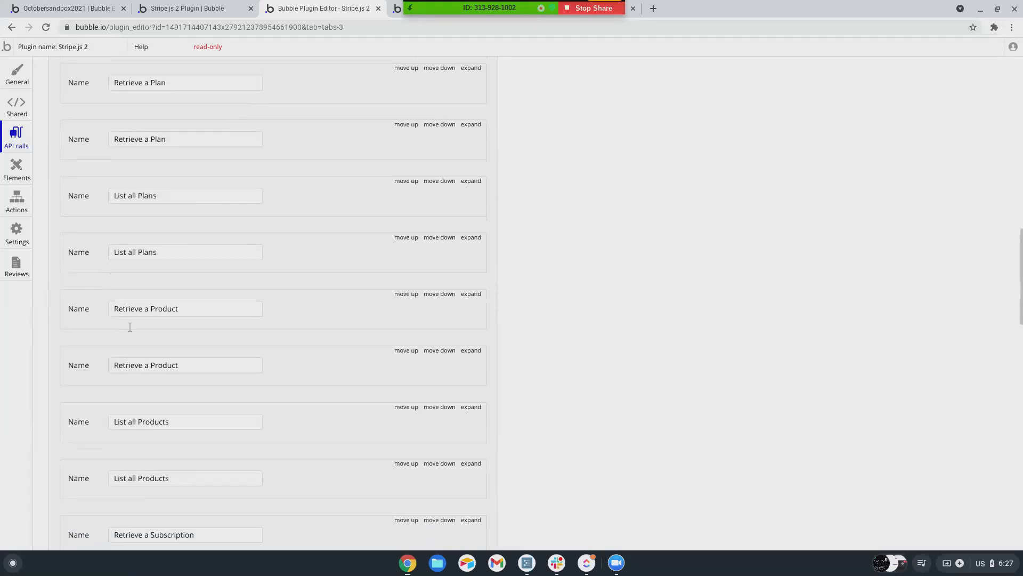
scroll(146, 319, "up", 2)
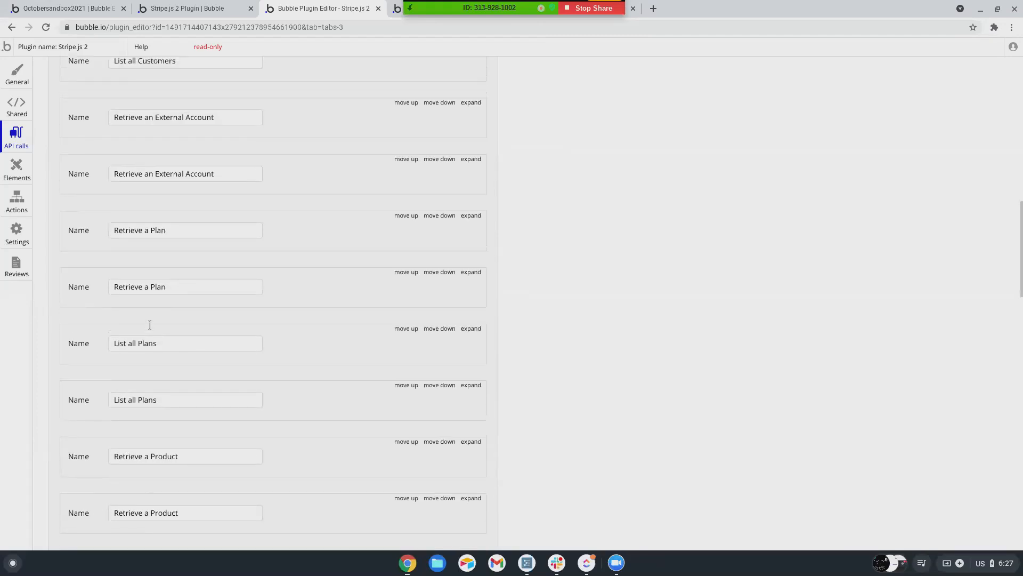
scroll(150, 324, "up", 1)
scroll(150, 324, "up", 1)
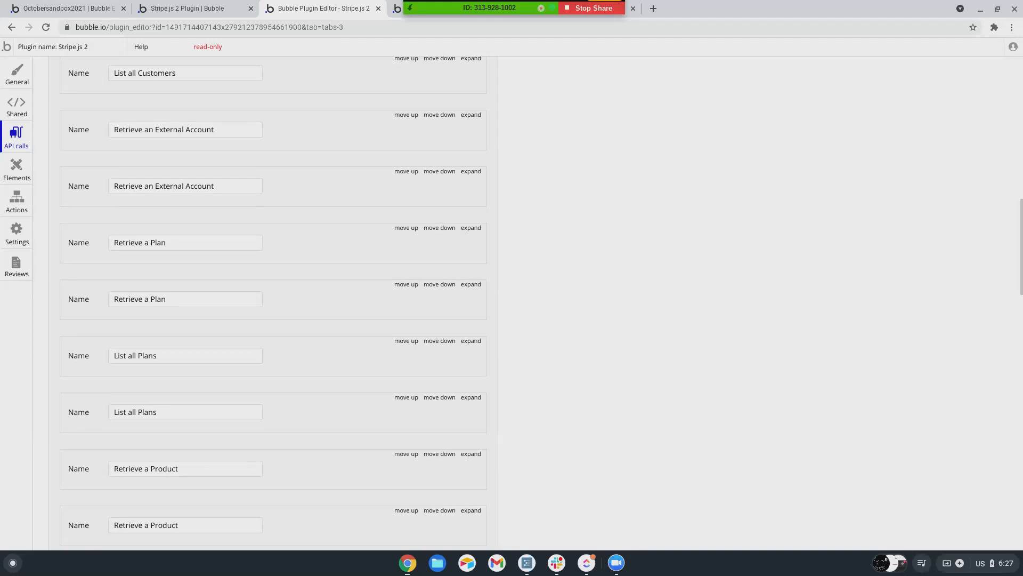
scroll(154, 326, "up", 1)
scroll(167, 299, "up", 1)
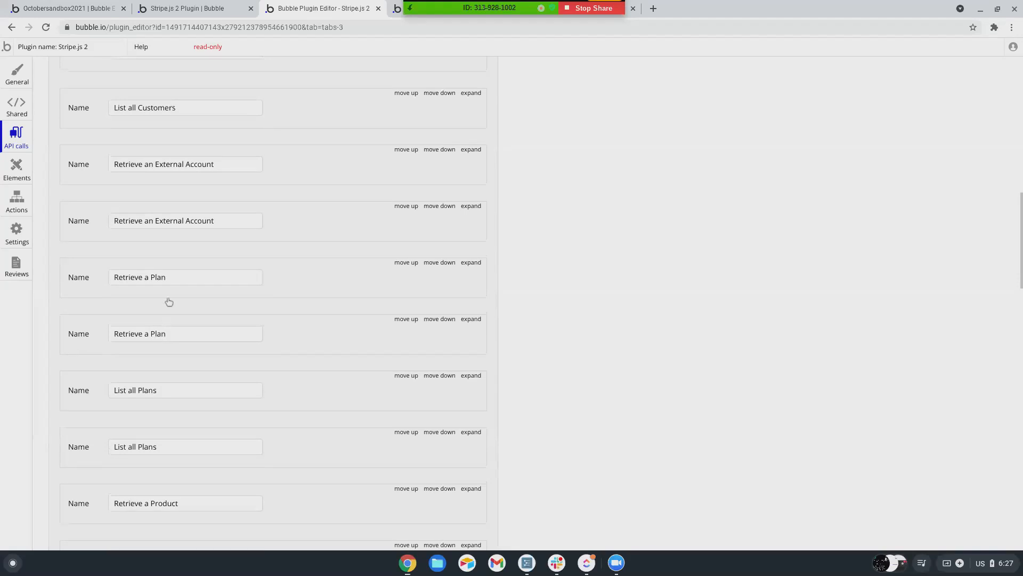
scroll(167, 299, "up", 2)
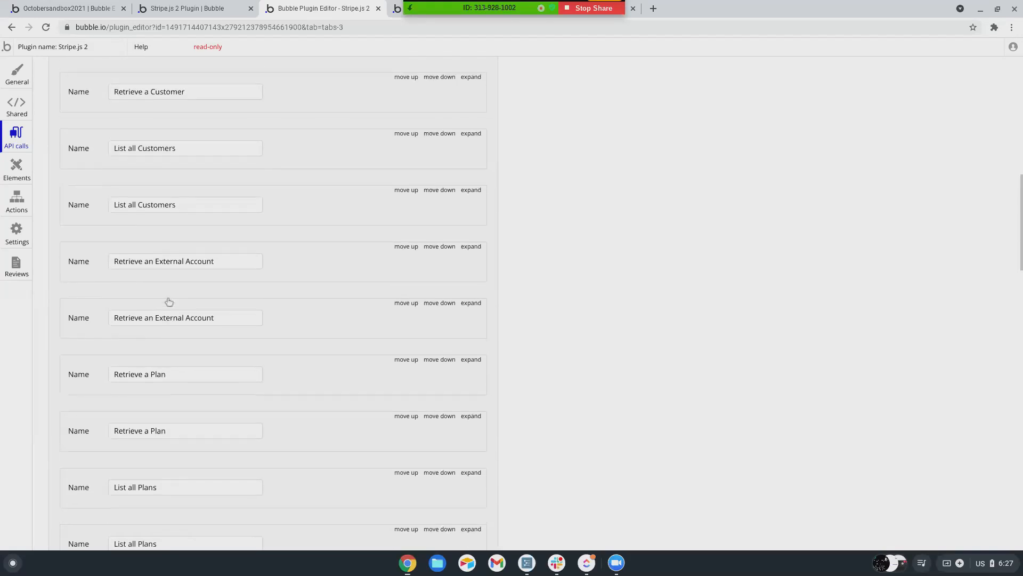
scroll(149, 384, "up", 7)
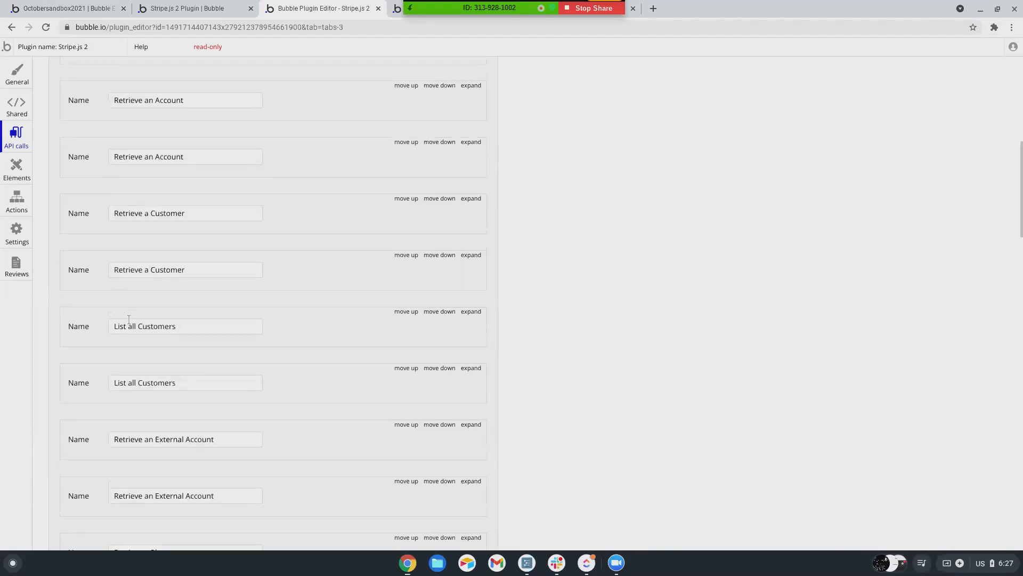
scroll(139, 324, "up", 8)
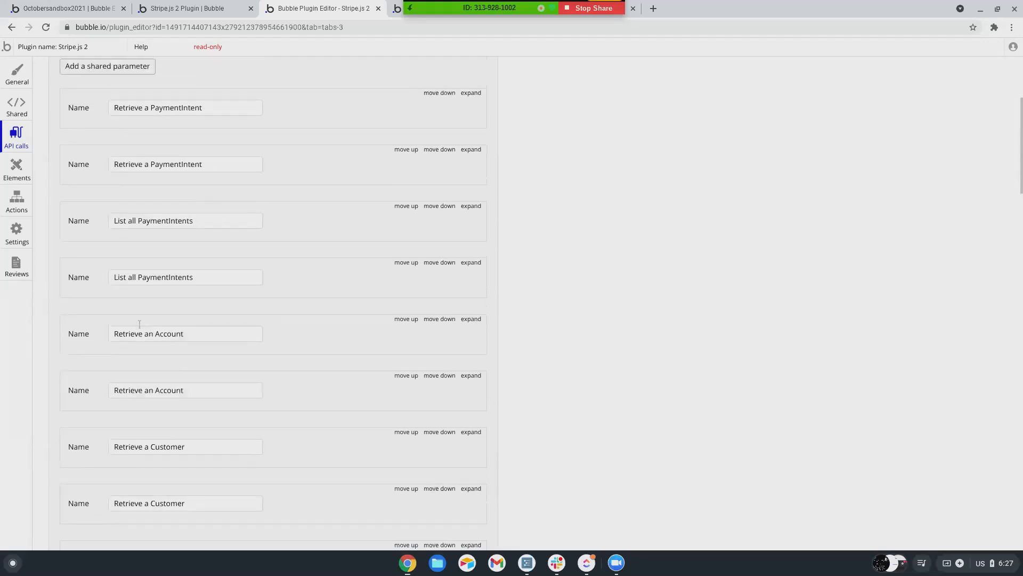
scroll(144, 310, "up", 1)
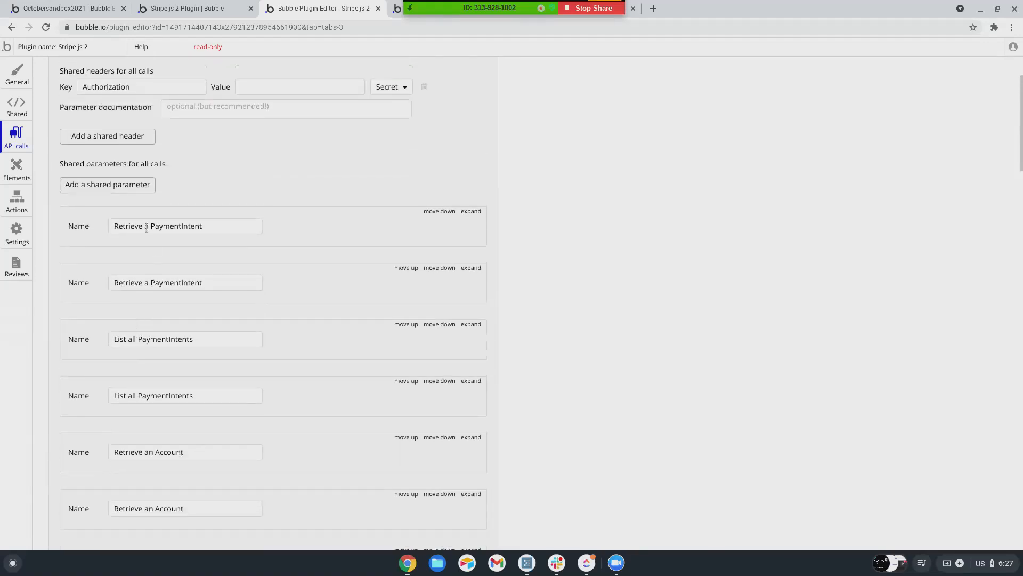
scroll(151, 299, "down", 7)
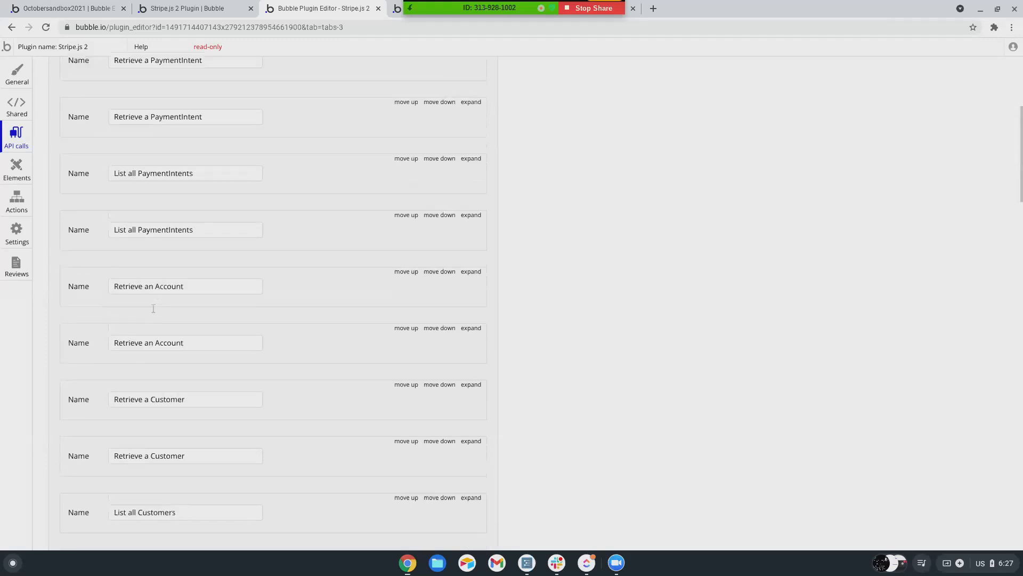
scroll(153, 309, "up", 10)
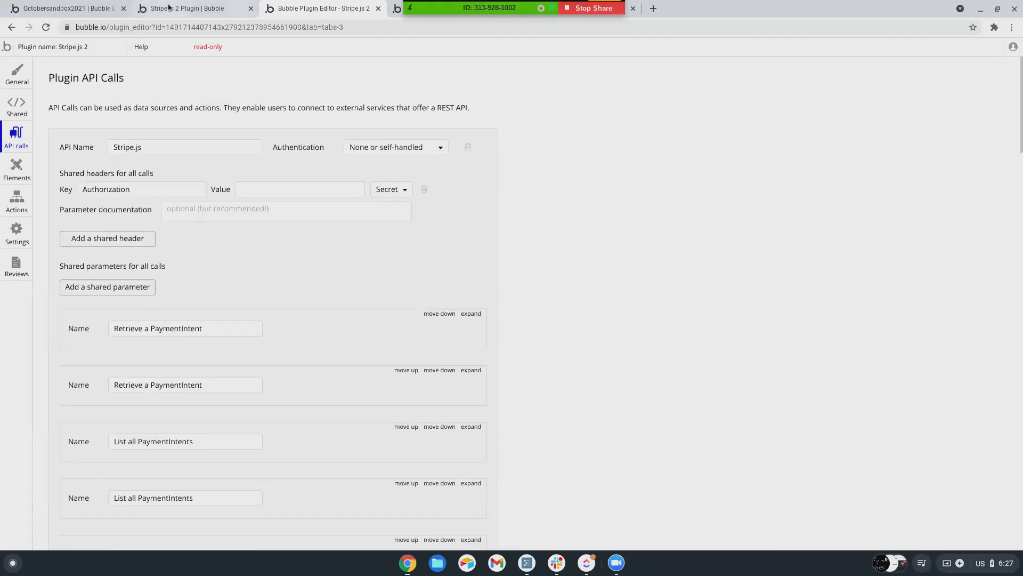
- In the Apilibrary app's API Connector, collapse the Stripe EMV and PayPal APIs
left_click(398, 11)
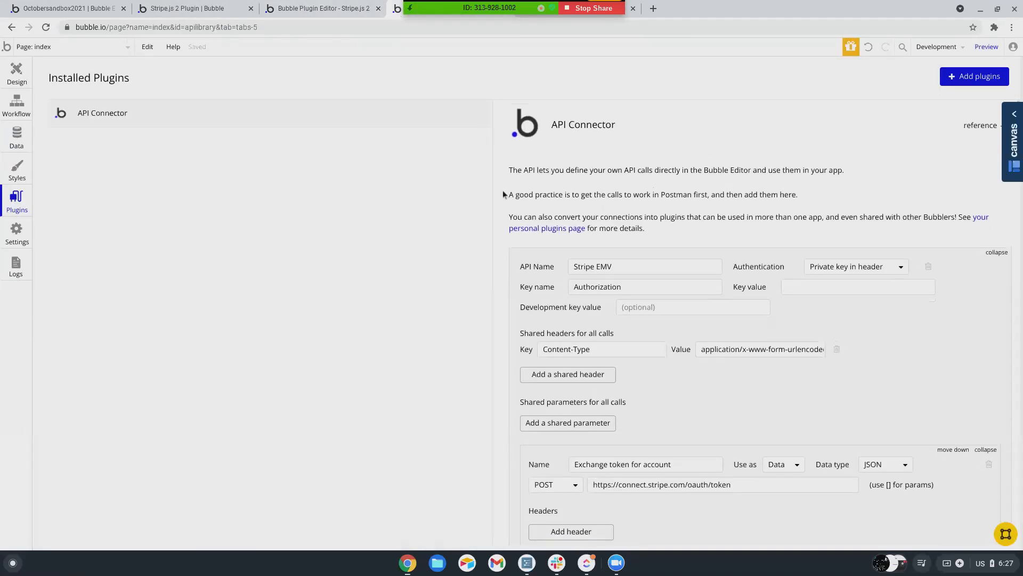
scroll(644, 250, "down", 5)
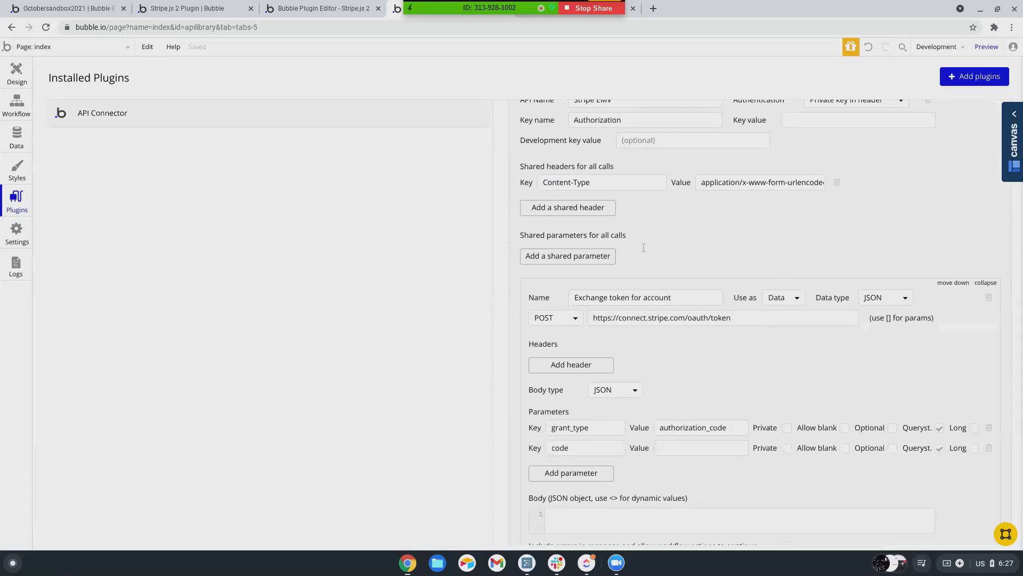
scroll(644, 250, "down", 9)
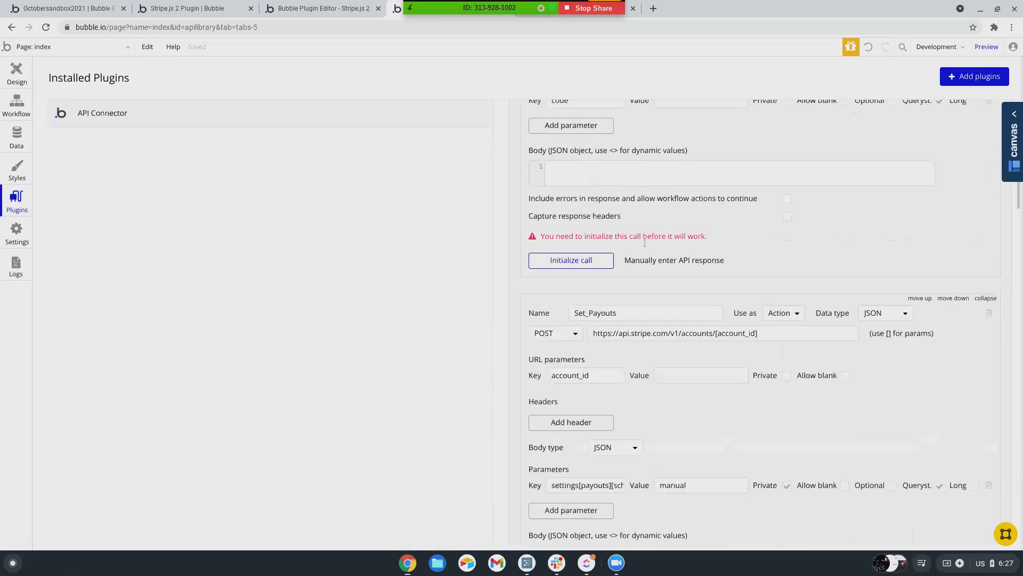
scroll(645, 242, "down", 6)
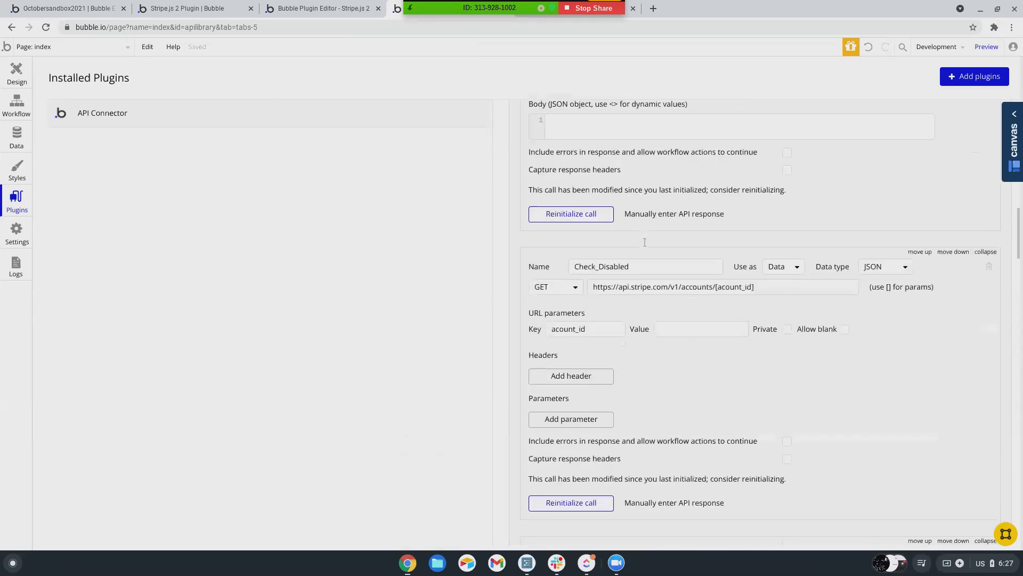
scroll(647, 233, "up", 20)
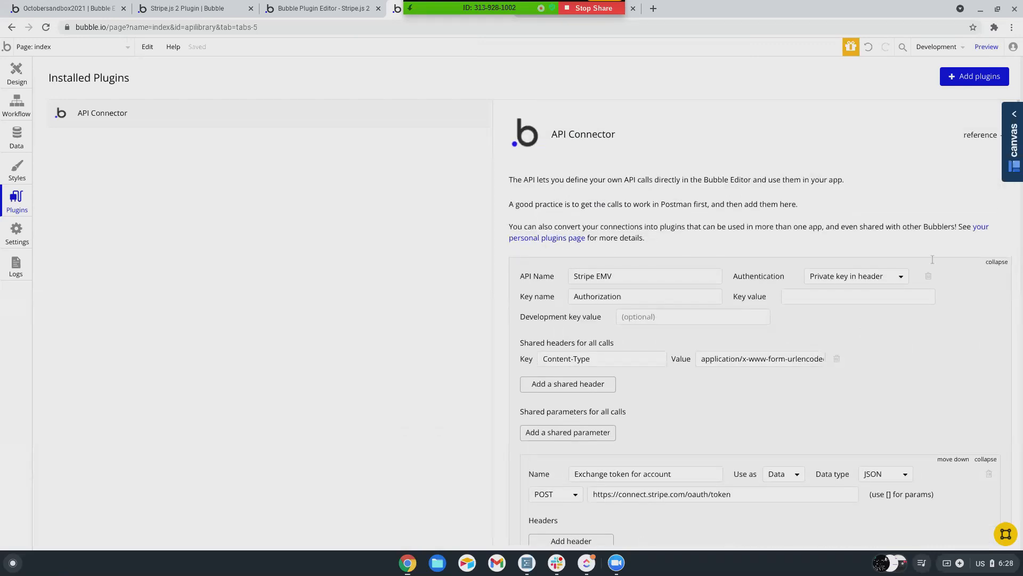
left_click(996, 263)
scroll(912, 295, "down", 2)
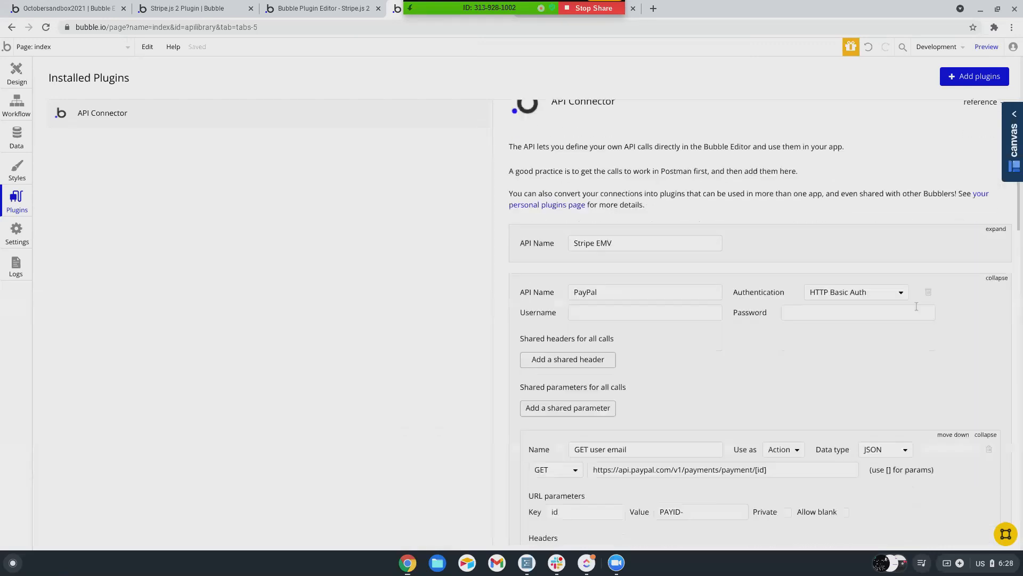
left_click(996, 185)
scroll(753, 325, "down", 1)
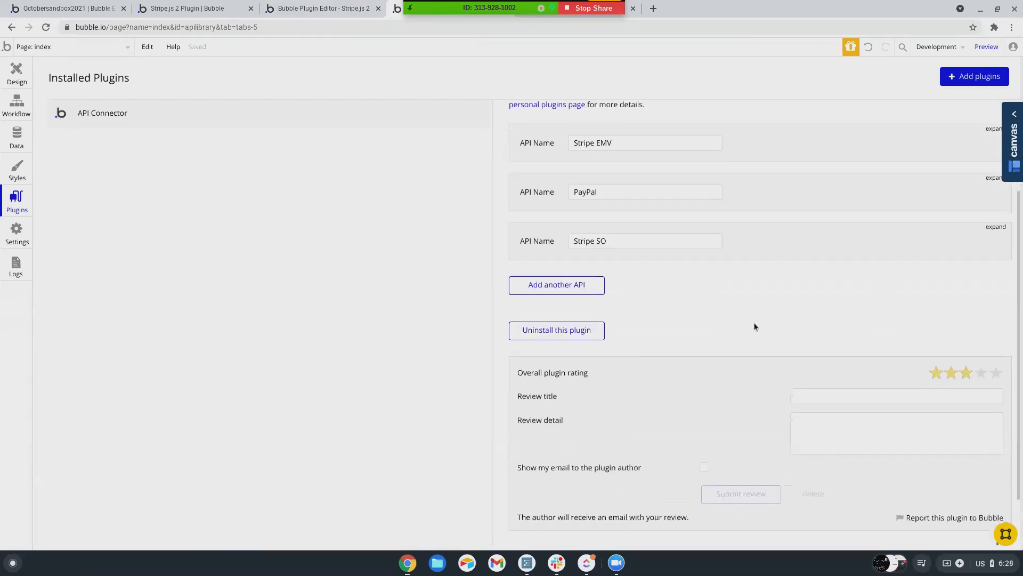
scroll(699, 260, "up", 2)
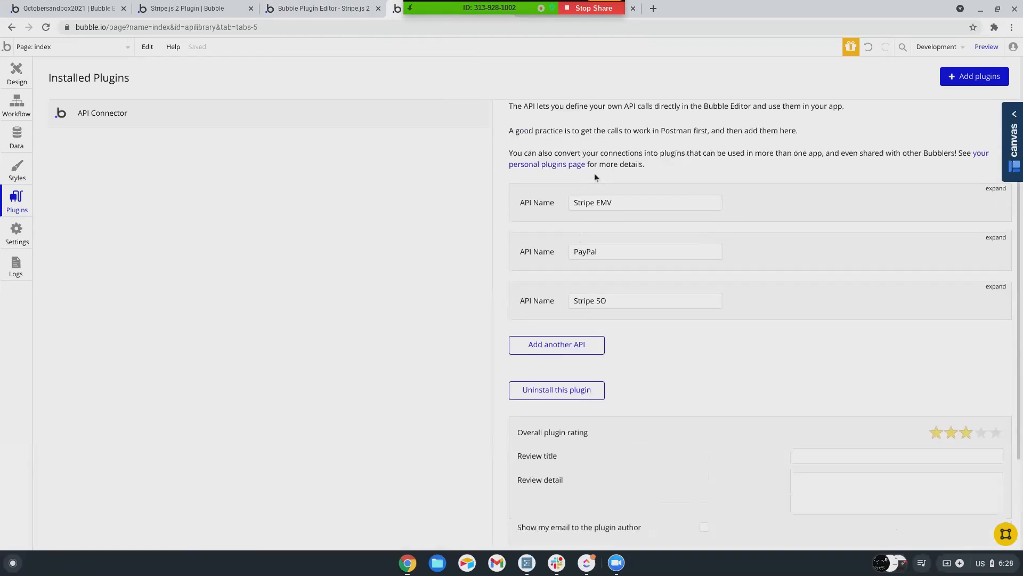
- Expand Stripe SO and review its Get Charge Object, Token (dev), Transfer and Token (live) calls
left_click(996, 287)
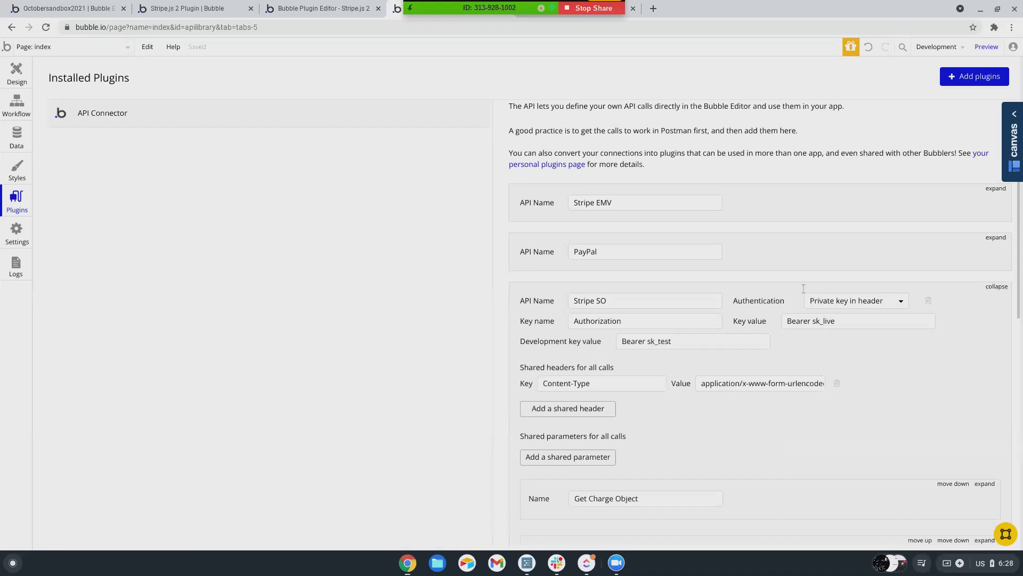
scroll(789, 274, "down", 3)
scroll(784, 266, "down", 3)
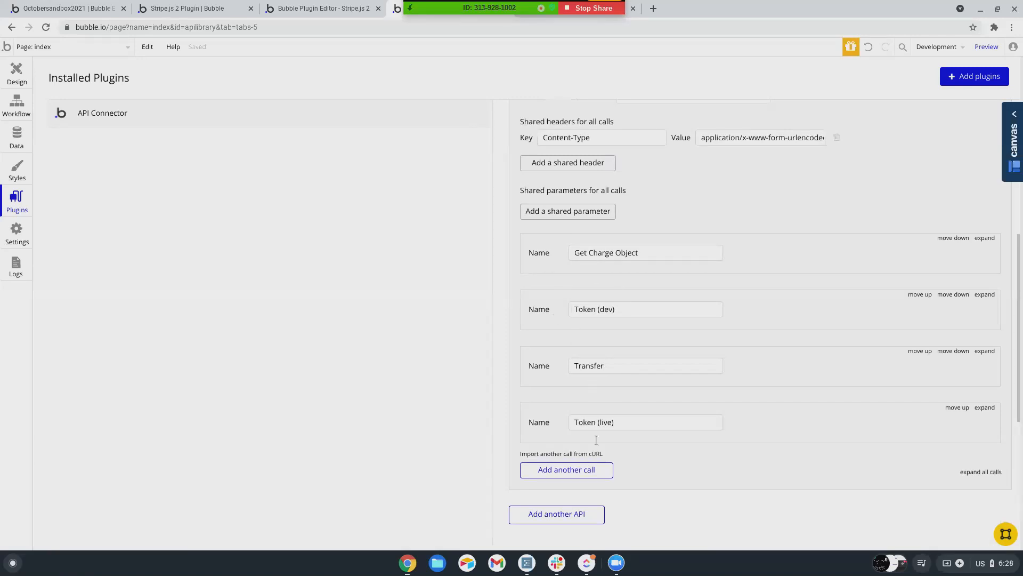
scroll(743, 365, "up", 3)
scroll(750, 333, "up", 1)
scroll(750, 329, "down", 2)
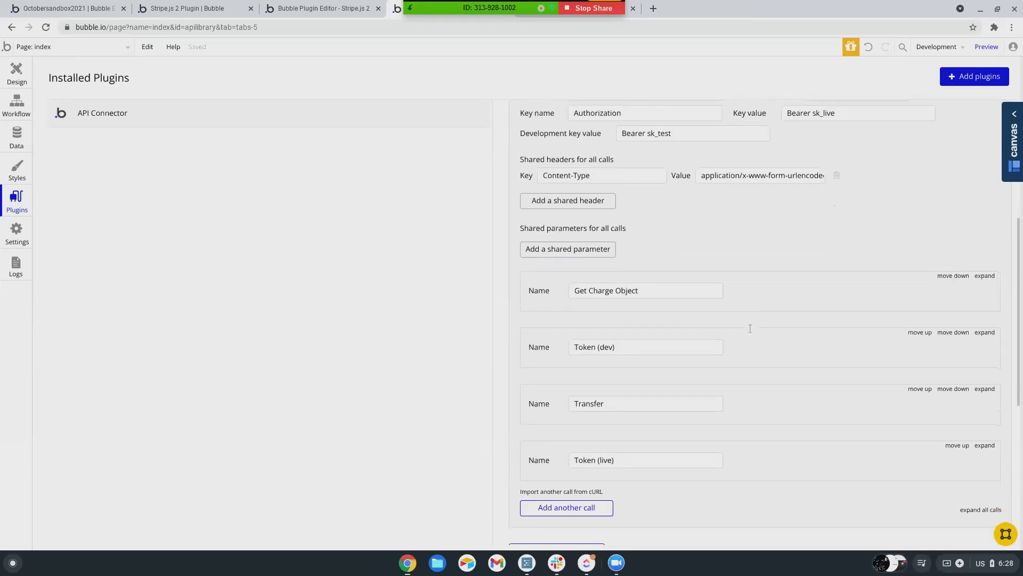
scroll(750, 329, "up", 5)
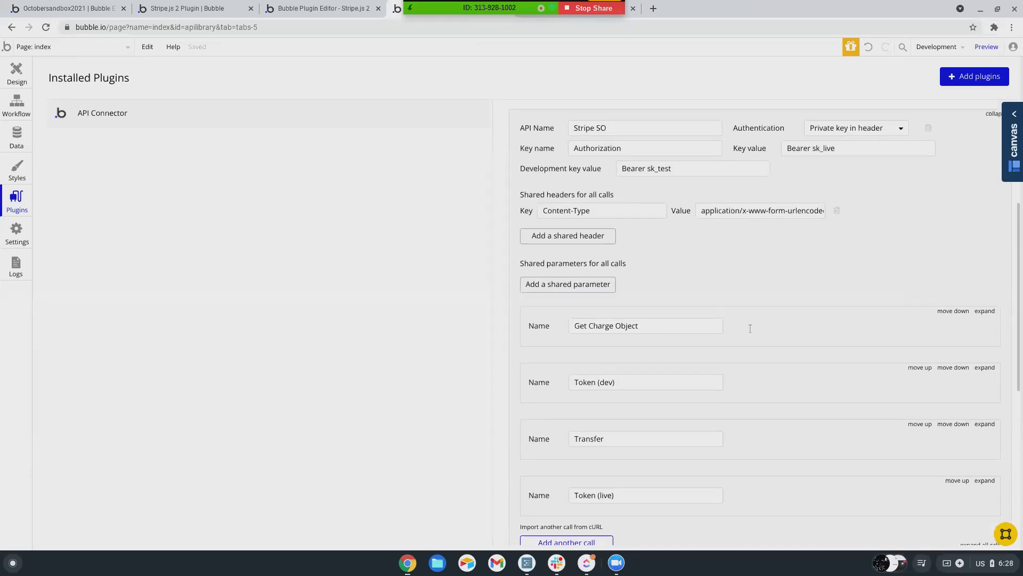
scroll(750, 328, "up", 6)
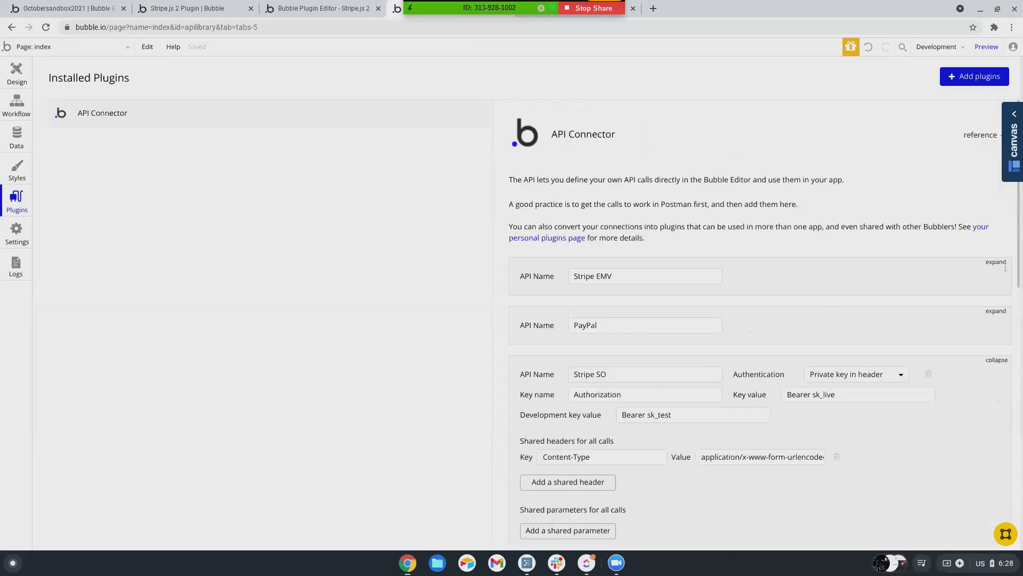
left_click(996, 263)
scroll(674, 283, "down", 11)
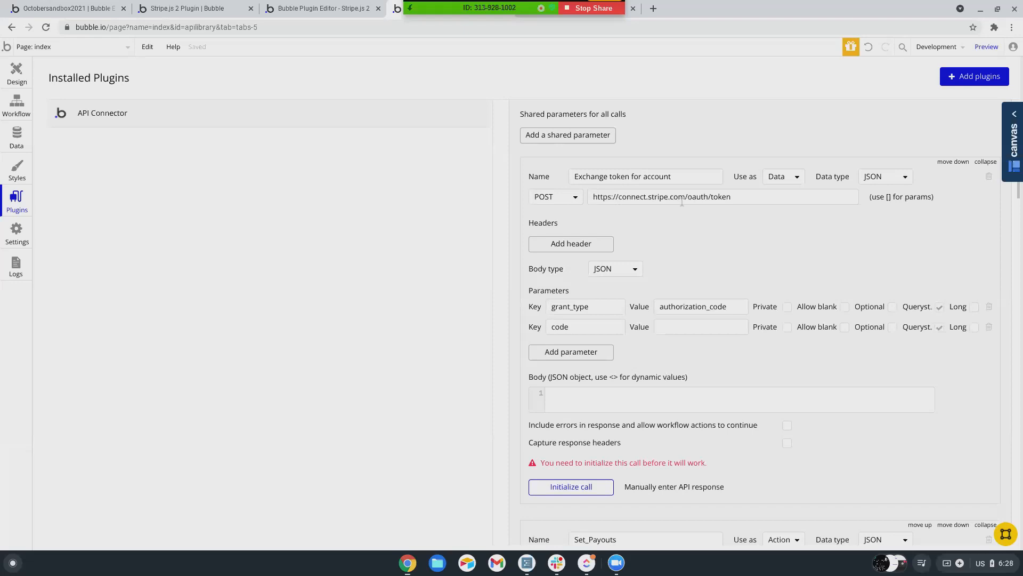
scroll(605, 213, "down", 1)
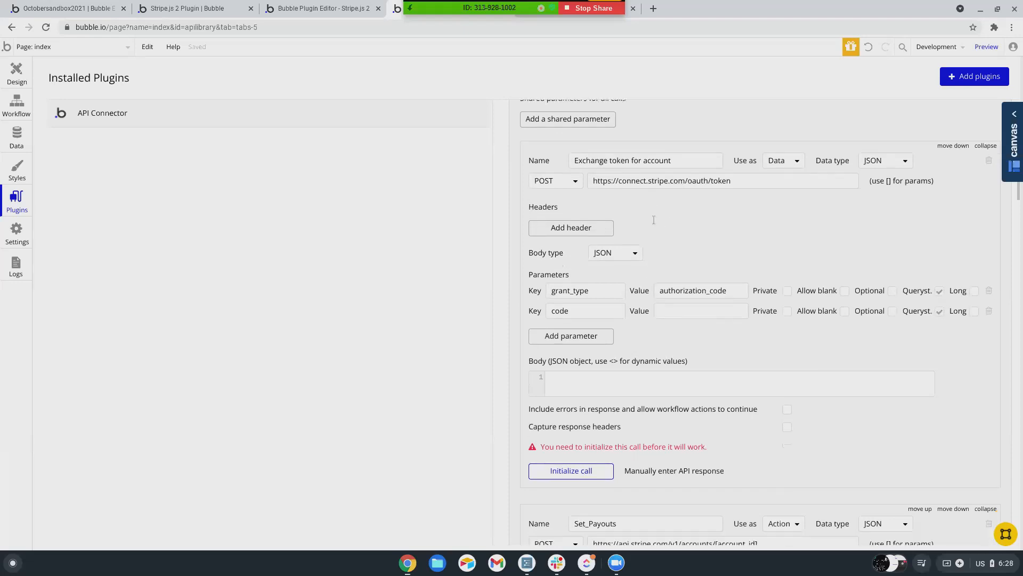
scroll(613, 178, "down", 1)
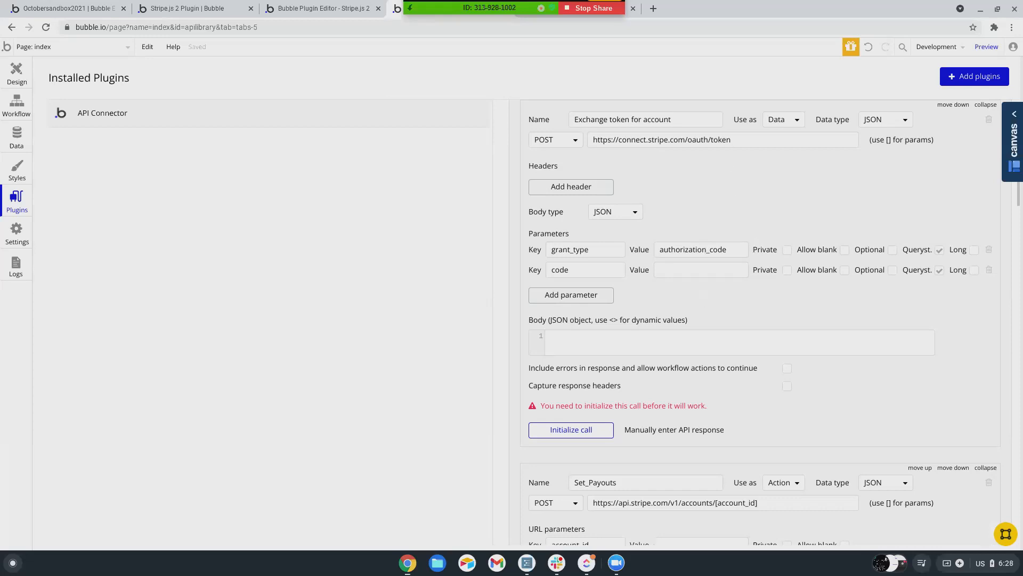
scroll(703, 302, "down", 1)
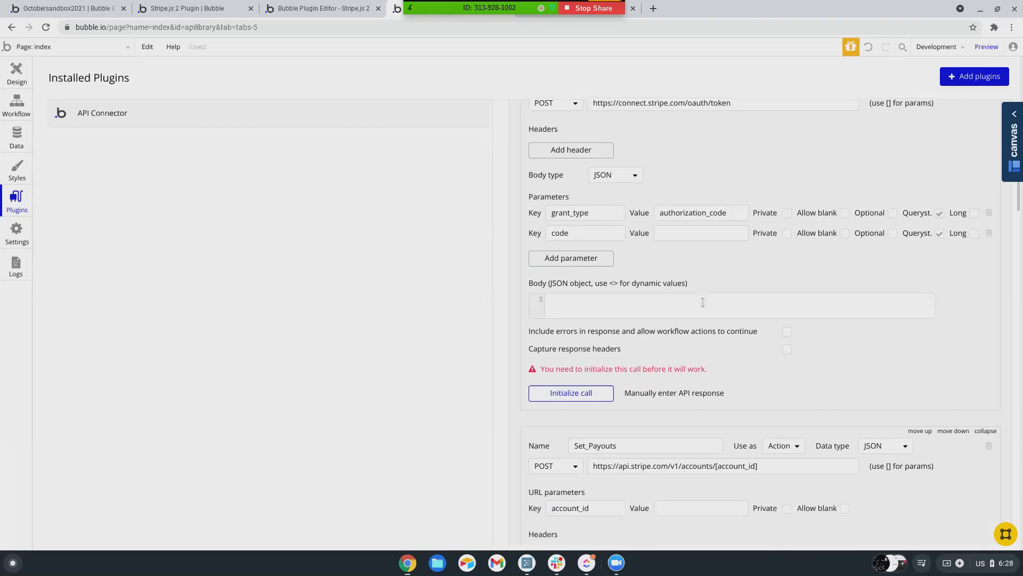
scroll(702, 302, "down", 5)
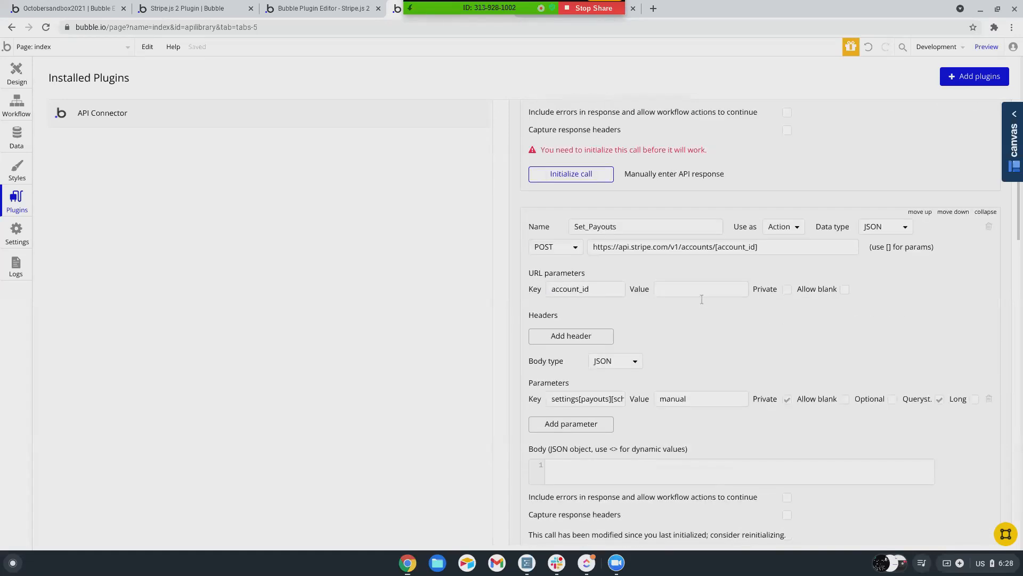
scroll(702, 300, "down", 1)
scroll(702, 300, "up", 1)
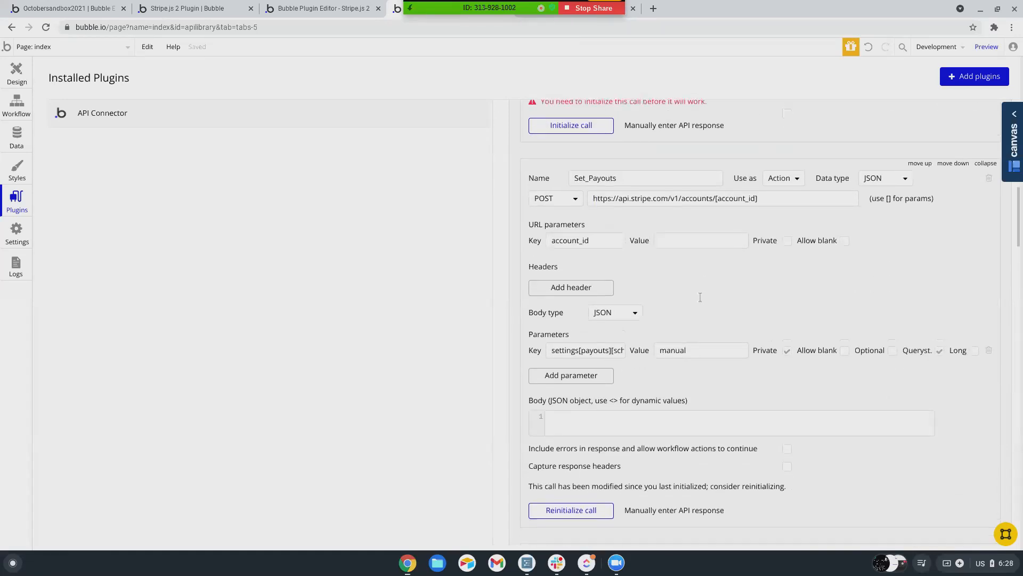
scroll(699, 297, "up", 5)
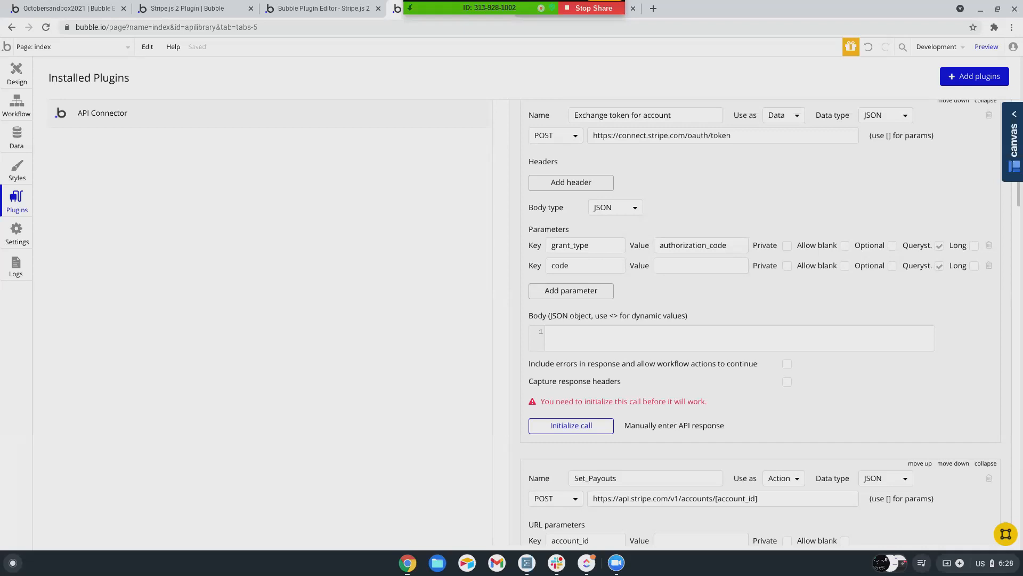
scroll(699, 296, "up", 1)
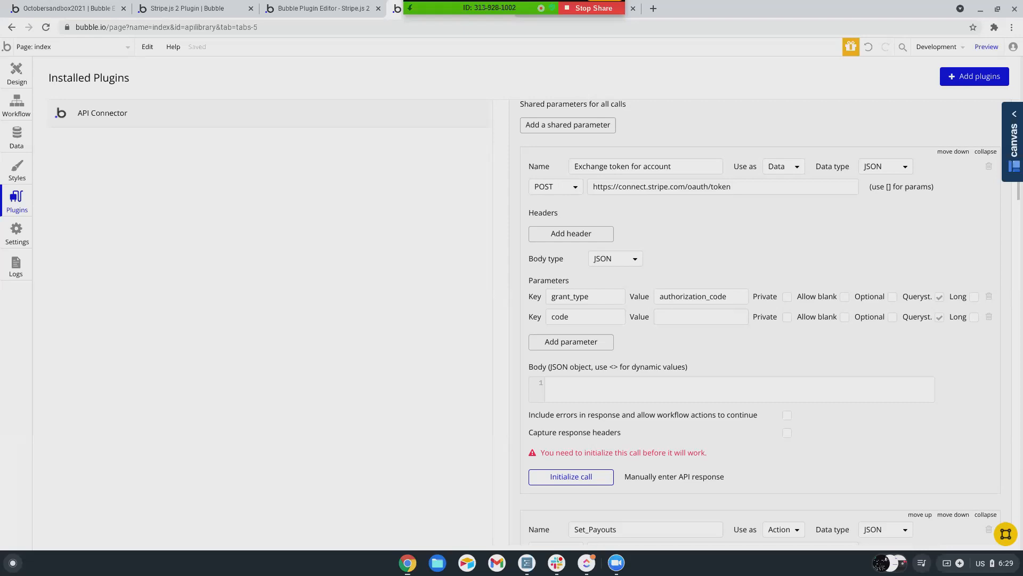
scroll(699, 296, "up", 1)
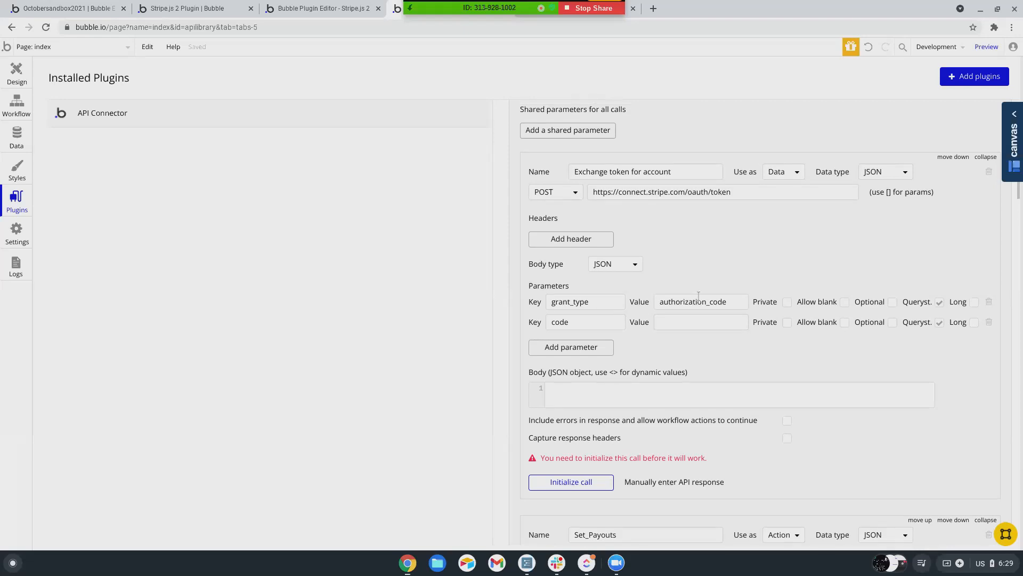
scroll(699, 297, "up", 2)
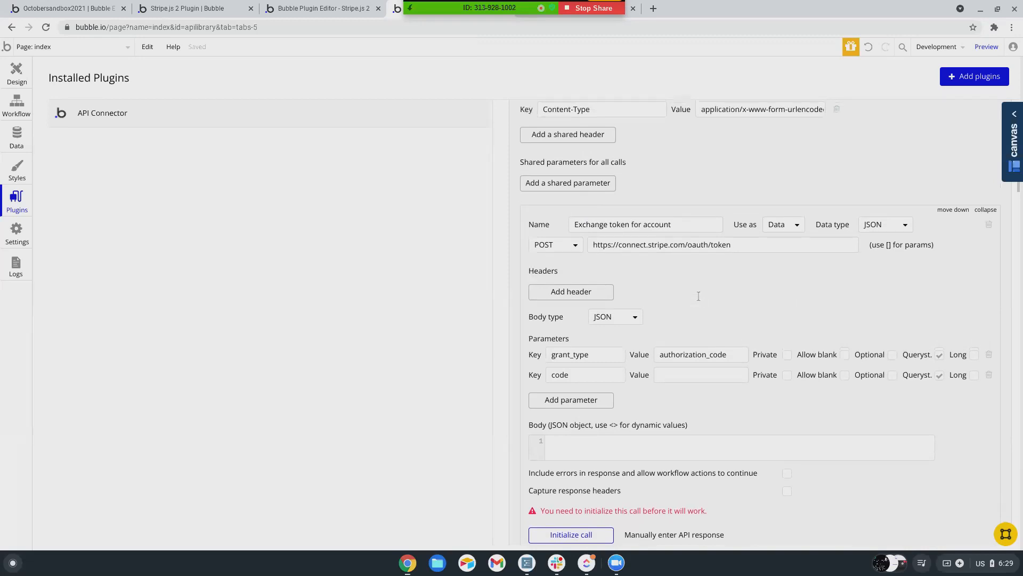
scroll(699, 296, "up", 1)
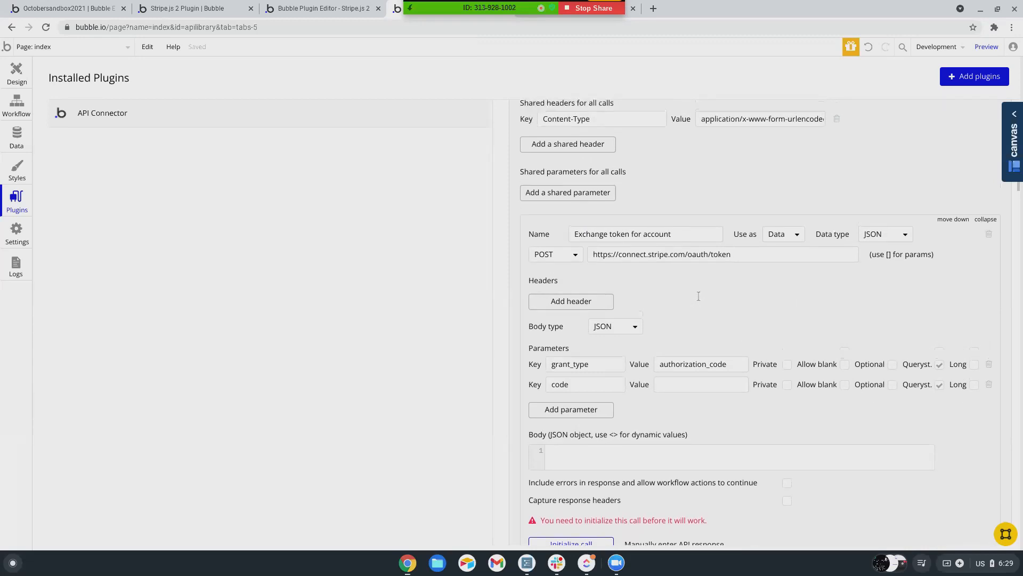
scroll(698, 297, "up", 1)
scroll(699, 297, "up", 5)
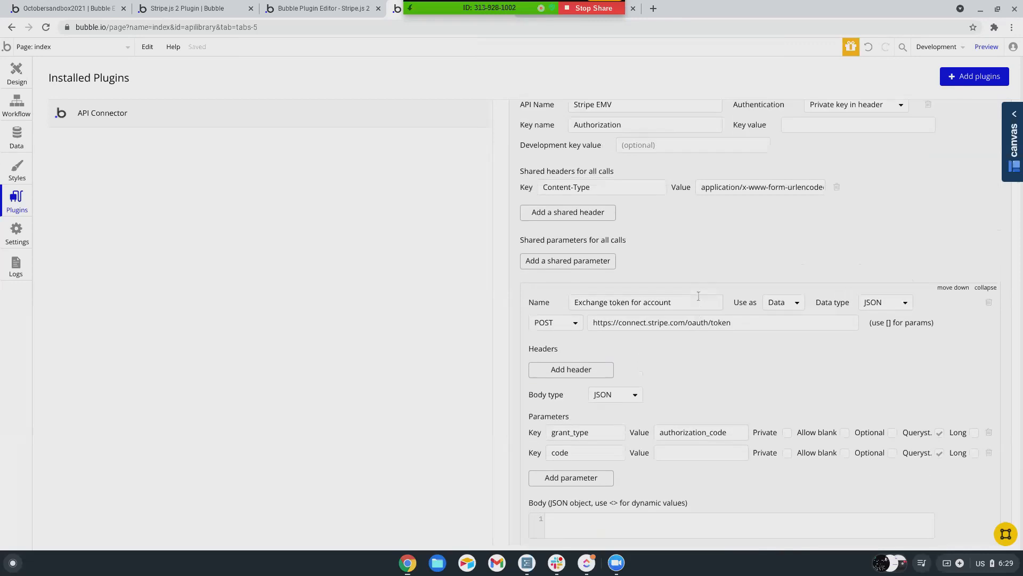
scroll(699, 296, "down", 2)
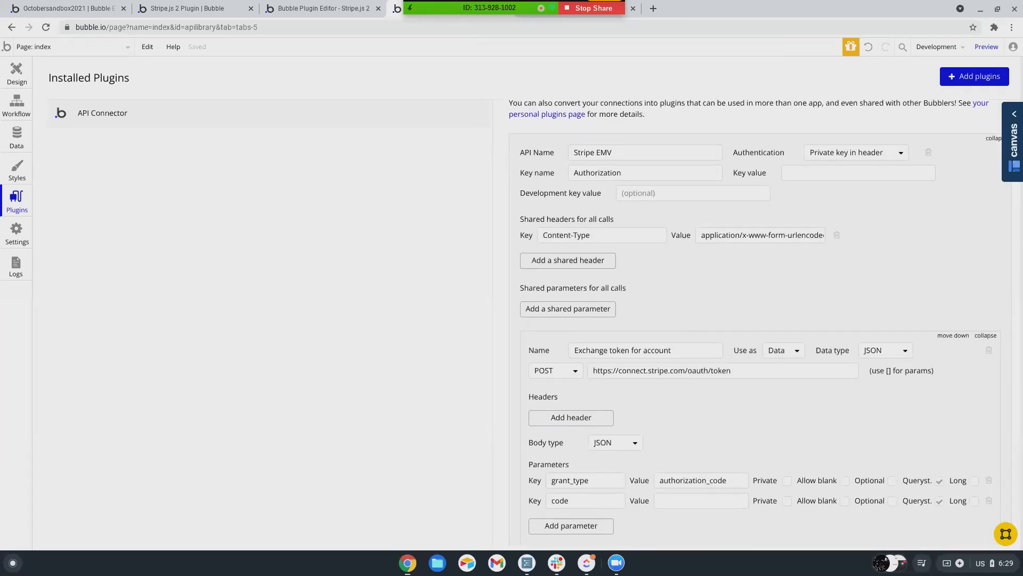
scroll(698, 297, "down", 5)
scroll(699, 296, "up", 4)
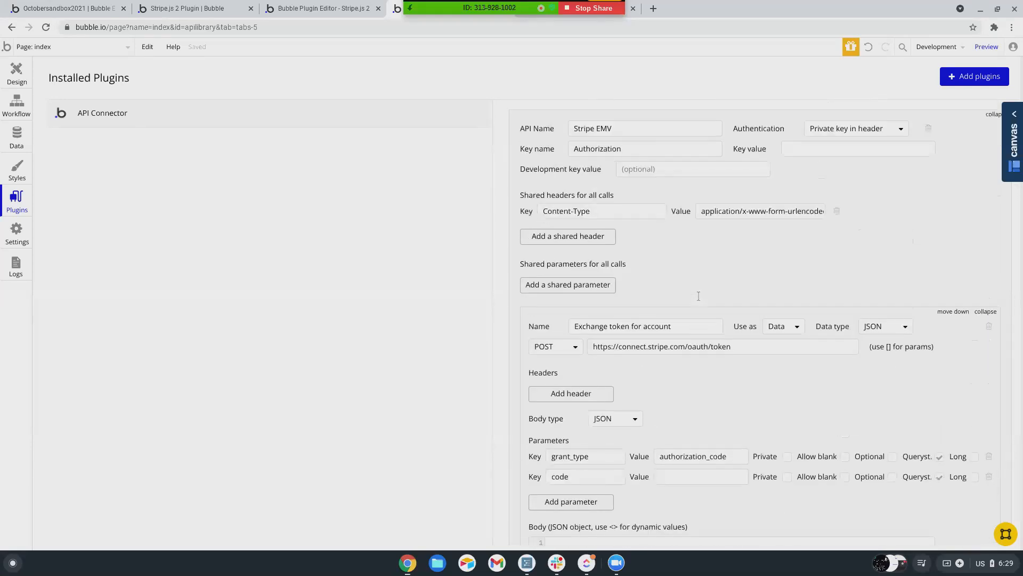
scroll(698, 296, "down", 3)
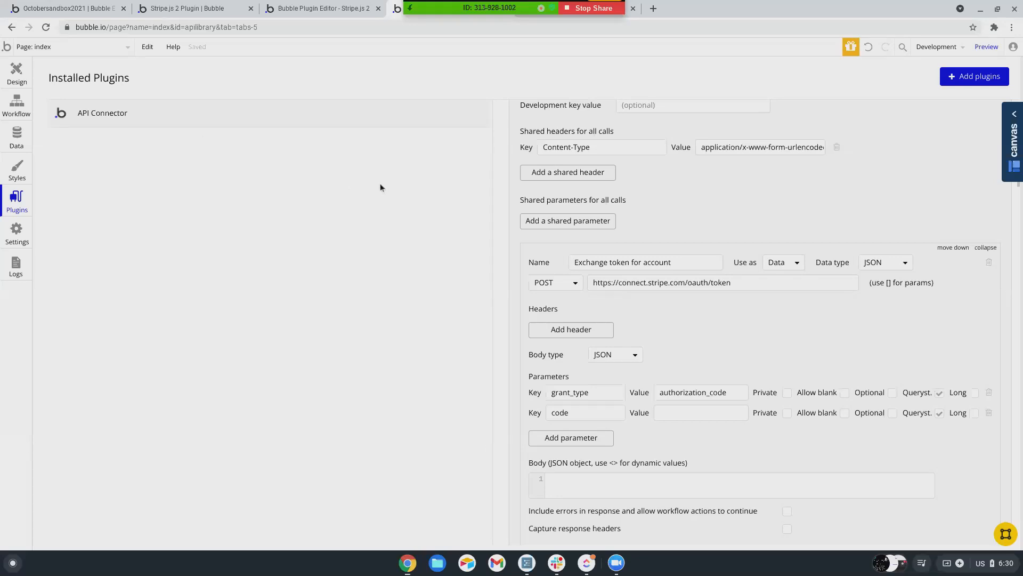
scroll(664, 235, "up", 2)
scroll(663, 235, "up", 3)
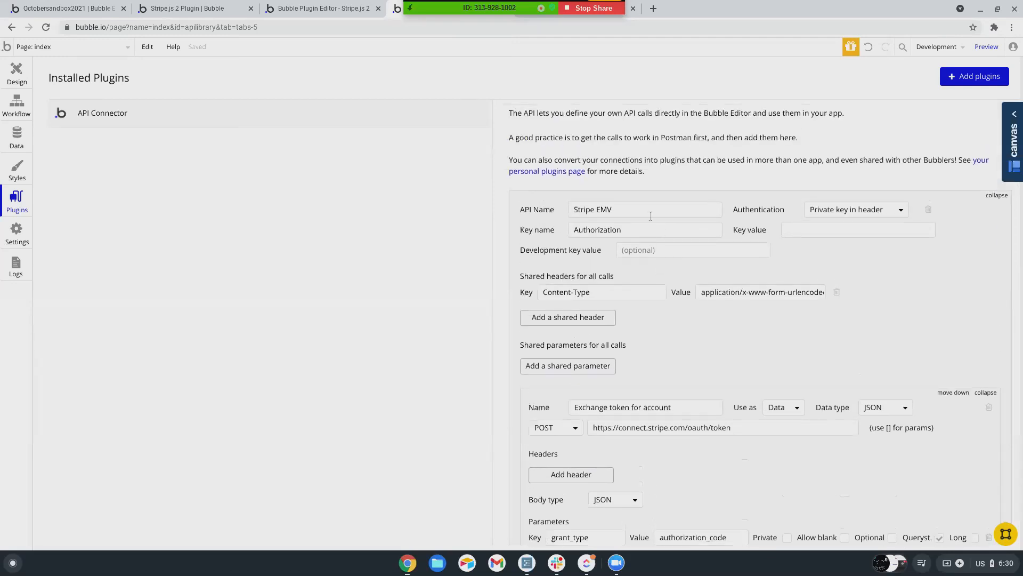
scroll(599, 159, "down", 2)
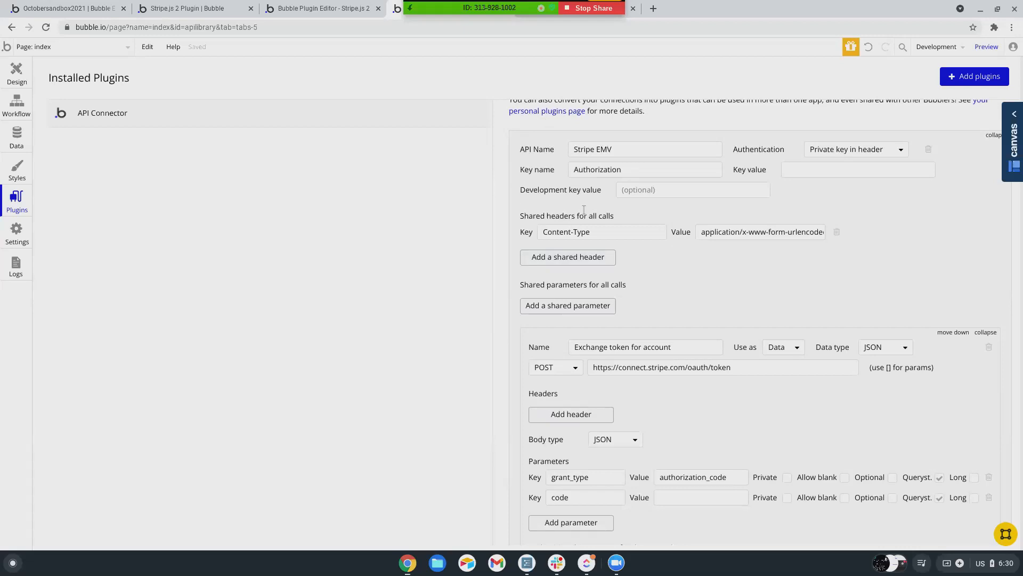
scroll(585, 209, "down", 5)
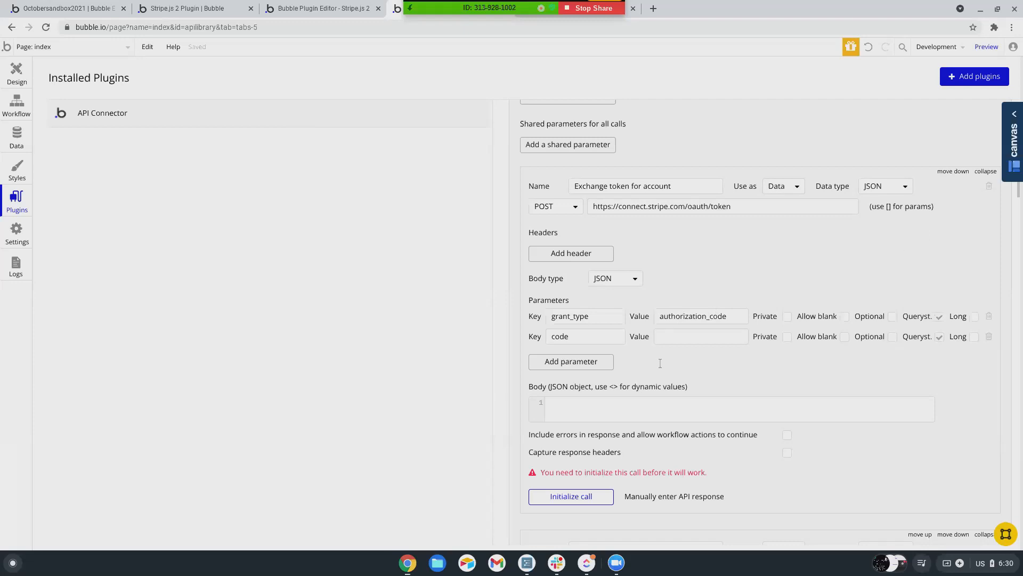
scroll(660, 363, "down", 2)
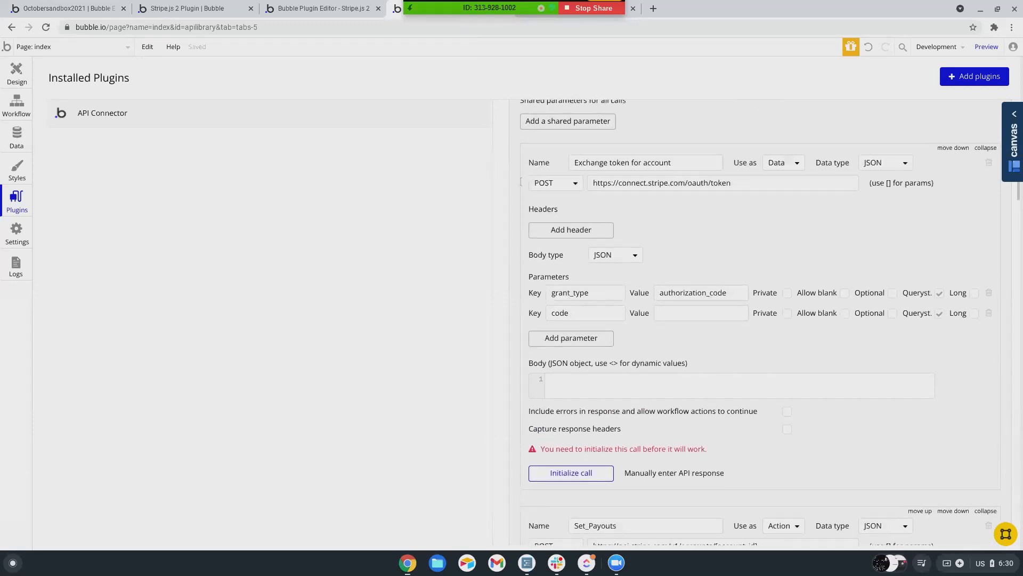
scroll(598, 240, "down", 6)
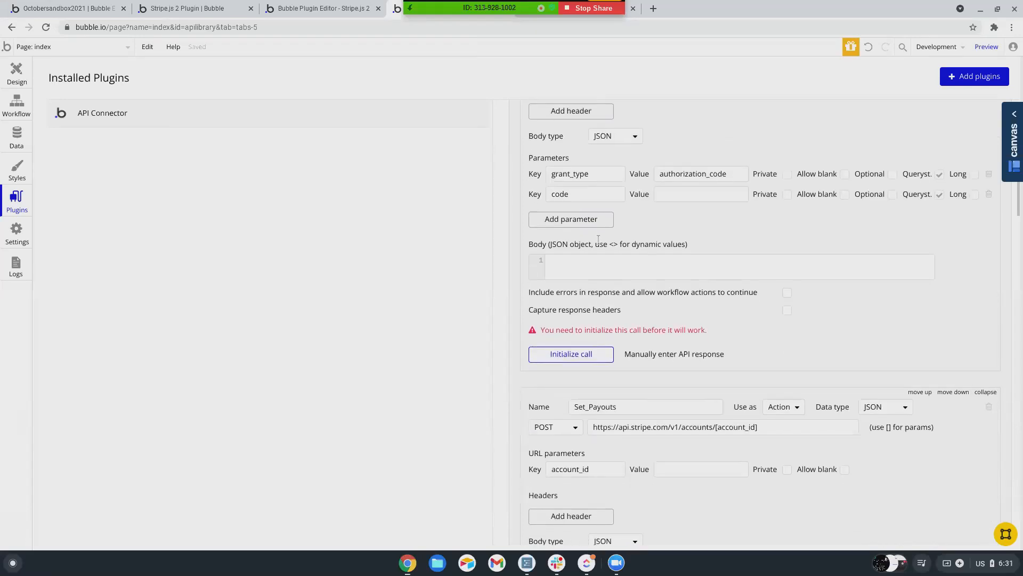
scroll(598, 240, "down", 2)
scroll(601, 221, "up", 1)
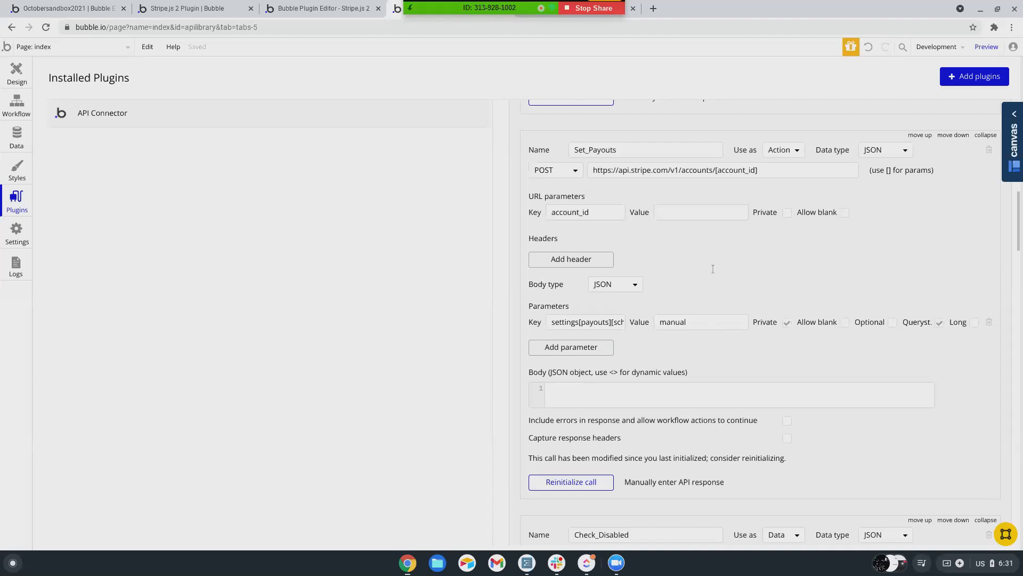
scroll(639, 261, "down", 7)
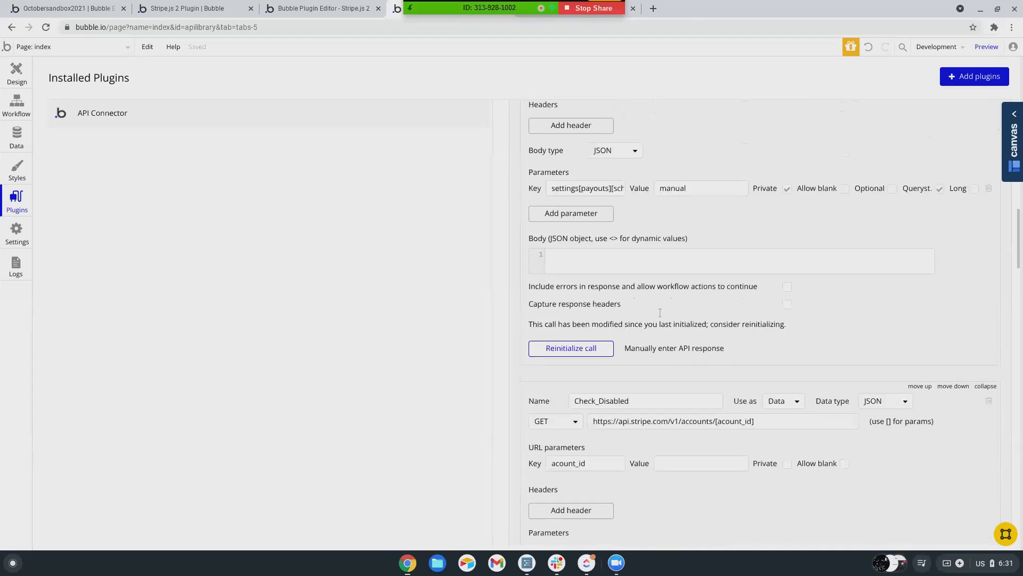
scroll(609, 245, "down", 6)
scroll(609, 245, "up", 1)
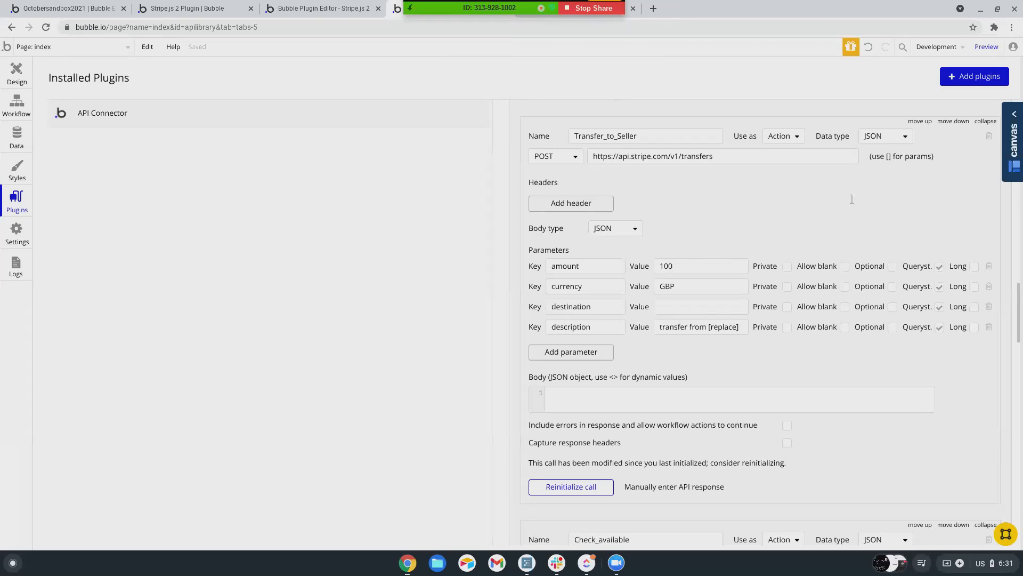
scroll(746, 298, "down", 2)
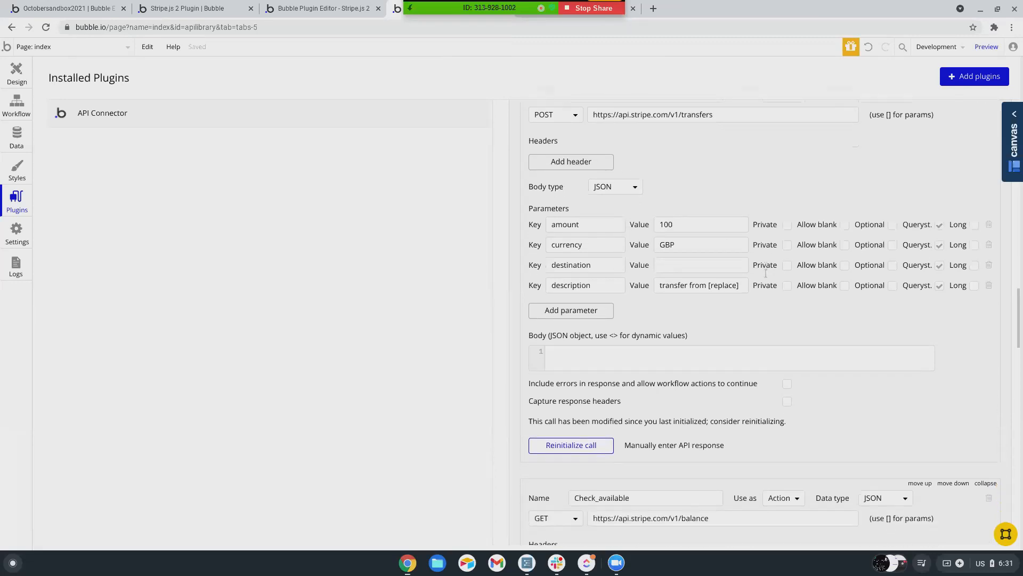
scroll(737, 344, "down", 10)
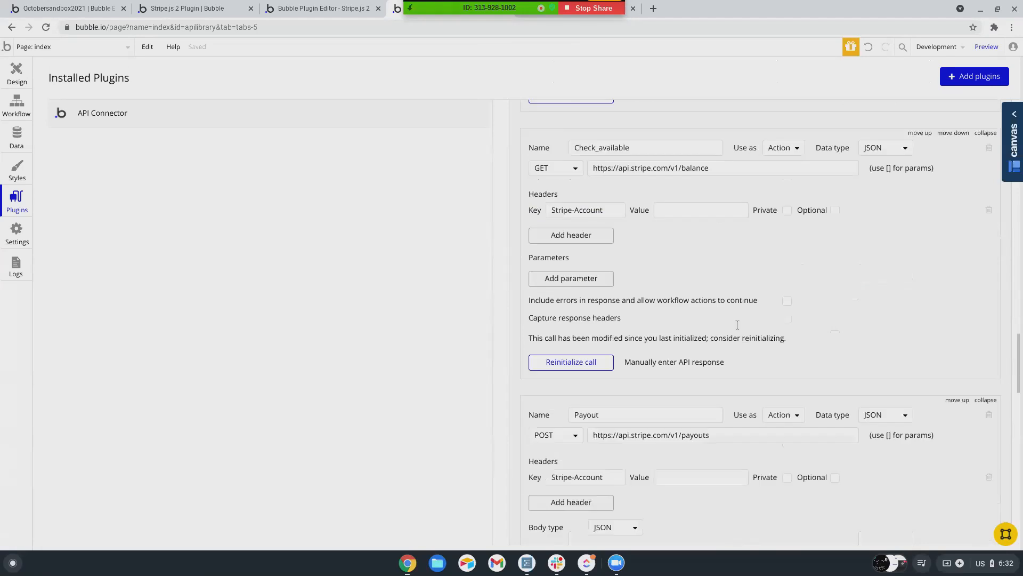
scroll(737, 324, "up", 3)
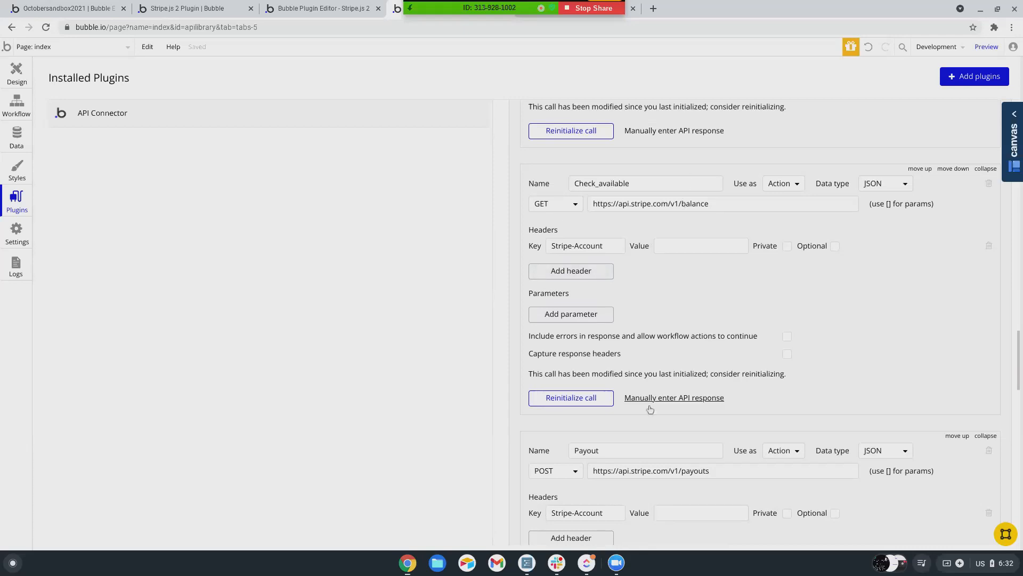
scroll(649, 409, "down", 5)
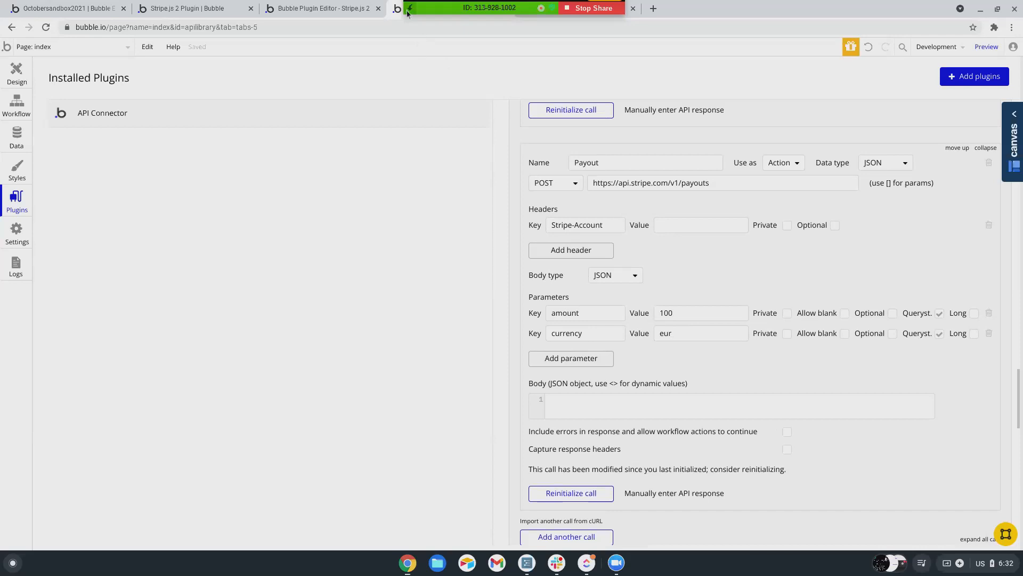
left_click_drag(411, 11, 411, 542)
- Return to the Stripe Payout settings page showing the Manual payout schedule
left_click(579, 8)
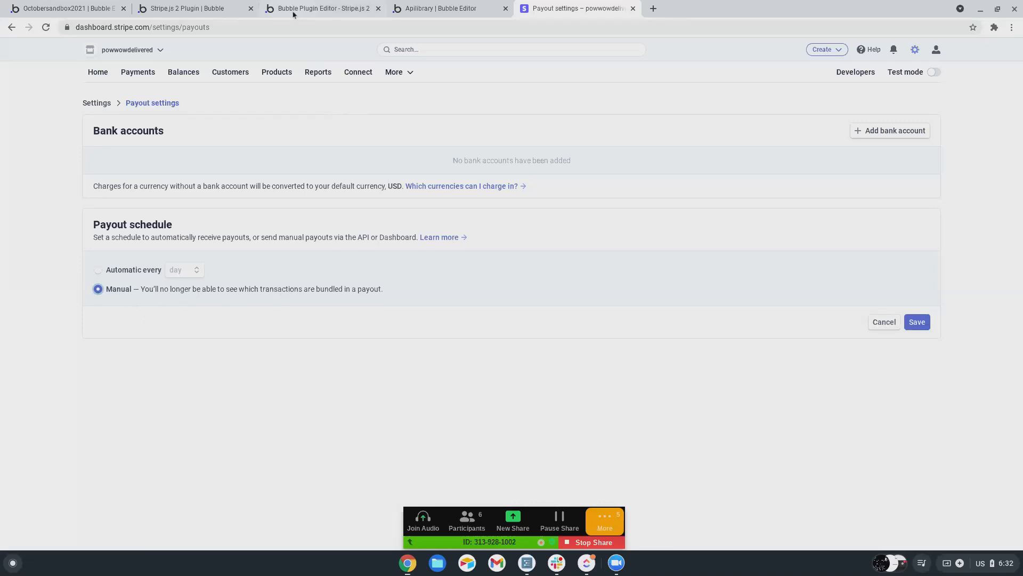
- Check the Stripe.js 2 plugin's API call list, then return to the Apilibrary API Connector
left_click(202, 8)
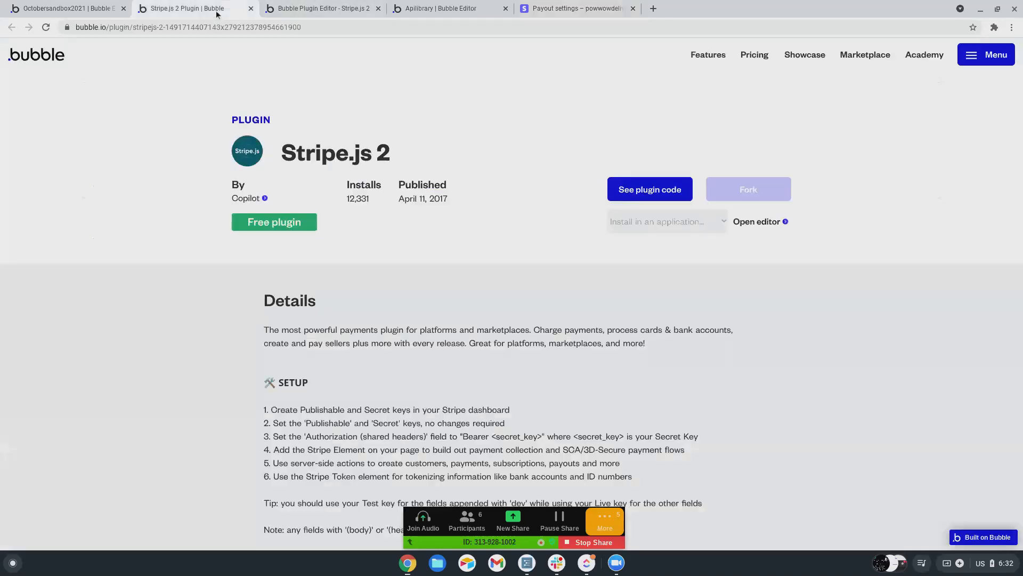
left_click(278, 7)
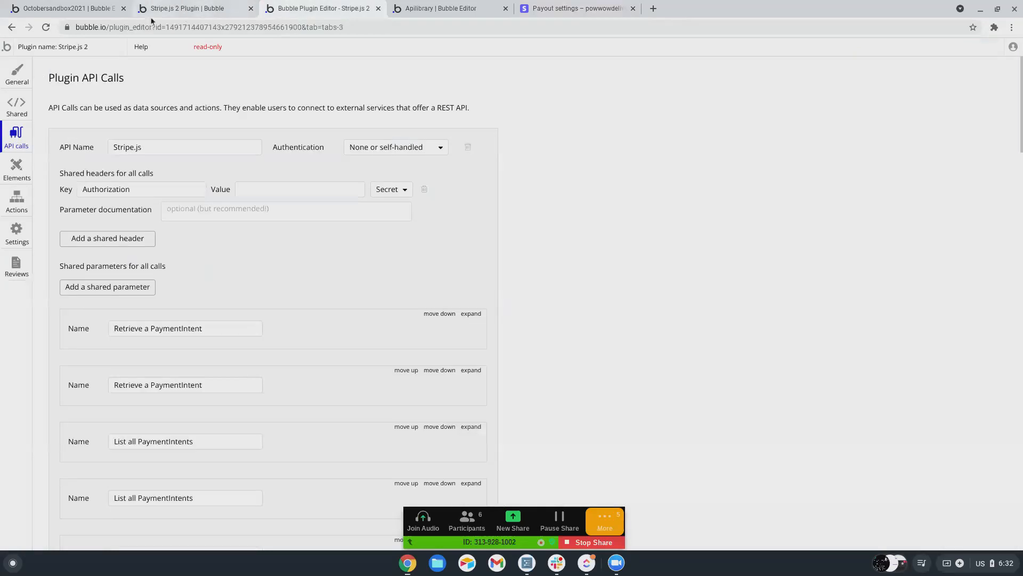
left_click(83, 8)
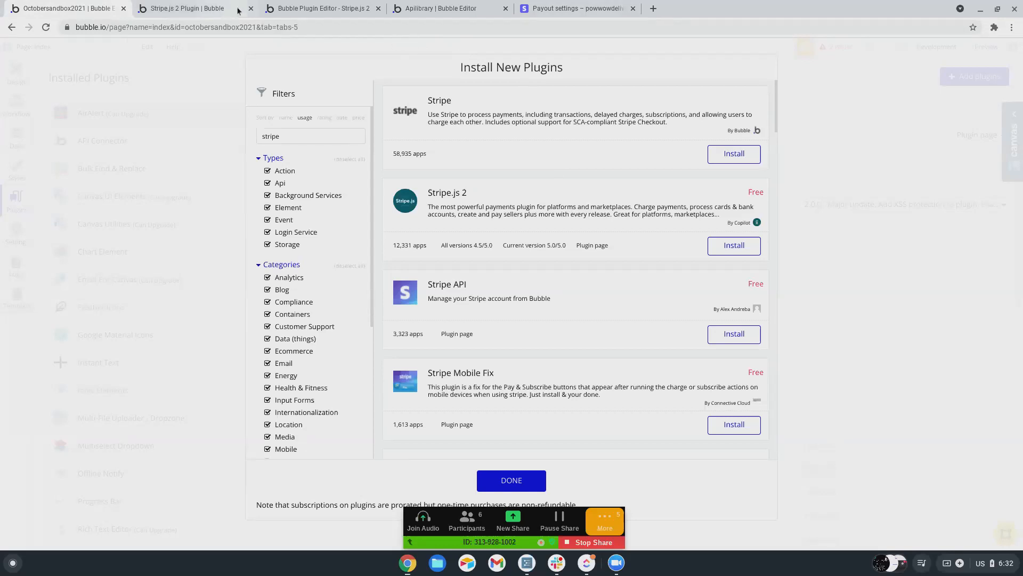
left_click(295, 10)
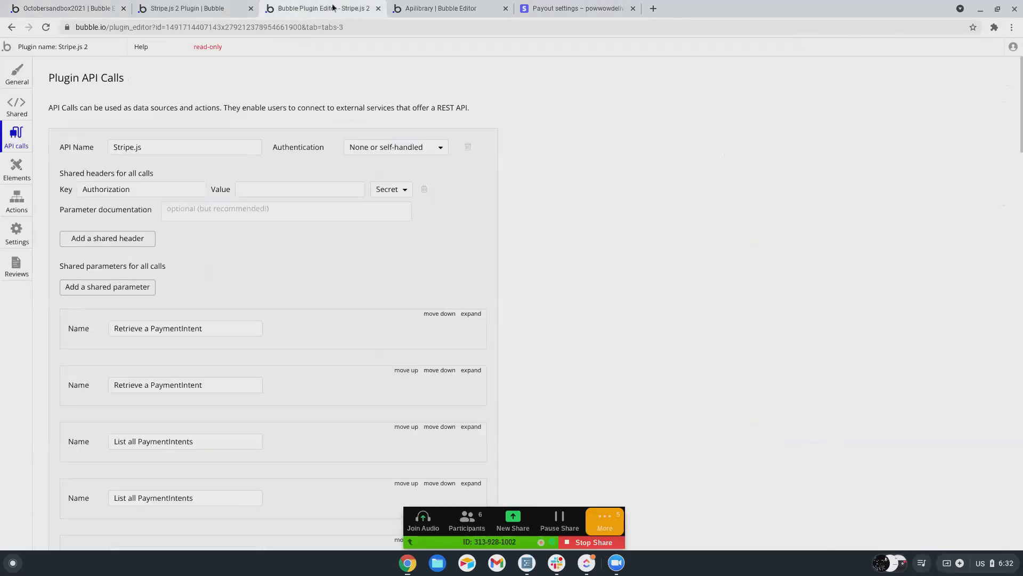
left_click(438, 9)
- Expand Stripe SO's Get Charge Object call and review its charges/[charge_id] GET URL and keys
scroll(724, 293, "up", 5)
scroll(723, 293, "down", 8)
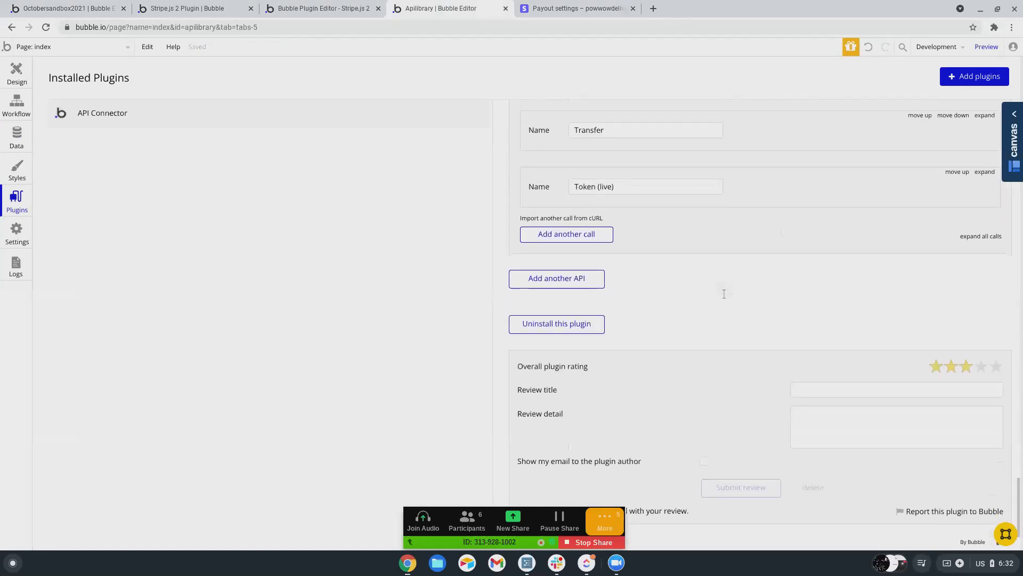
scroll(722, 292, "up", 3)
scroll(906, 297, "up", 2)
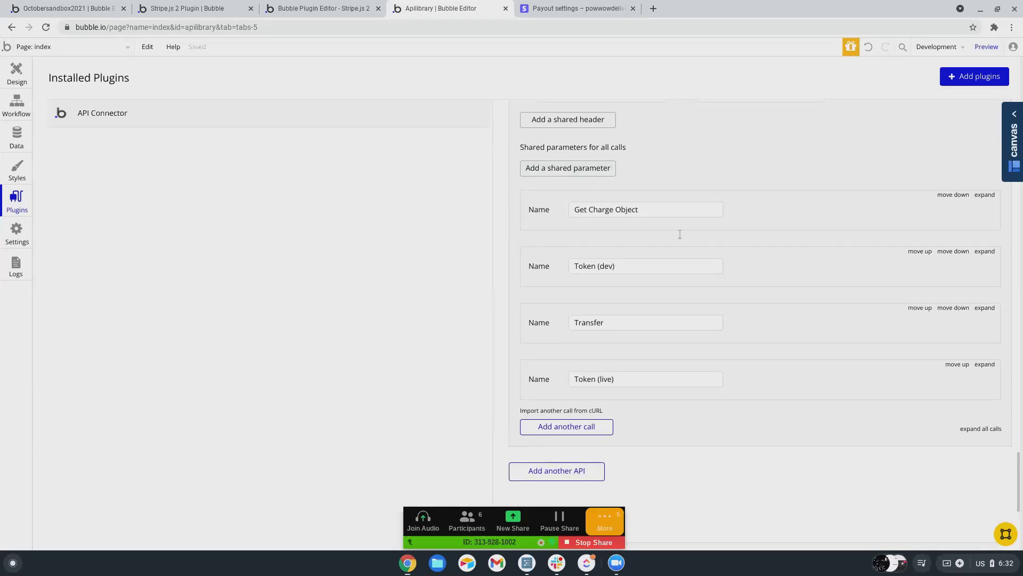
left_click(985, 195)
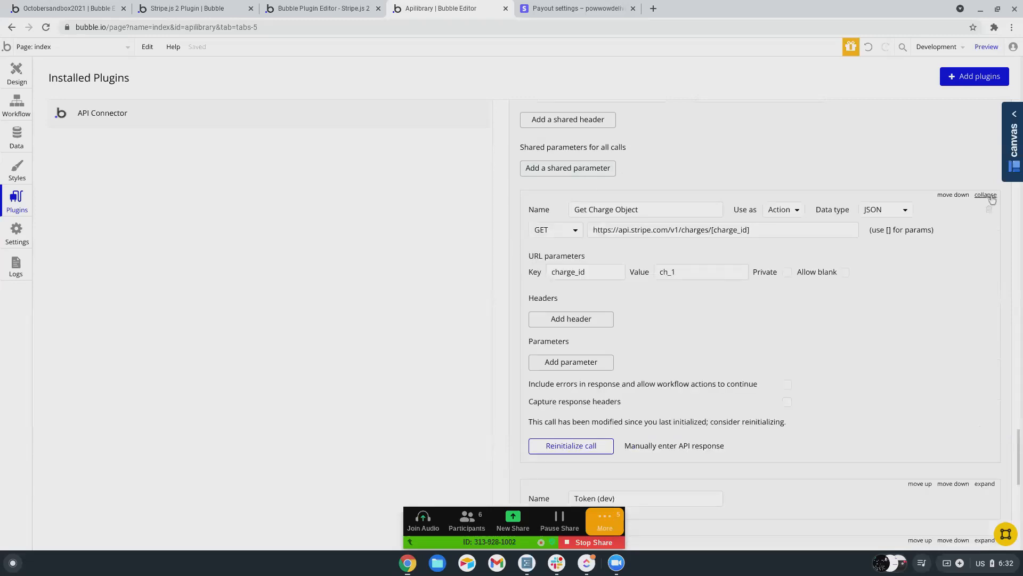
scroll(932, 304, "down", 1)
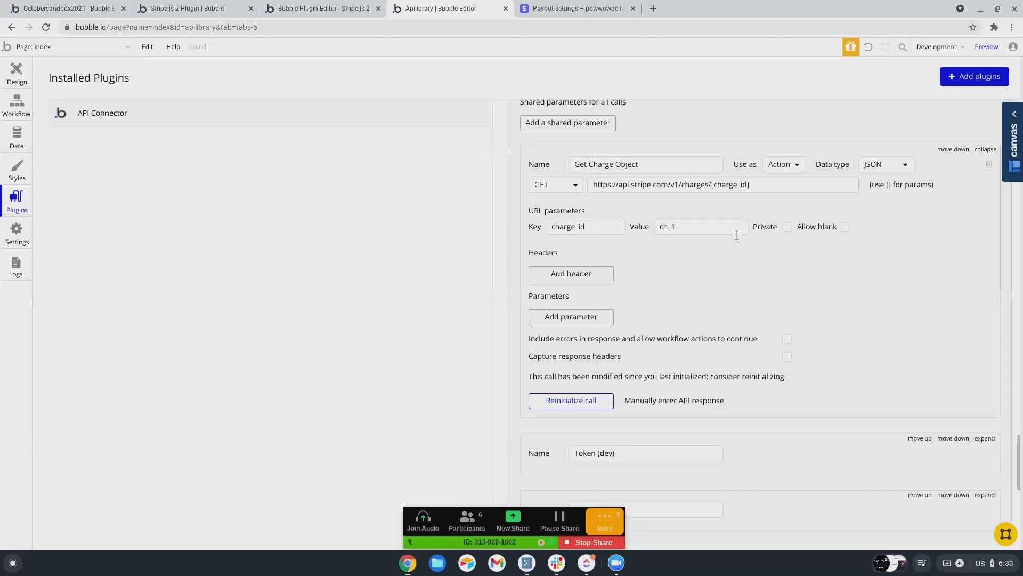
scroll(714, 370, "down", 2)
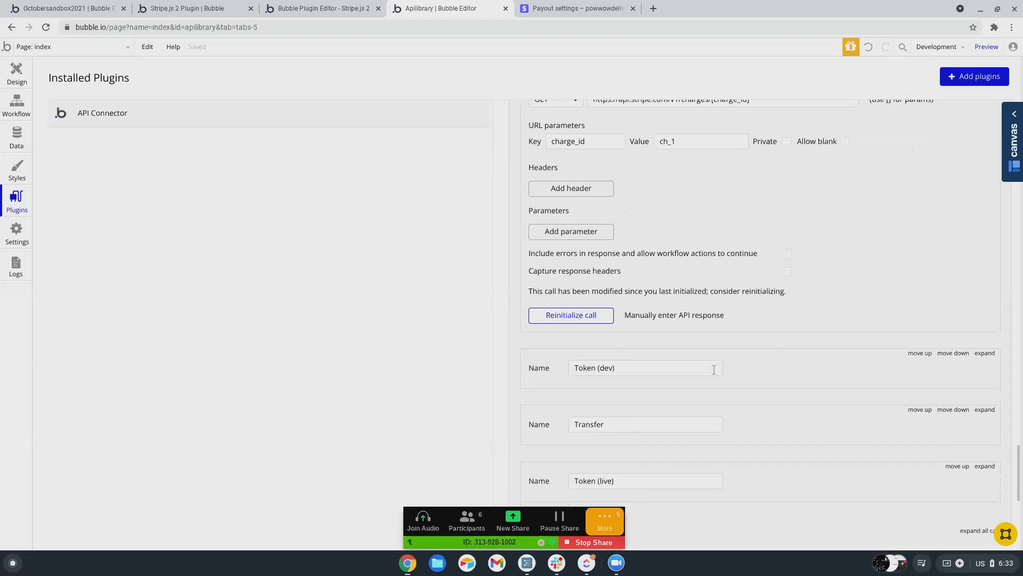
scroll(705, 383, "up", 4)
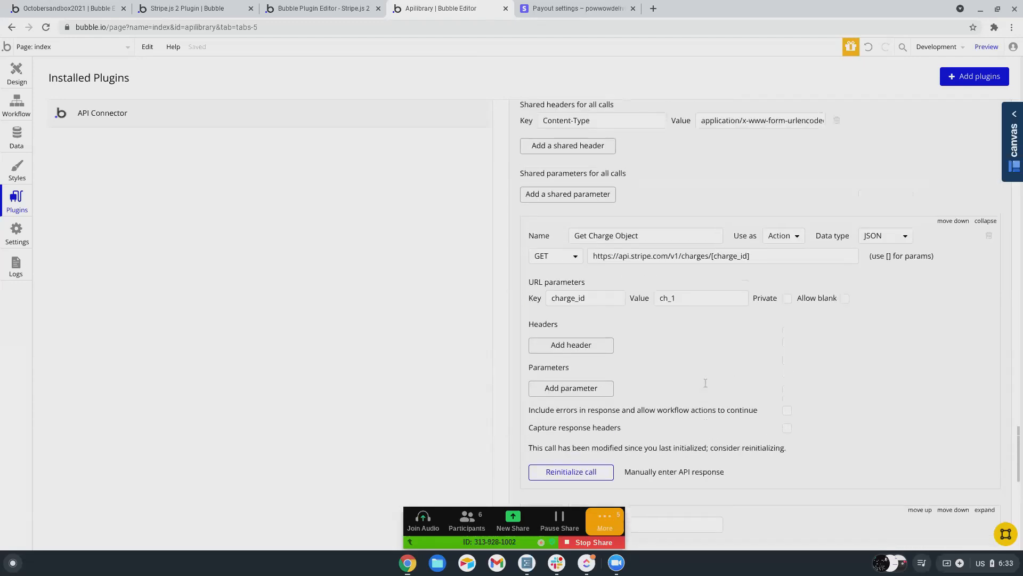
scroll(705, 377, "up", 1)
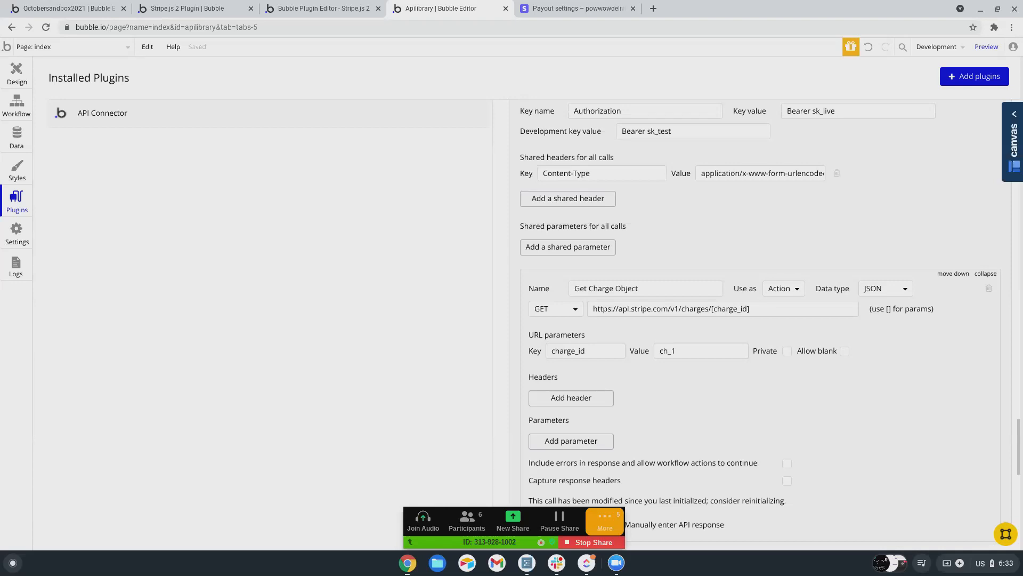
scroll(726, 385, "up", 4)
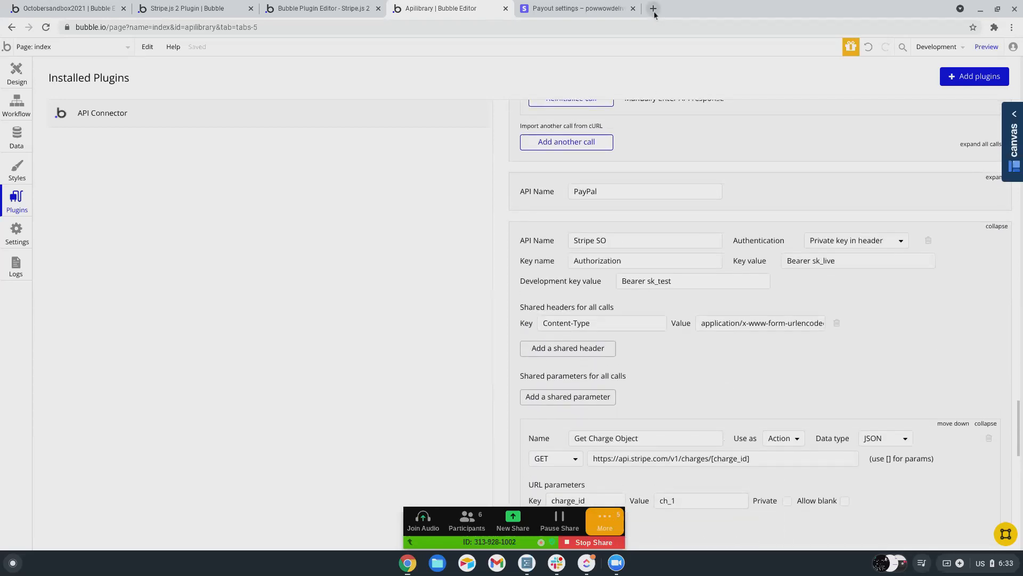
- From the Stripe Payout settings page, open Stripe's Help articles in a new tab
left_click(578, 8)
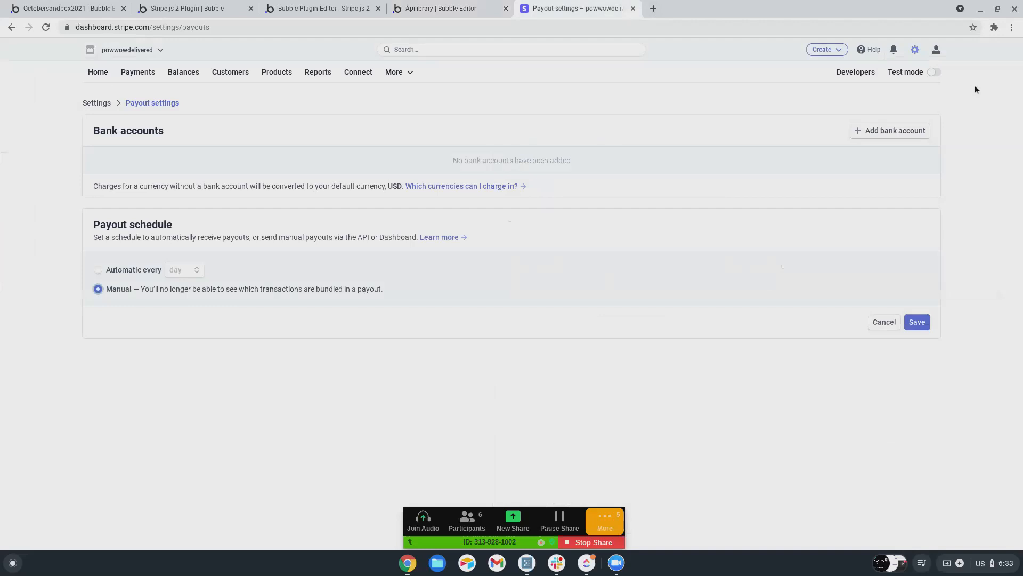
left_click(874, 53)
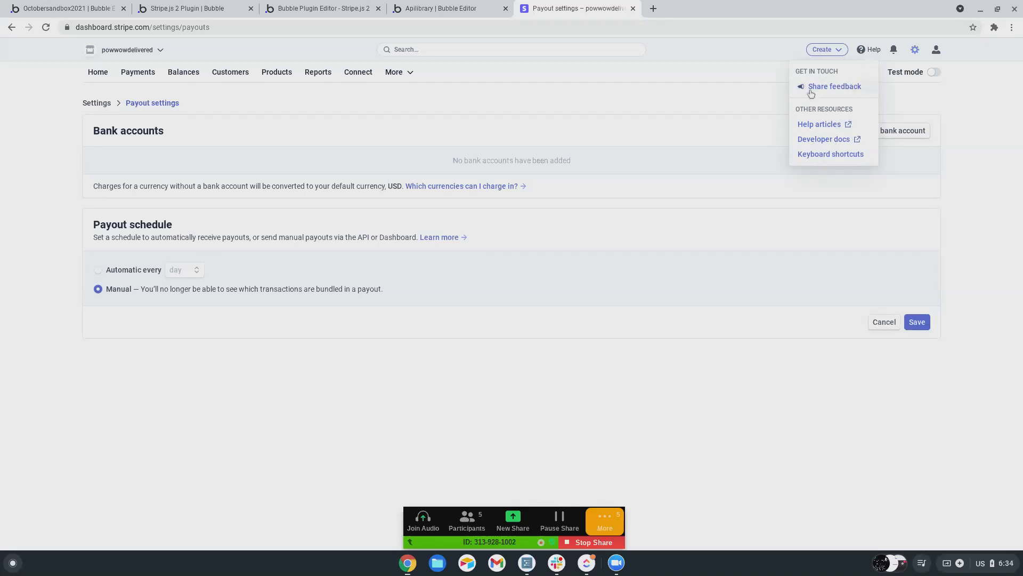
left_click(816, 125)
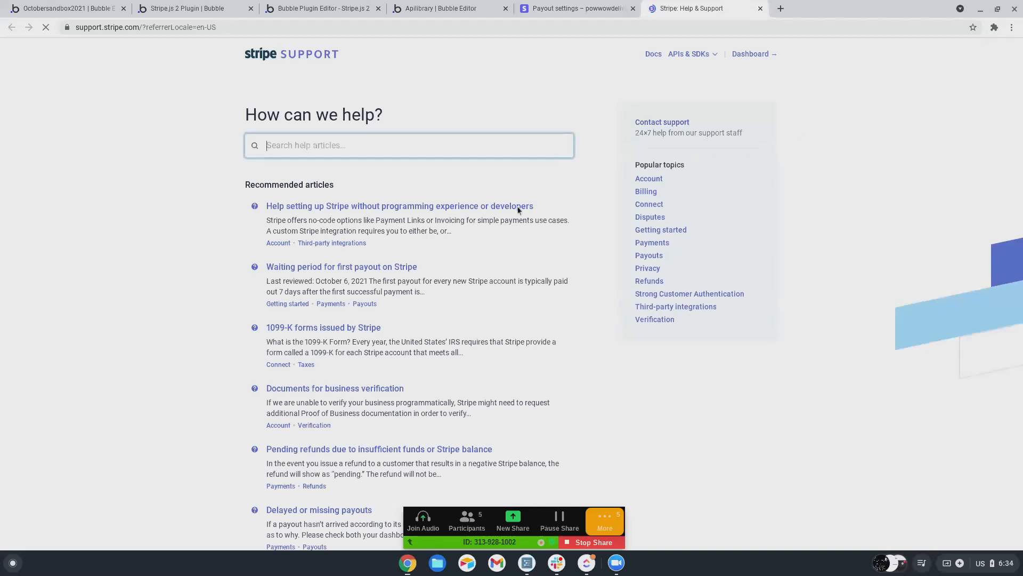
scroll(520, 213, "down", 1)
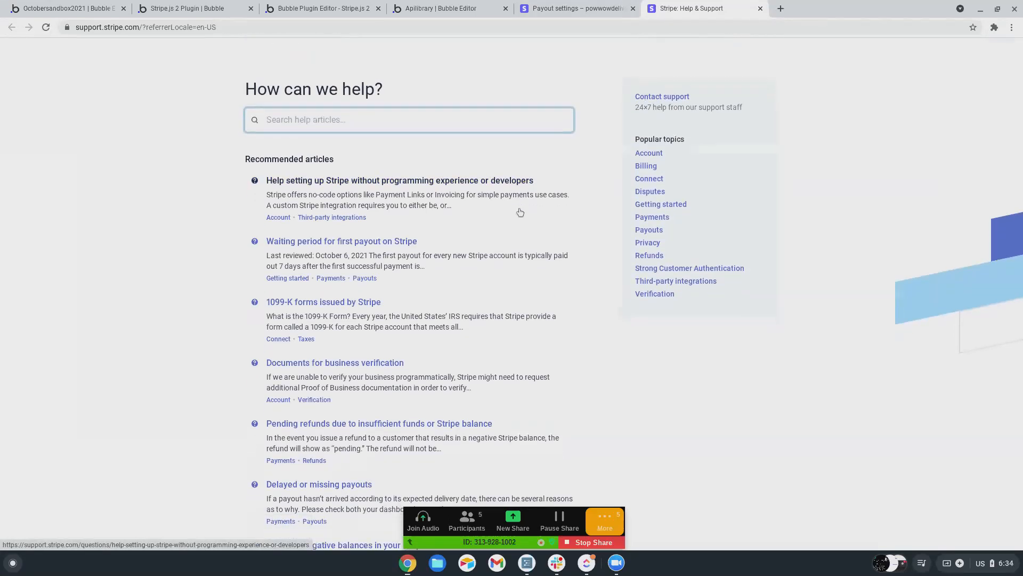
scroll(519, 213, "down", 10)
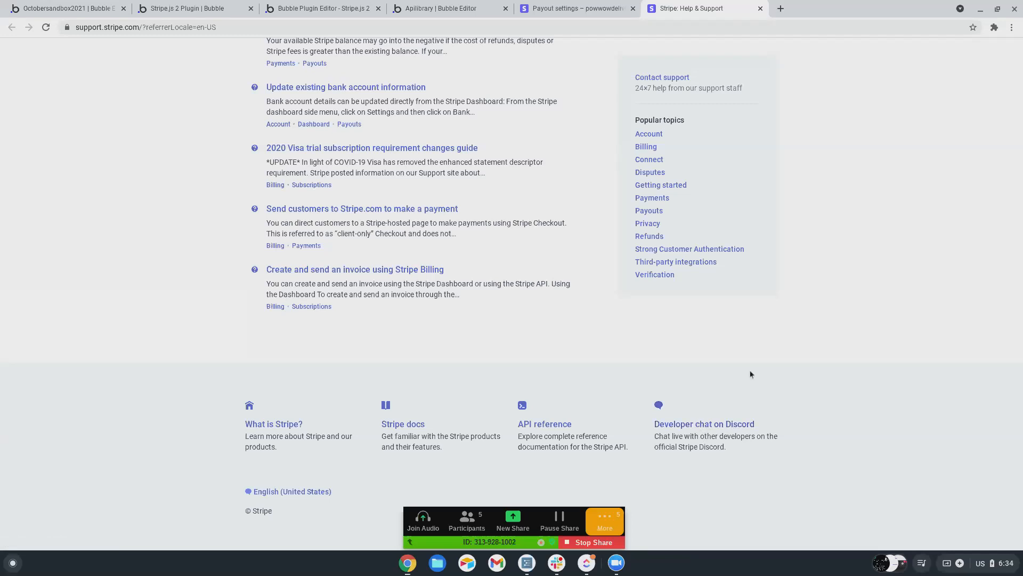
scroll(846, 385, "up", 3)
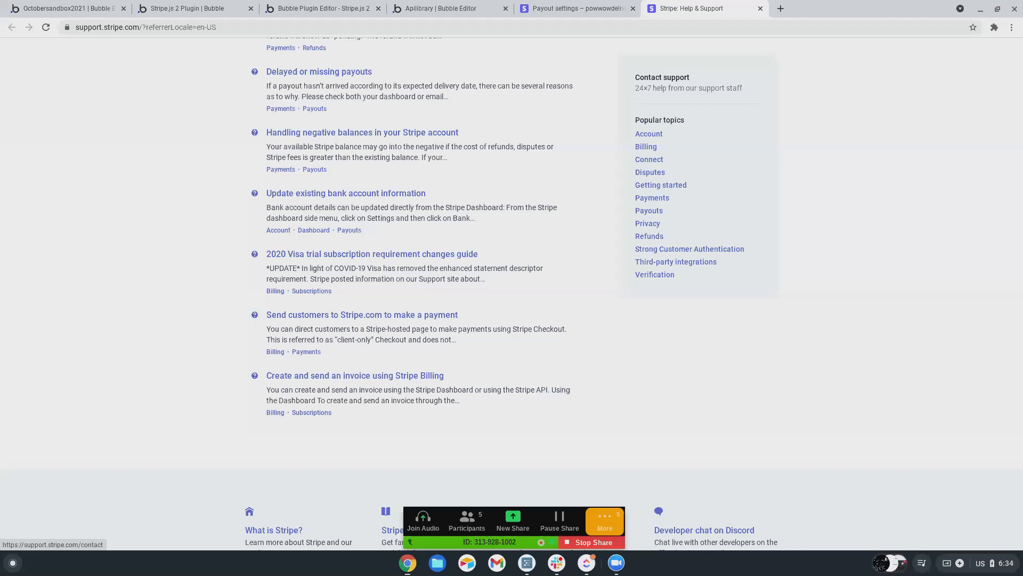
scroll(730, 361, "down", 2)
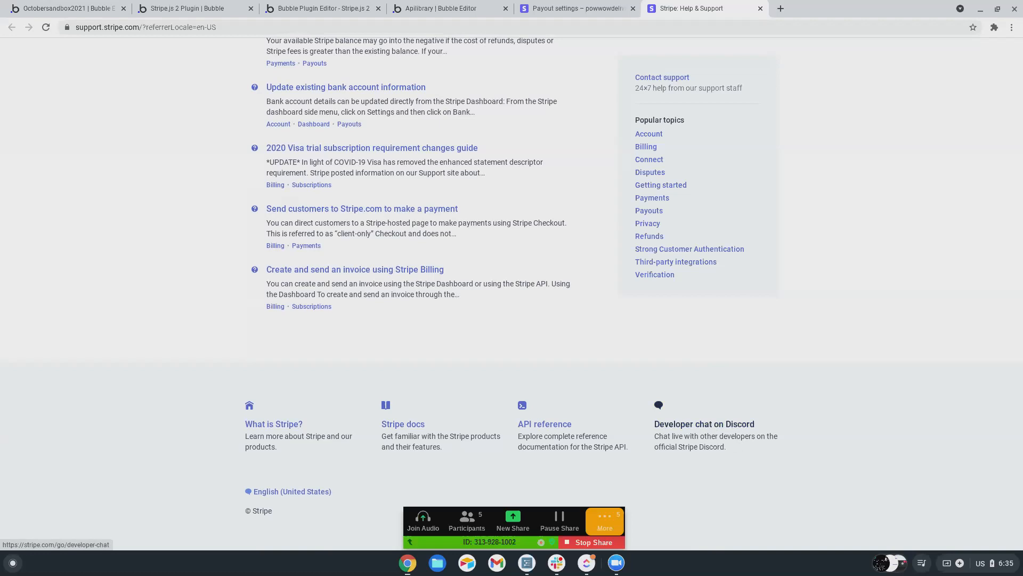
scroll(119, 220, "up", 5)
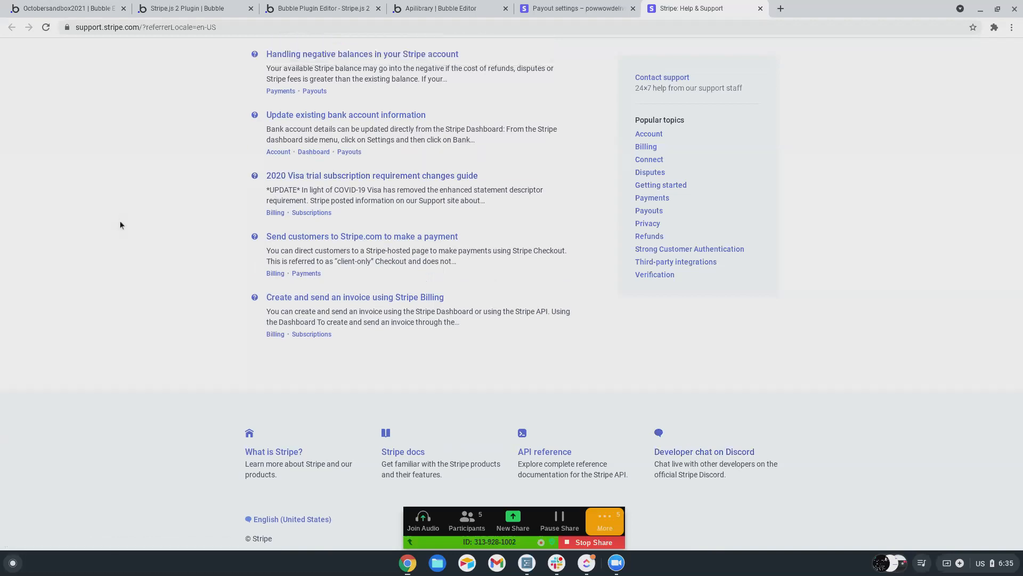
scroll(121, 224, "up", 5)
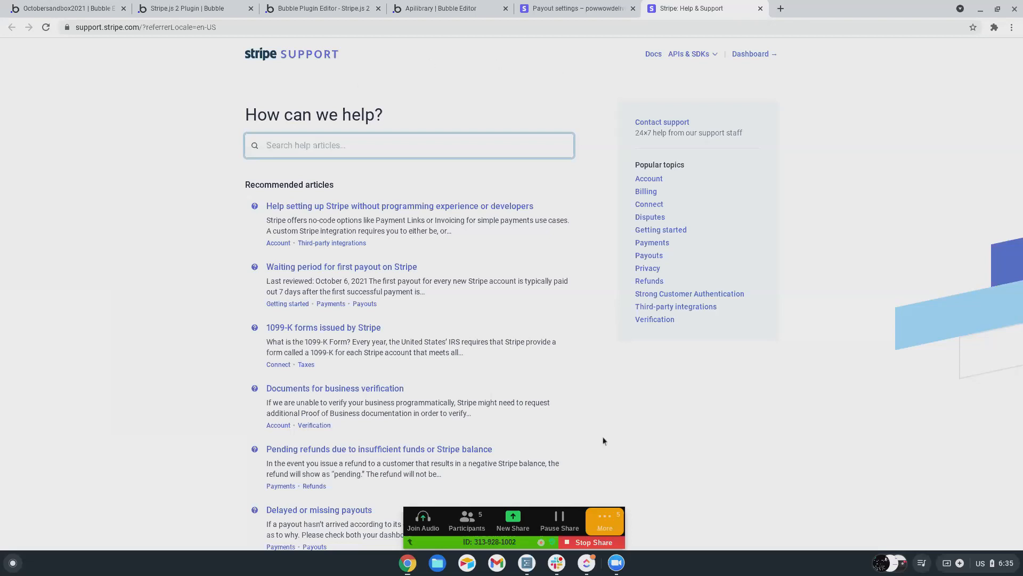
left_click(594, 543)
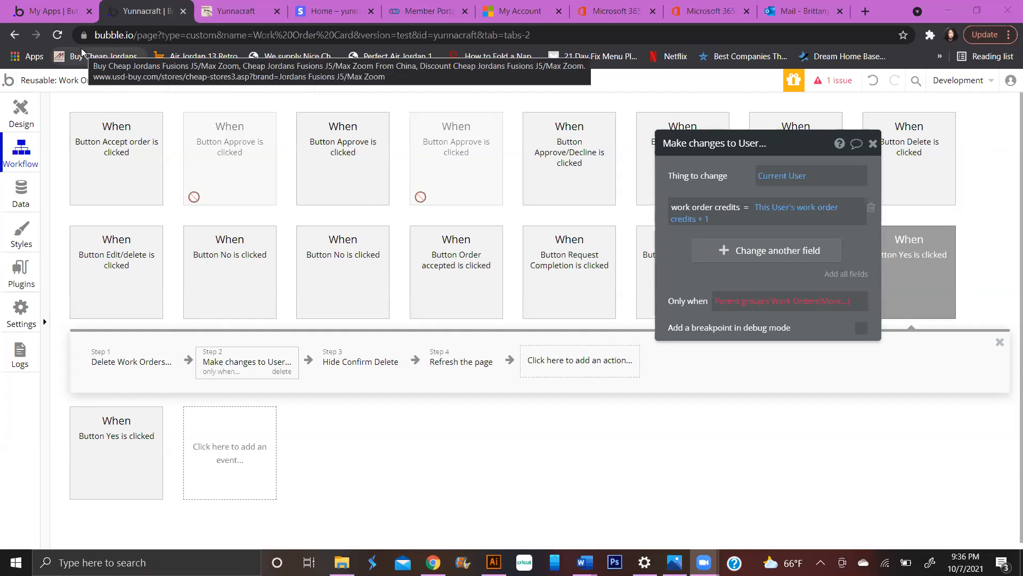
- Select Button Approve in Popup Approve/Decline and show its 'Button Approve is clicked' workflow steps
left_click(21, 114)
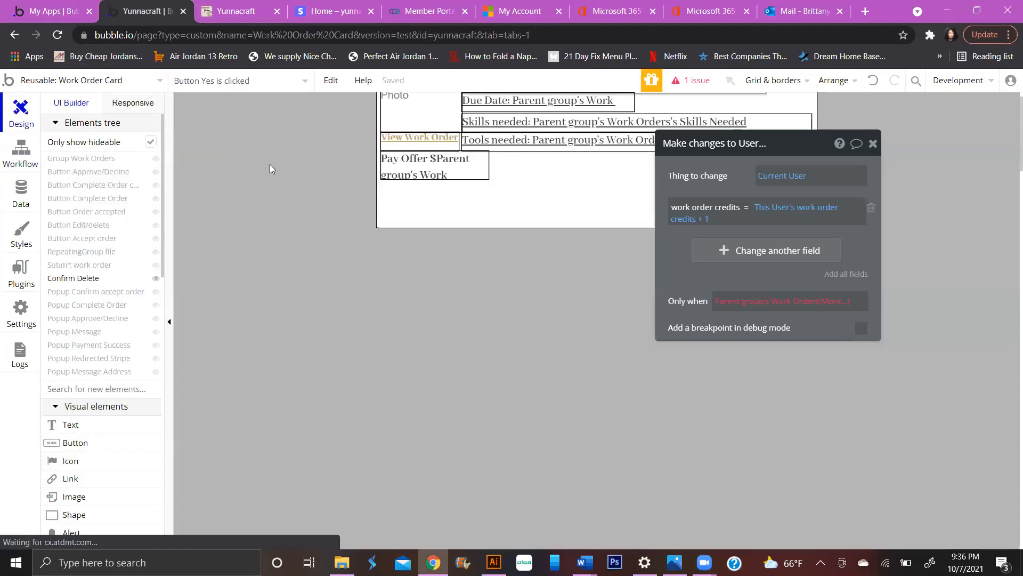
left_click(270, 169)
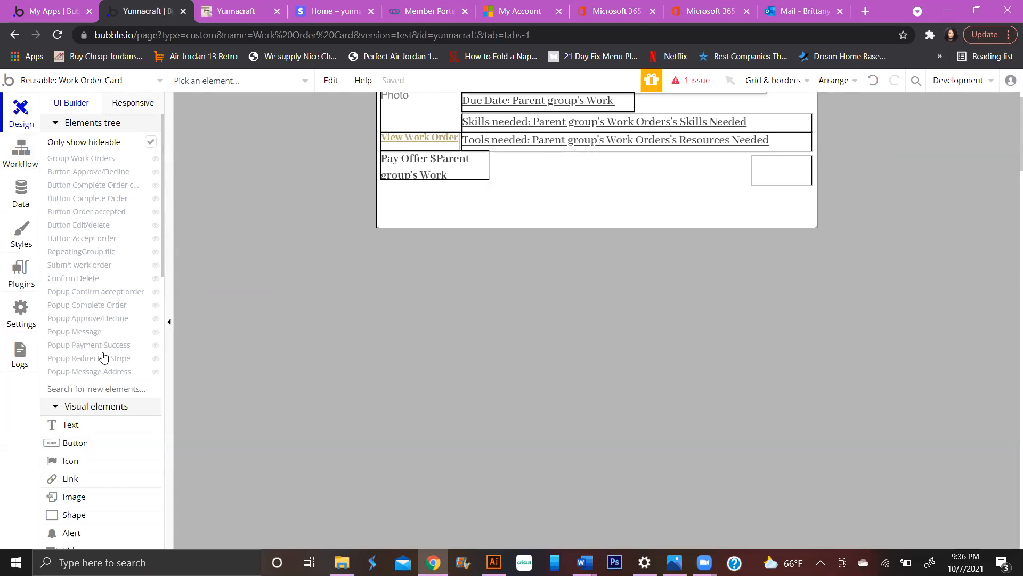
left_click(92, 323)
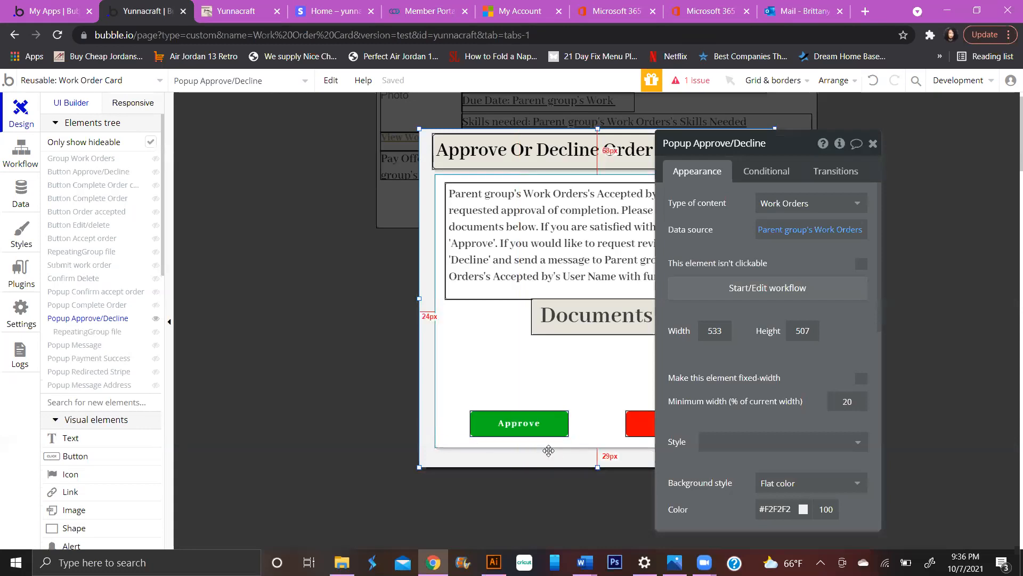
left_click(525, 427)
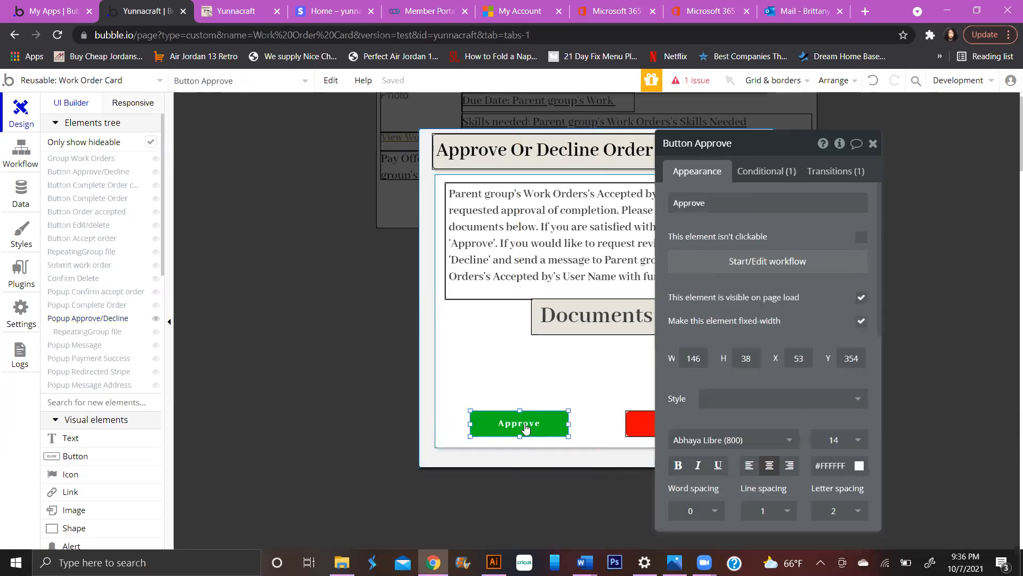
left_click(749, 262)
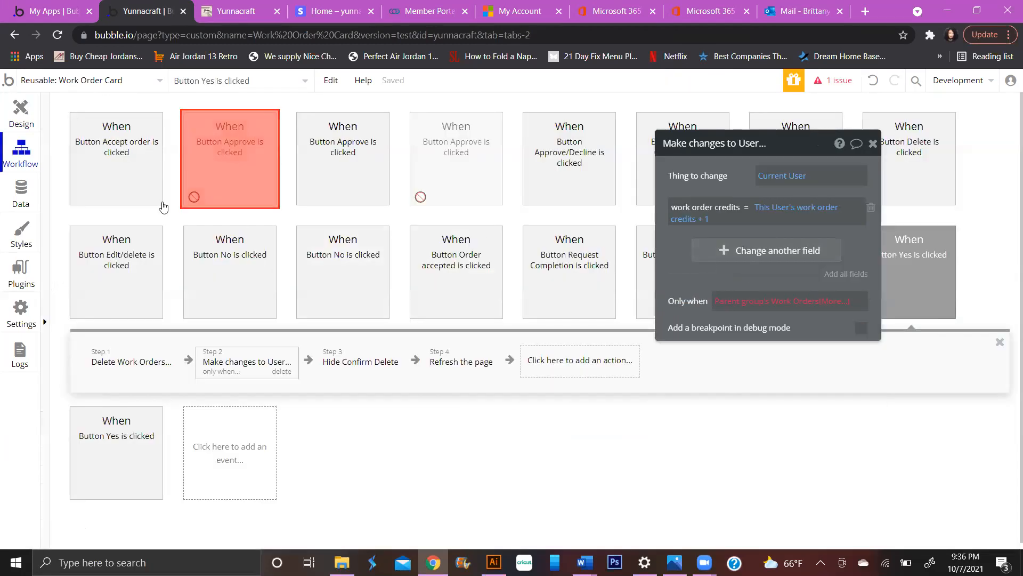
left_click(373, 170)
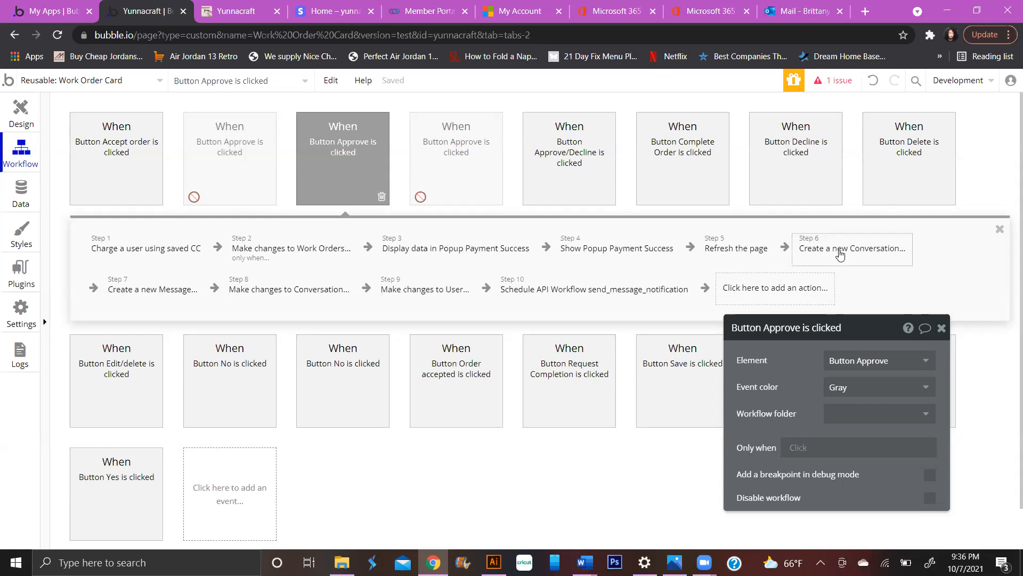
- Reload the running app's inbox and open the order-complete conversation
left_click(217, 12)
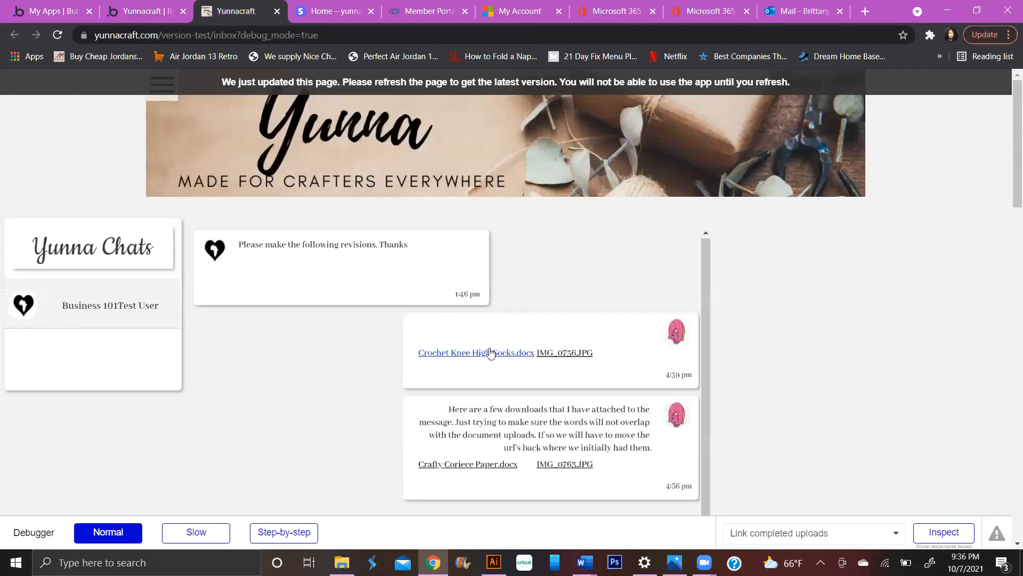
scroll(278, 277, "down", 5)
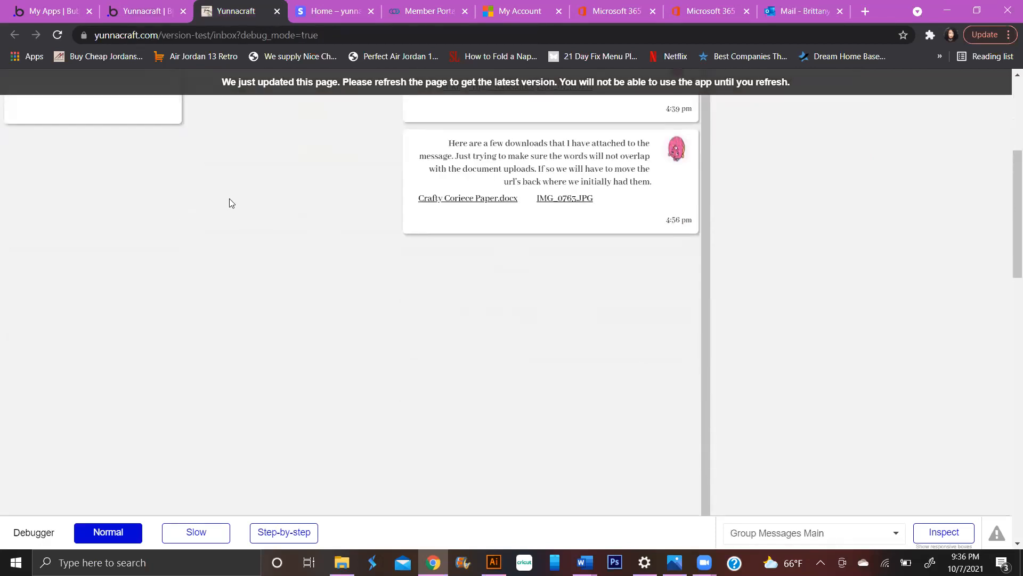
left_click(344, 82)
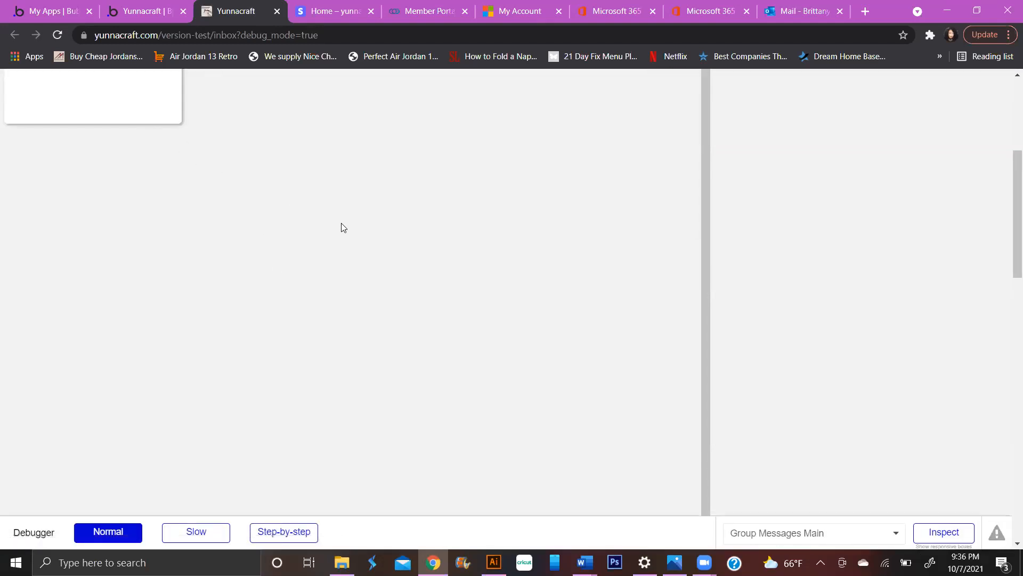
left_click(37, 360)
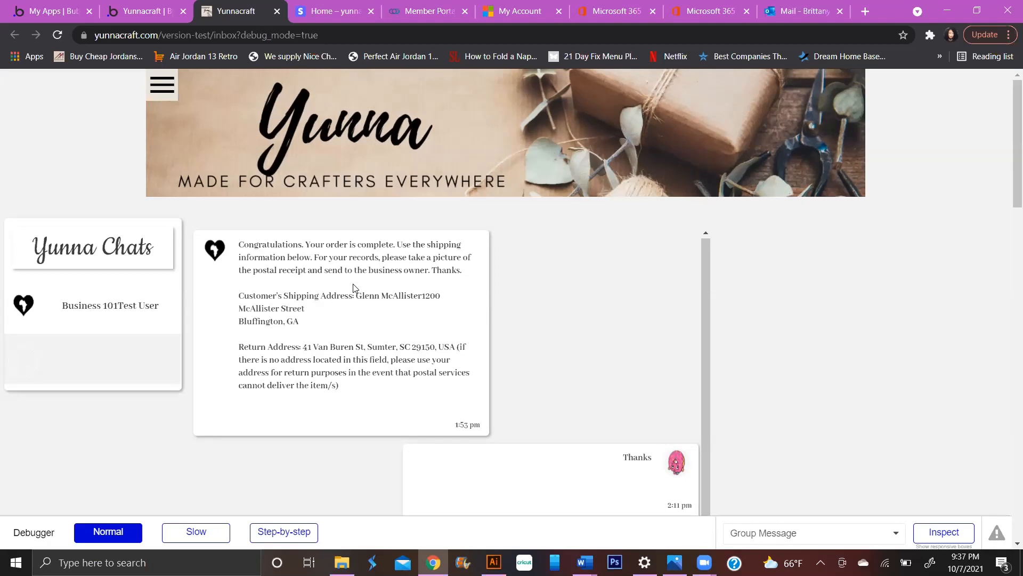
scroll(352, 301, "down", 3)
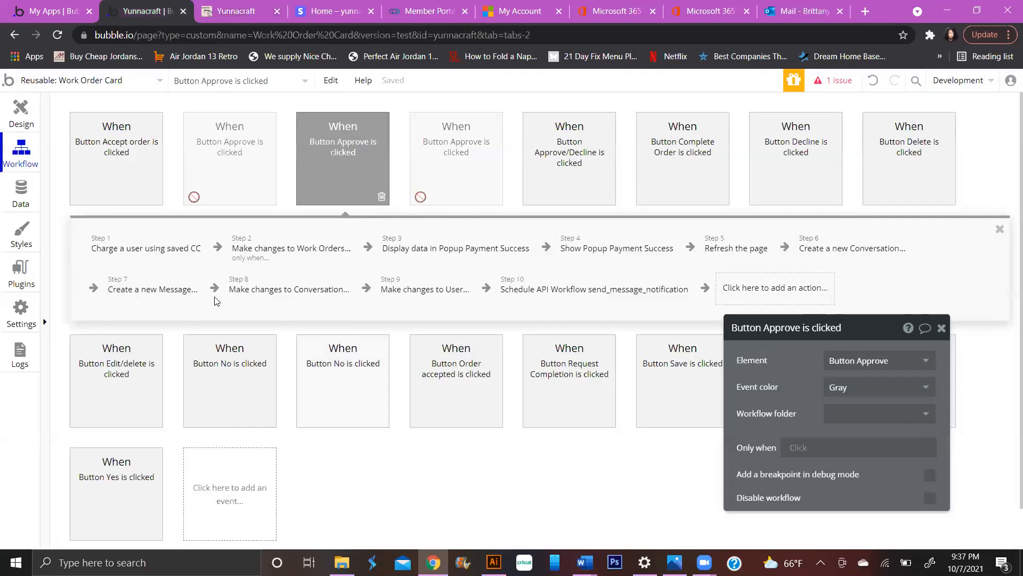
- Review Step 7 Create a new Message in the editor, then view the stored User records in App data
key("ctrl+shift+Tab")
left_click(171, 290)
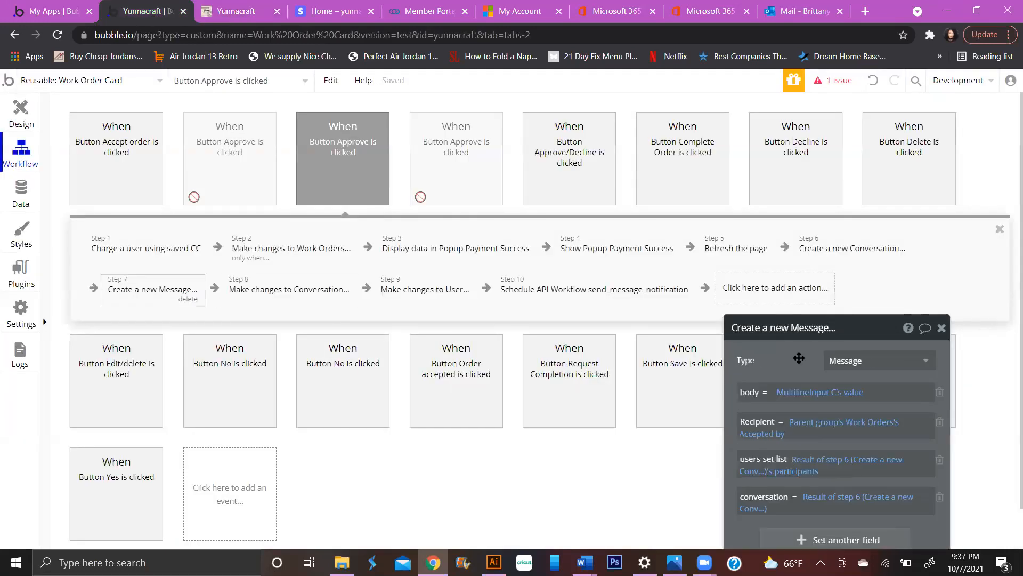
scroll(802, 356, "down", 3)
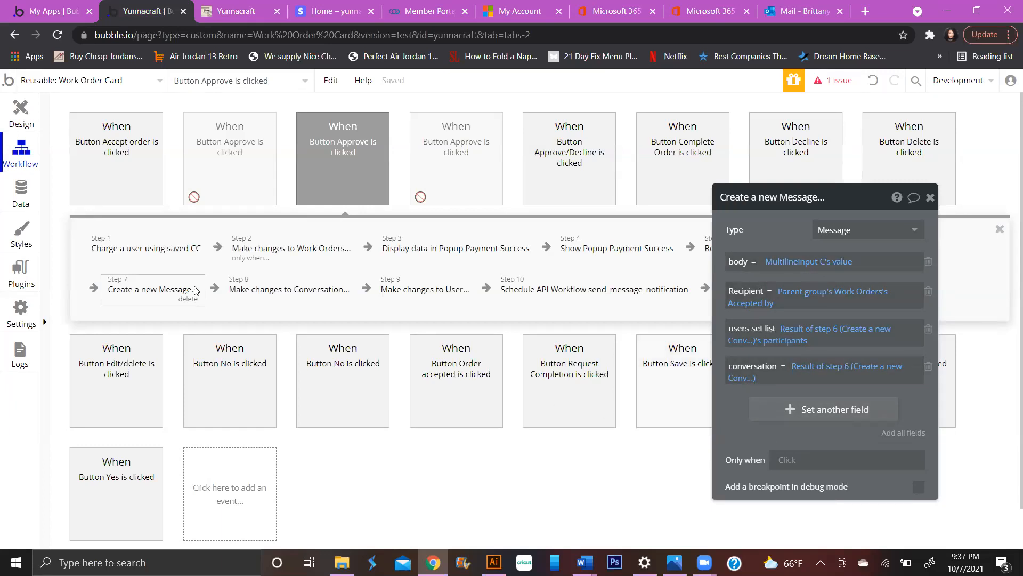
left_click(210, 14)
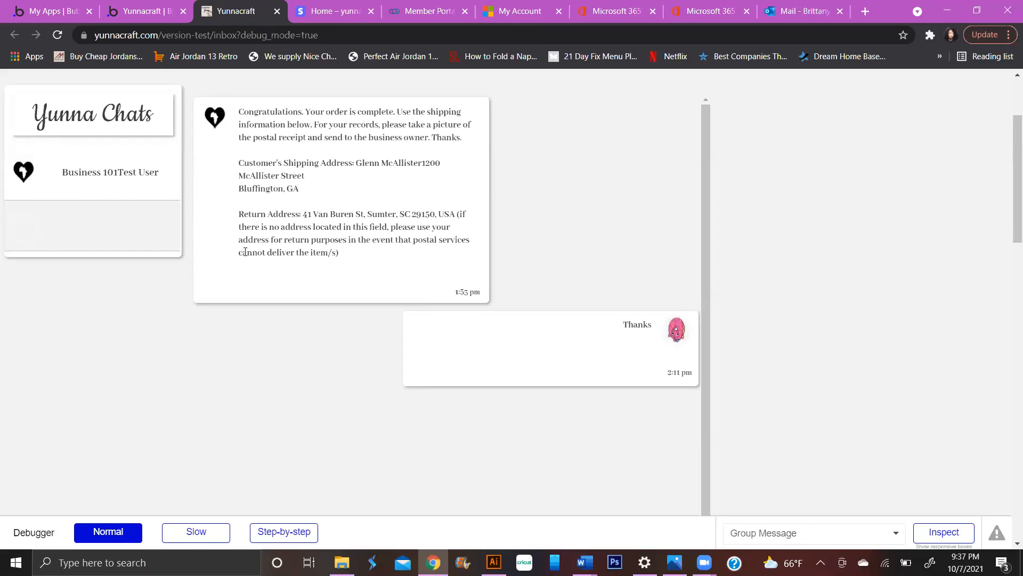
left_click(162, 8)
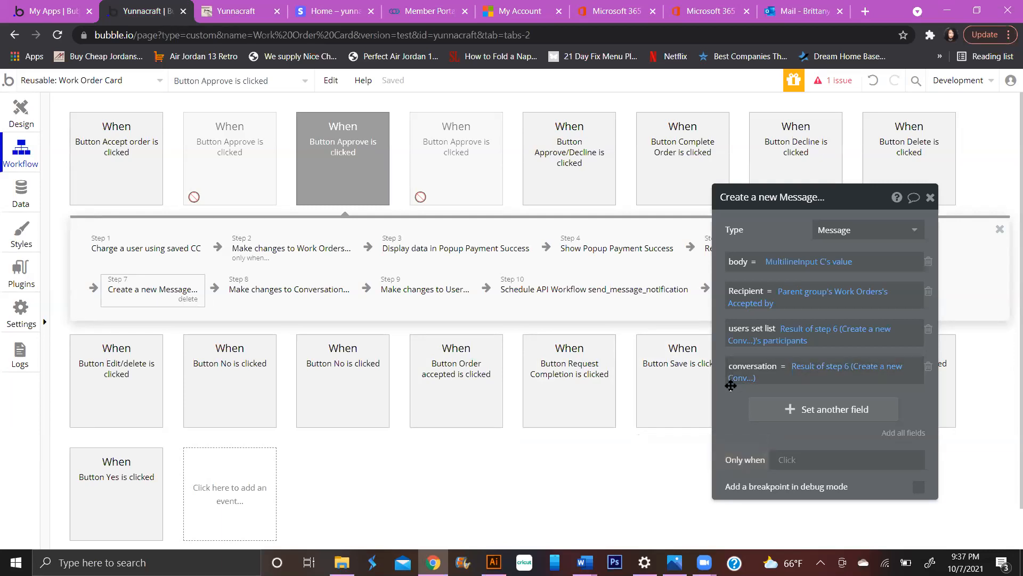
left_click(22, 197)
left_click(85, 137)
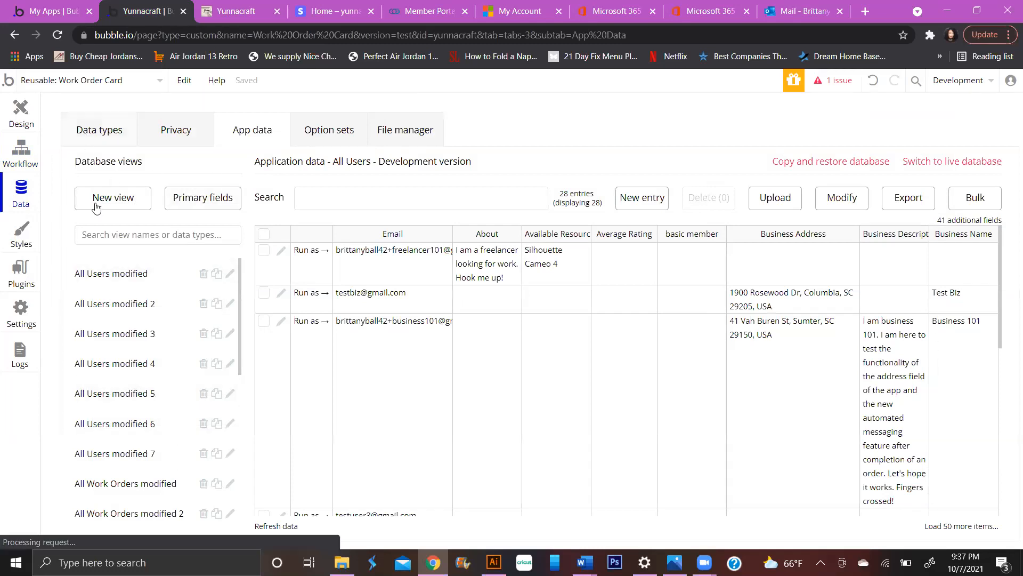
- Review the User data type's fields and cancel a new field without adding it
scroll(134, 447, "down", 2)
left_click(121, 399)
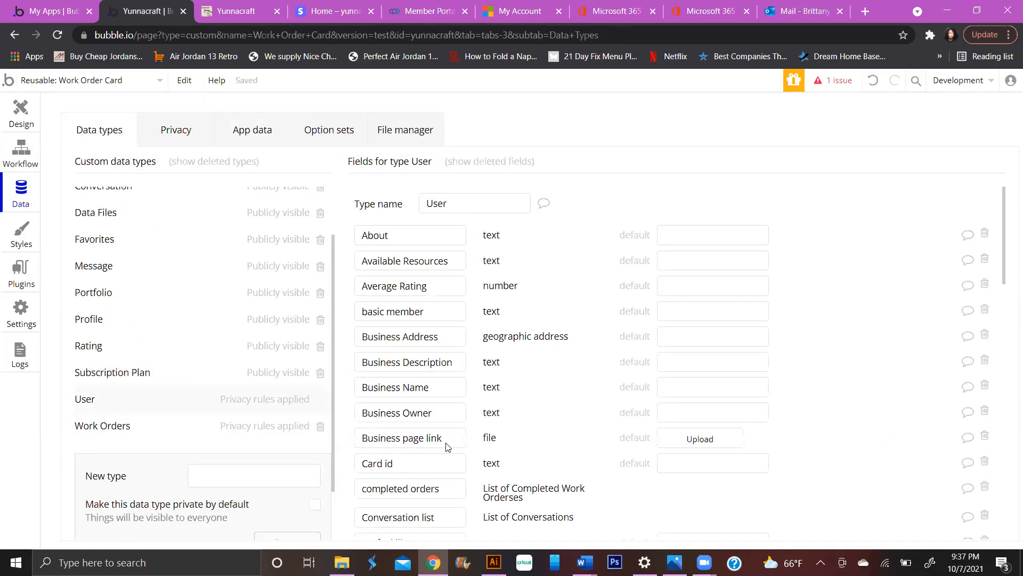
scroll(447, 447, "down", 15)
left_click(443, 514)
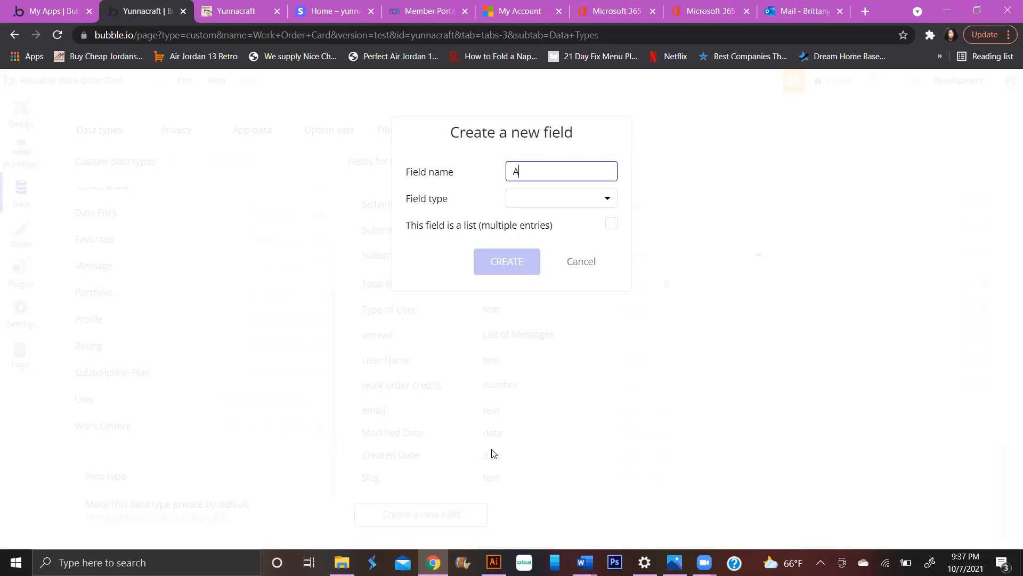
left_click(595, 262)
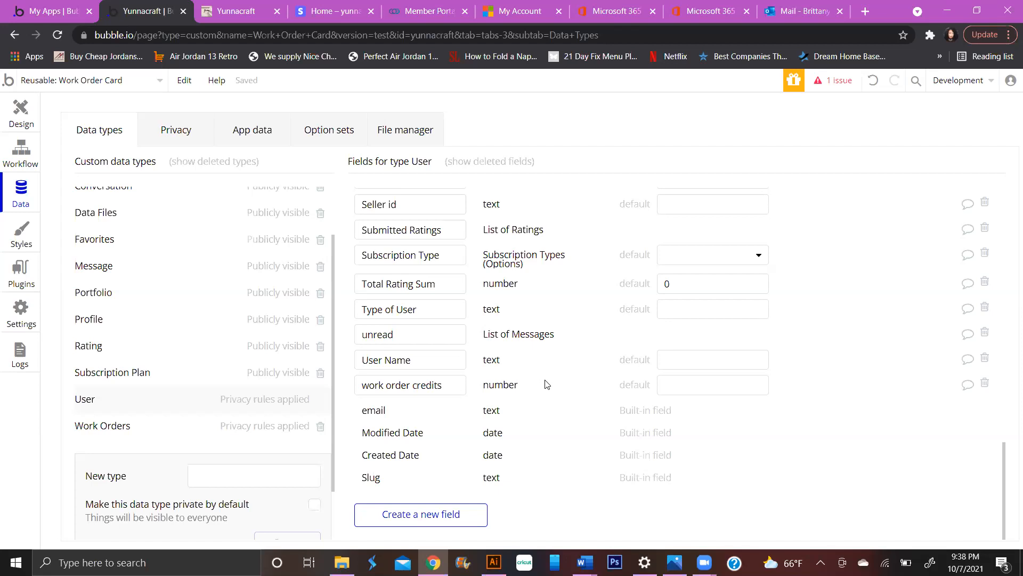
left_click(21, 117)
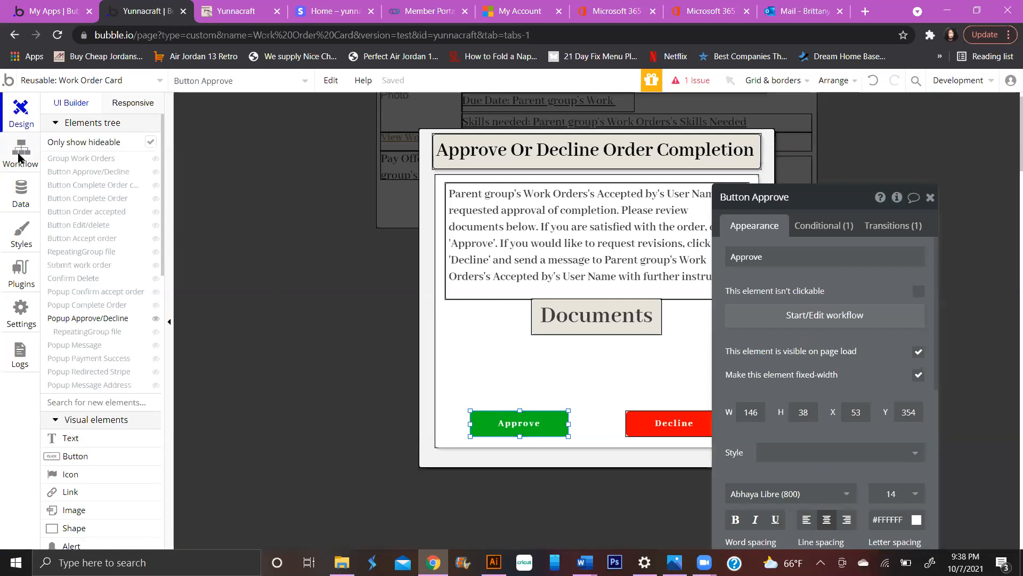
- Close the Create a new Message panel and return to the app's data types
left_click(20, 155)
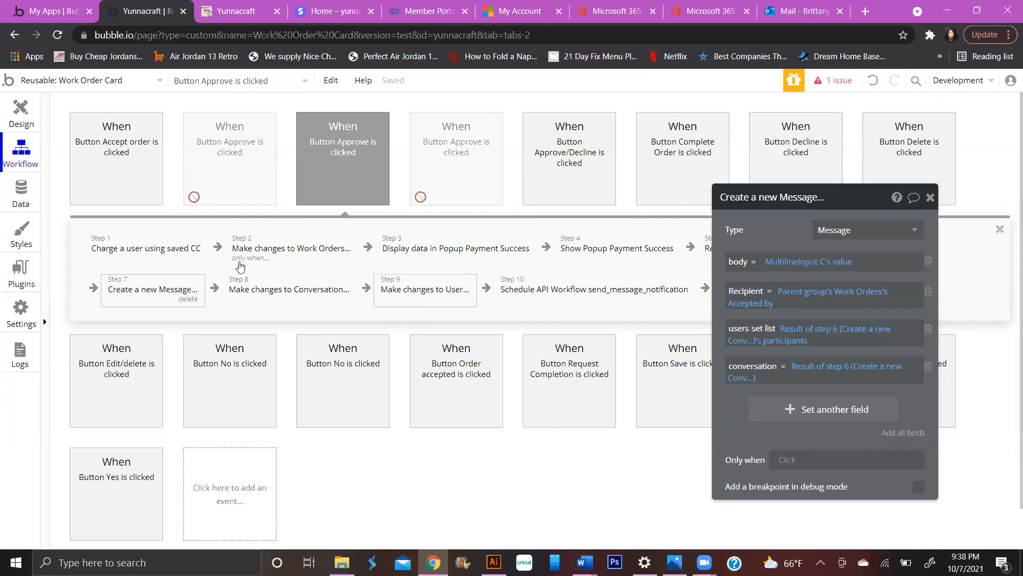
left_click(33, 197)
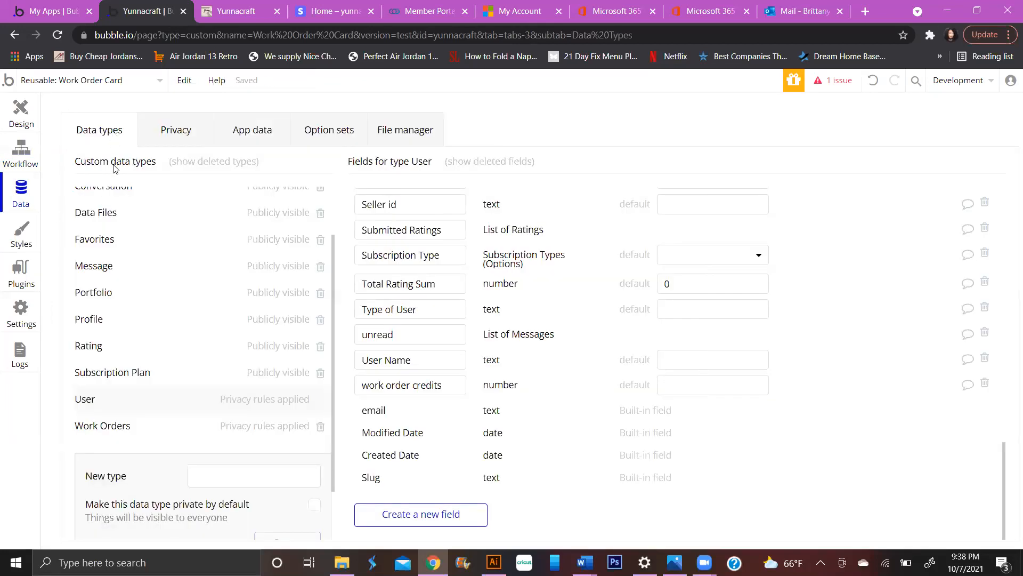
- Review the Message type's fields, cancel a new field, then show Conversation's fields
scroll(134, 306, "up", 2)
left_click(129, 345)
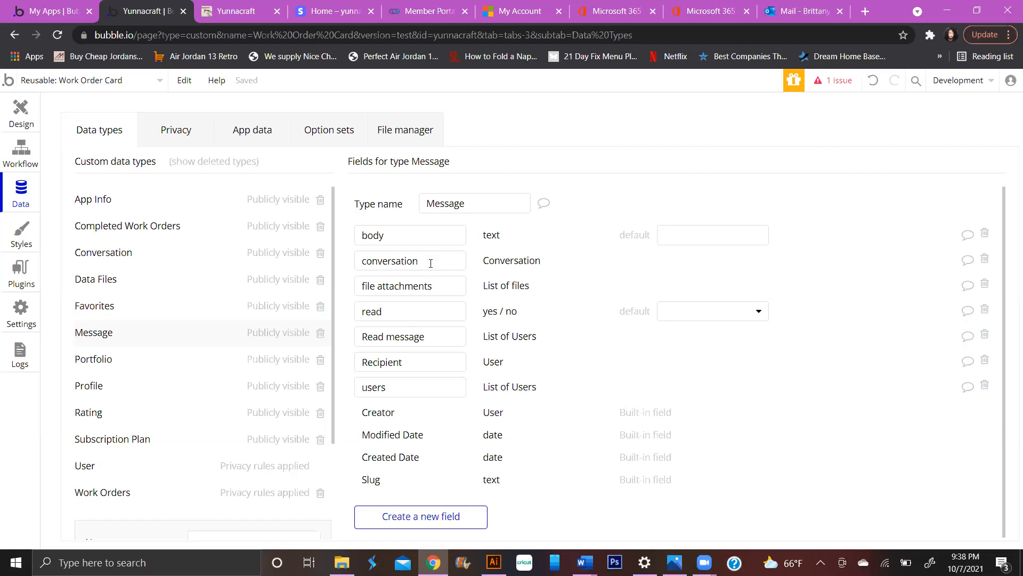
left_click(449, 516)
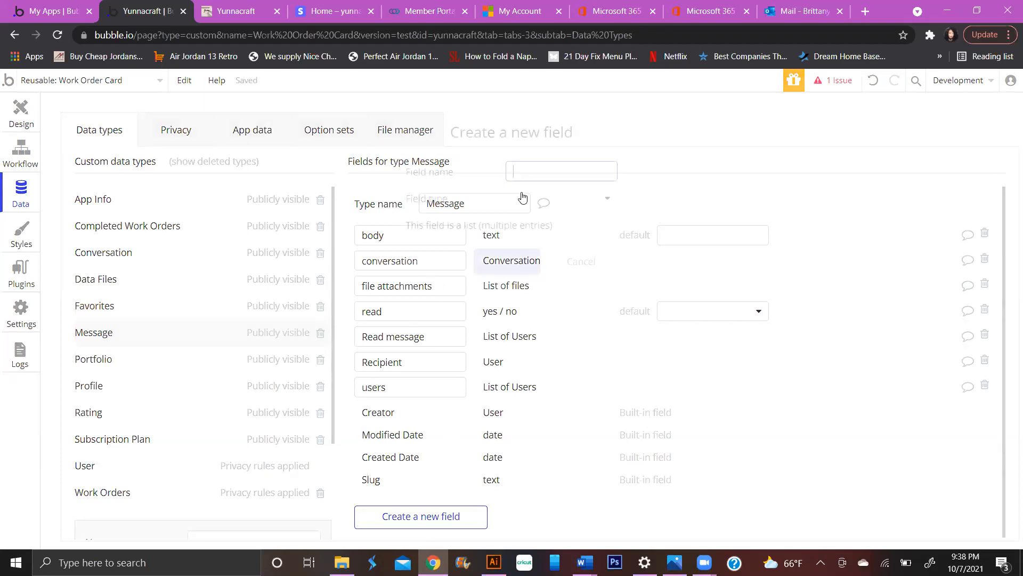
left_click(537, 178)
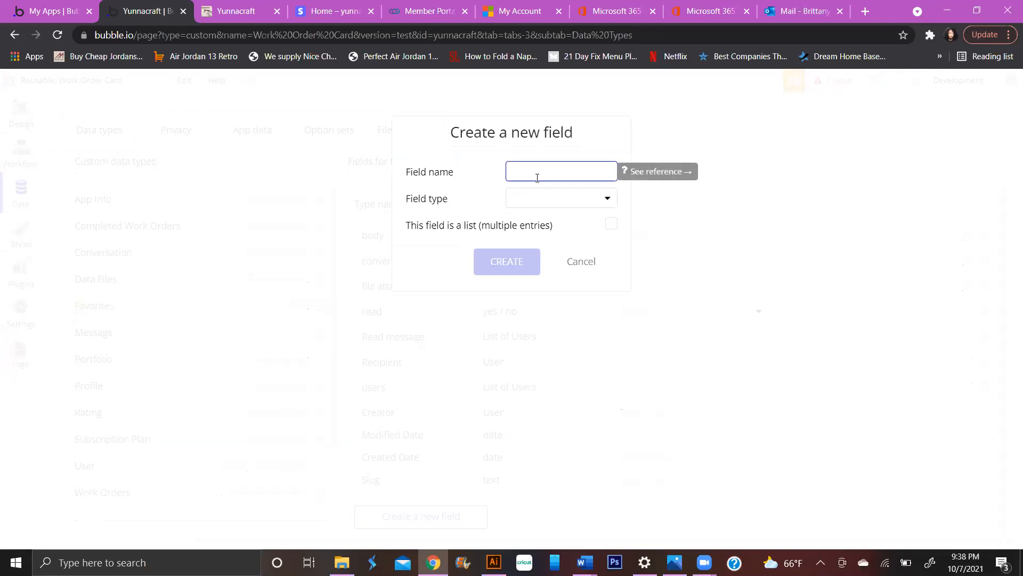
left_click(573, 264)
left_click(568, 262)
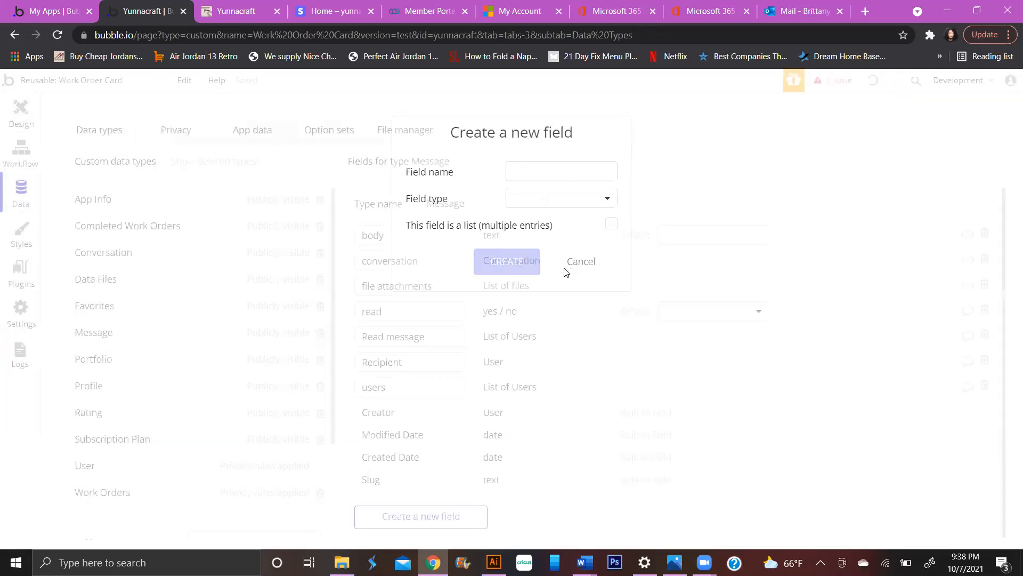
left_click(112, 251)
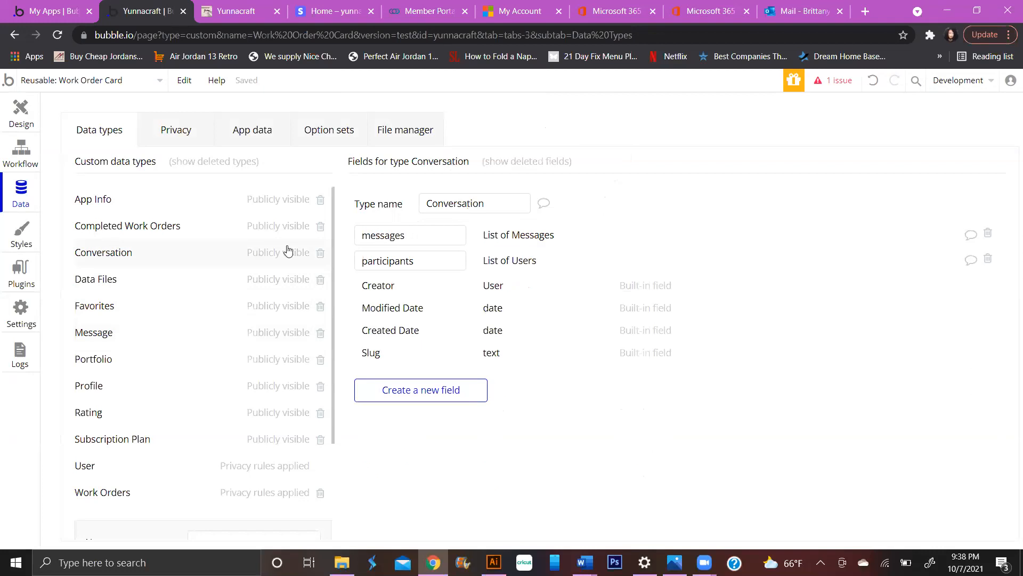
- Create a Conversation field named 'Type' with field type text
left_click(446, 394)
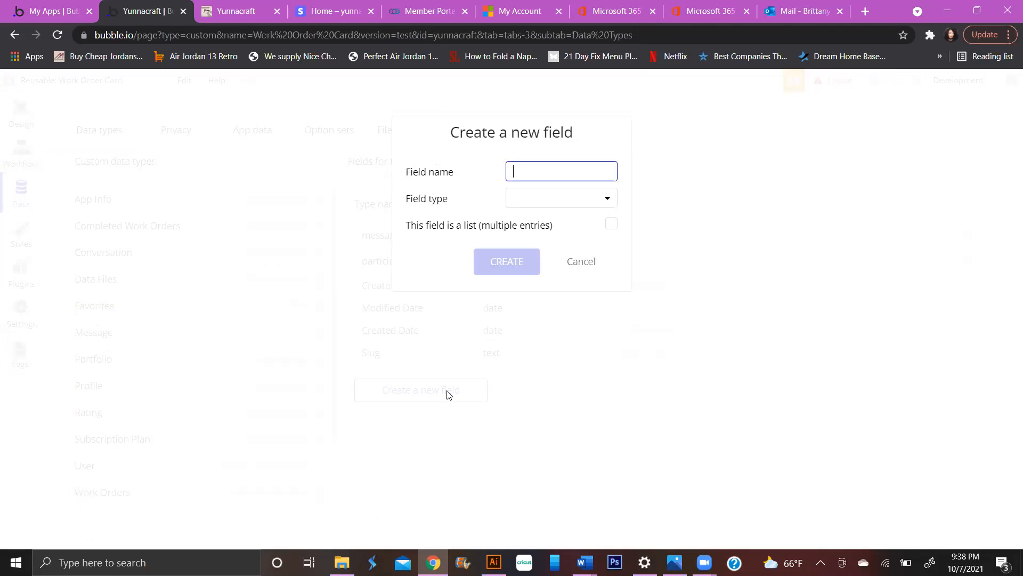
type("S")
key("BackSpace")
type("No")
key("BackSpace")
key("BackSpace")
left_click(583, 204)
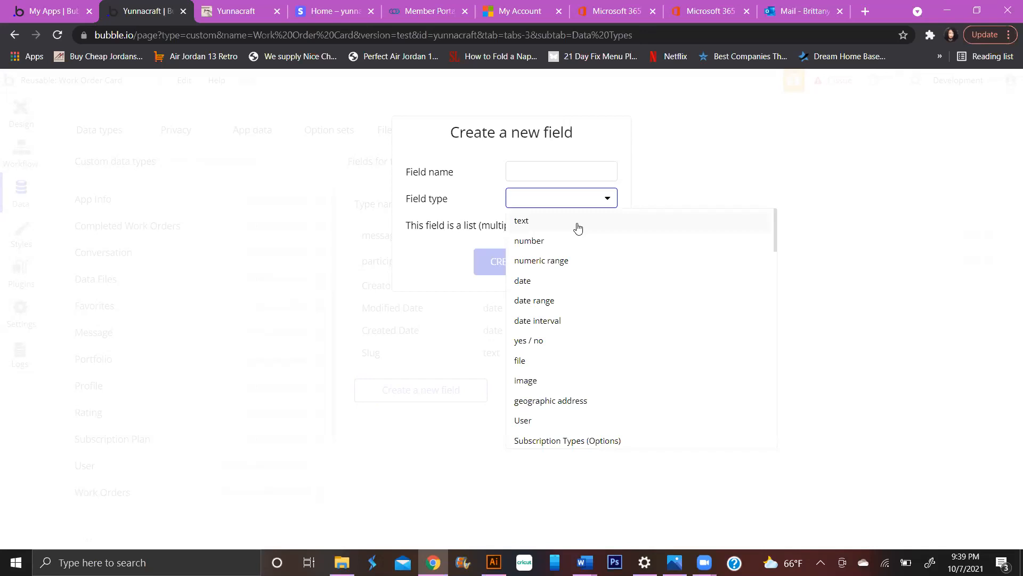
left_click(571, 178)
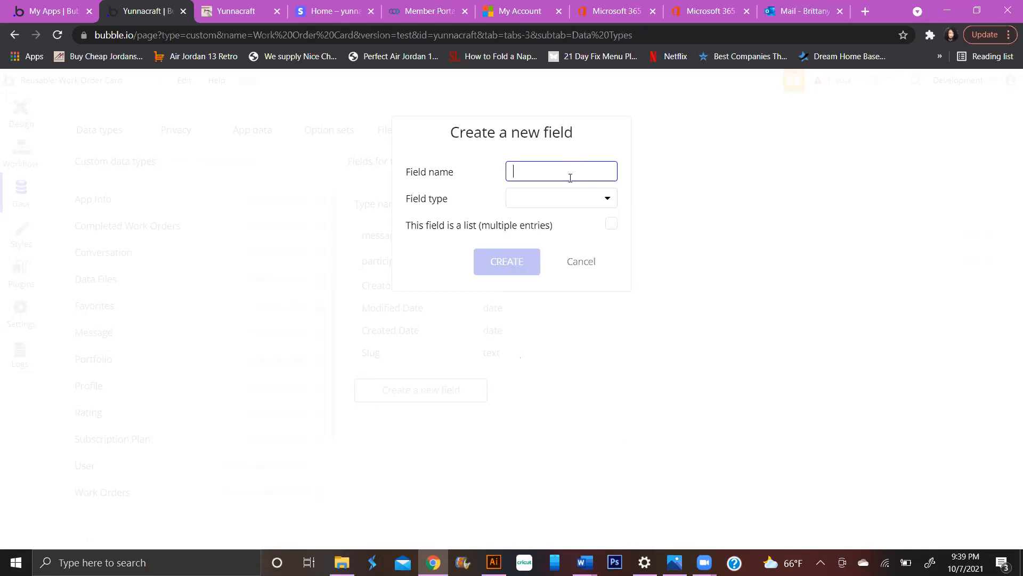
type("Type")
left_click(598, 207)
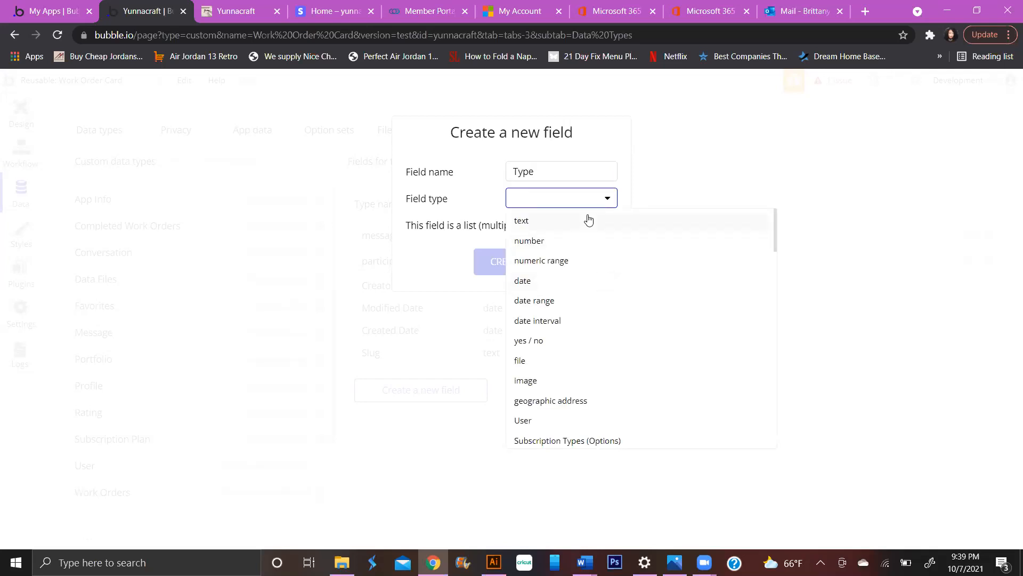
left_click(586, 219)
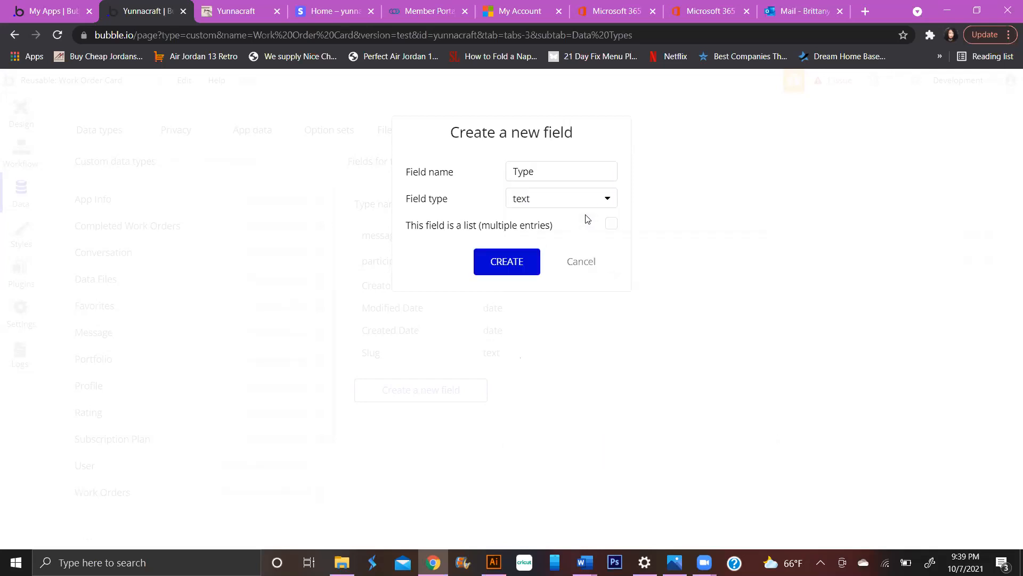
left_click(509, 262)
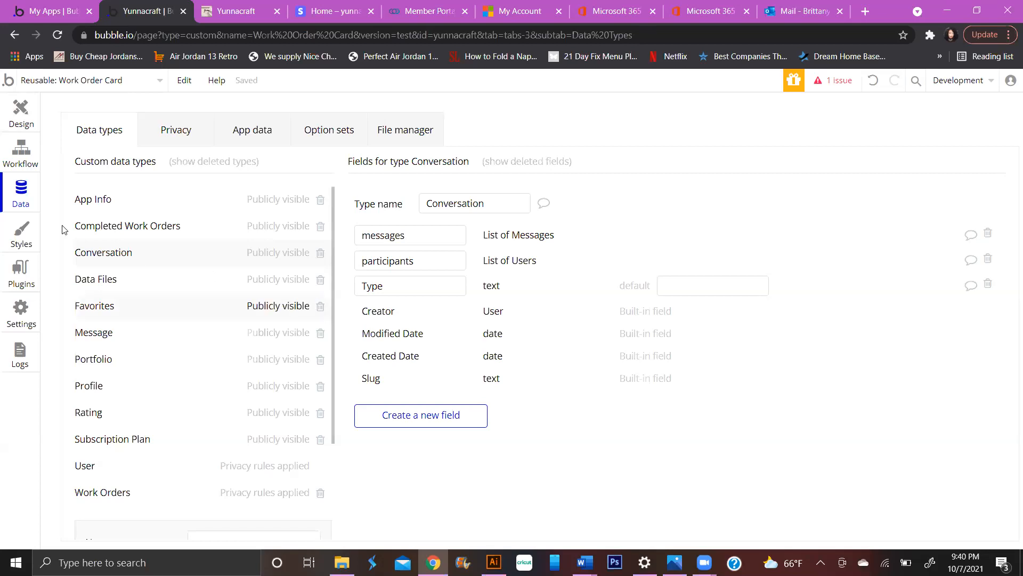
- Open the SIGN UP button's workflow in the Signup / Login Popup reusable element
left_click(16, 138)
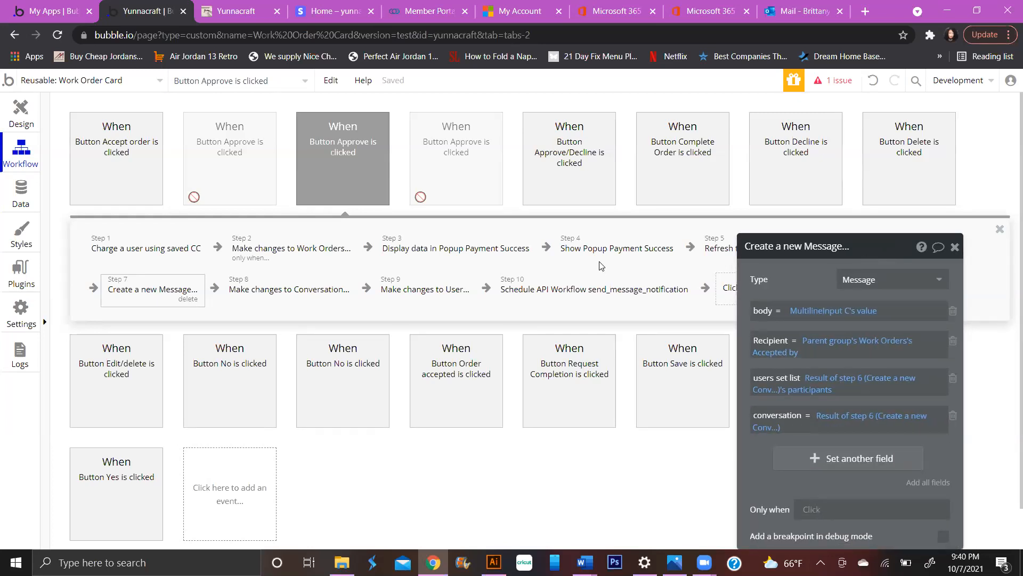
left_click(20, 112)
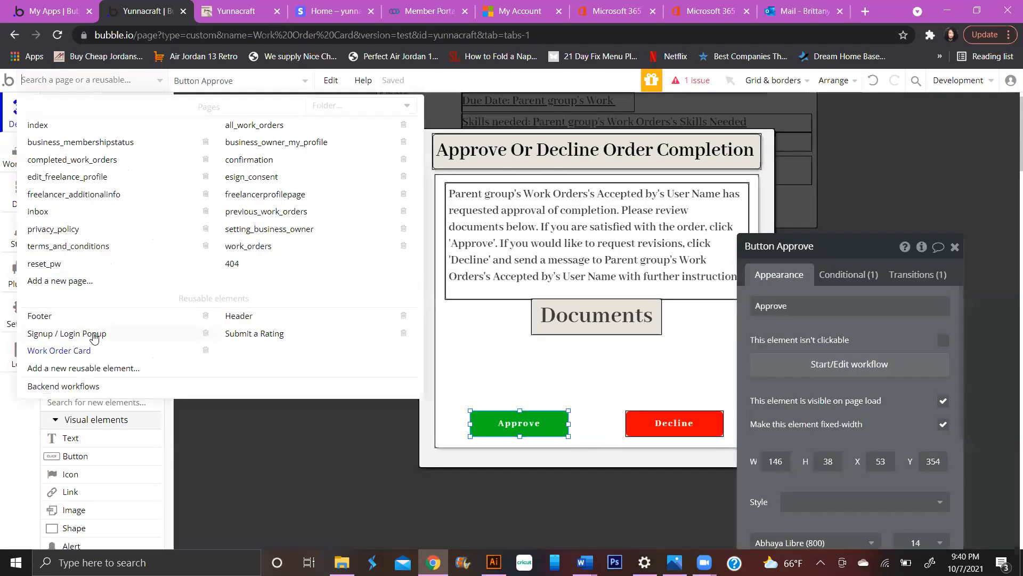
left_click(94, 336)
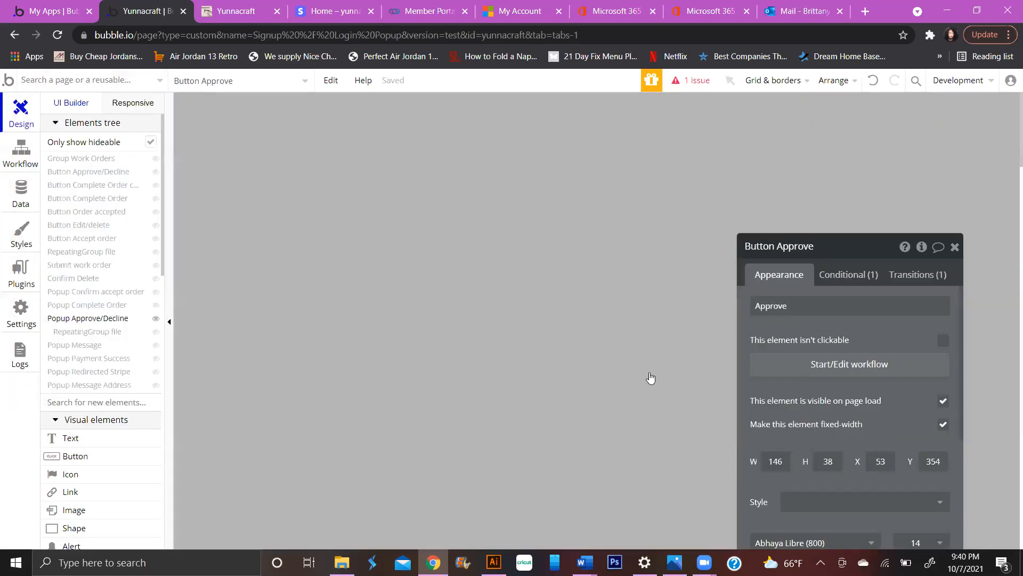
left_click(627, 350)
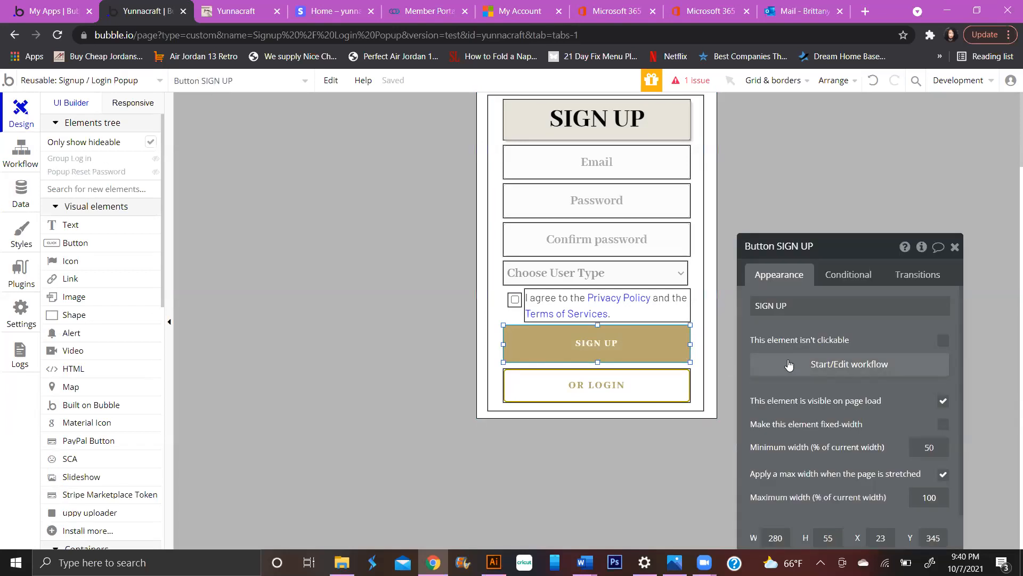
left_click(788, 360)
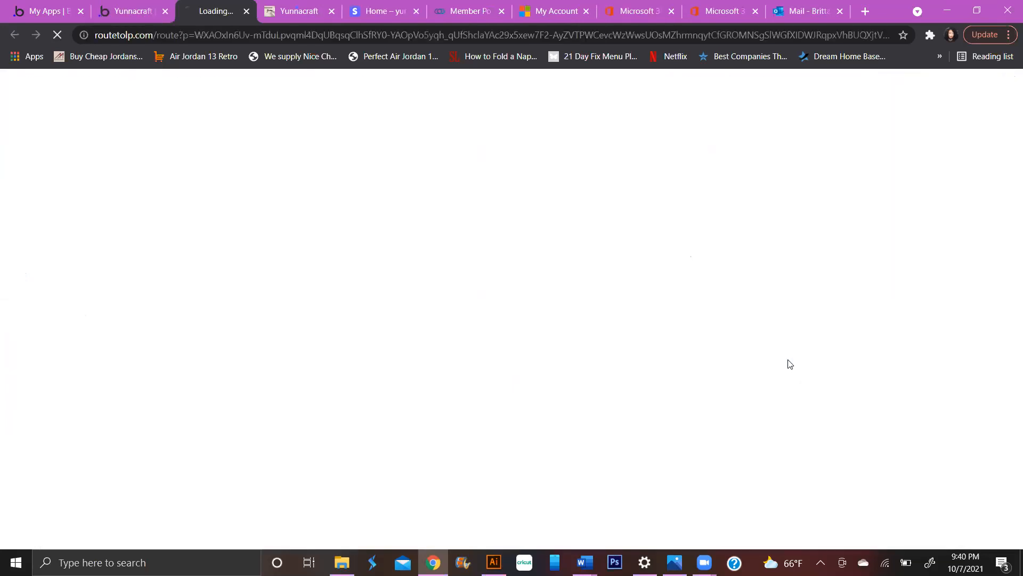
left_click(249, 11)
left_click(132, 11)
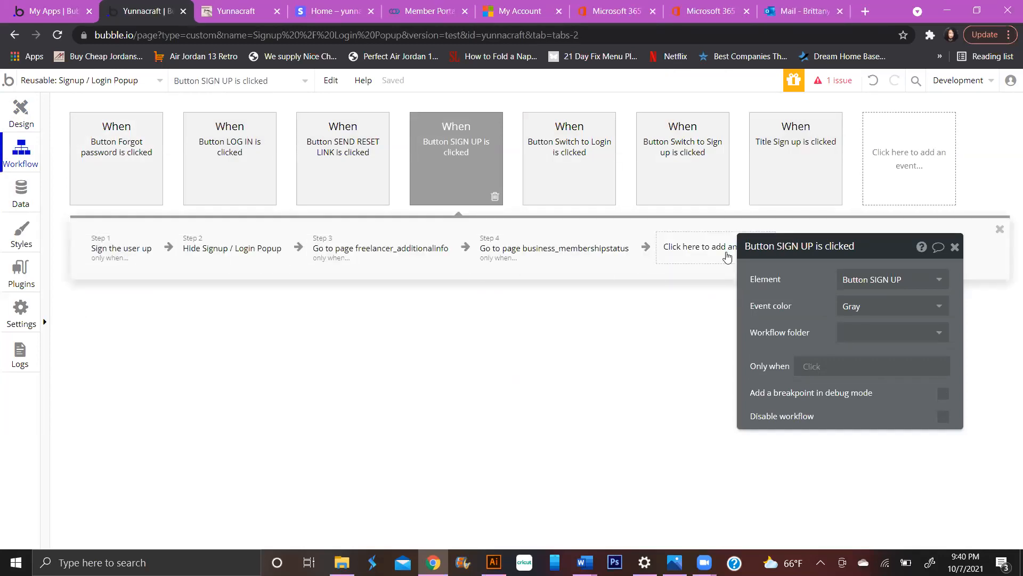
- Add a Create a new Conversation action to the SIGN UP workflow, setting its Type field
left_click_drag(815, 246, 786, 298)
left_click(733, 258)
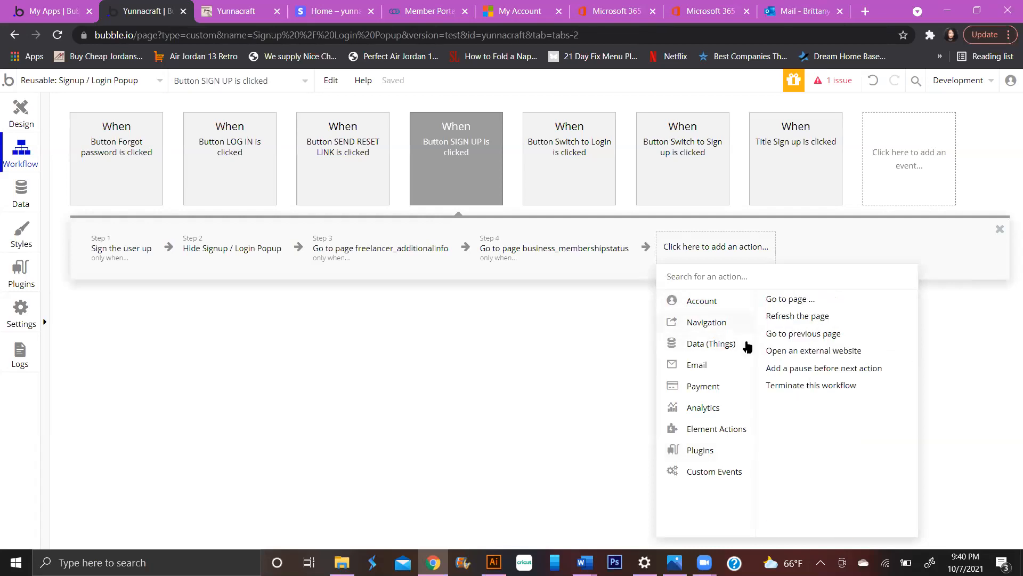
left_click(821, 300)
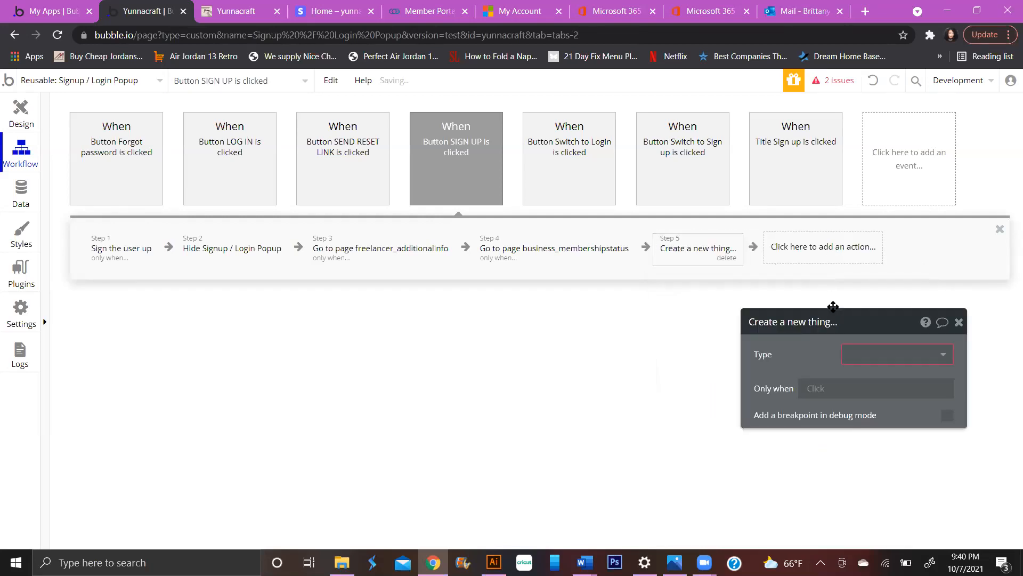
left_click(885, 354)
left_click(880, 419)
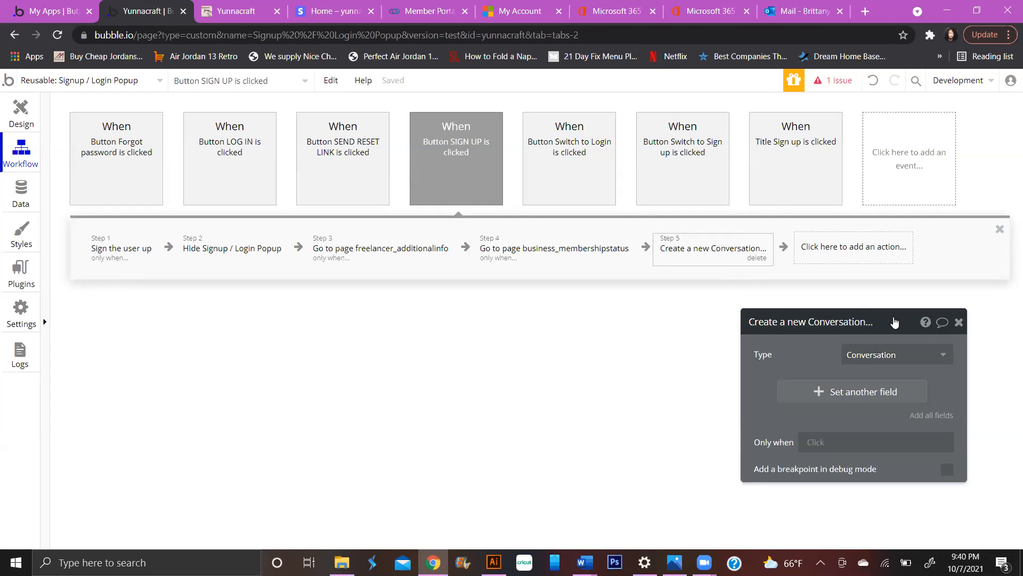
left_click(760, 340)
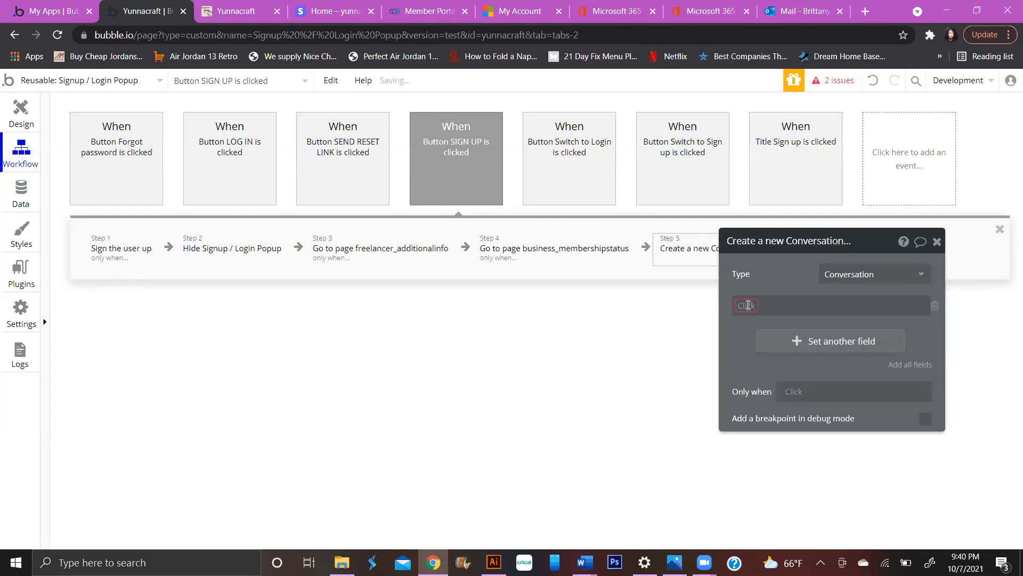
left_click(759, 363)
- Enter 'system' as the new Conversation's Type value and commit it
left_click(781, 308)
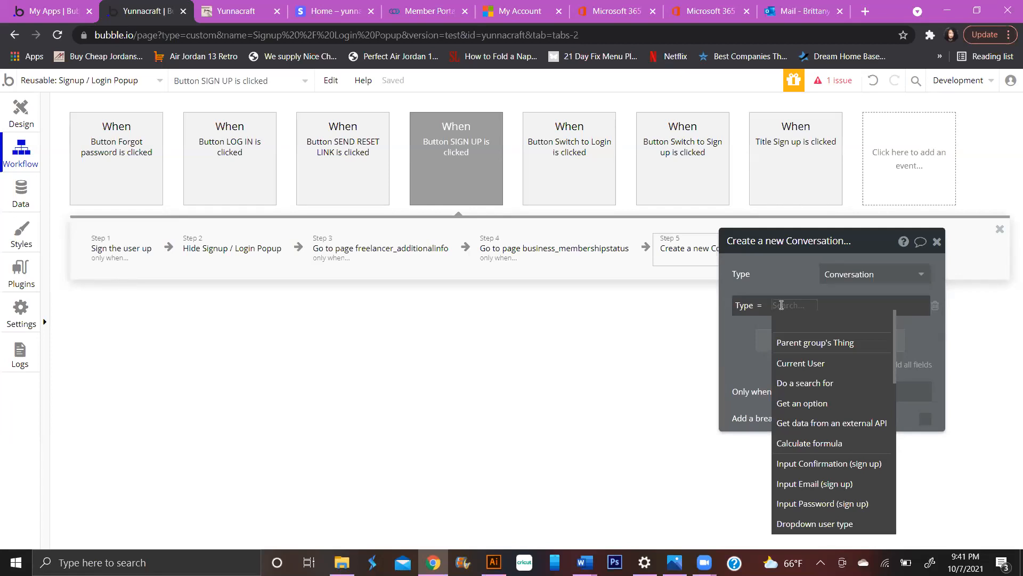
type("S")
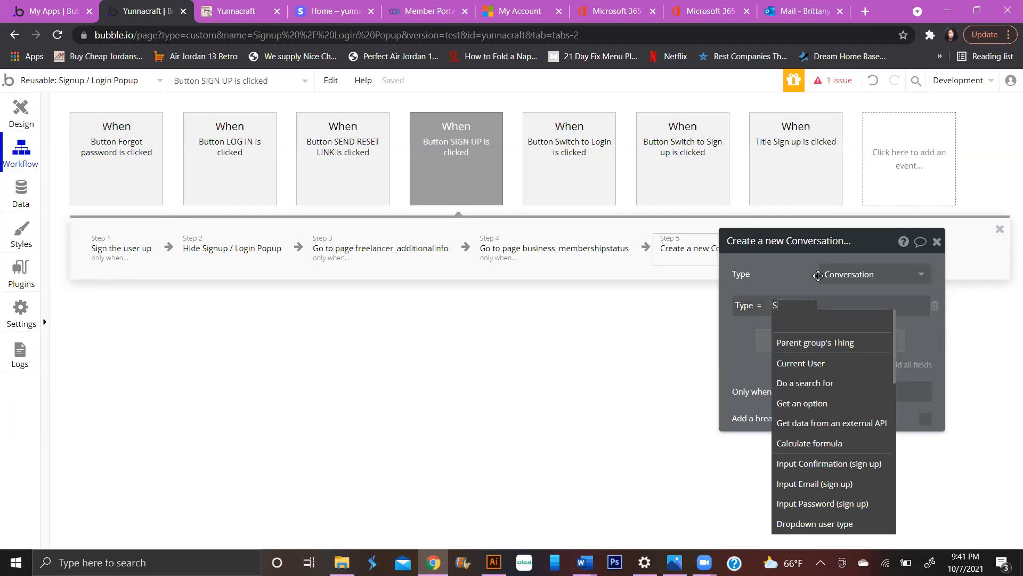
key("BackSpace")
type("sy")
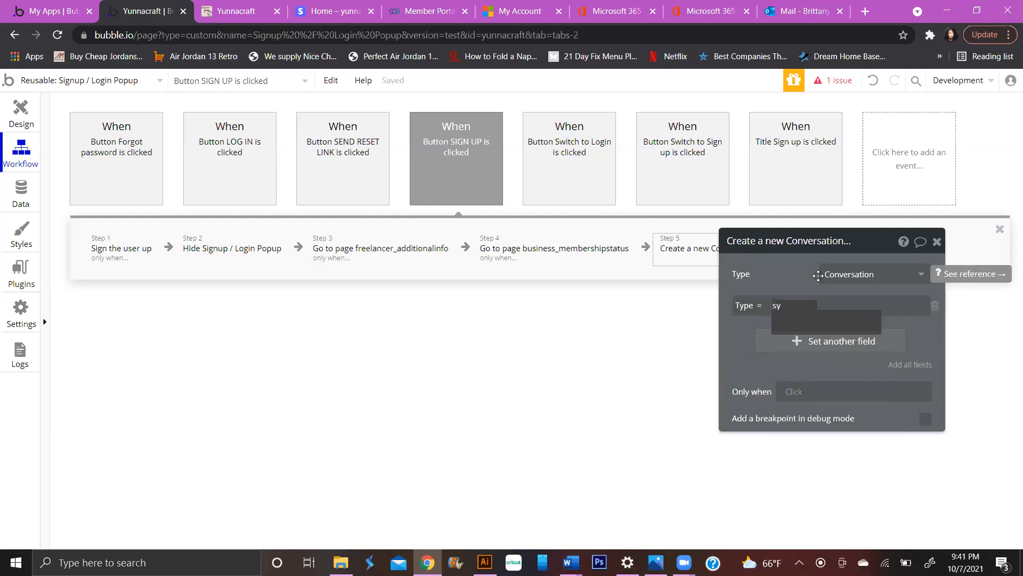
type("stem")
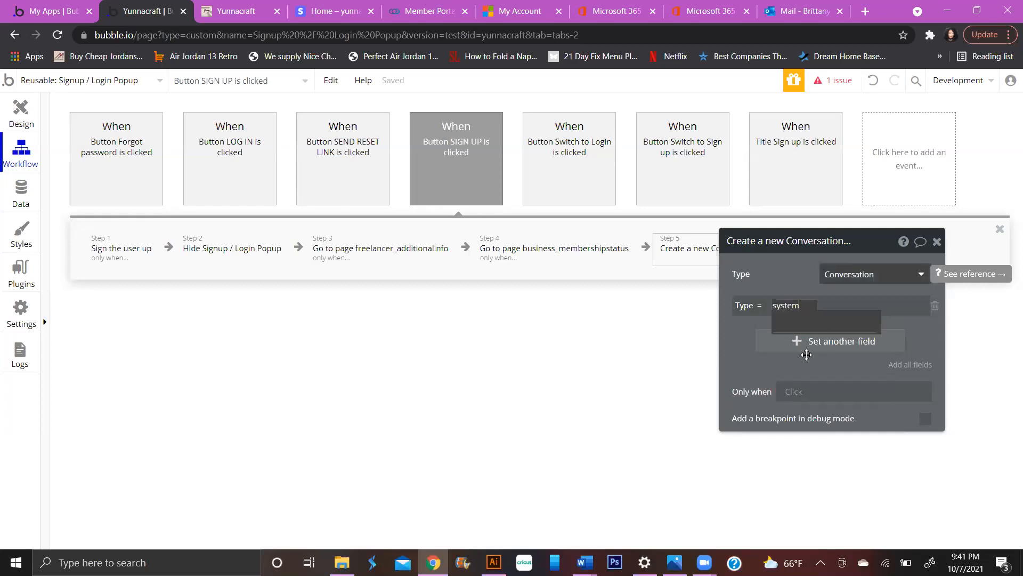
left_click(742, 331)
left_click(785, 309)
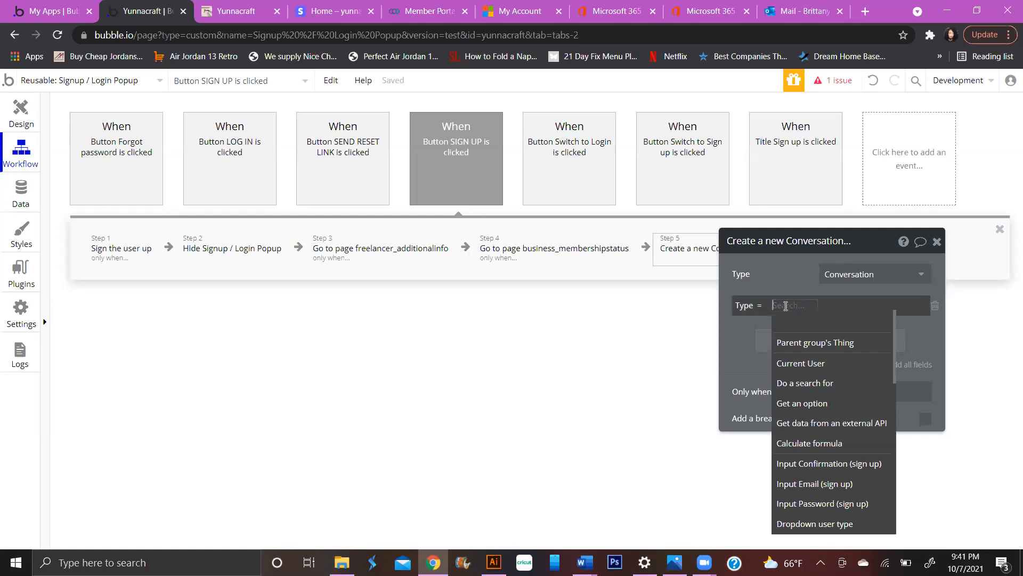
type("system")
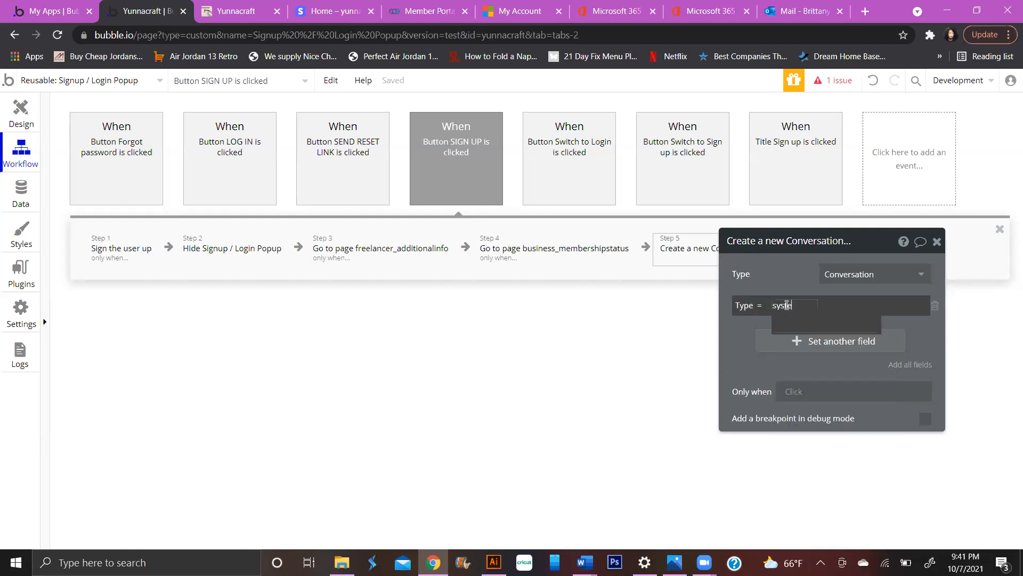
left_click(836, 308)
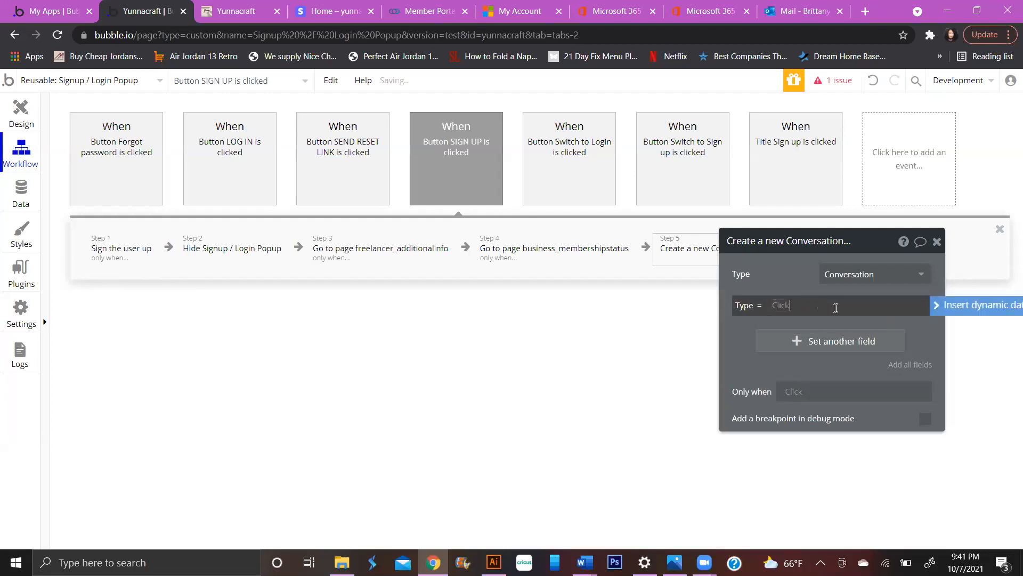
type("syste")
key("BackSpace")
key("BackSpace")
key("BackSpace")
key("BackSpace")
type("syste")
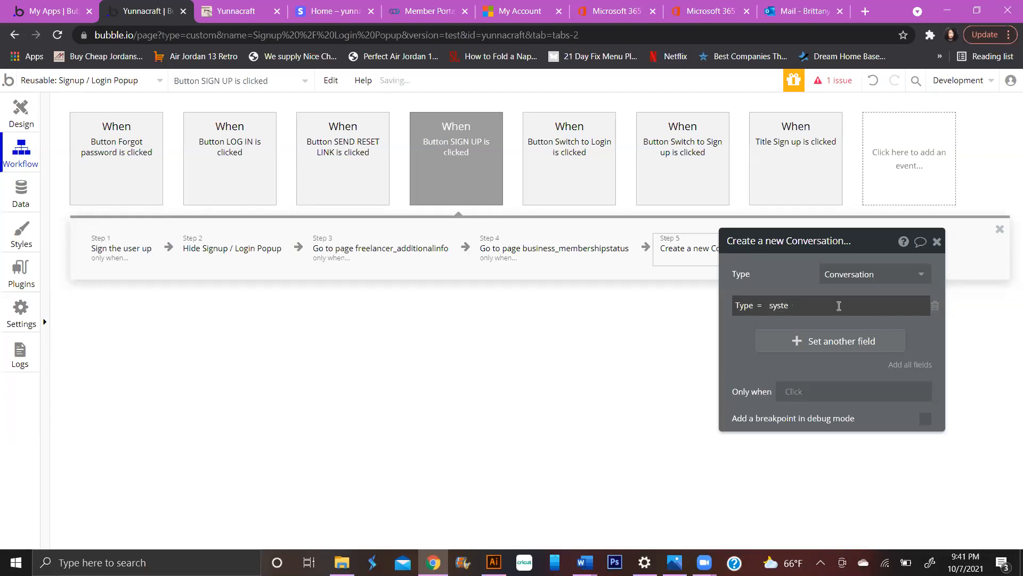
left_click(847, 302)
left_click(846, 303)
left_click(846, 303)
left_click(847, 303)
type("m")
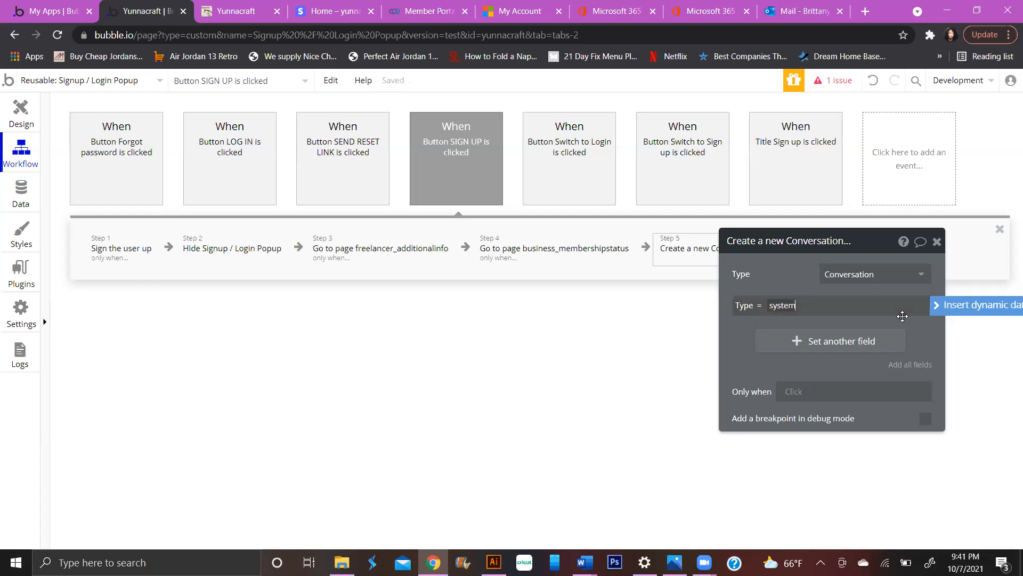
left_click(770, 307)
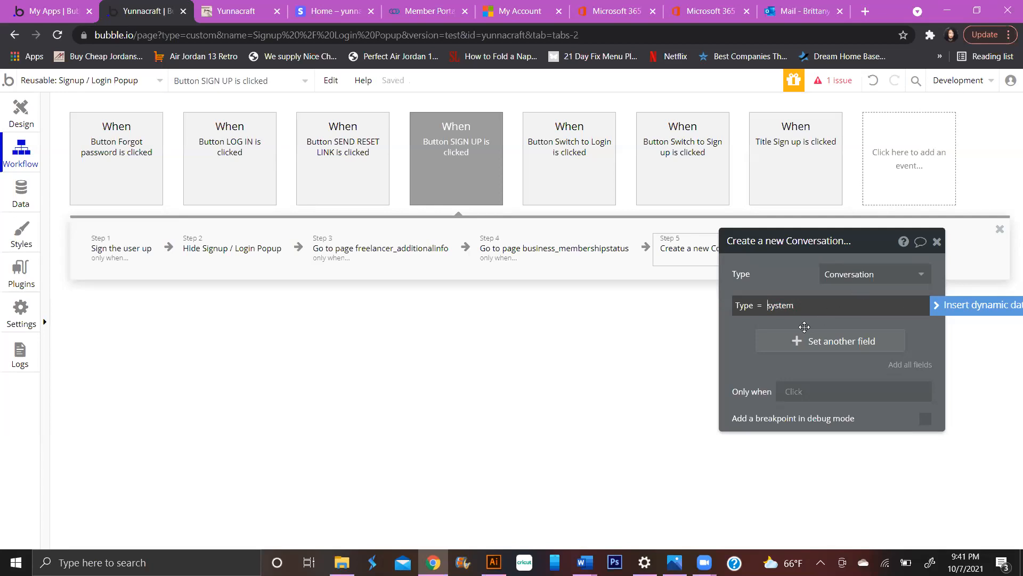
left_click(751, 327)
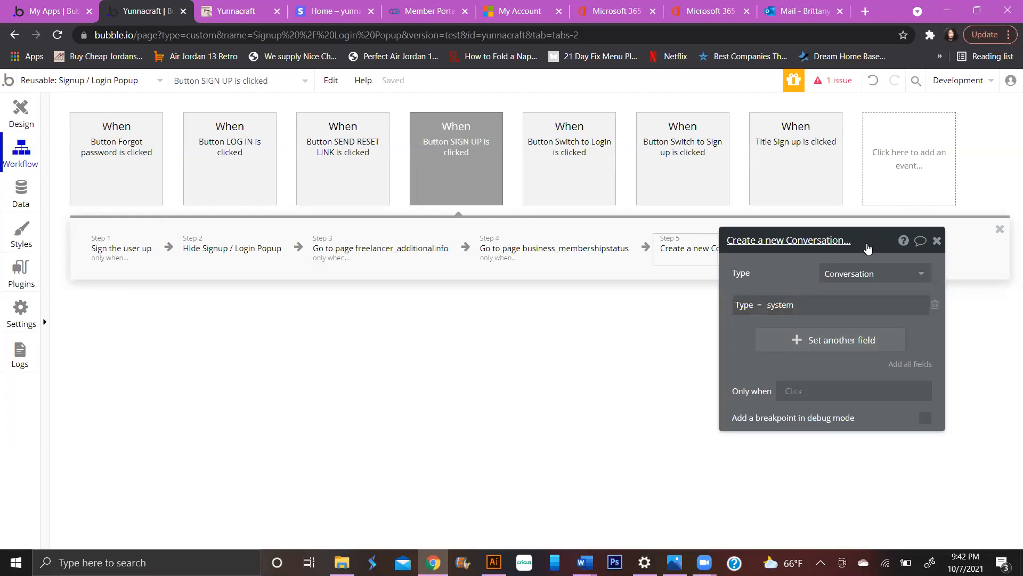
- Move Create a new Conversation to step 3, right after hiding the popup
left_click_drag(869, 247, 853, 303)
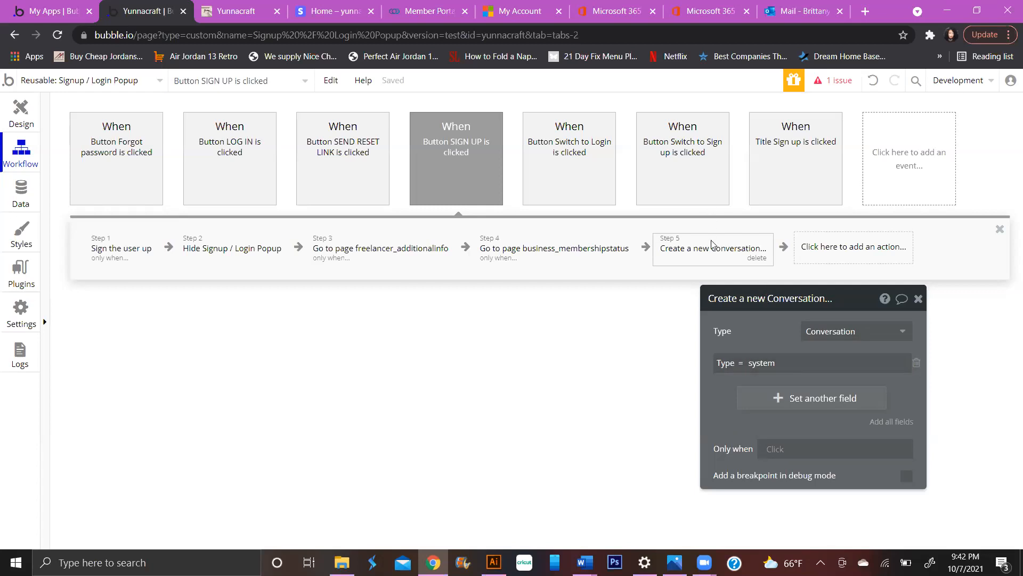
left_click_drag(706, 247, 340, 247)
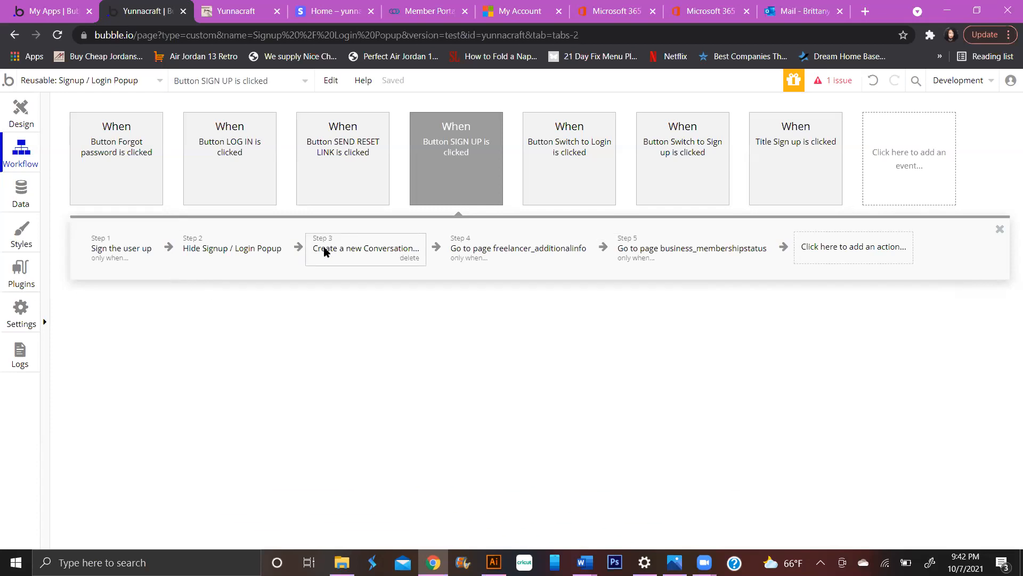
- Open App data and start a blank new User database entry
left_click(25, 203)
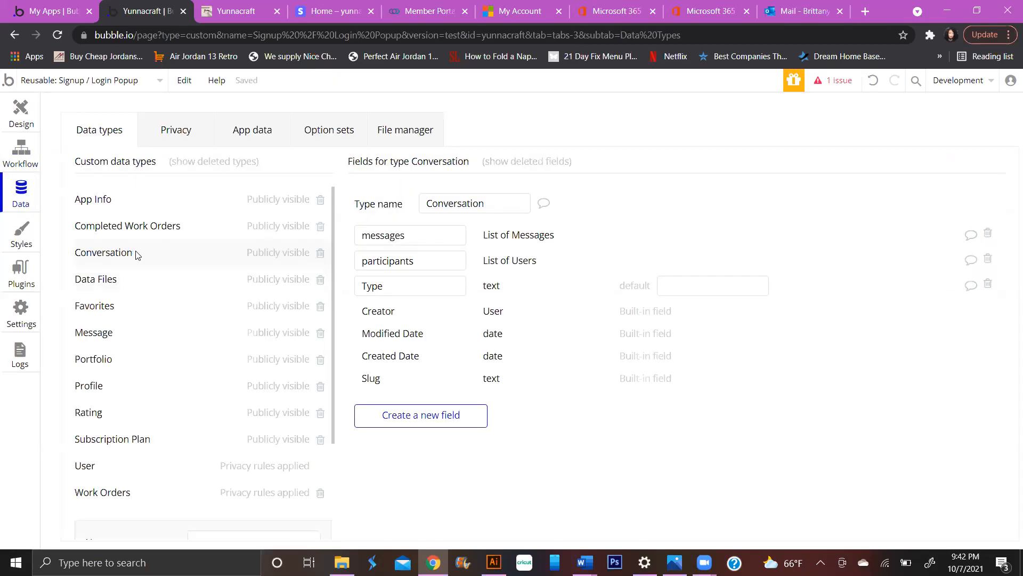
left_click(151, 468)
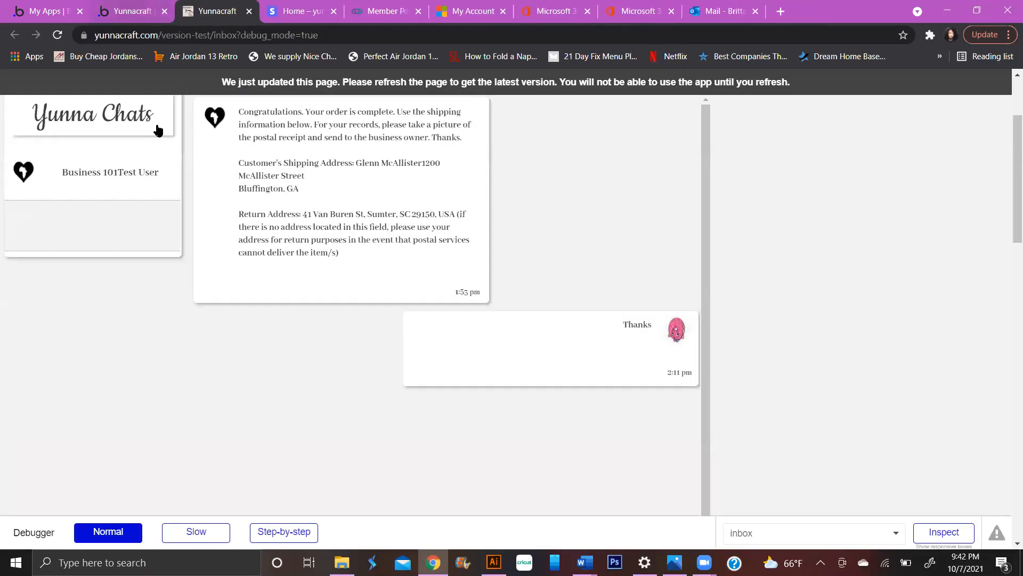
left_click(129, 16)
left_click(248, 133)
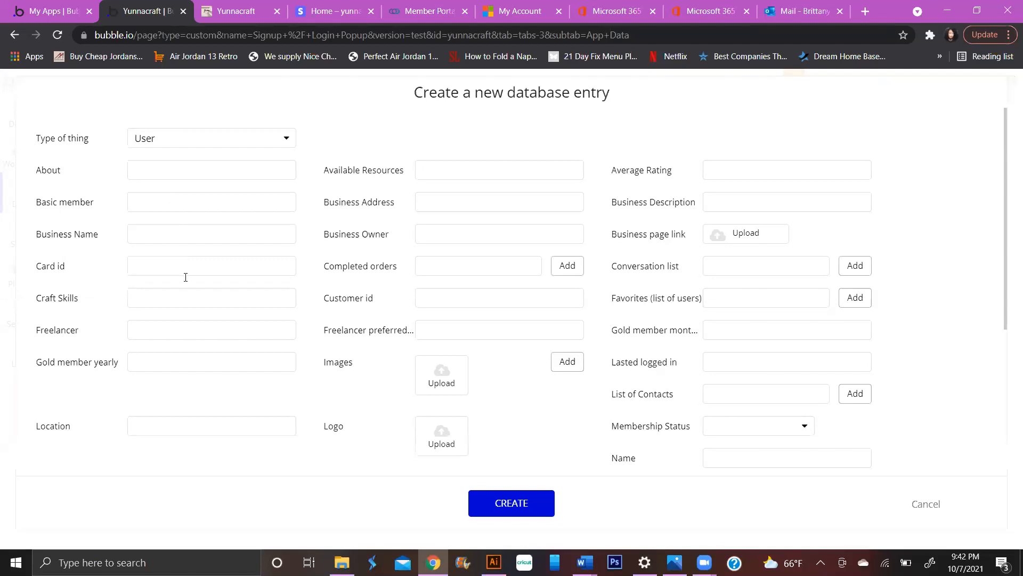
- Enter 'System User' as the Business Name and dismiss the missing-email error
left_click(138, 231)
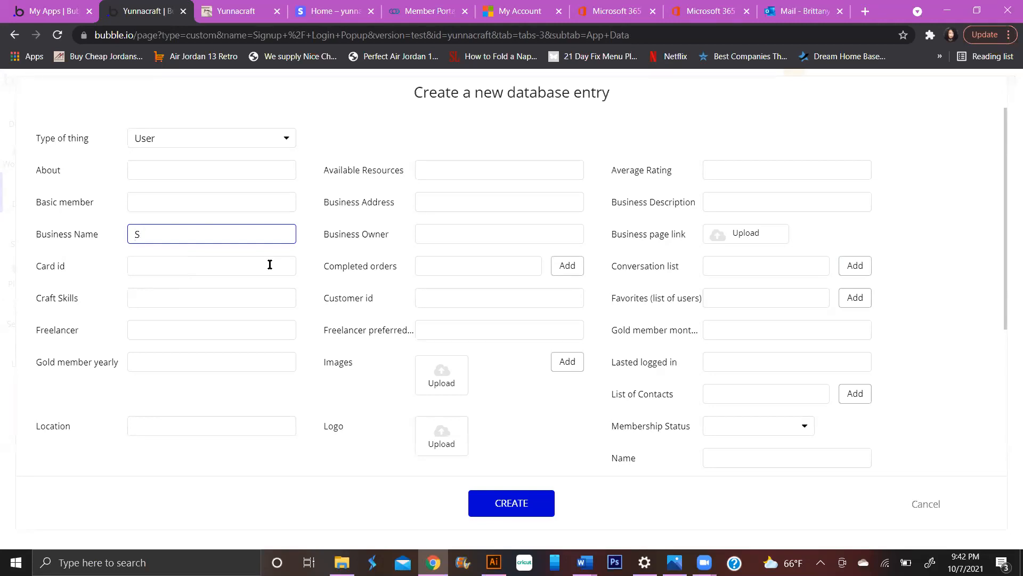
type("System")
type(" Uas")
key("BackSpace")
key("BackSpace")
type("ser")
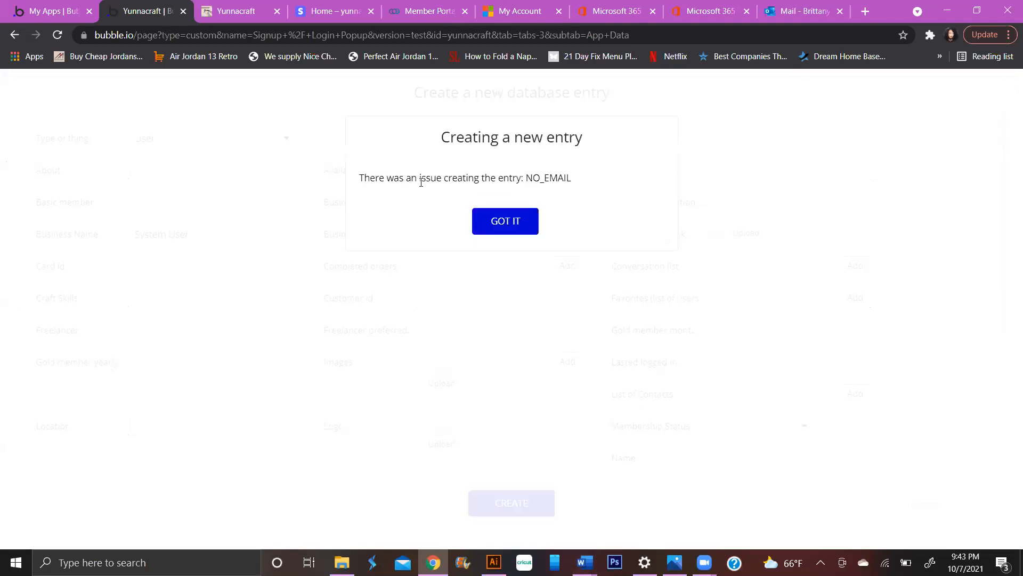
left_click(514, 225)
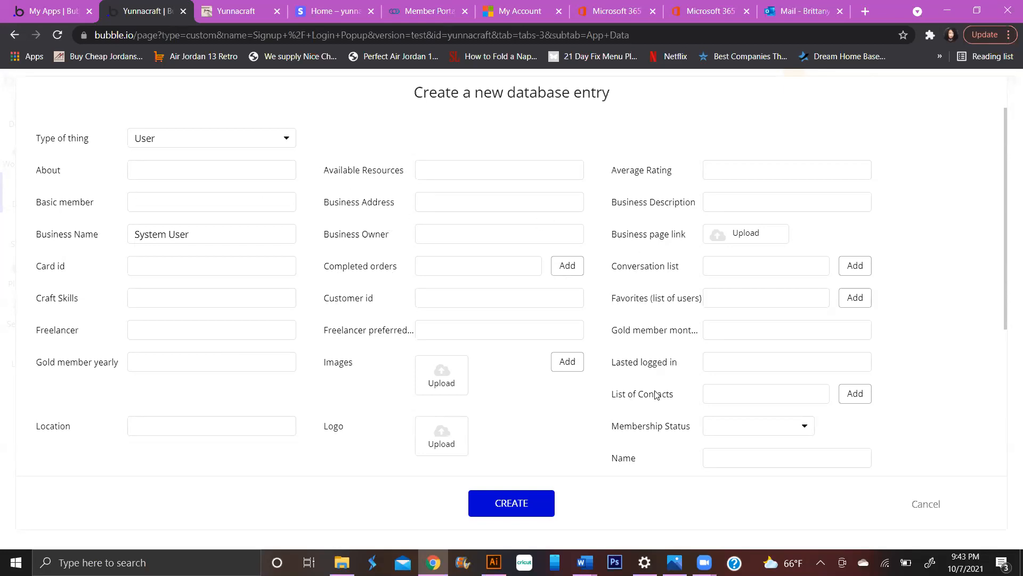
- Fill in the system user's e-mail address and create the User entry
scroll(403, 292, "down", 1)
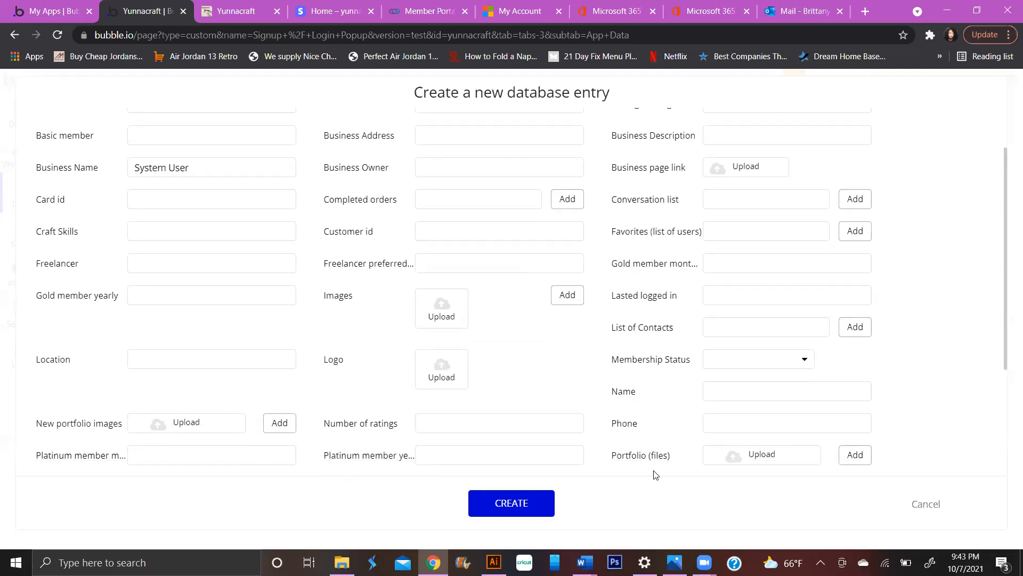
scroll(663, 435, "down", 2)
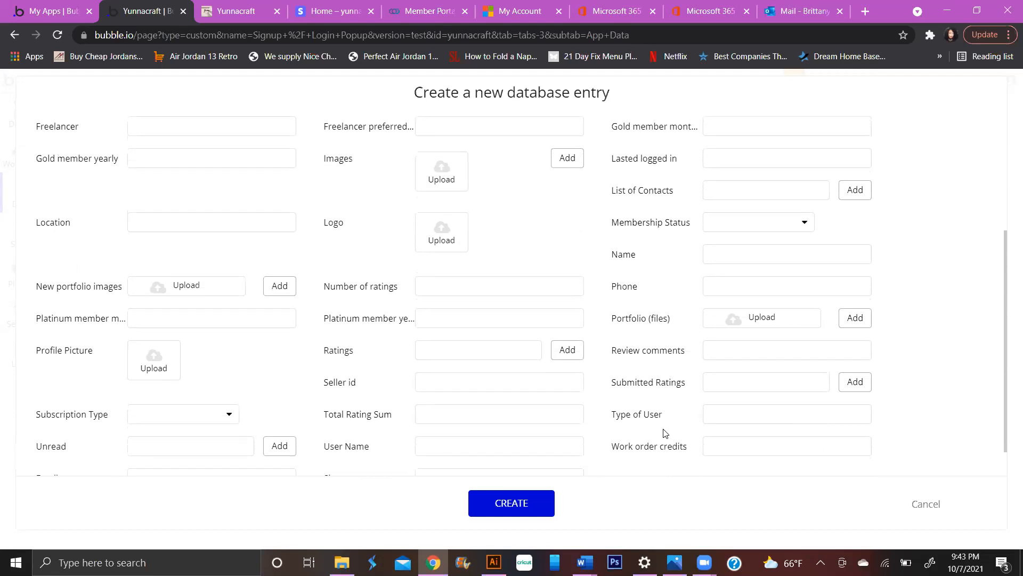
scroll(664, 435, "down", 1)
left_click(237, 436)
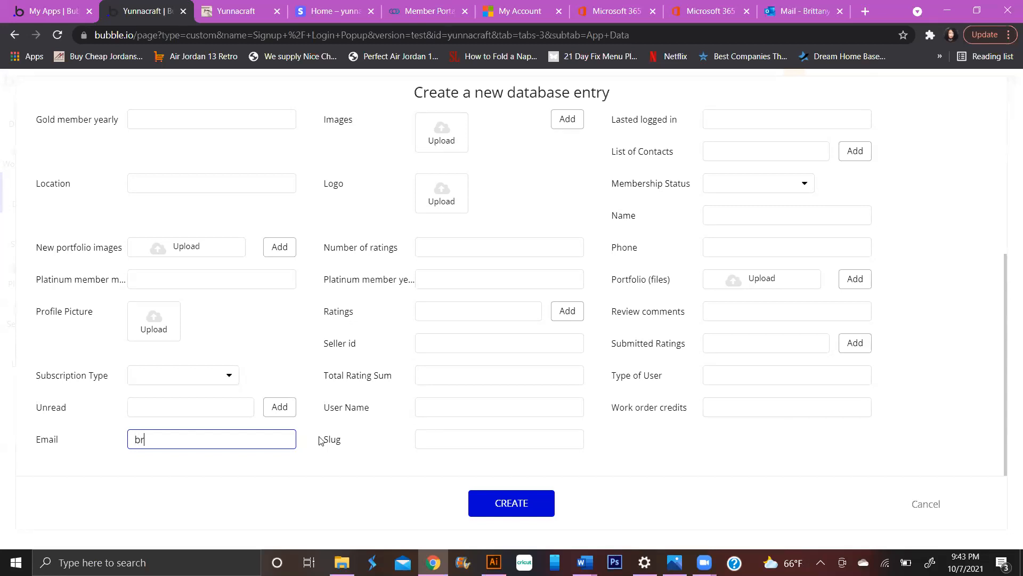
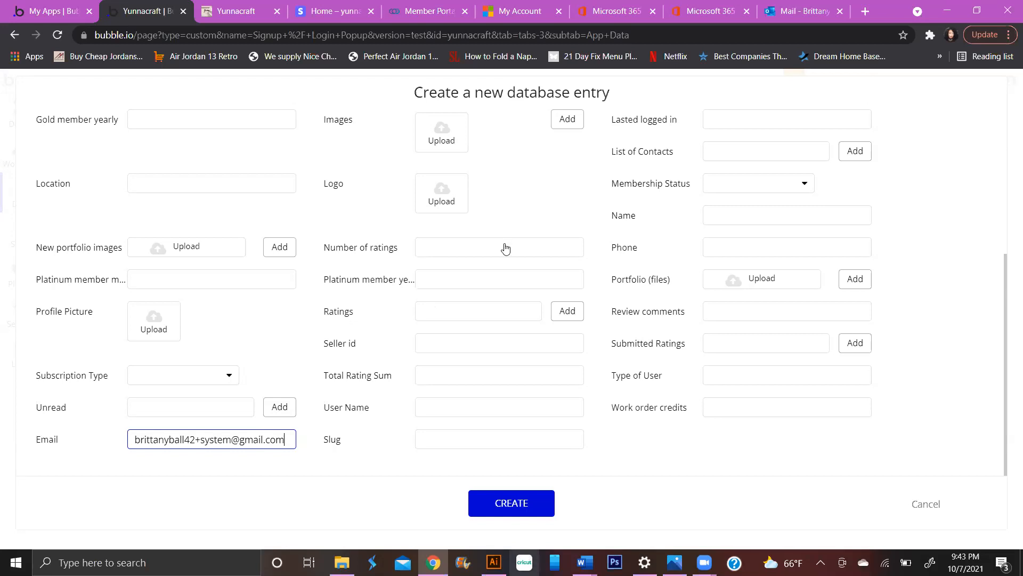
key("Return")
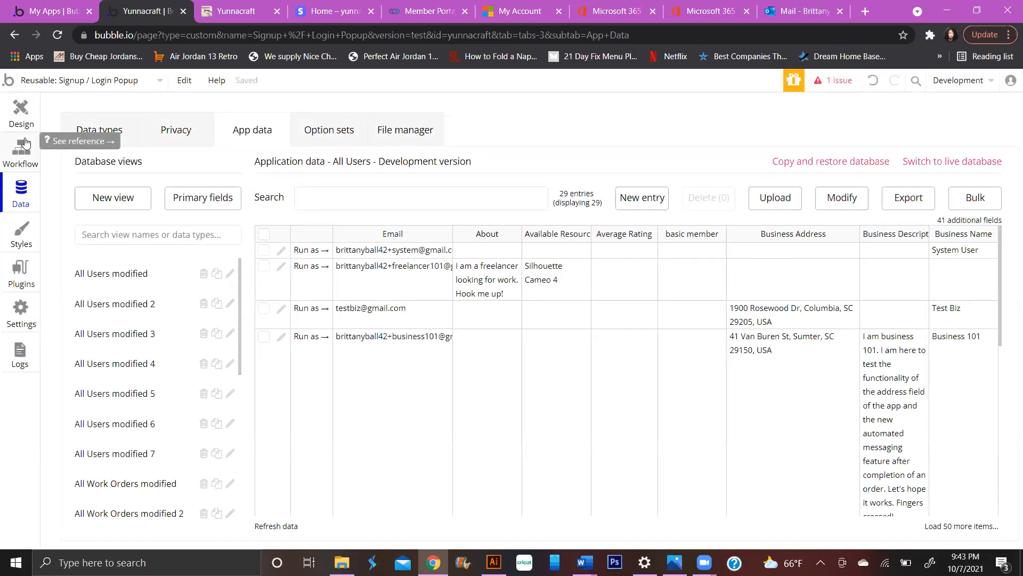
- Copy the System User record's Unique id, then cancel the edit popup without saving
left_click(281, 251)
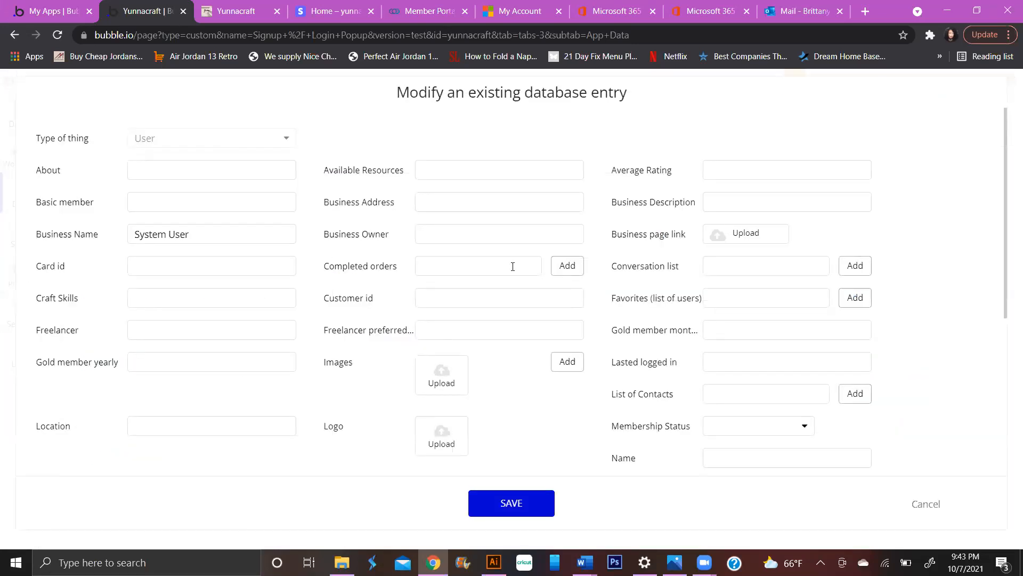
scroll(660, 317, "down", 5)
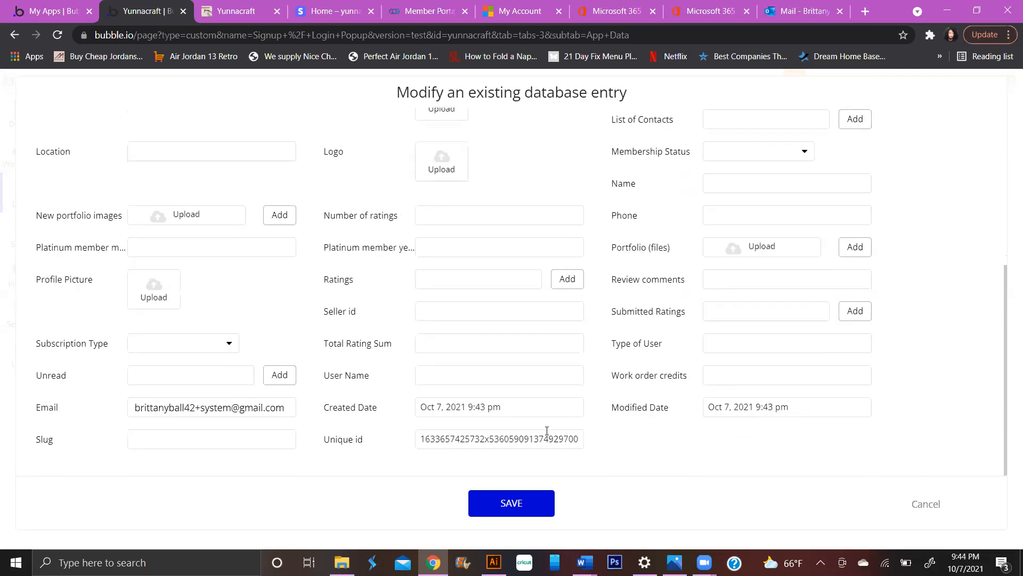
double_click(549, 437)
right_click(549, 437)
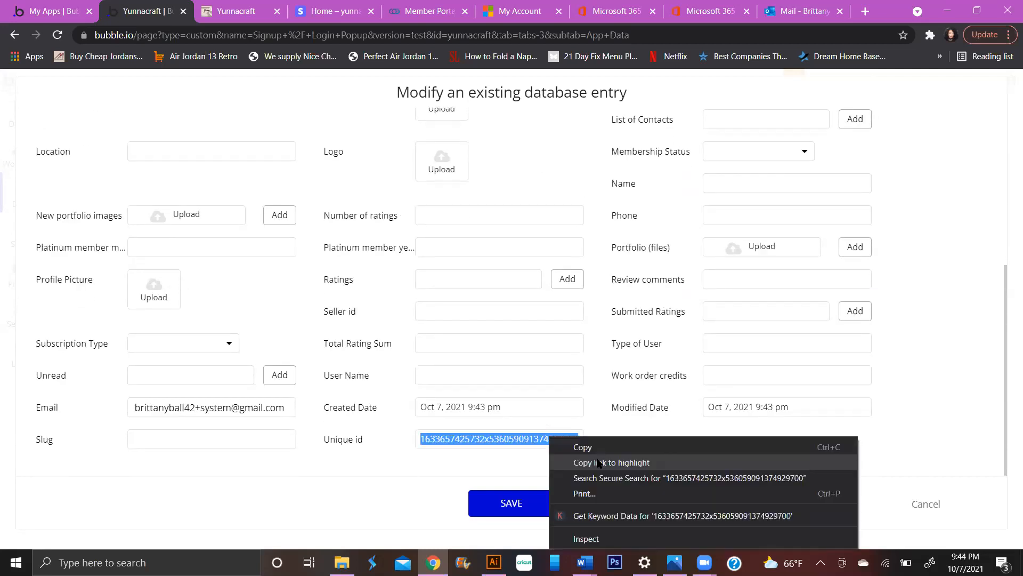
left_click(594, 448)
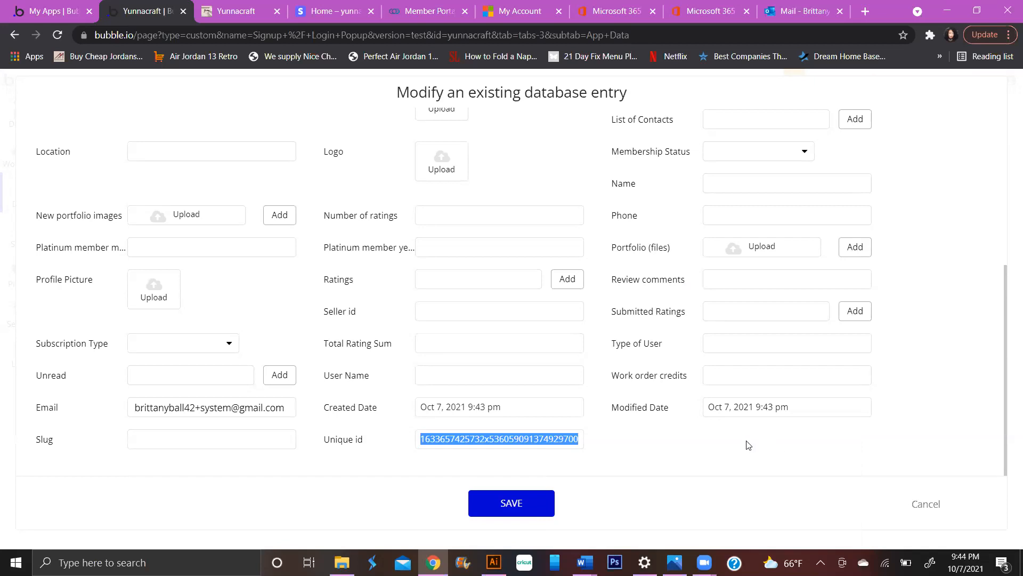
left_click(20, 151)
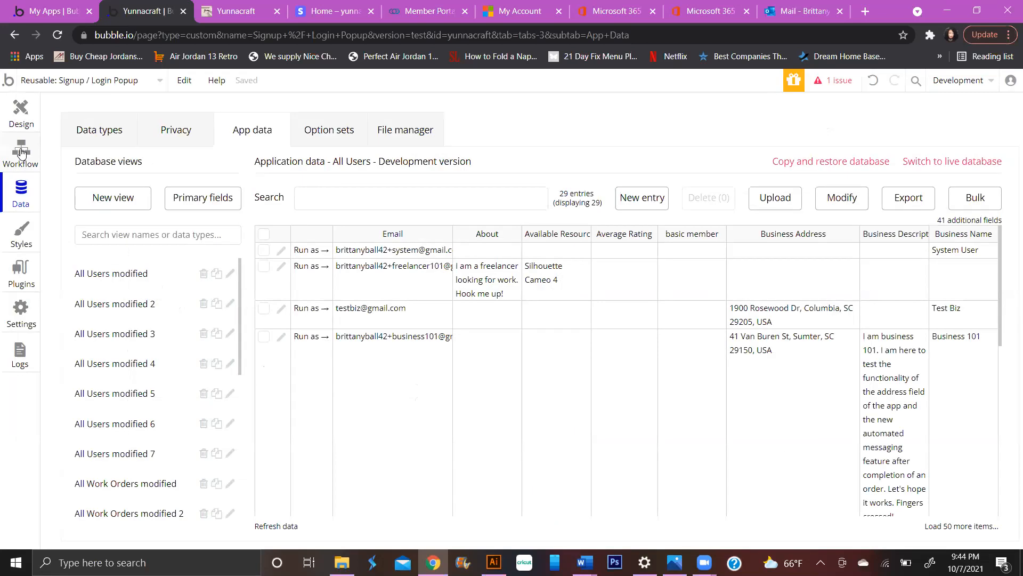
left_click(20, 151)
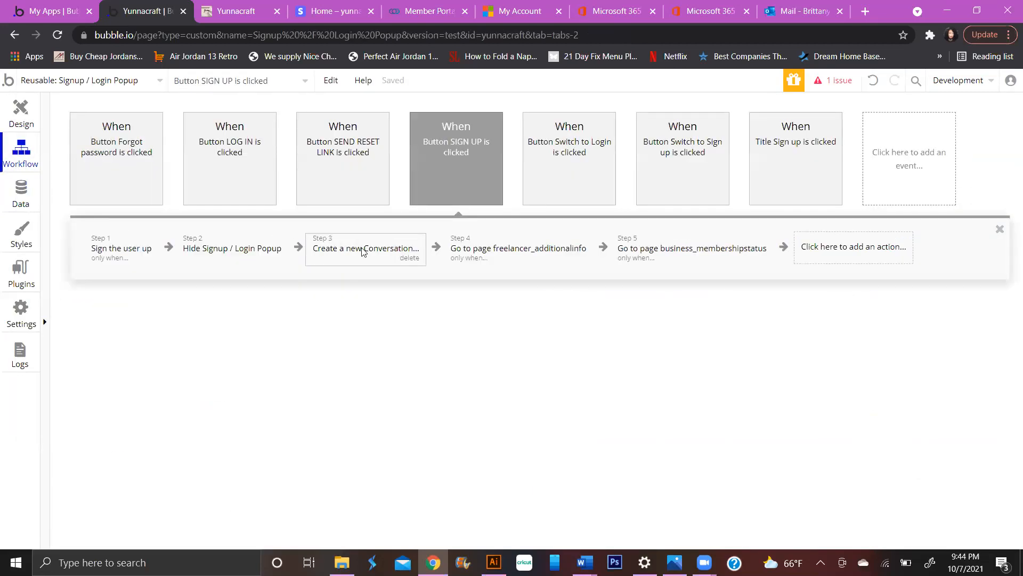
- In the Create a new Conversation step, set participants to add Current User
left_click(363, 251)
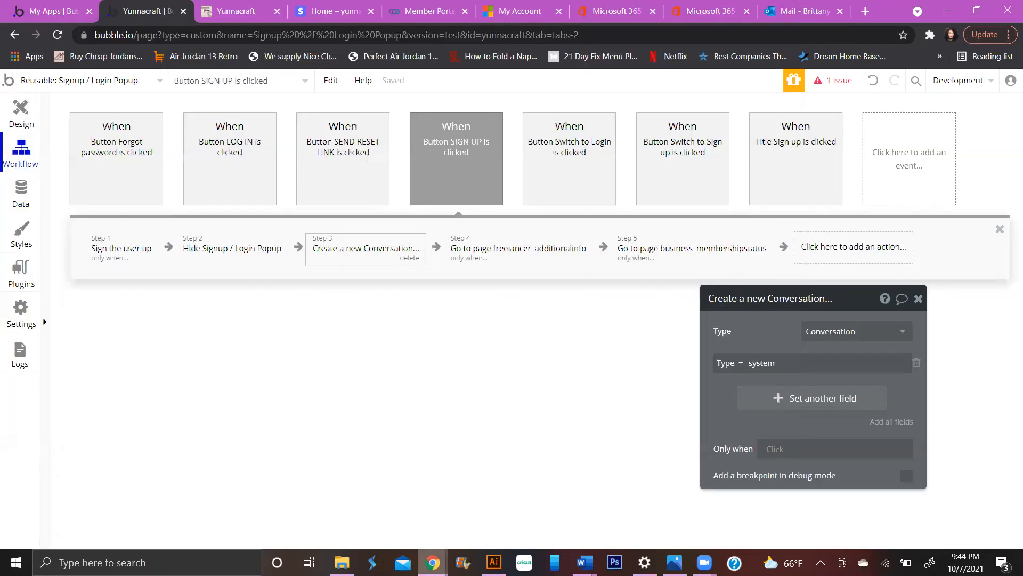
mouse_move(433, 563)
left_click(780, 400)
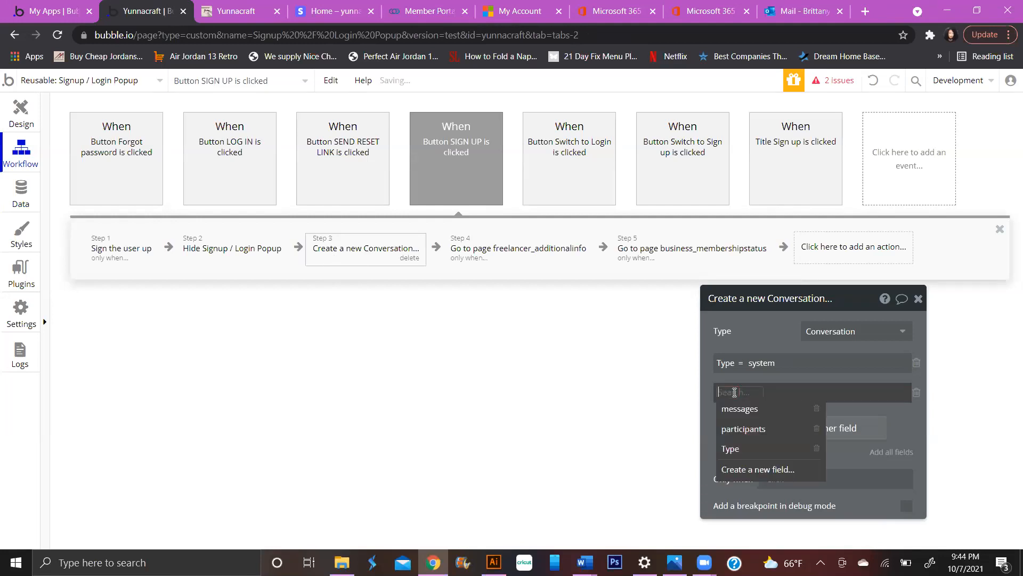
left_click(747, 430)
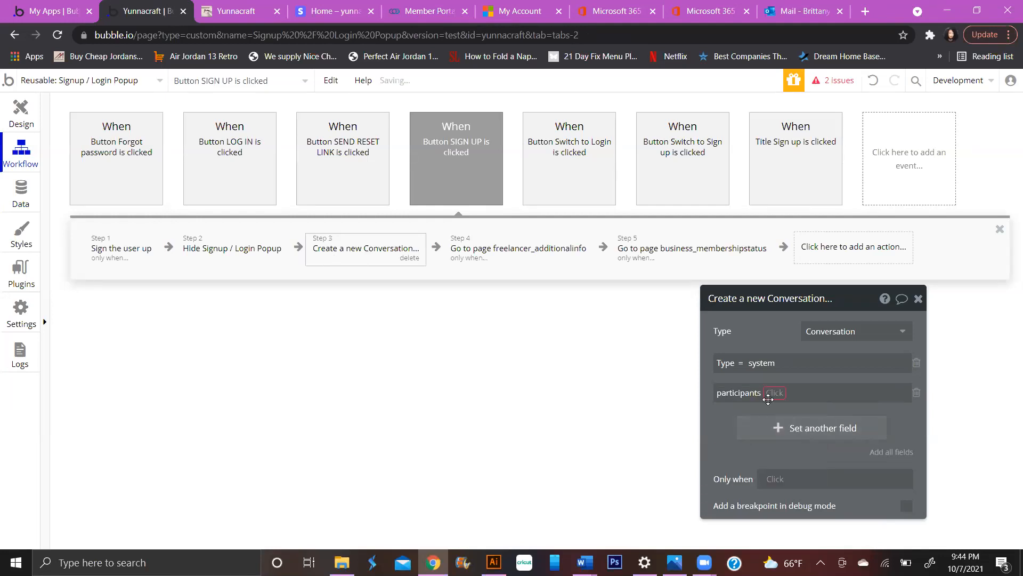
left_click(773, 393)
left_click(777, 410)
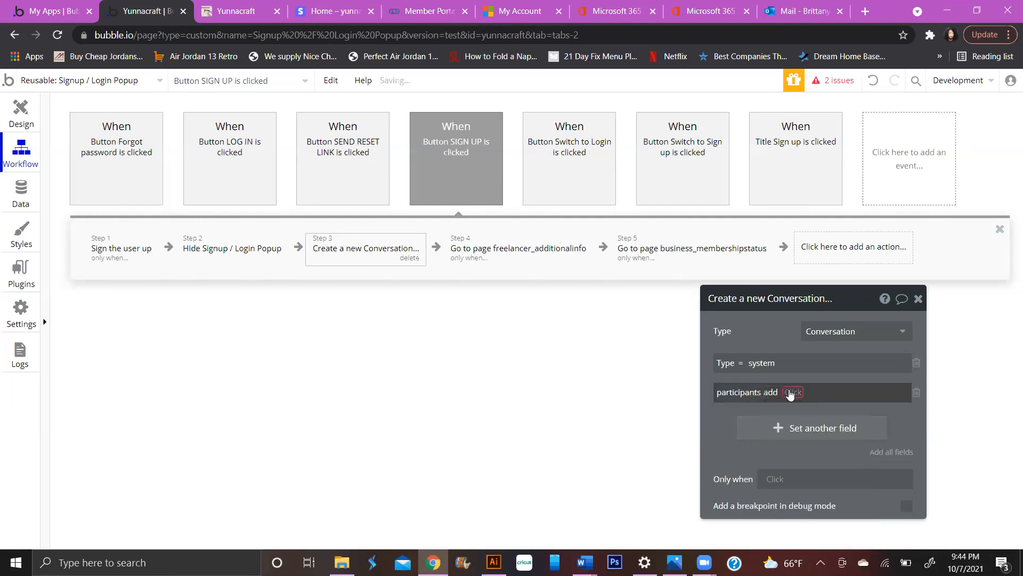
left_click(815, 427)
- Add a second participants add row and open its value list
left_click(803, 434)
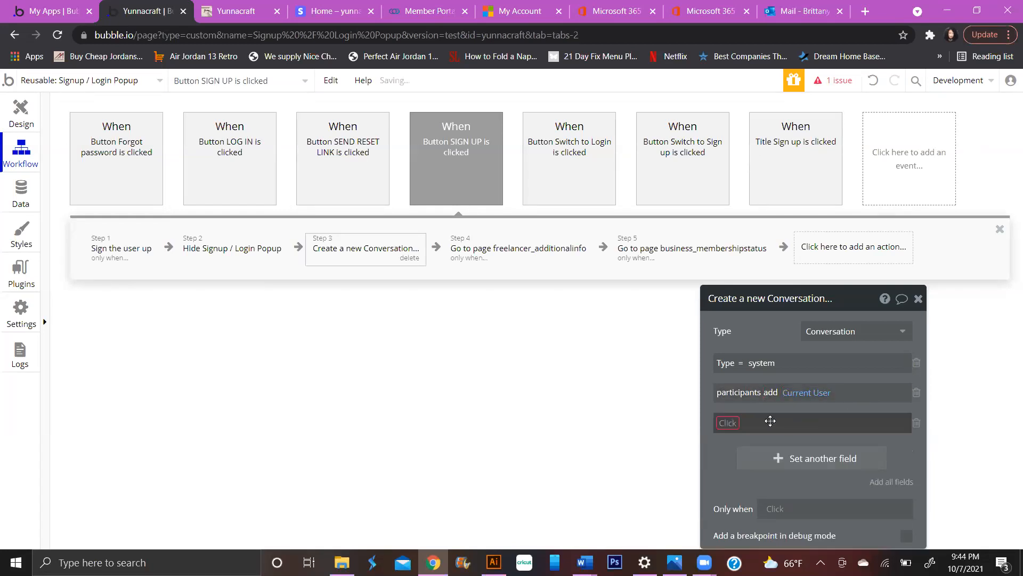
left_click(730, 424)
left_click(745, 459)
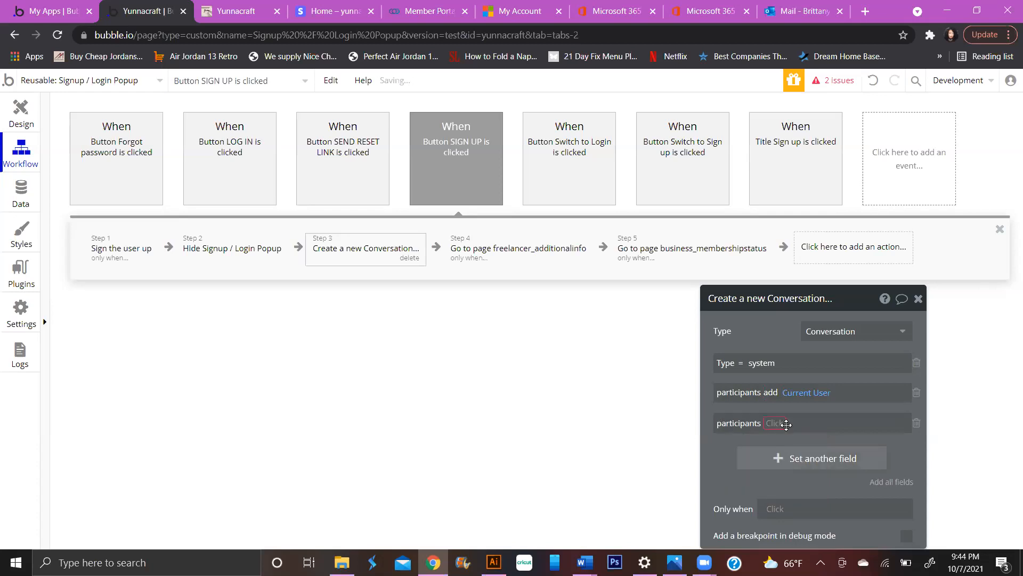
left_click(776, 423)
left_click(781, 438)
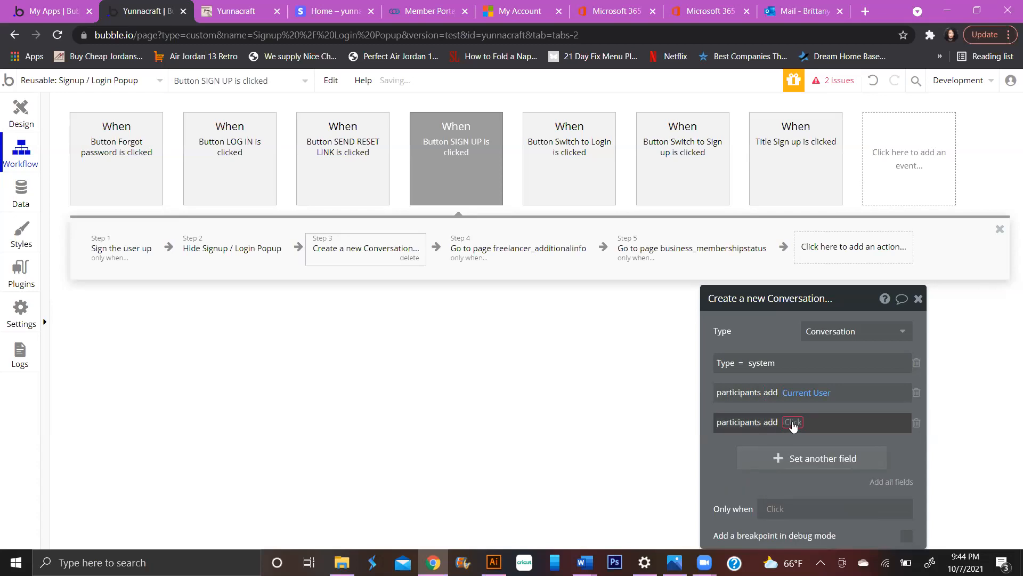
left_click(792, 422)
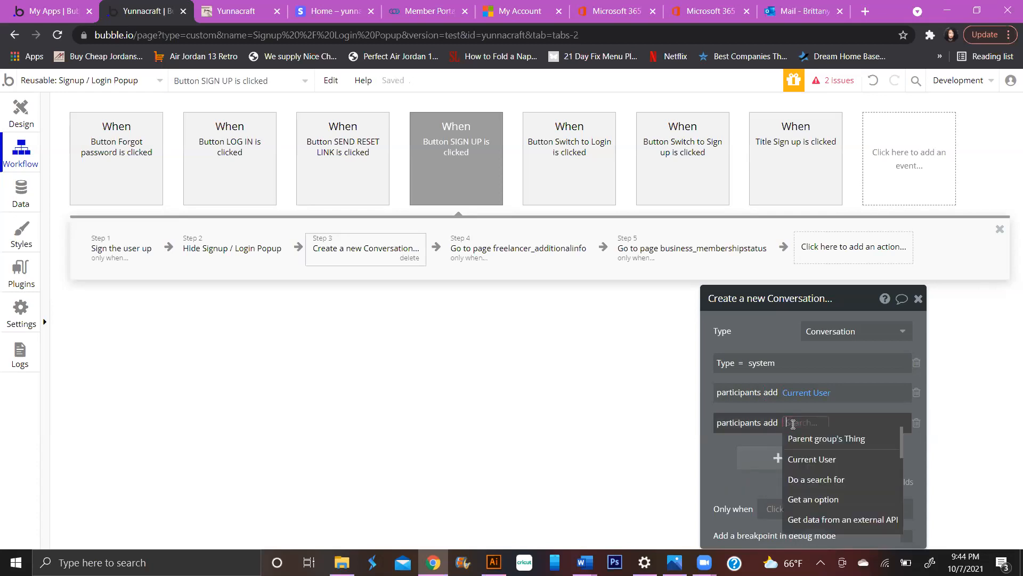
- Start a Search for Users on the second participants value, constrained by unique id
left_click(811, 479)
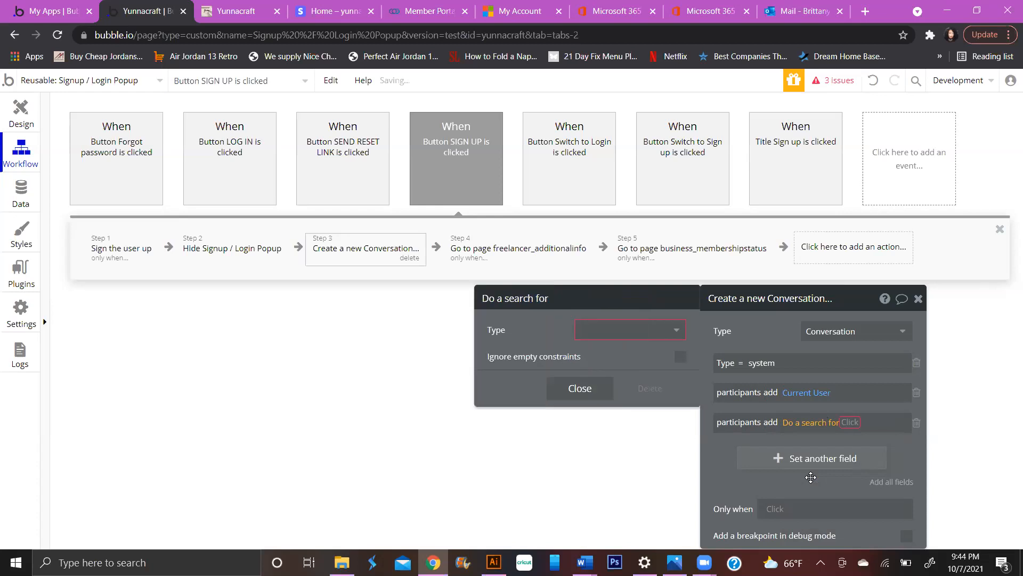
left_click(630, 339)
left_click(624, 351)
left_click(612, 368)
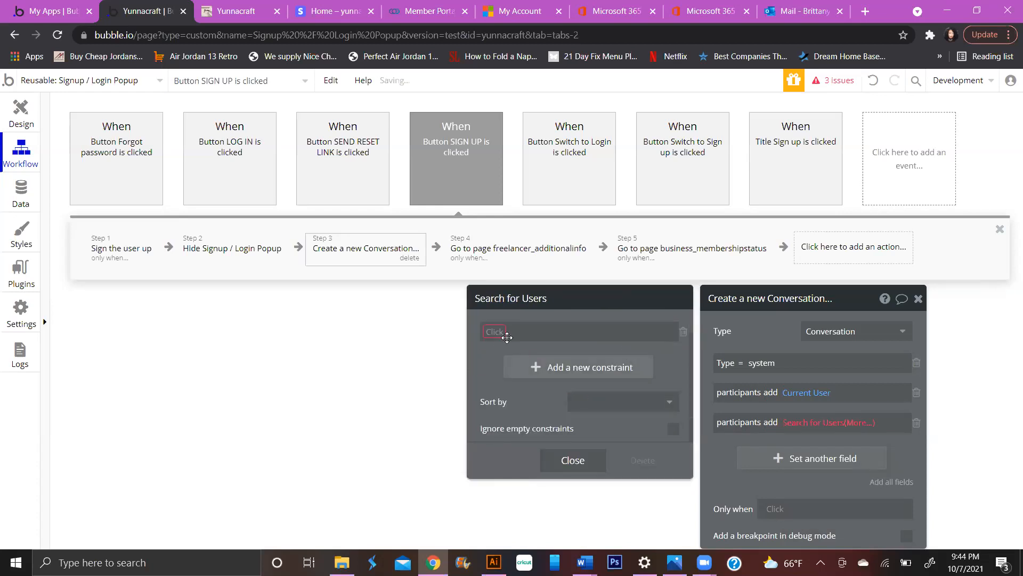
left_click(499, 331)
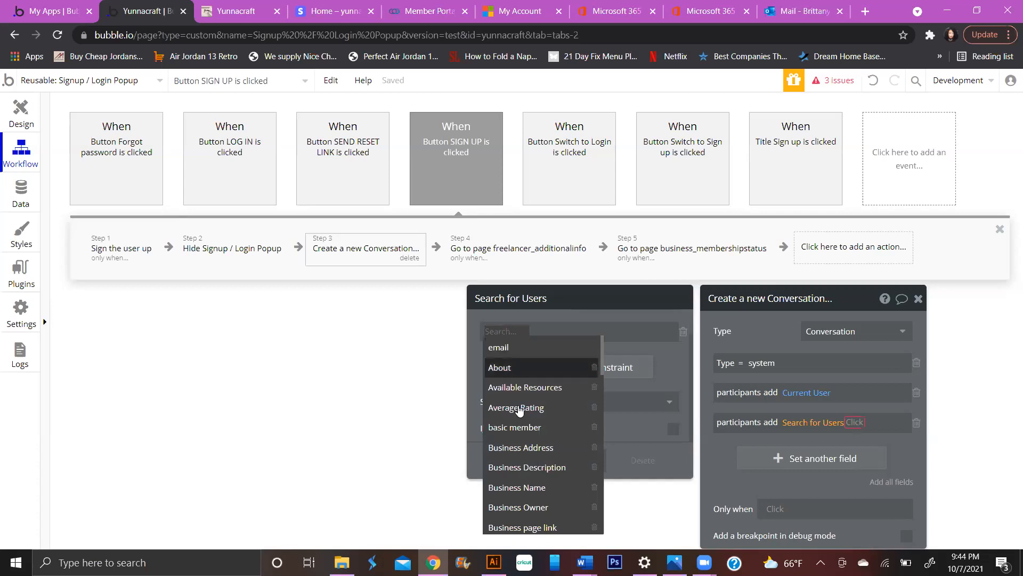
type("u")
scroll(521, 412, "down", 1)
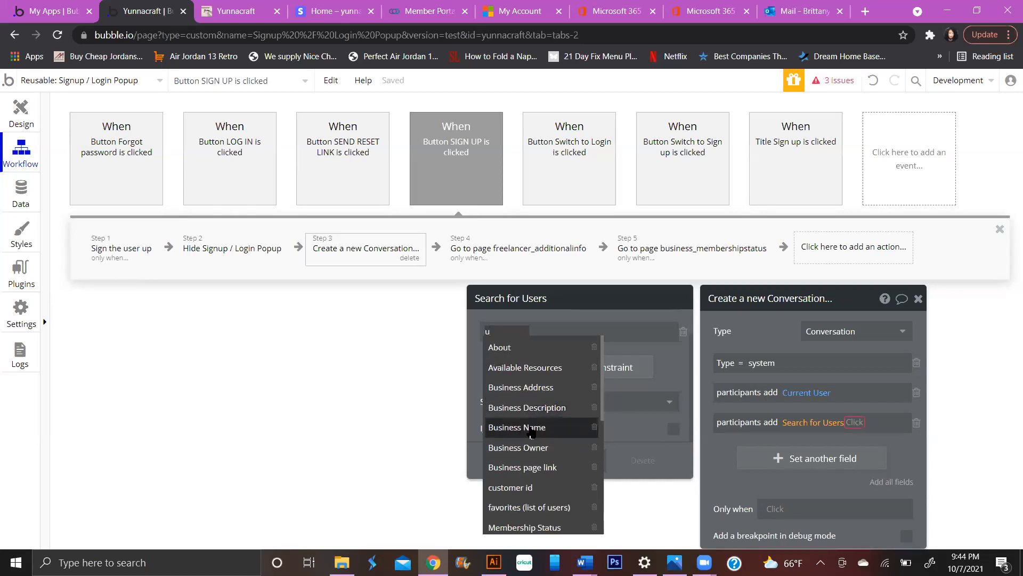
type("ni")
left_click(531, 347)
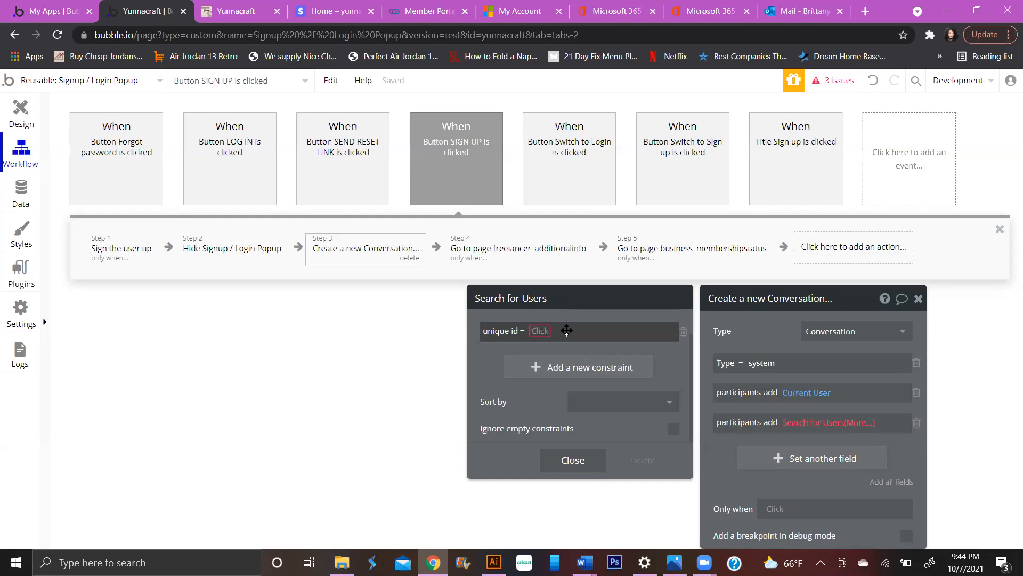
- Keep the = comparison, then delete the unfinished search and reopen the value choices
left_click(522, 331)
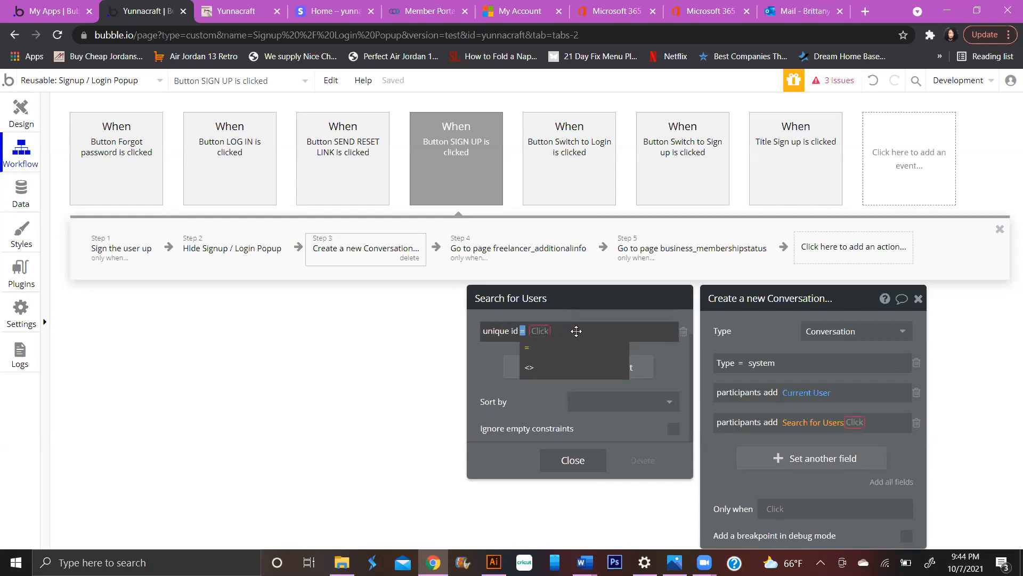
left_click(575, 329)
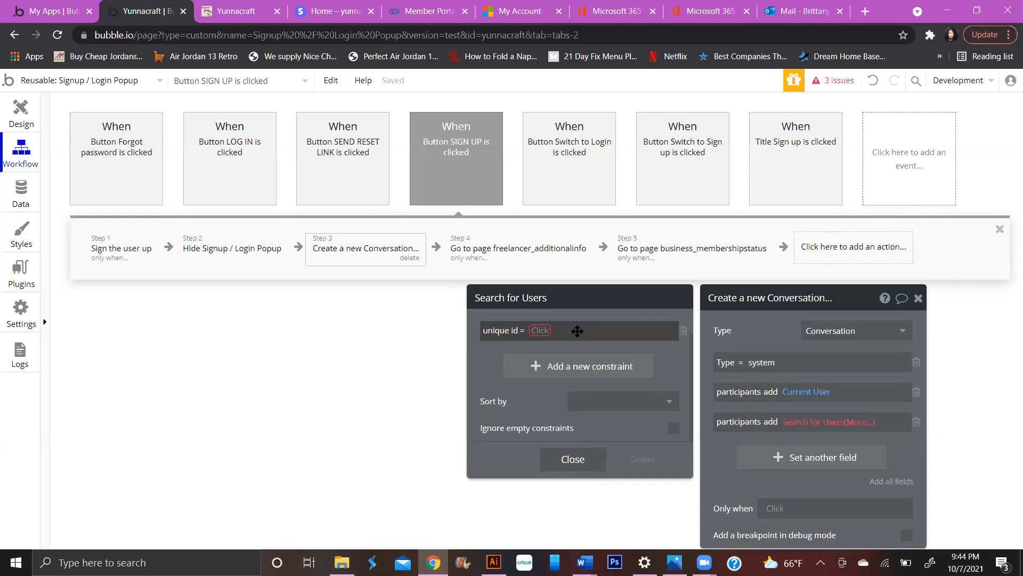
left_click(596, 464)
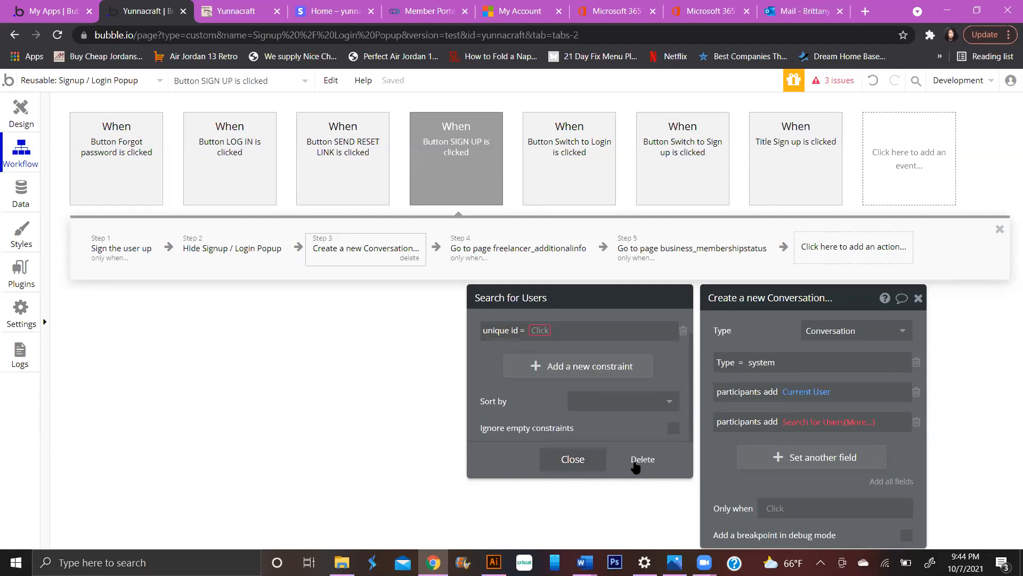
left_click(792, 423)
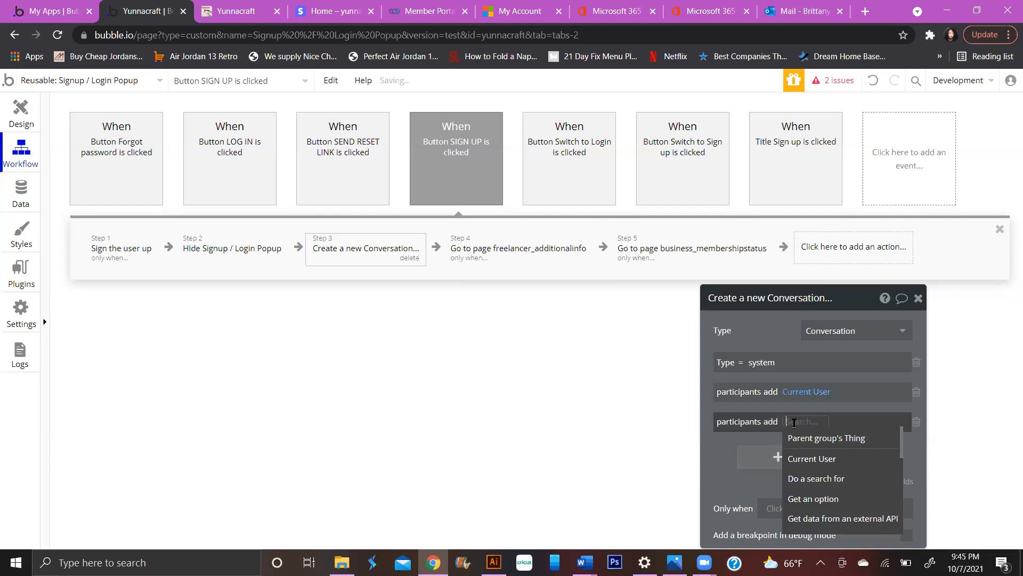
- Set the value to Do a search for Users with a unique id = constraint
left_click(815, 479)
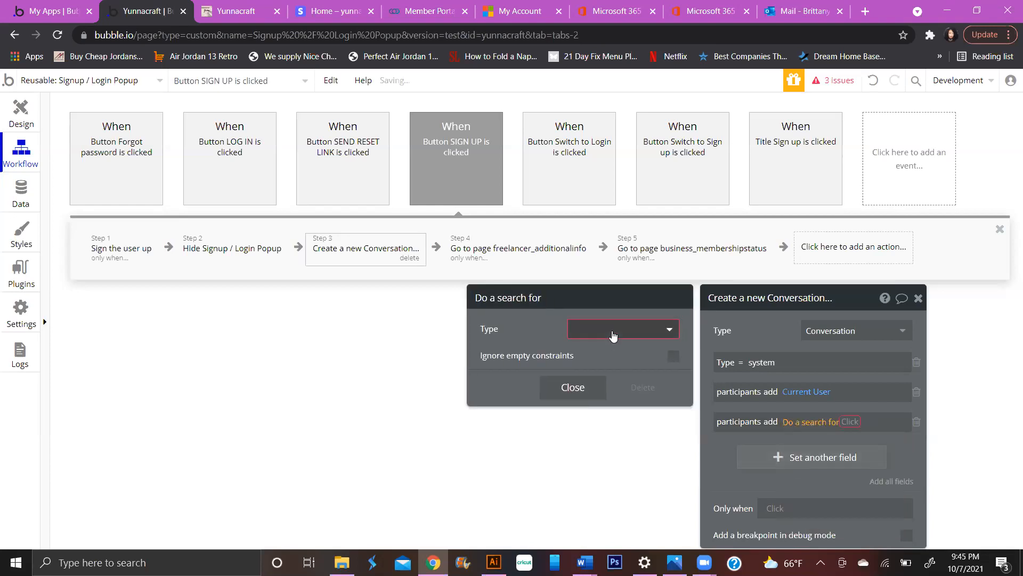
left_click(612, 336)
left_click(606, 351)
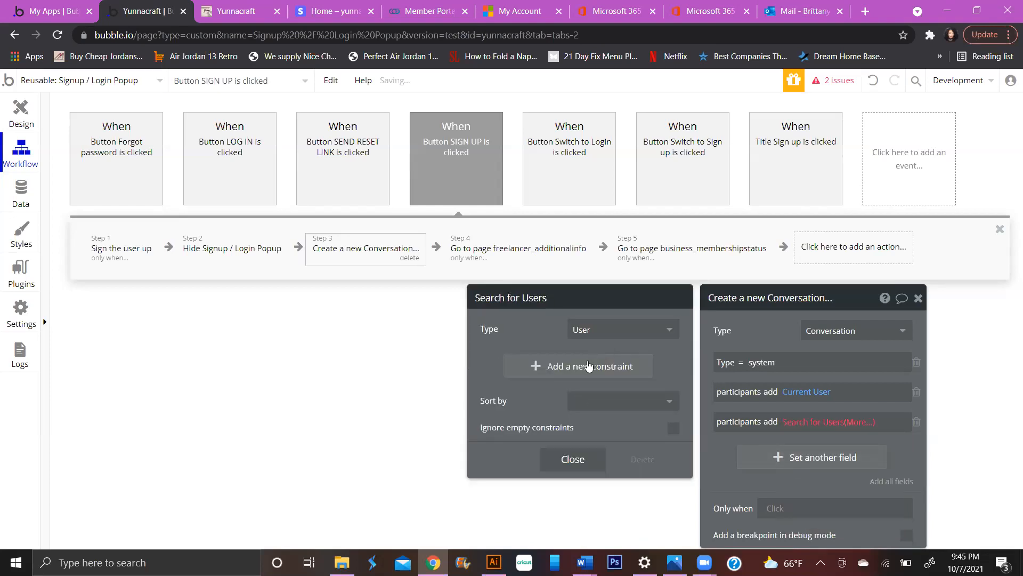
left_click(588, 365)
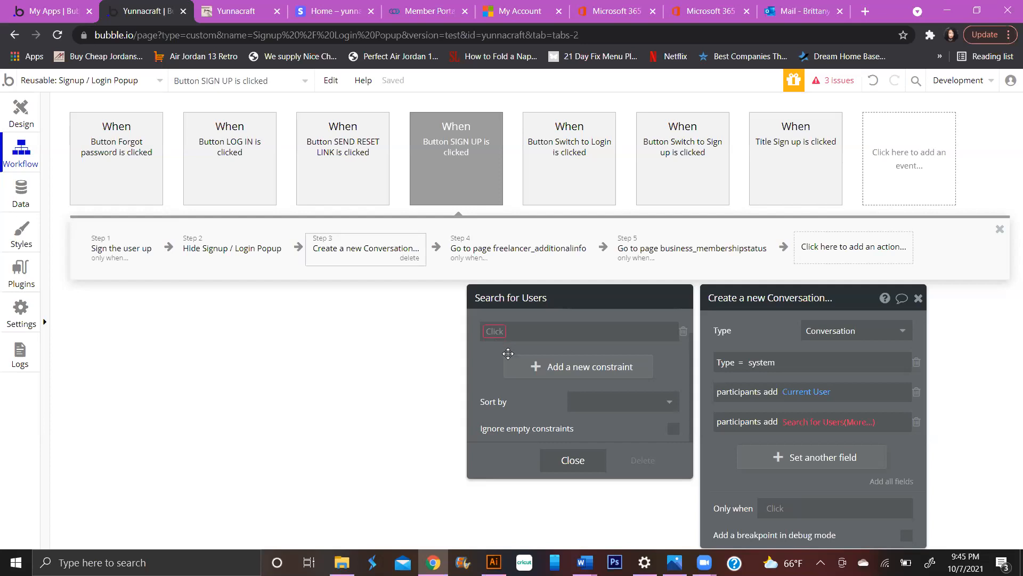
left_click(543, 367)
scroll(546, 364, "up", 1)
scroll(546, 363, "down", 1)
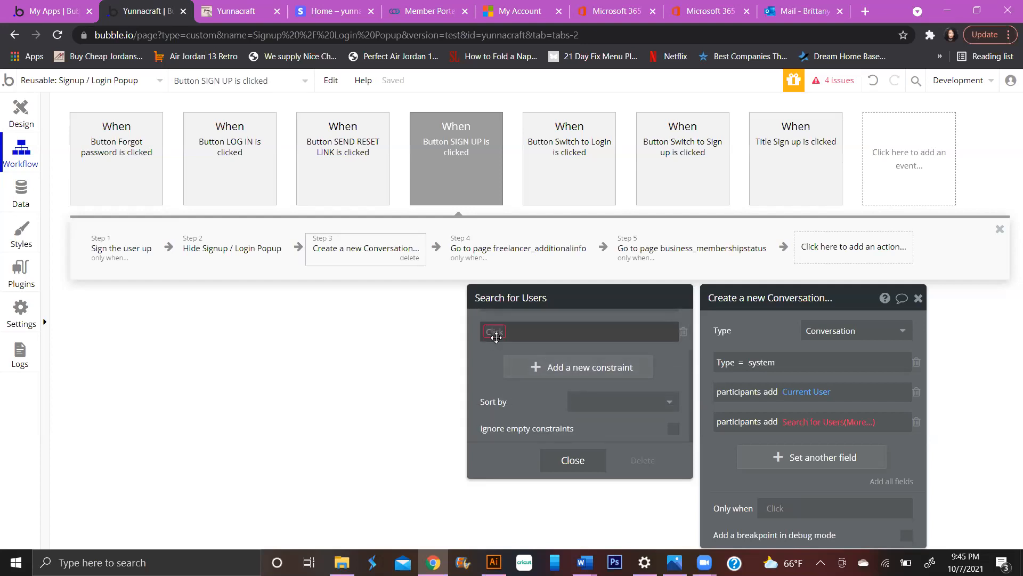
left_click(536, 380)
left_click(498, 361)
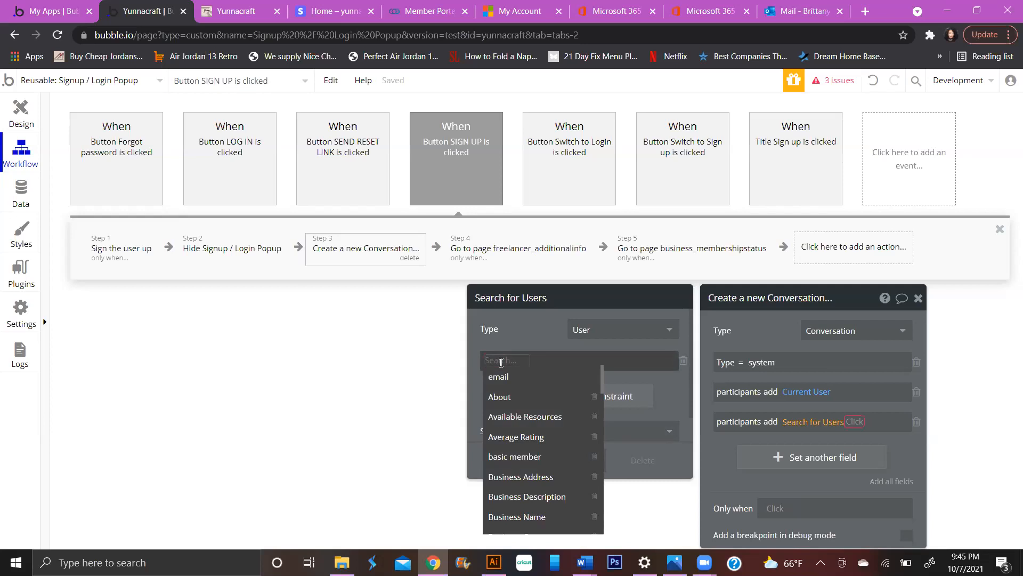
type("u")
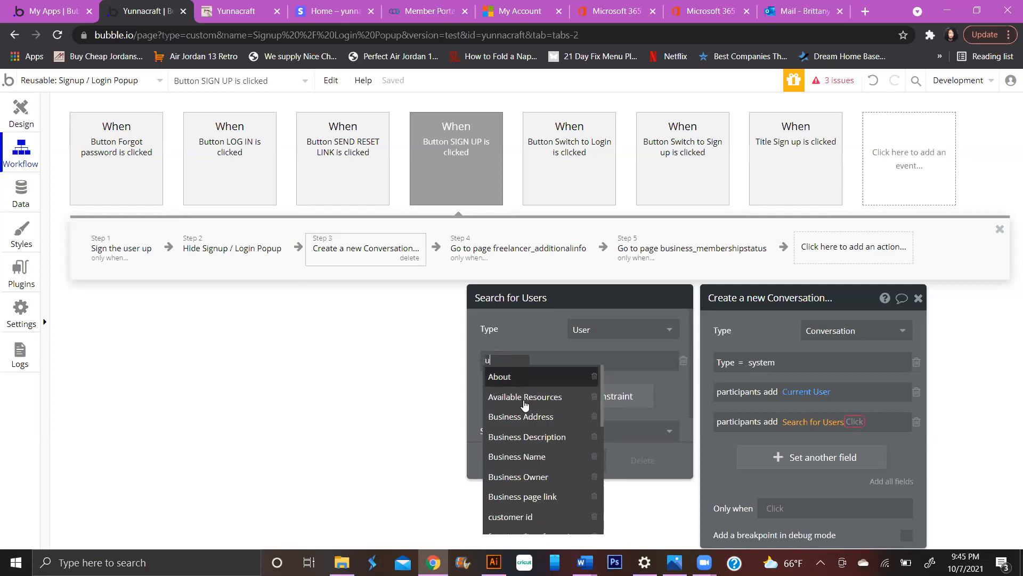
type("n")
left_click(524, 402)
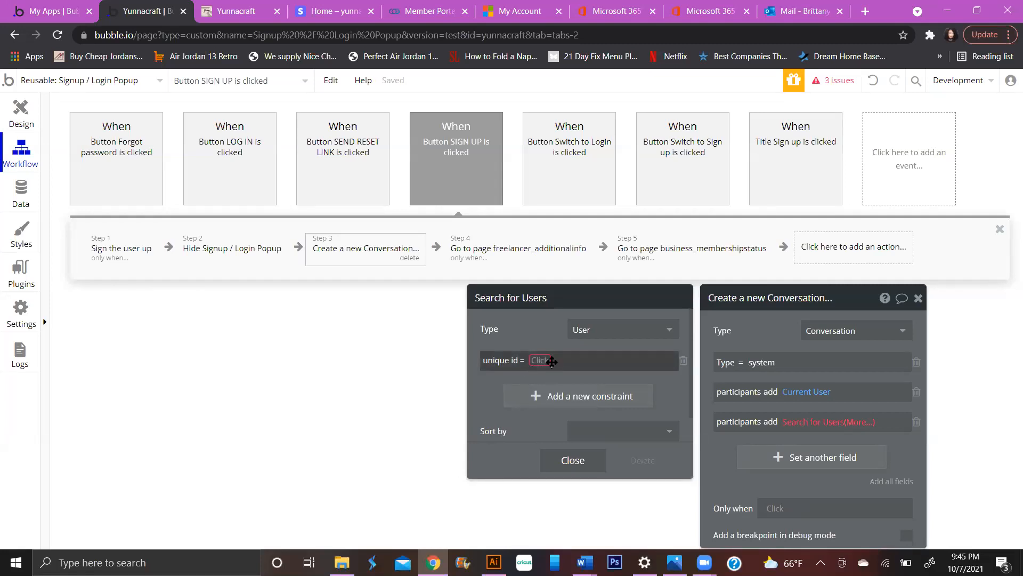
- Paste the copied System User id as the unique id value and close the search
left_click(548, 361)
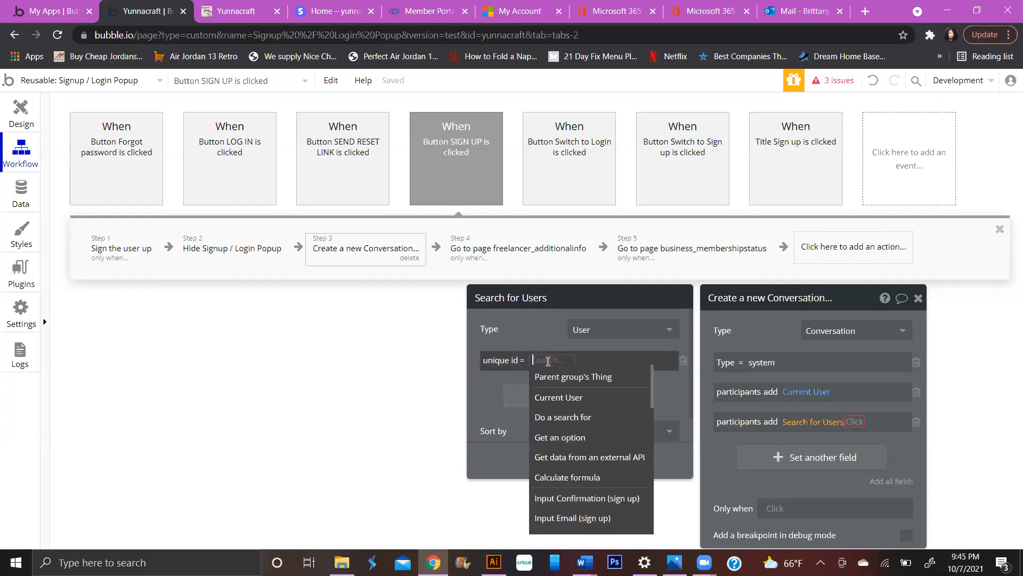
right_click(549, 361)
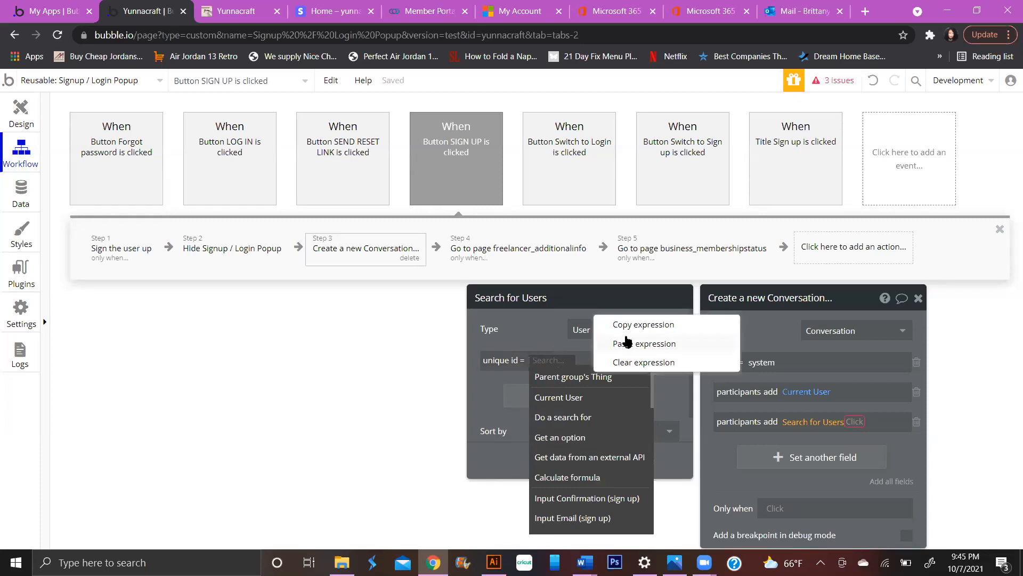
left_click(553, 361)
right_click(553, 361)
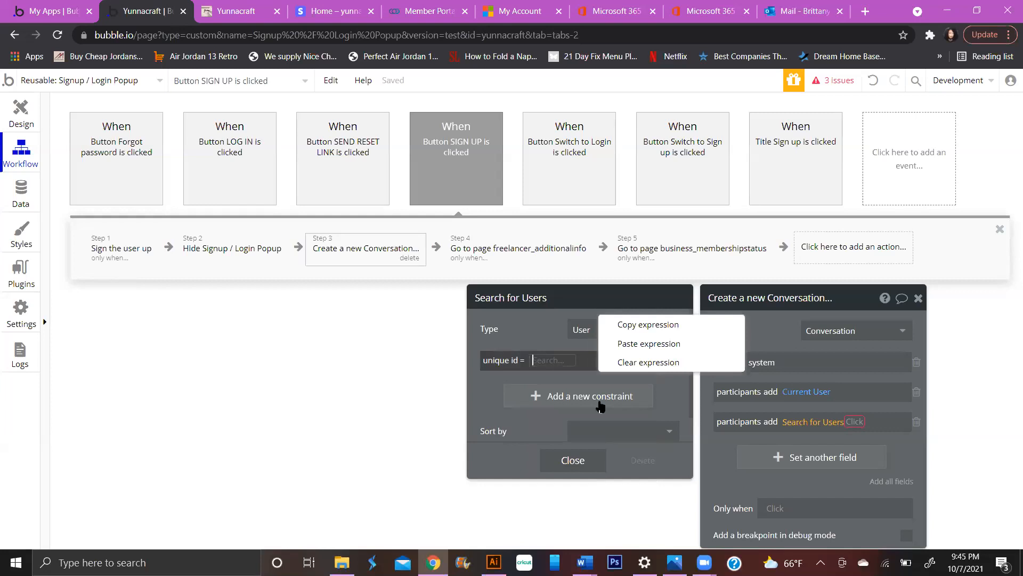
type("374929700")
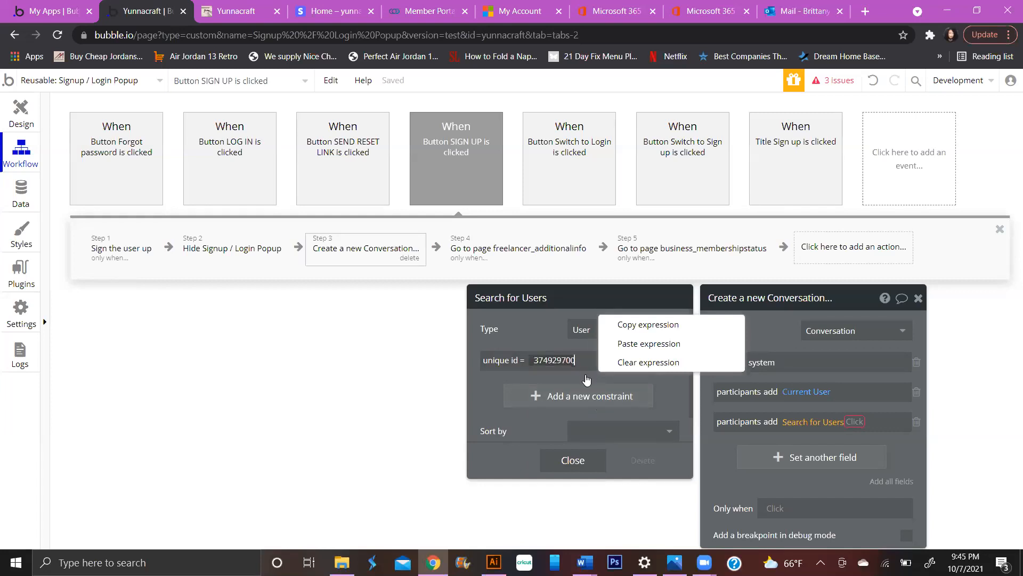
left_click(586, 380)
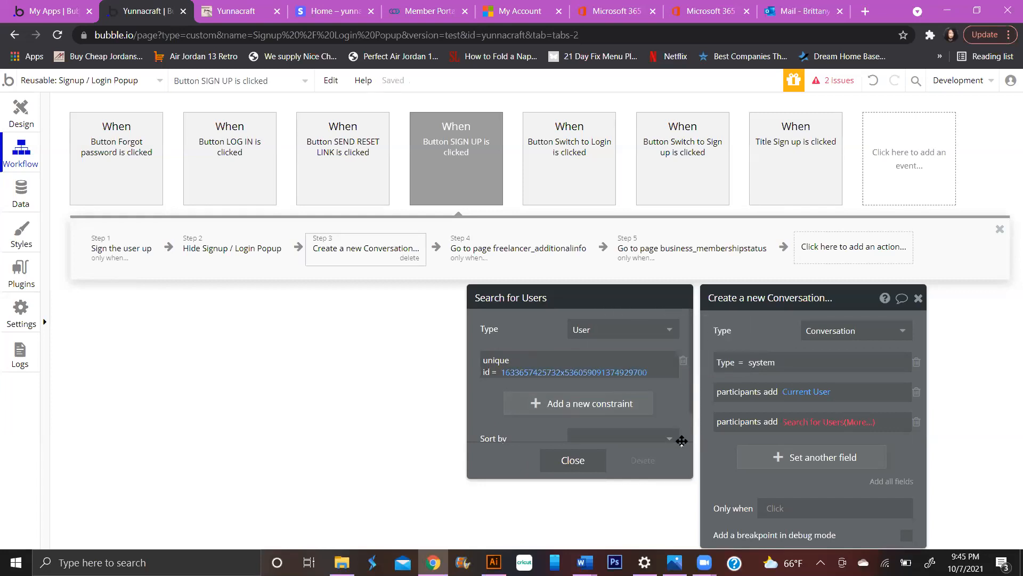
left_click(577, 460)
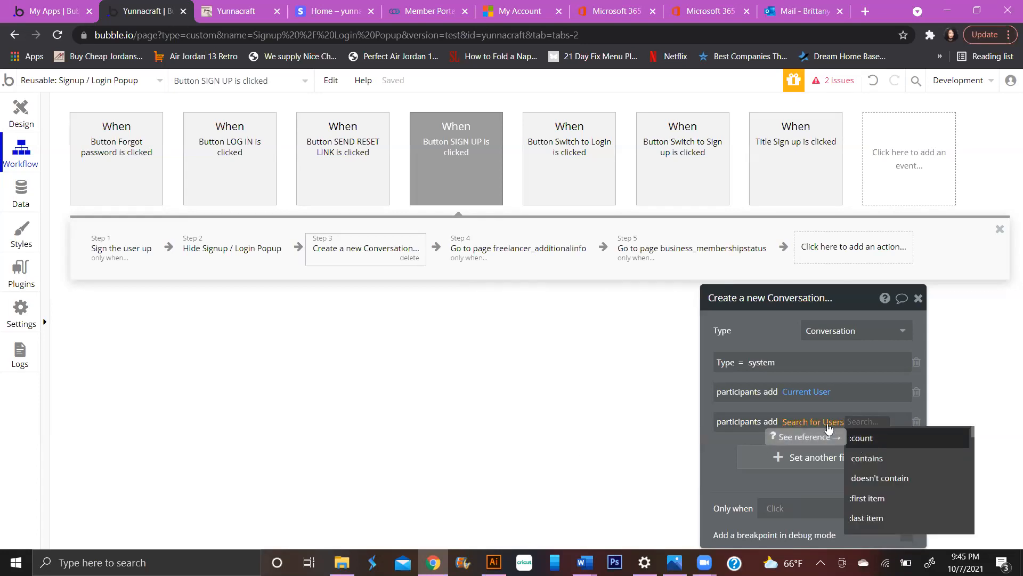
- Apply :first item to the Search for Users and delete the extra empty field row
left_click(881, 498)
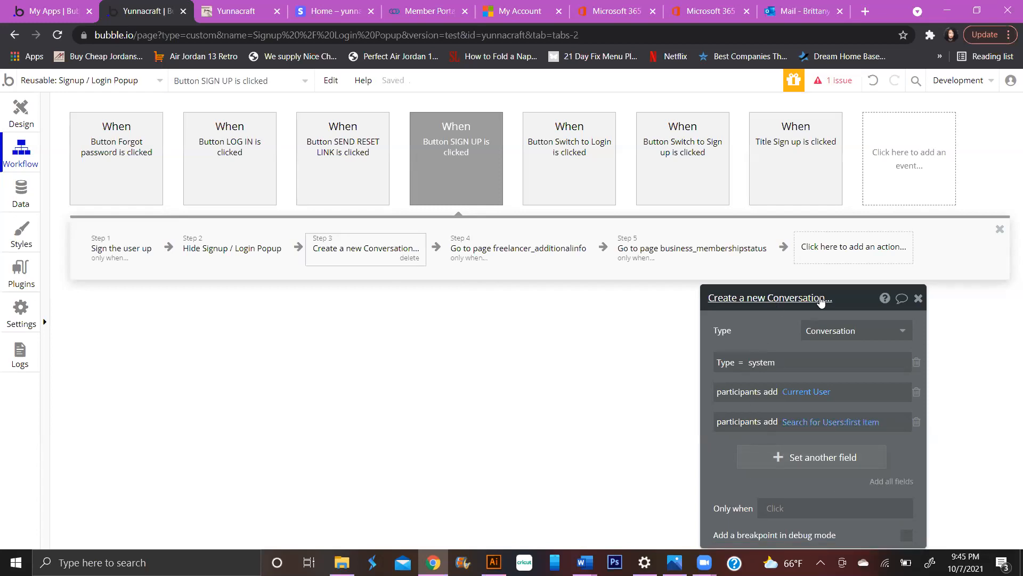
left_click_drag(845, 294, 823, 213)
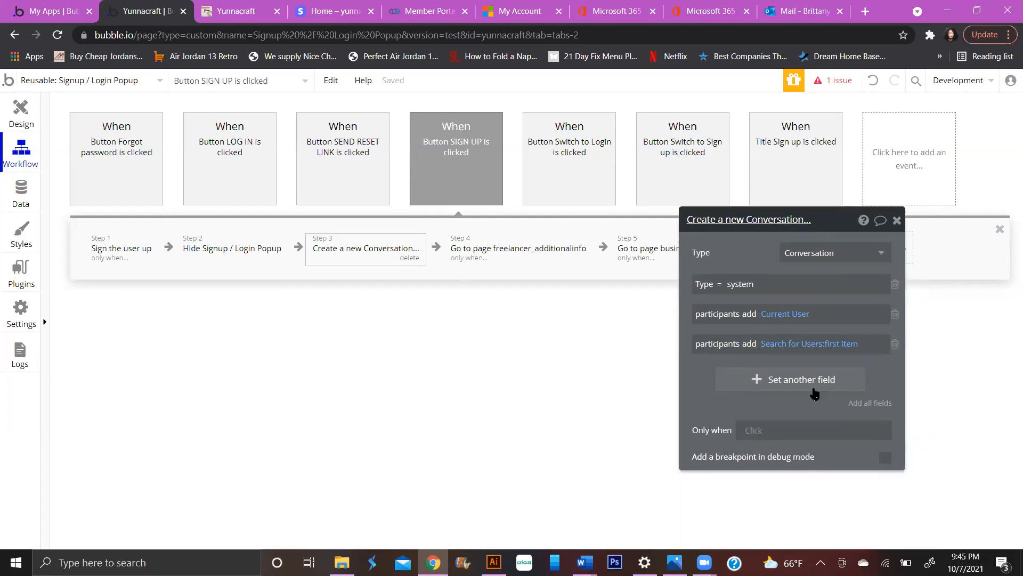
left_click(809, 383)
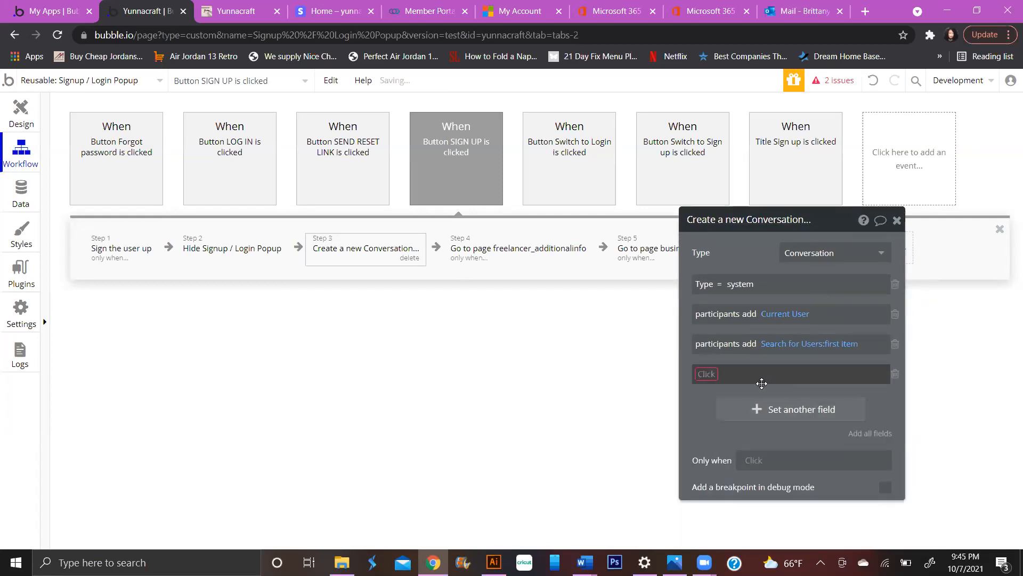
left_click(718, 381)
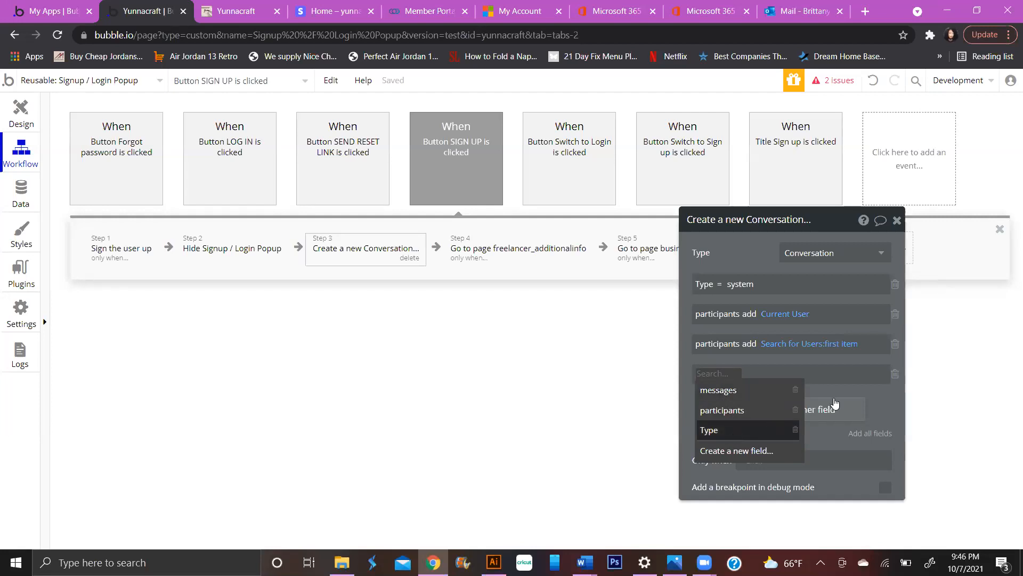
left_click(896, 374)
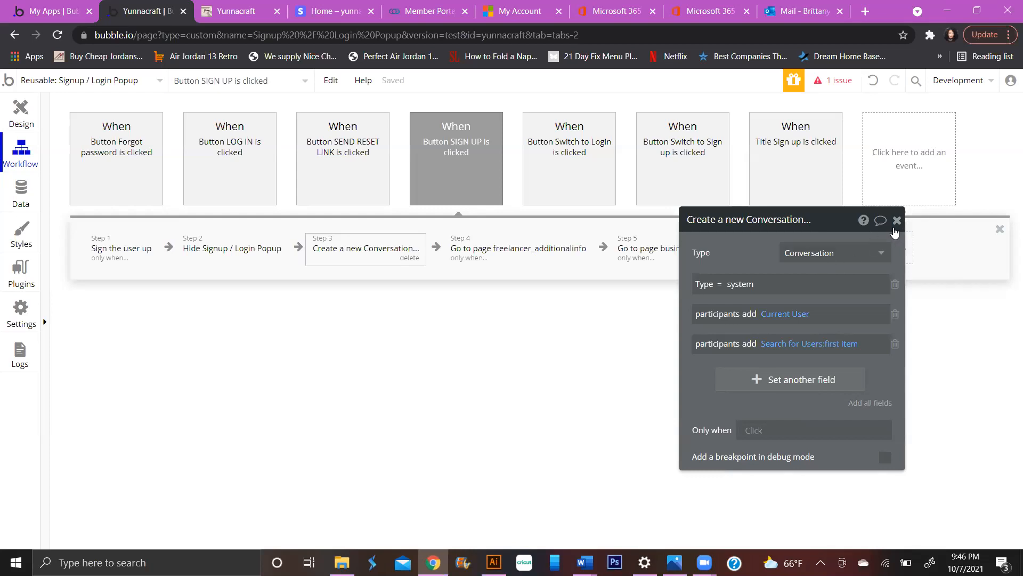
- Add a Create a new Message step to the SIGN UP workflow
left_click(897, 221)
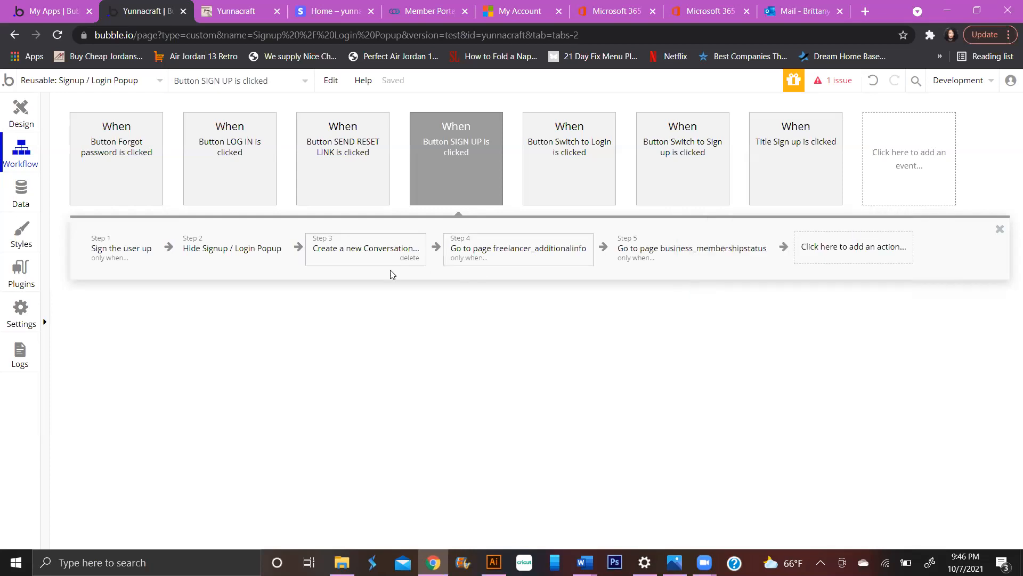
left_click(819, 255)
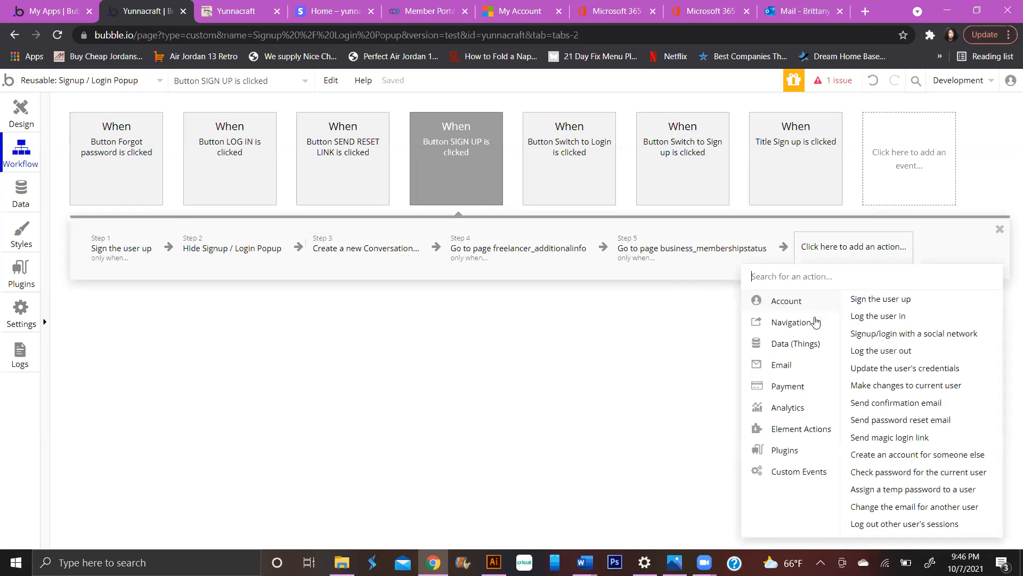
left_click(797, 343)
left_click(913, 299)
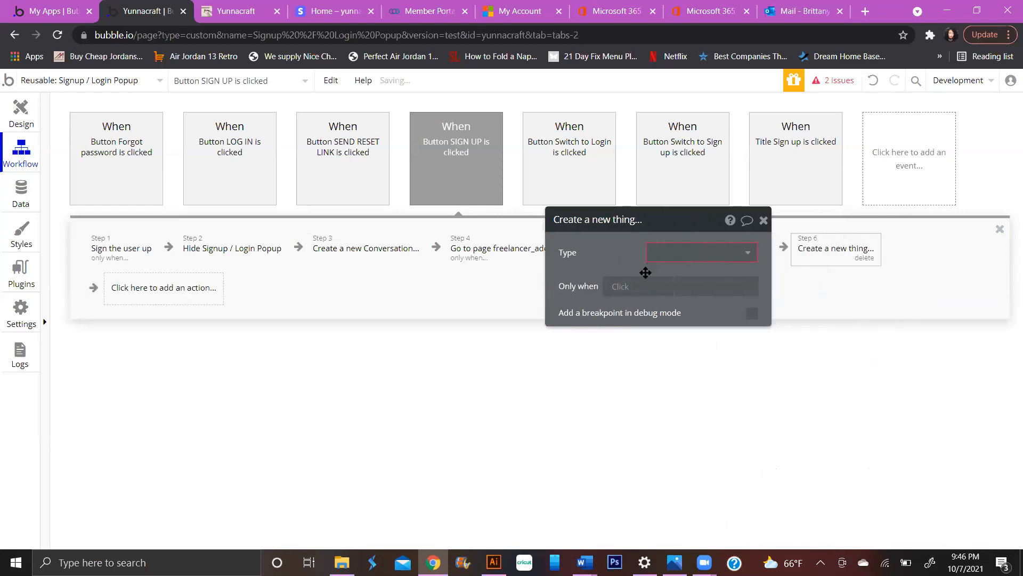
left_click(675, 252)
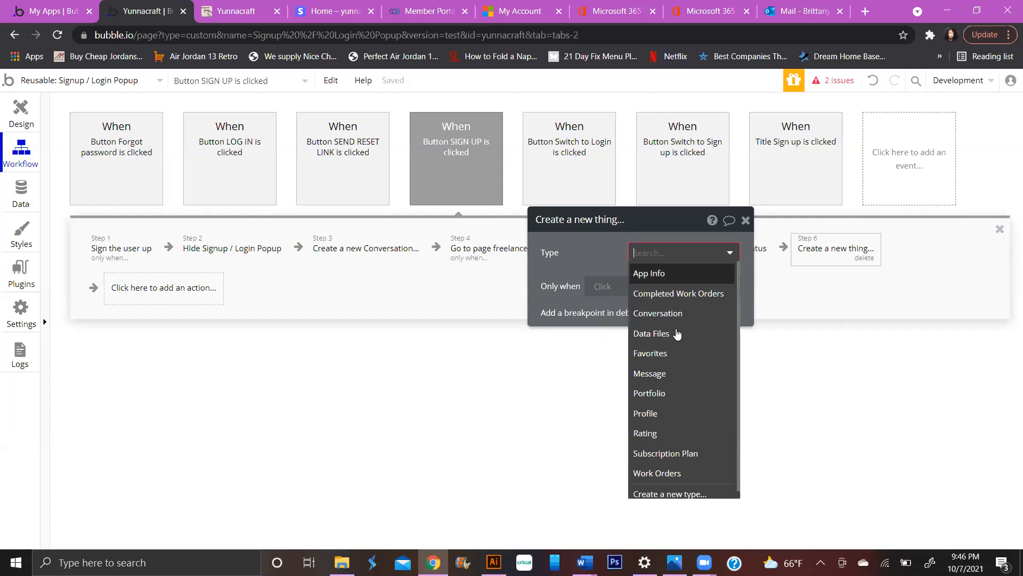
left_click(671, 371)
- Add body and conversation fields to the Message, with conversation set to Result of step 3
left_click(650, 295)
left_click(568, 284)
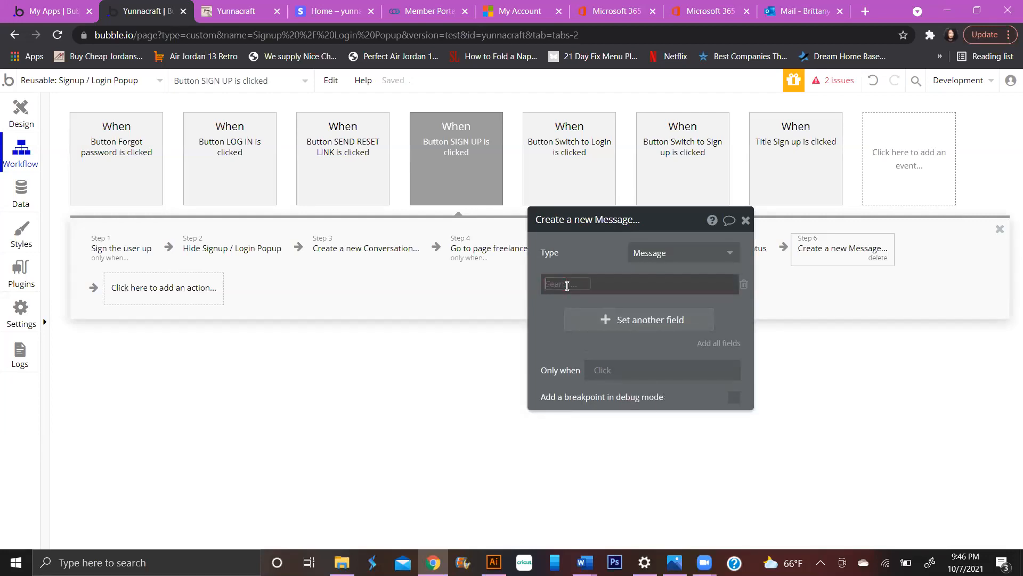
left_click(570, 300)
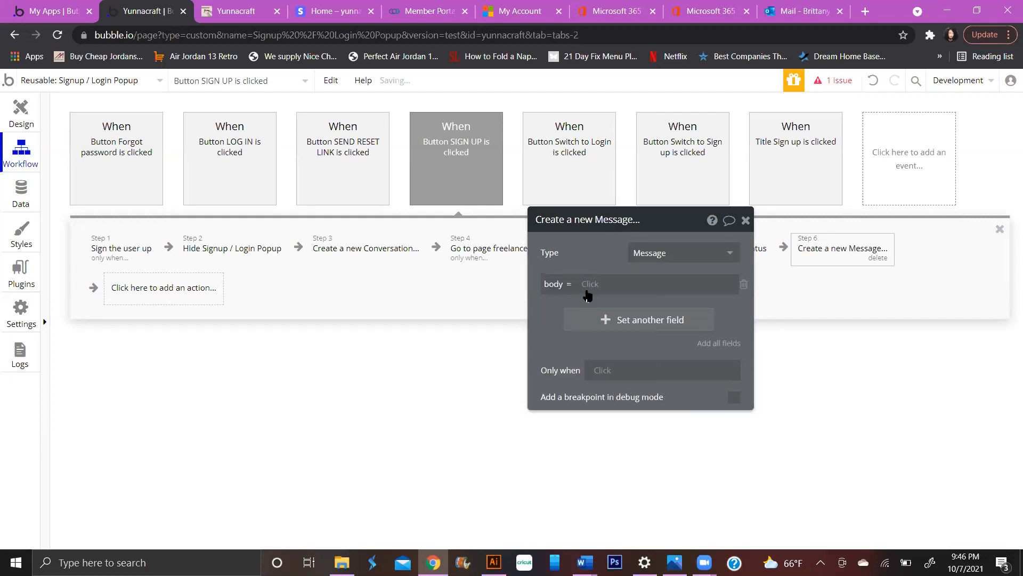
left_click(593, 321)
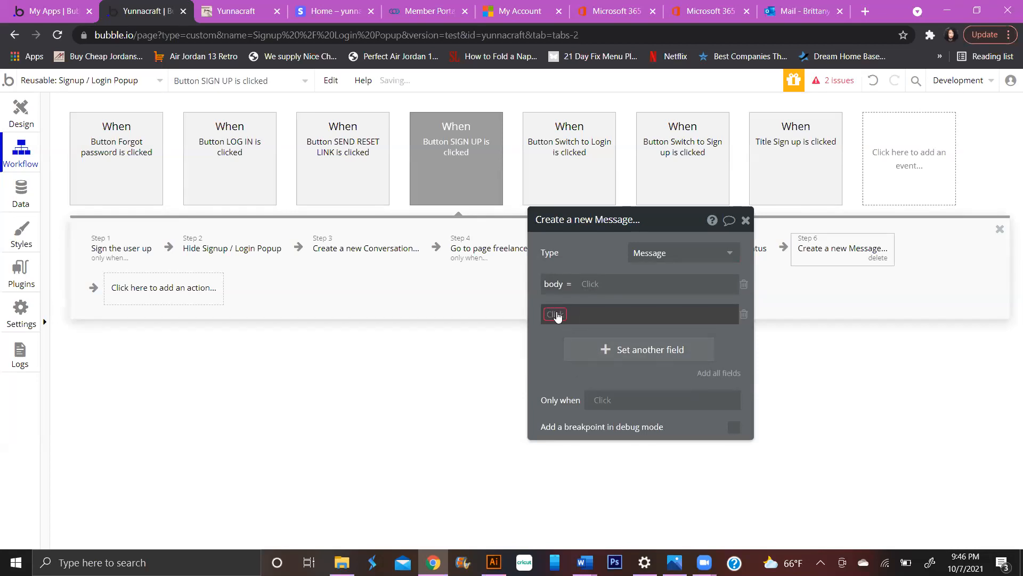
left_click(557, 316)
left_click(589, 350)
left_click(618, 316)
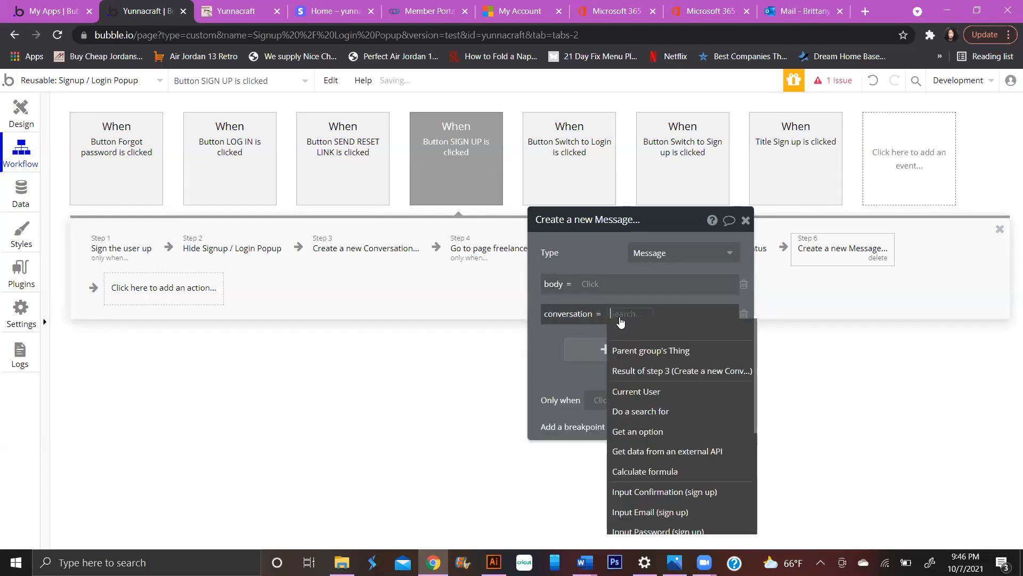
left_click(653, 370)
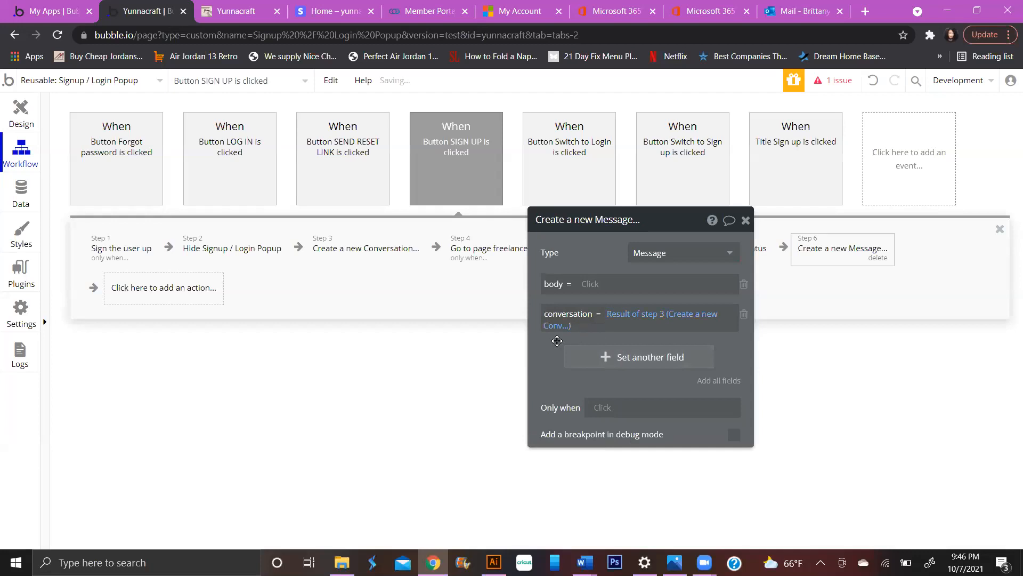
left_click(587, 284)
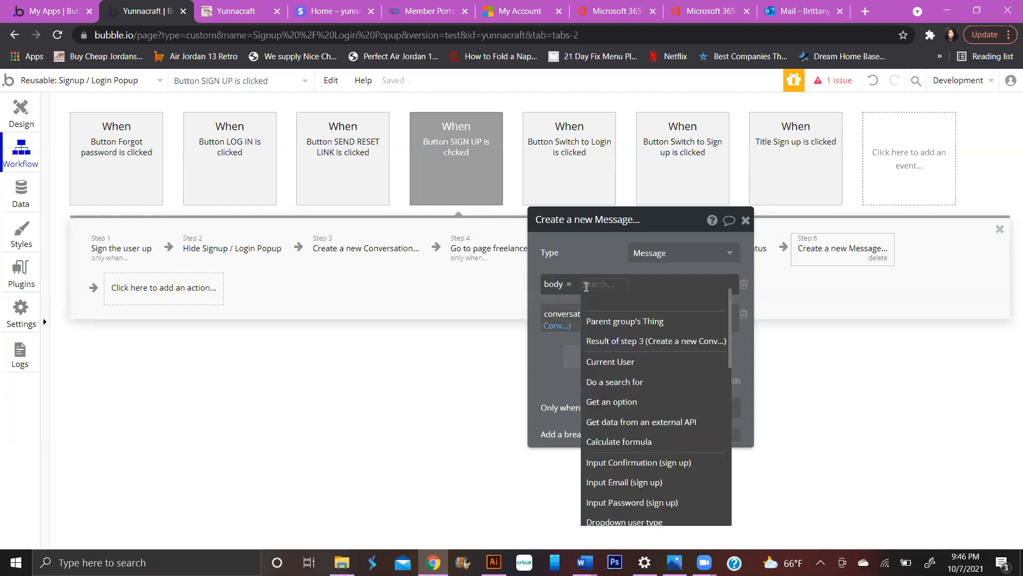
- Drag Create a new Message from step 6 to step 4, then review steps 3 and 4
left_click(746, 220)
left_click_drag(810, 243, 550, 285)
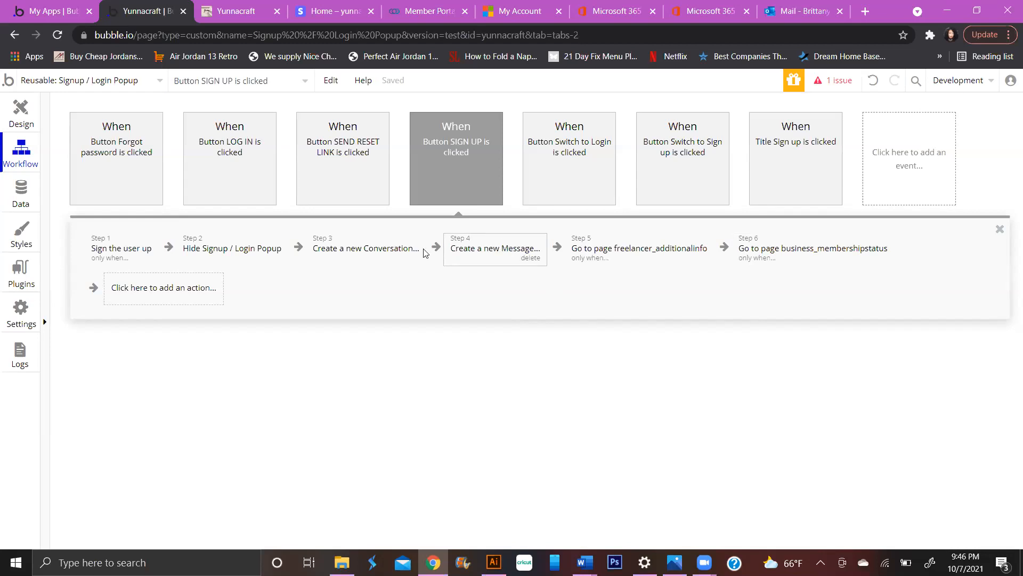
left_click(463, 252)
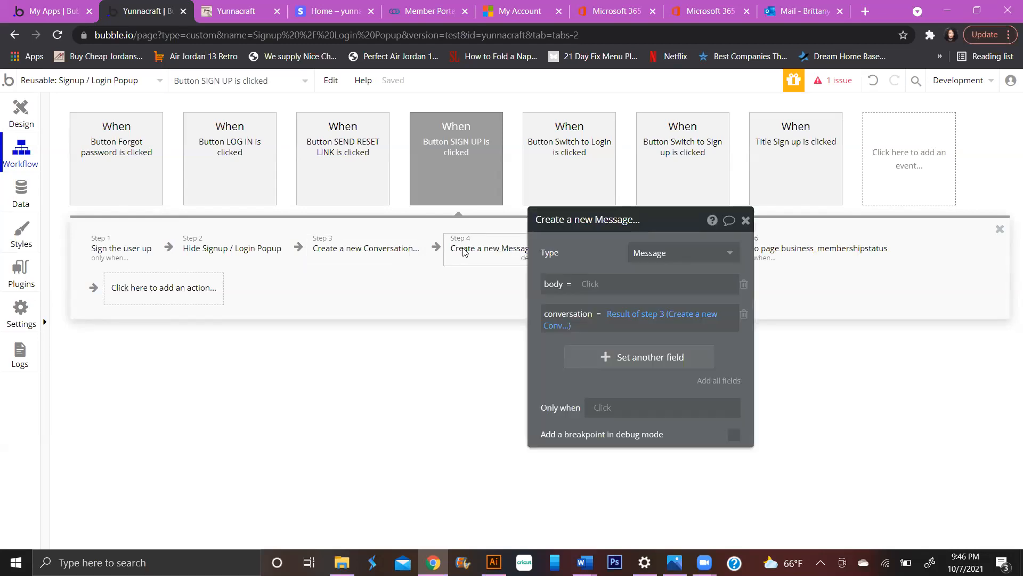
left_click(370, 251)
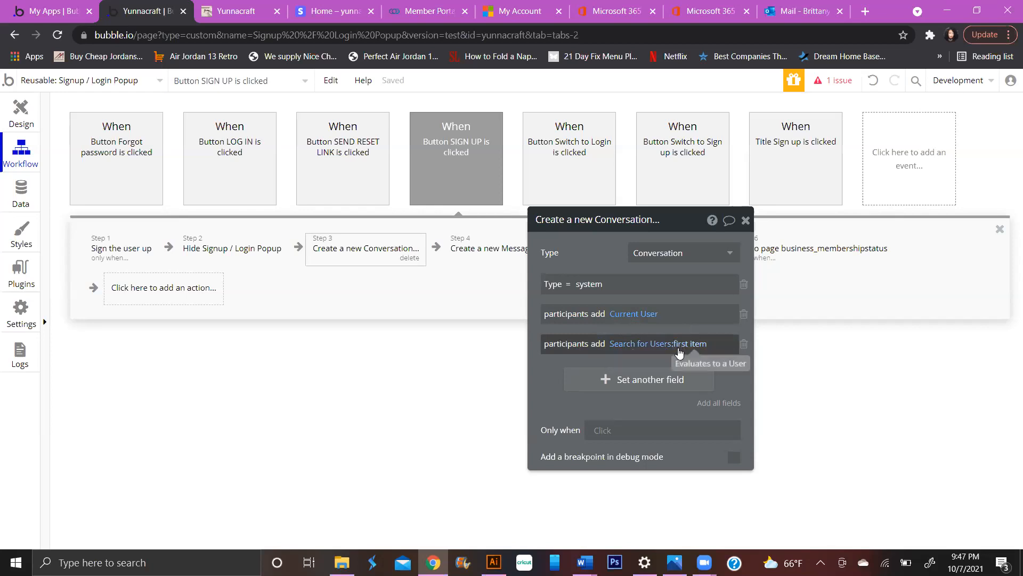
left_click(19, 201)
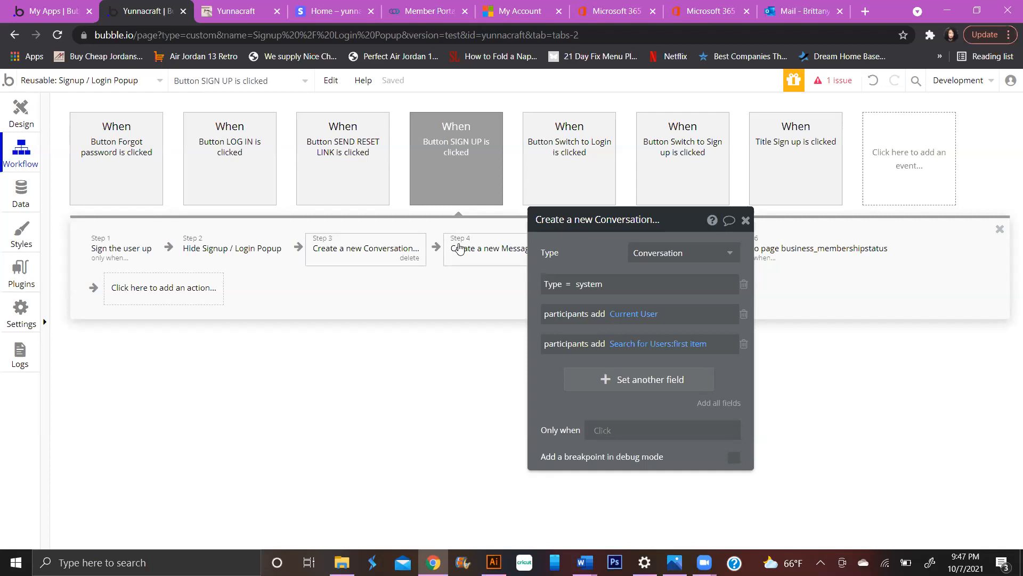
left_click(501, 260)
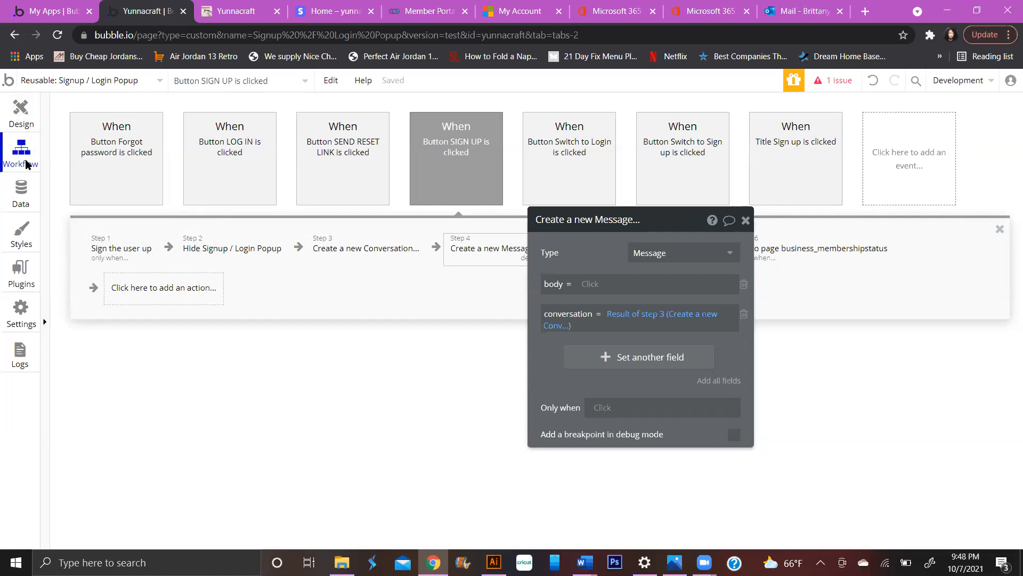
- Switch to the inbox page's Design tab and select the Group Input element
left_click(56, 84)
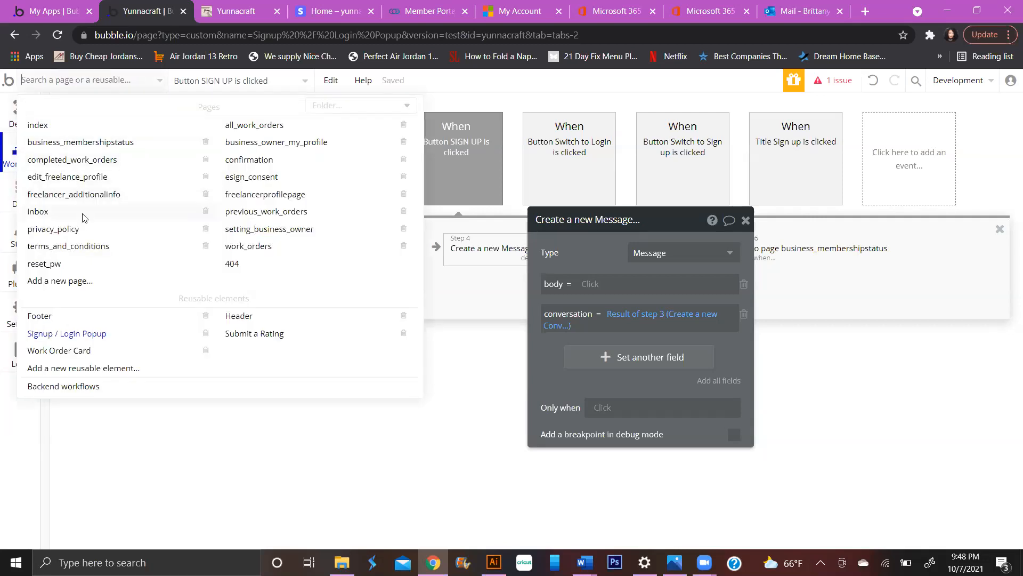
left_click(84, 215)
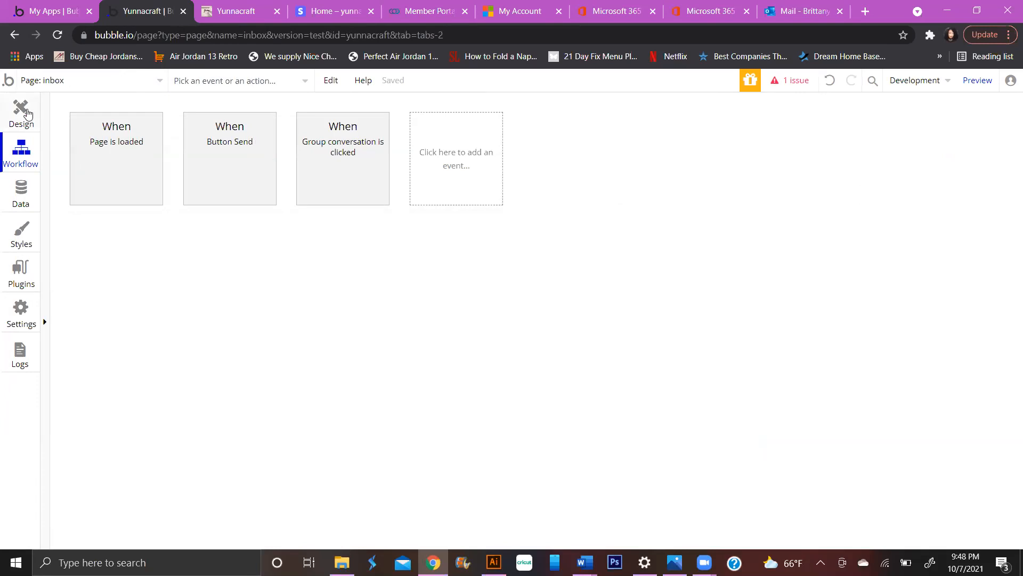
left_click(27, 113)
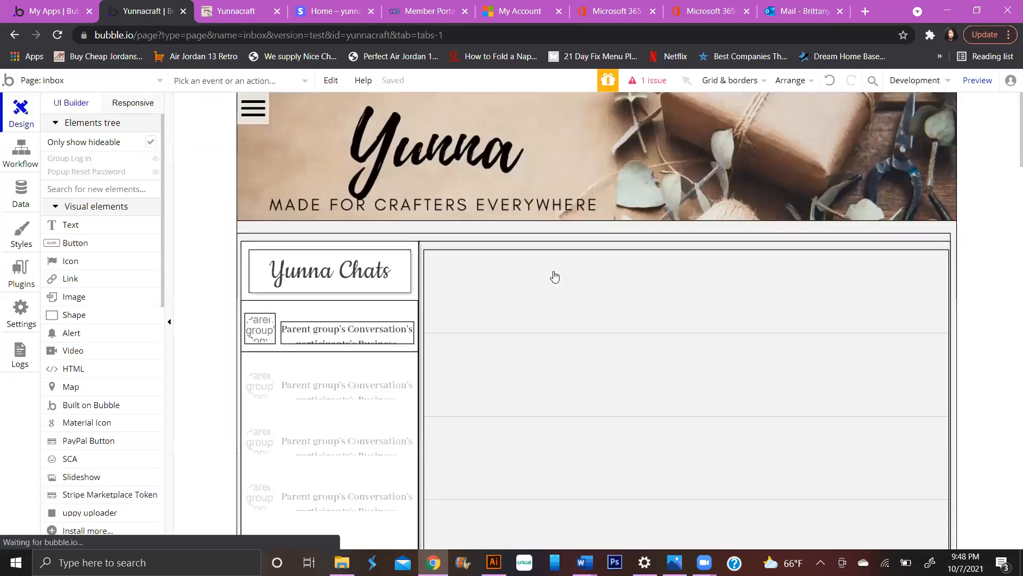
scroll(554, 276, "down", 8)
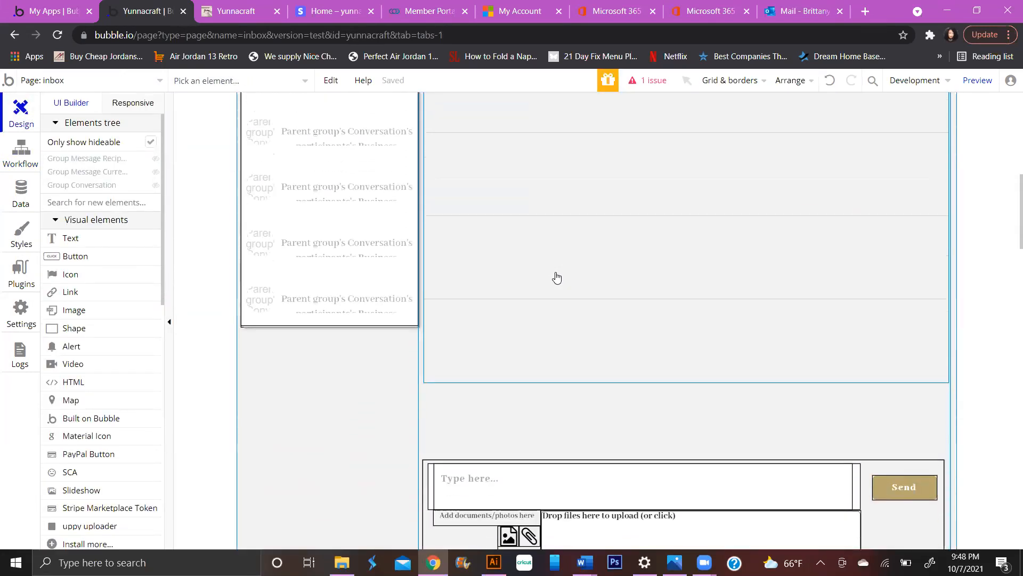
scroll(556, 277, "down", 4)
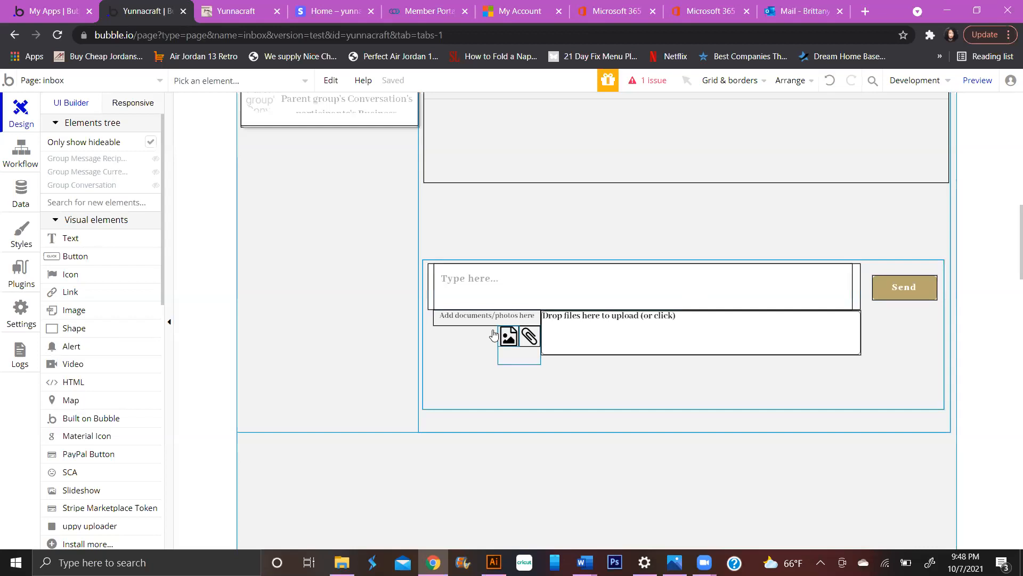
left_click(446, 351)
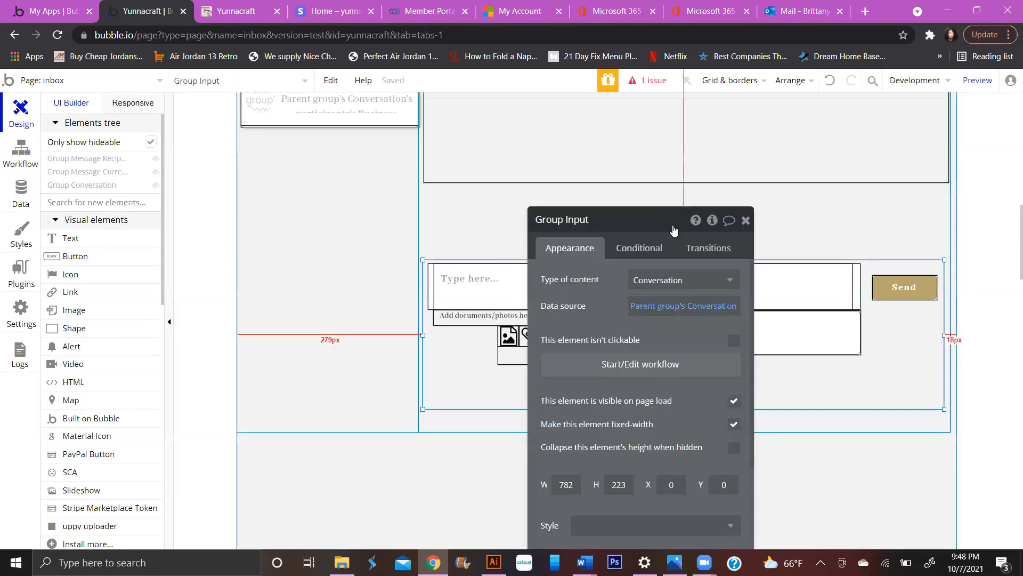
- Uncheck 'visible on page load' and check 'collapse when hidden' for Group Input
left_click_drag(674, 228, 645, 97)
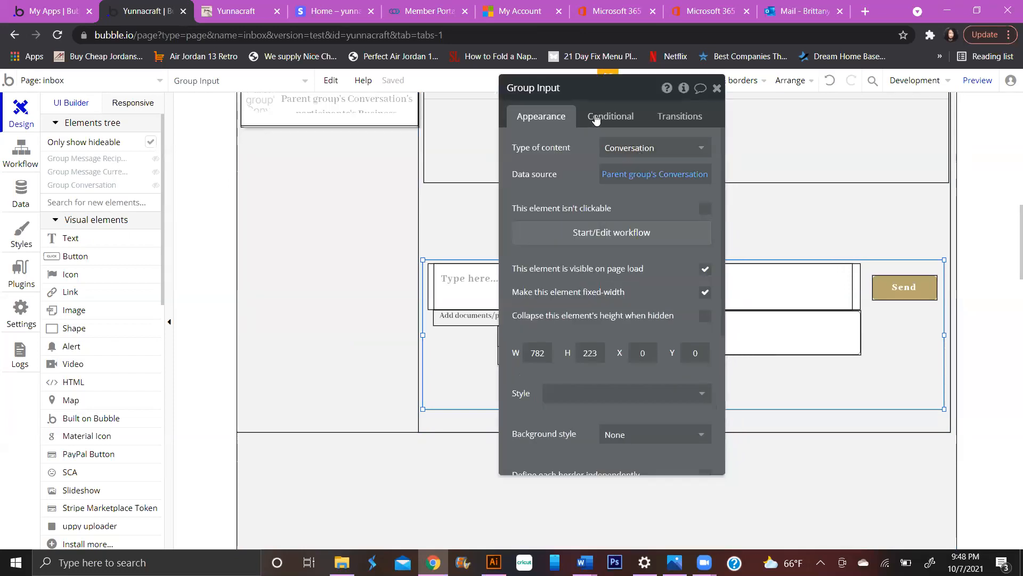
left_click(595, 116)
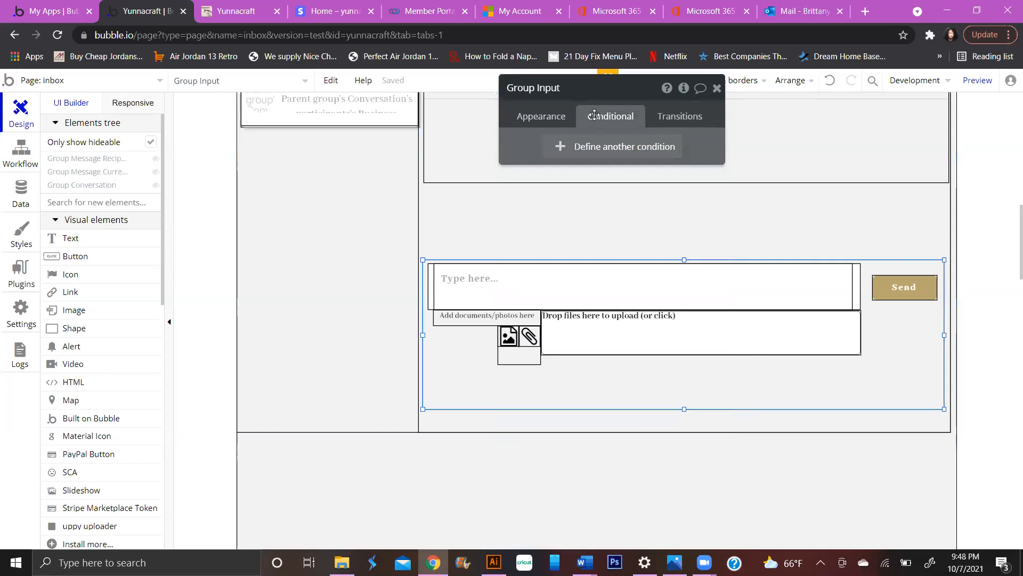
left_click(559, 117)
left_click(705, 269)
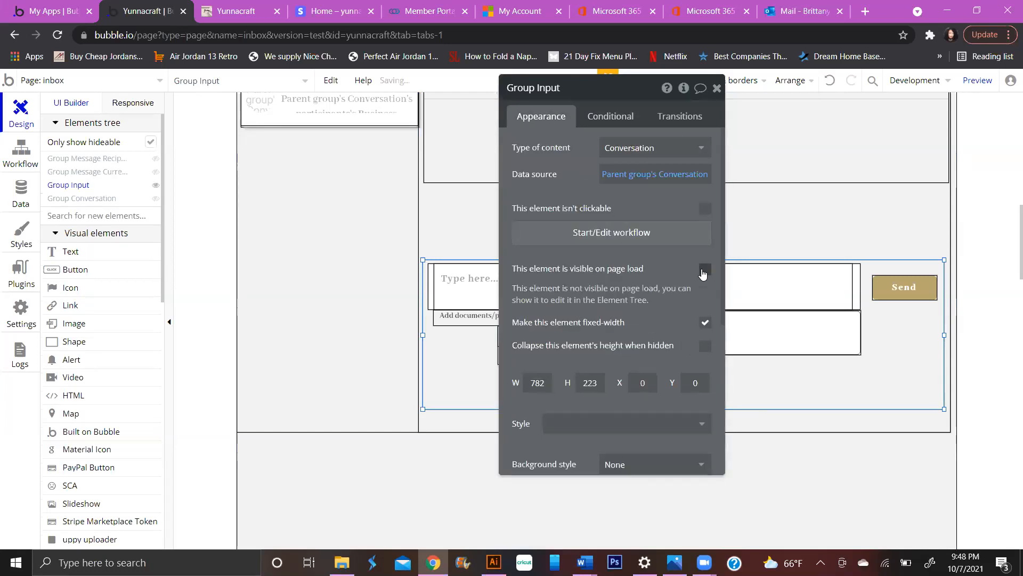
left_click(706, 345)
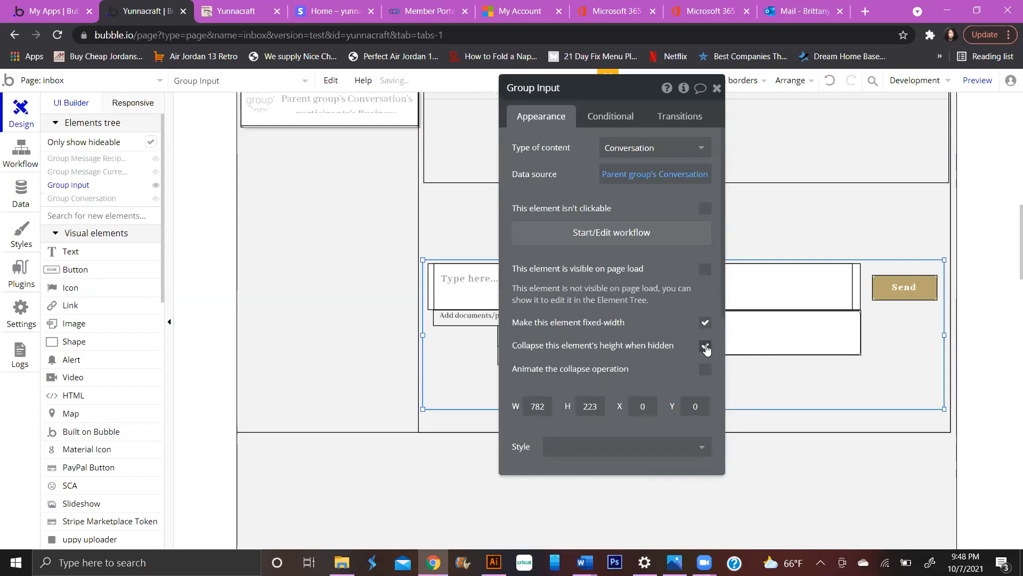
- Add the condition: Parent group's Conversation's Type is not system
left_click(610, 119)
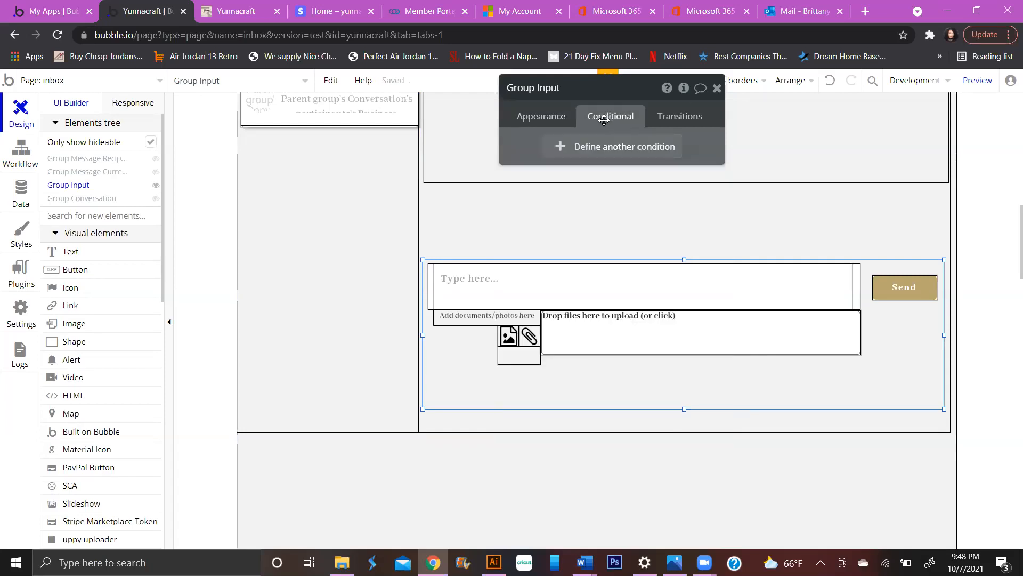
left_click(612, 149)
left_click(552, 159)
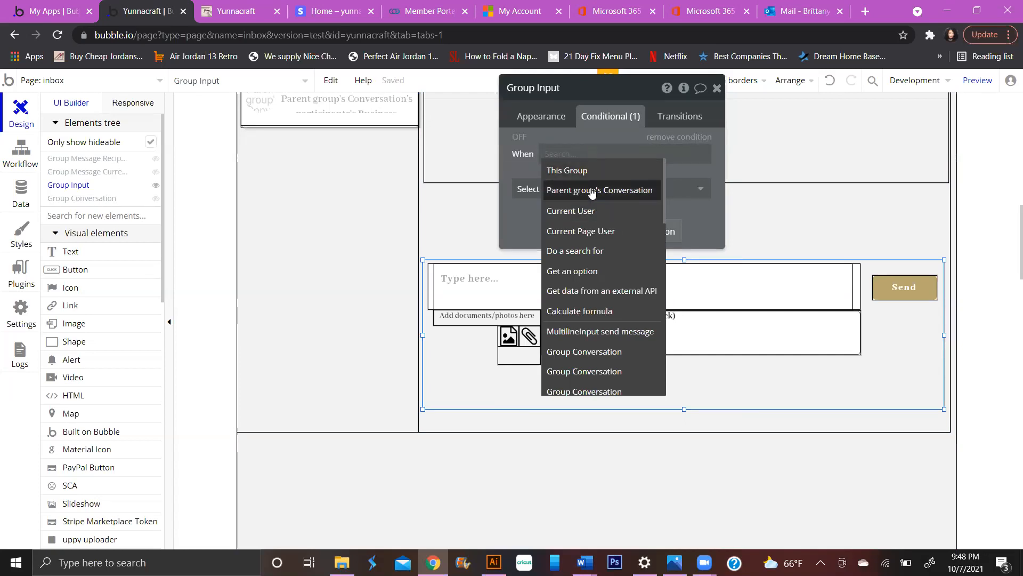
left_click(591, 191)
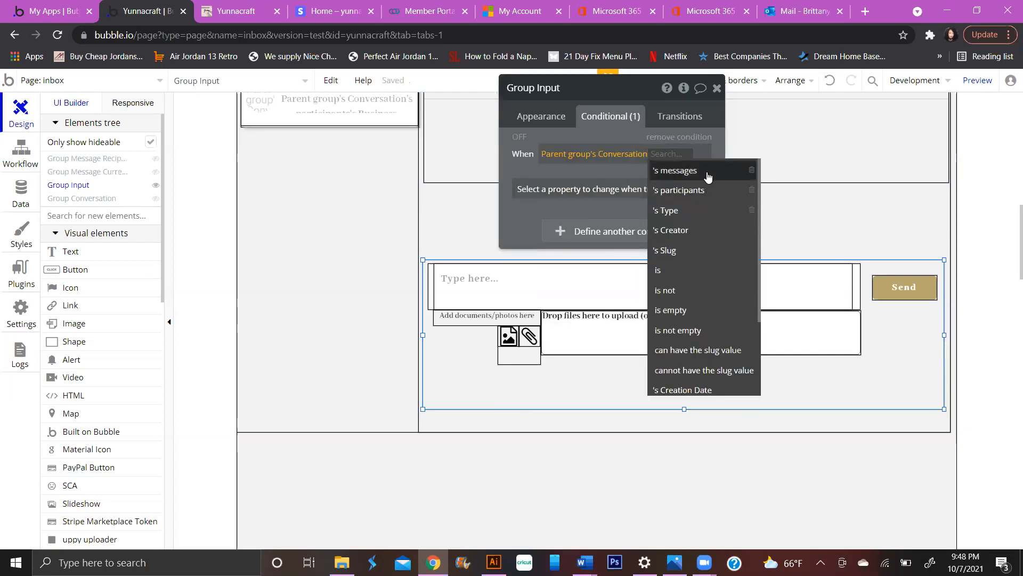
left_click(702, 212)
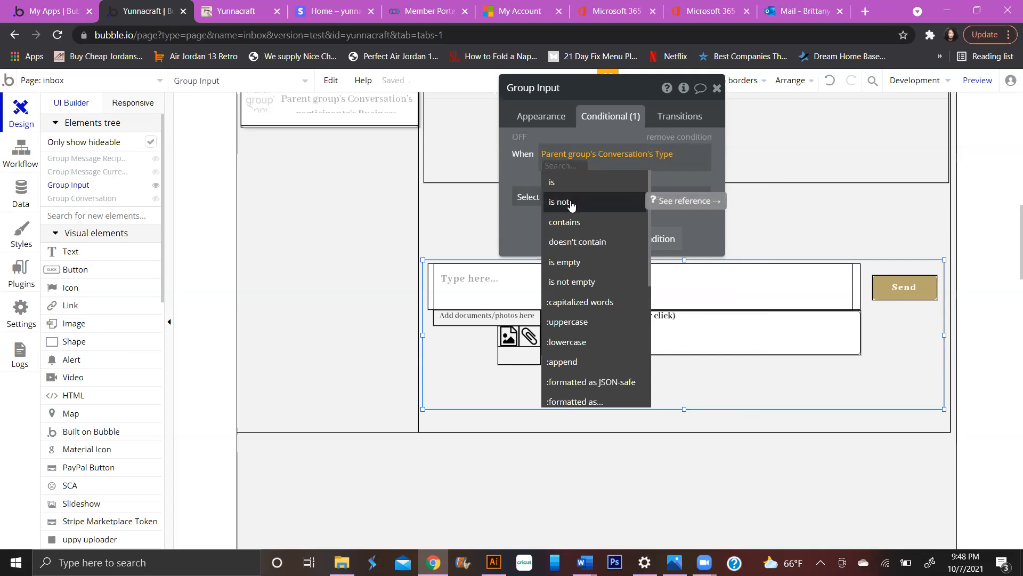
left_click(577, 262)
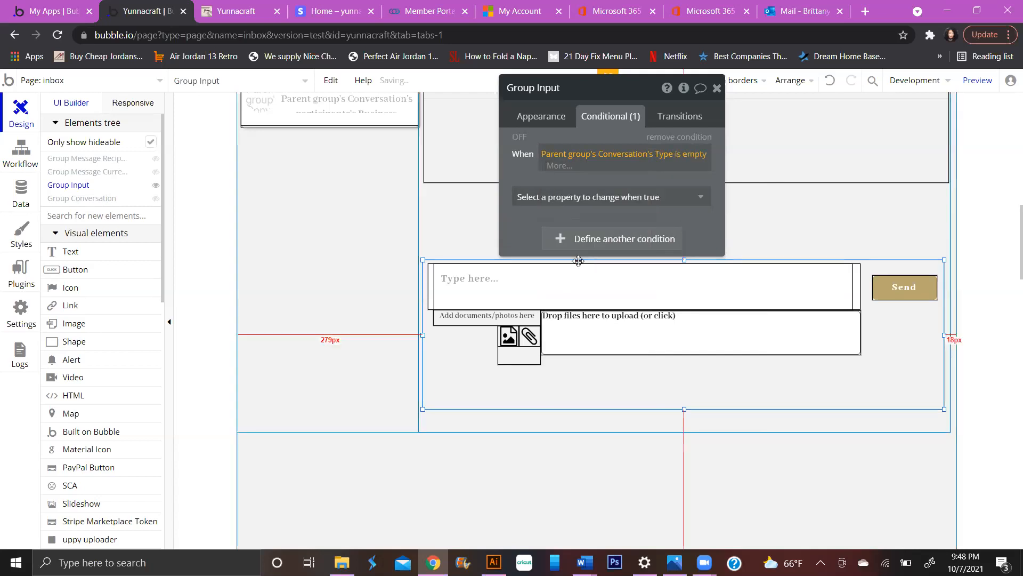
left_click(622, 192)
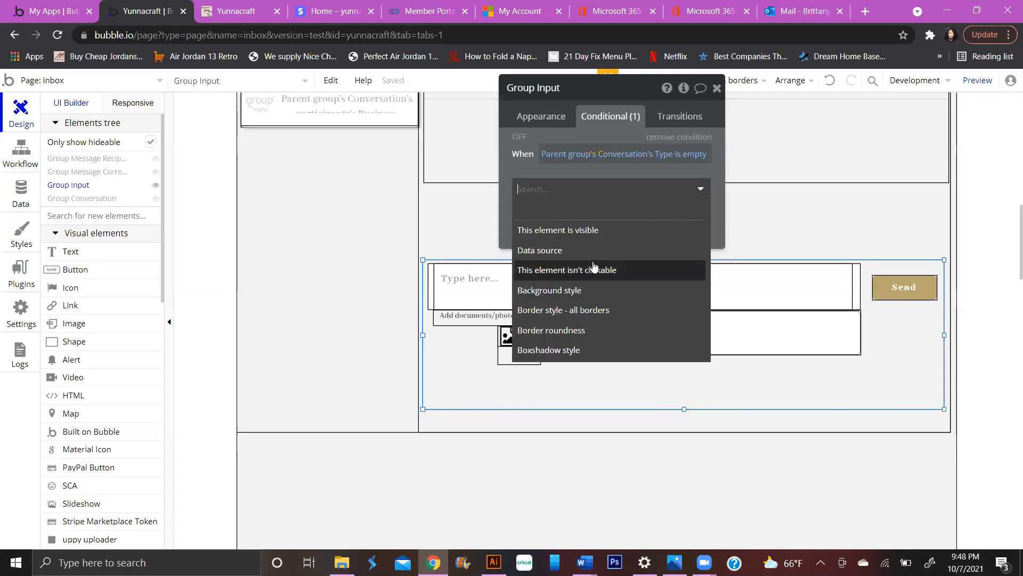
left_click(693, 155)
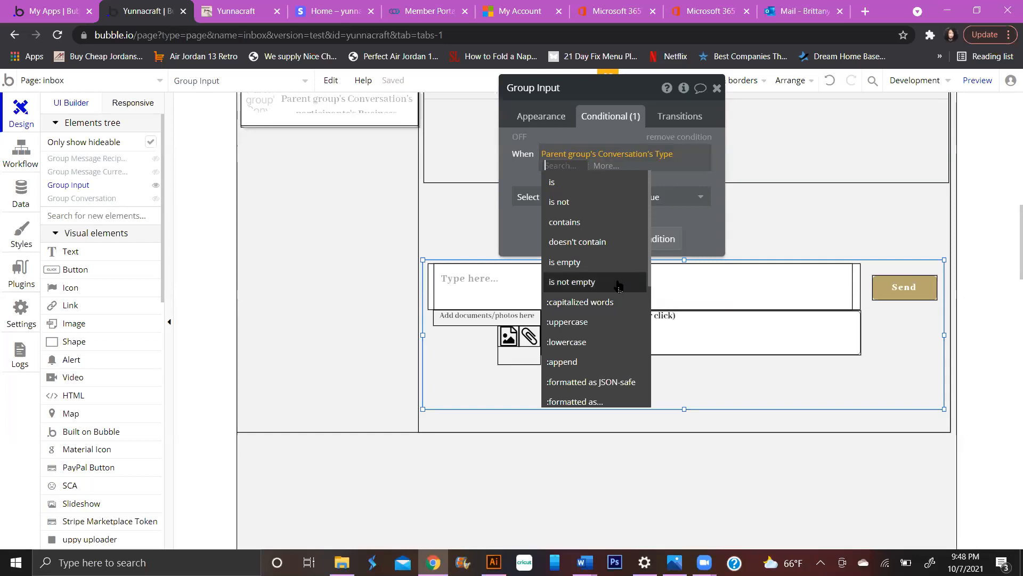
left_click(562, 201)
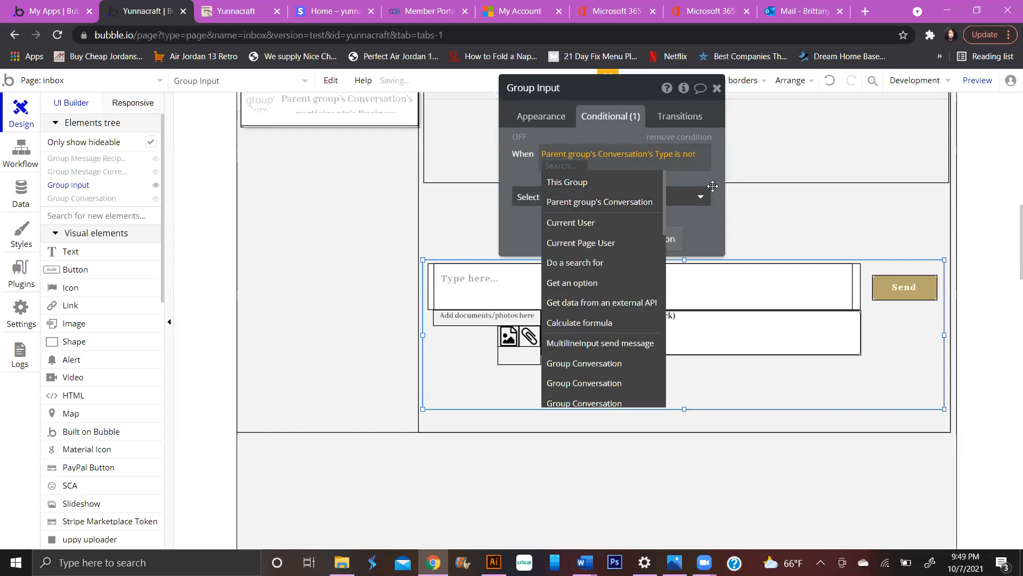
type("system")
key("Return")
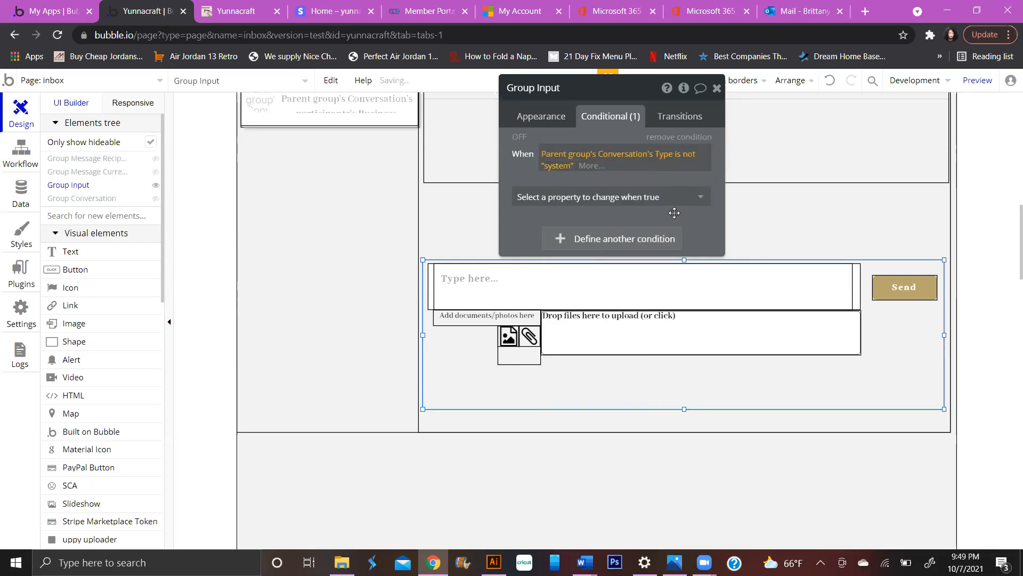
- Make the condition set 'This element is visible', then close the property editor
left_click(697, 195)
left_click(605, 237)
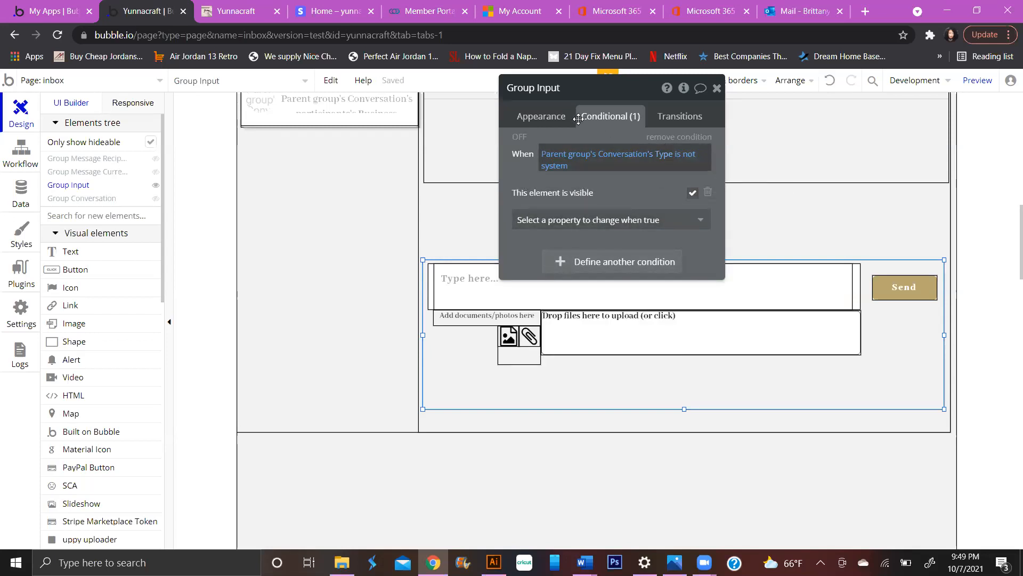
left_click(564, 123)
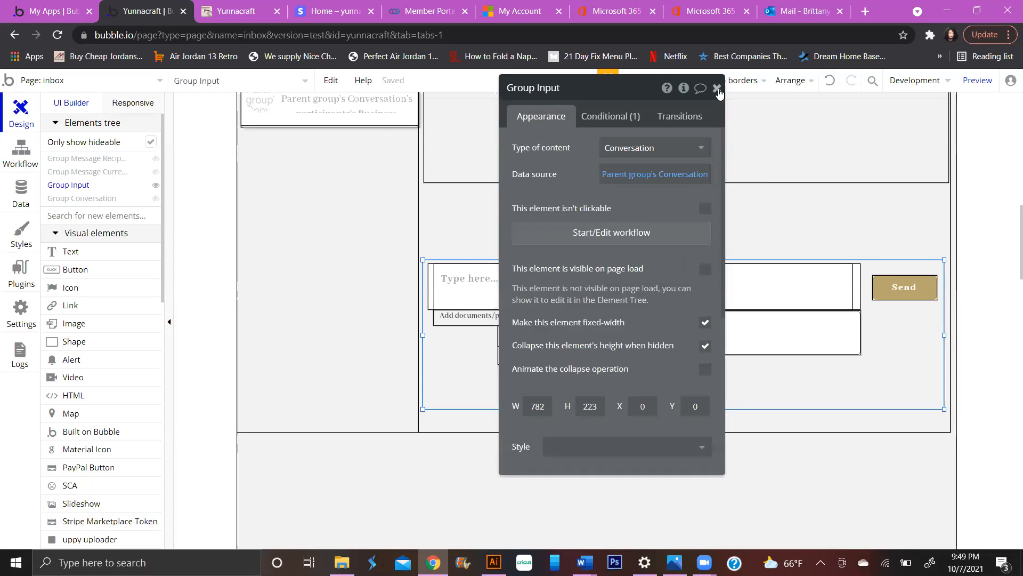
left_click(717, 88)
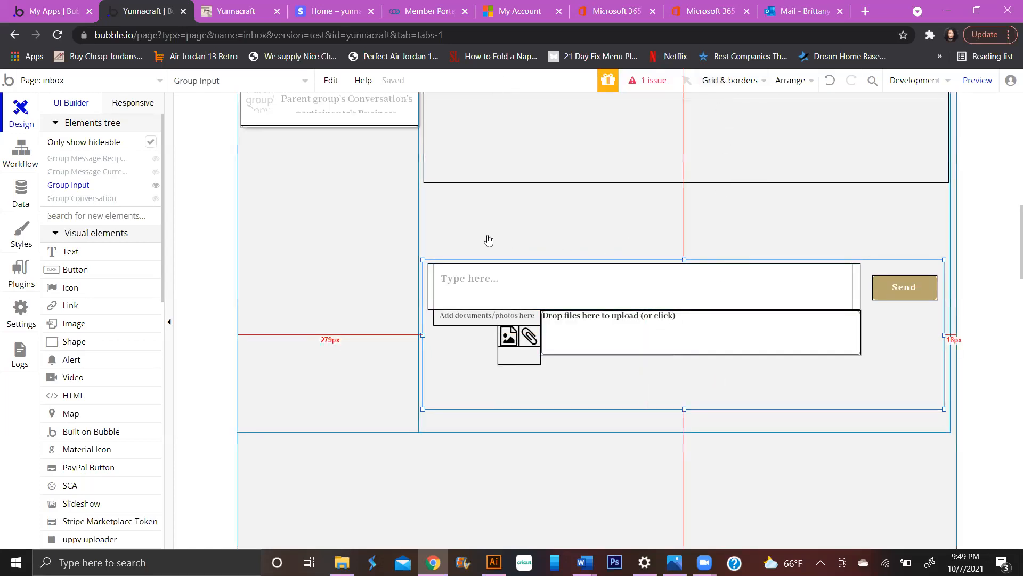
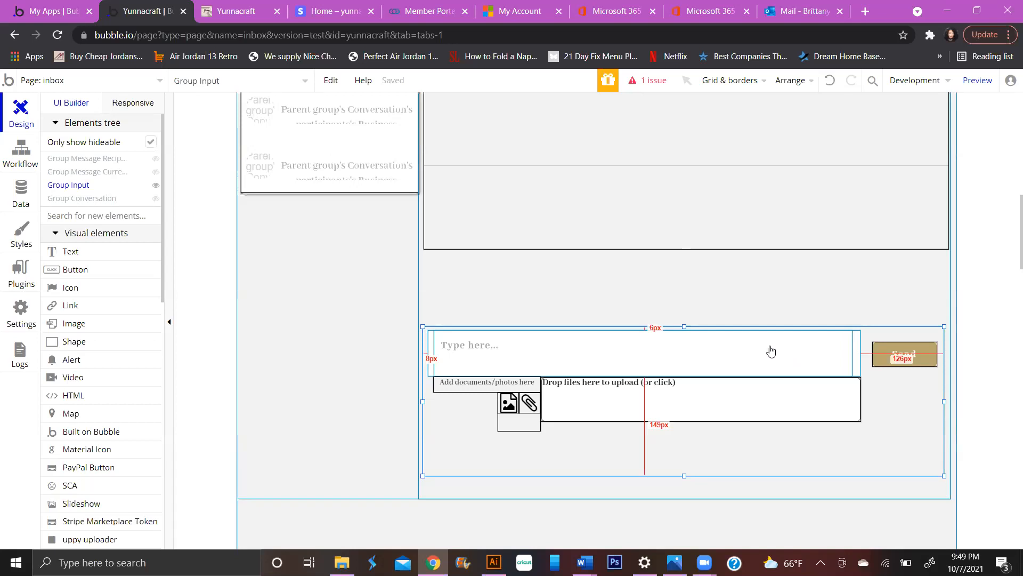
- Open the Group Message Recipient's Conditional tab to view its visibility condition
scroll(781, 338, "up", 10)
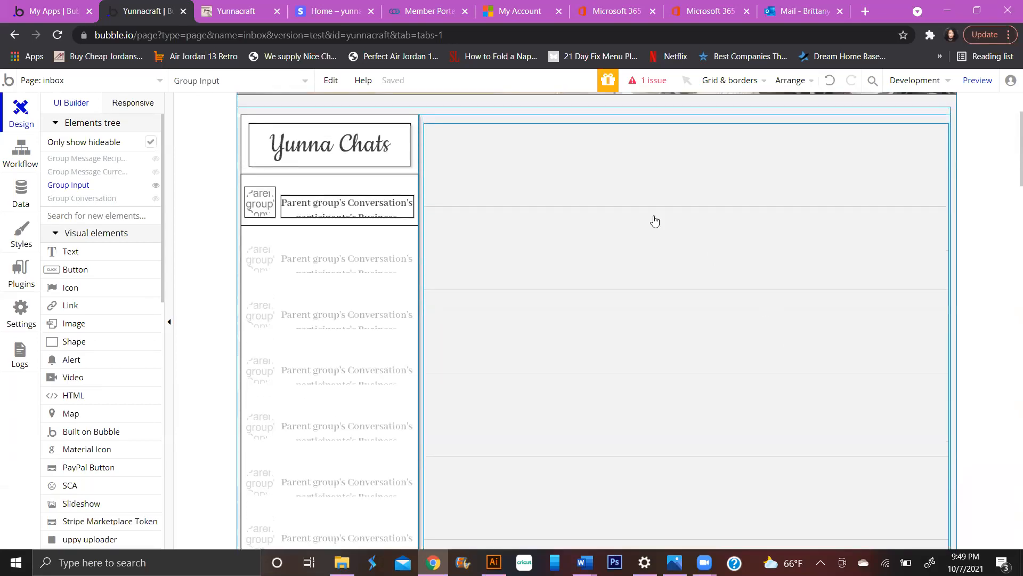
left_click(95, 160)
left_click(107, 184)
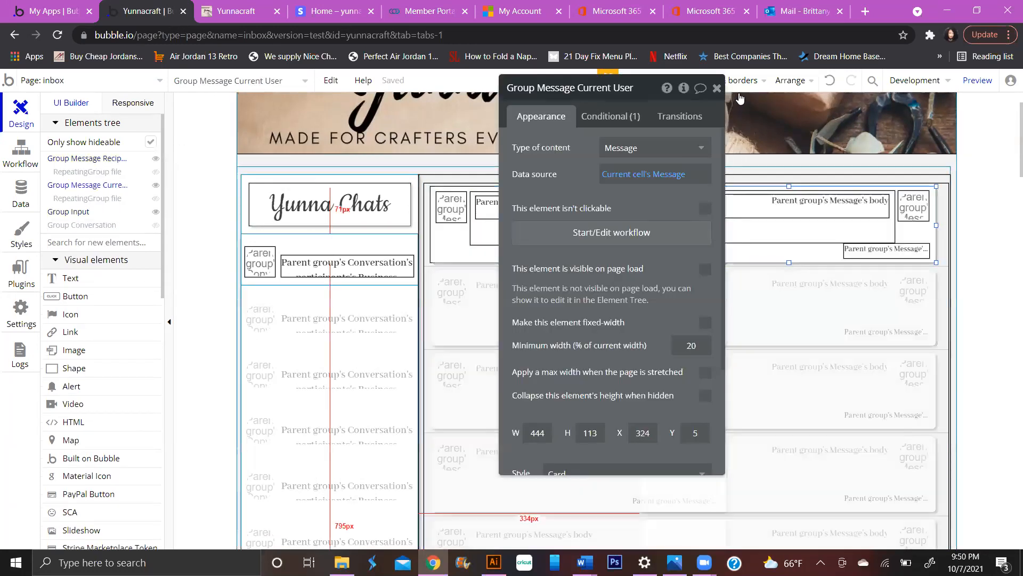
left_click(717, 88)
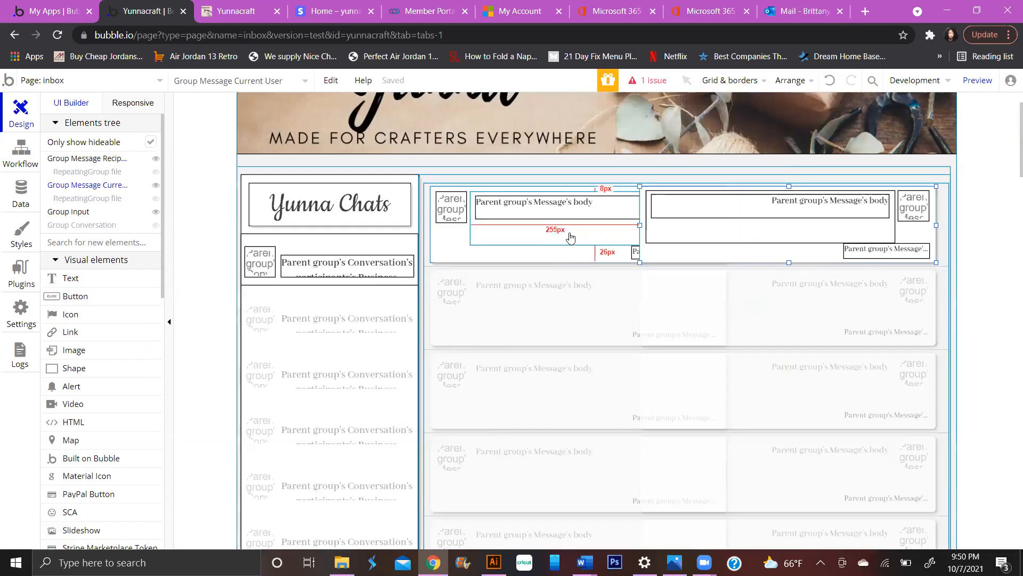
left_click(481, 255)
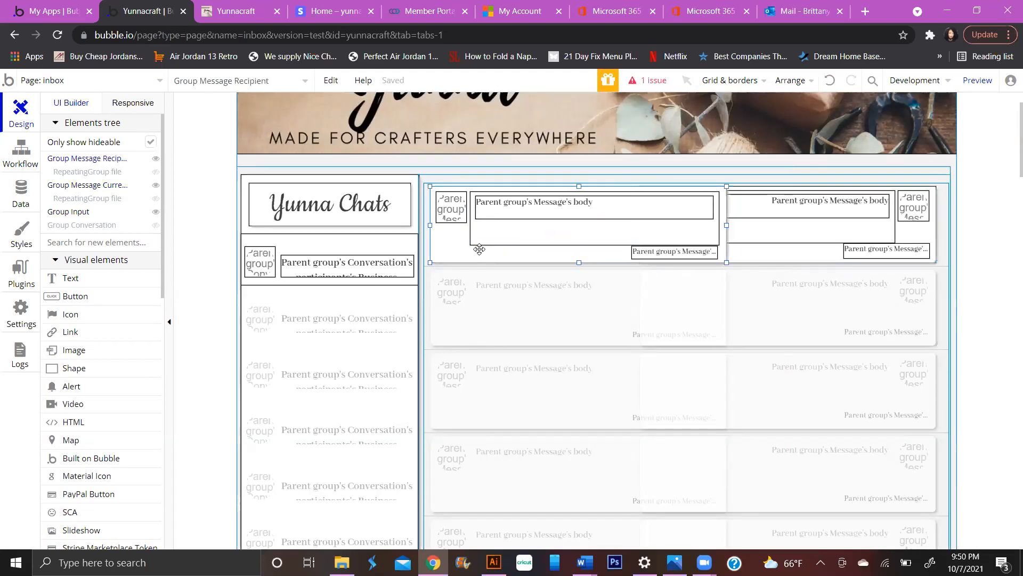
double_click(459, 245)
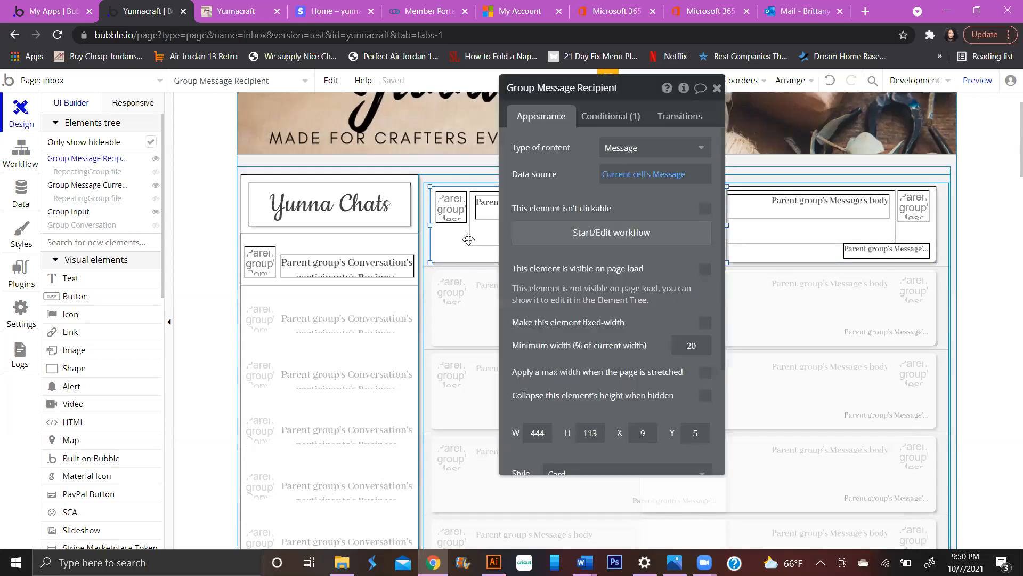
left_click(616, 127)
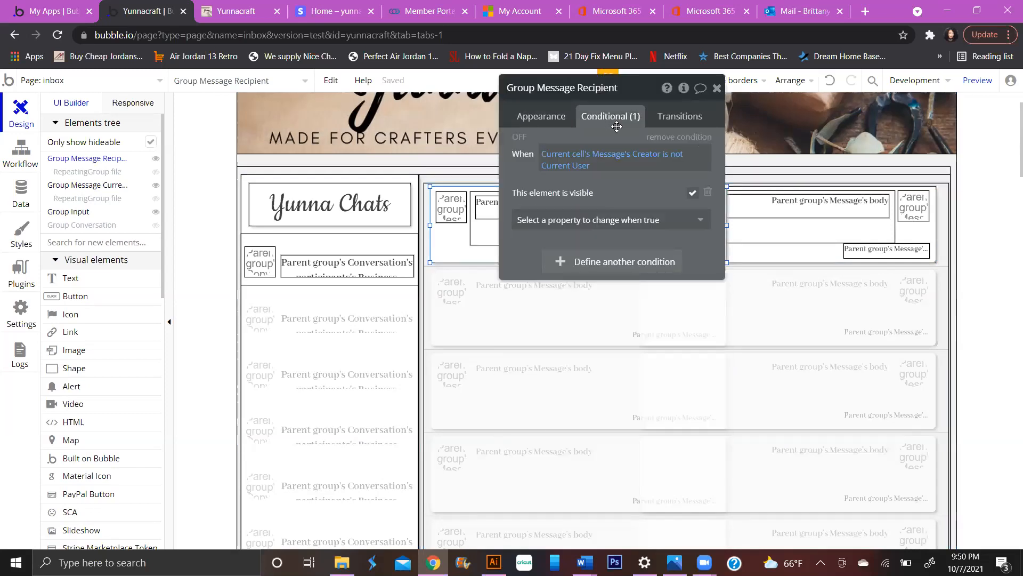
- Extend the When expression with 'or Current cell's Message's conversation's Type is system'
left_click(588, 261)
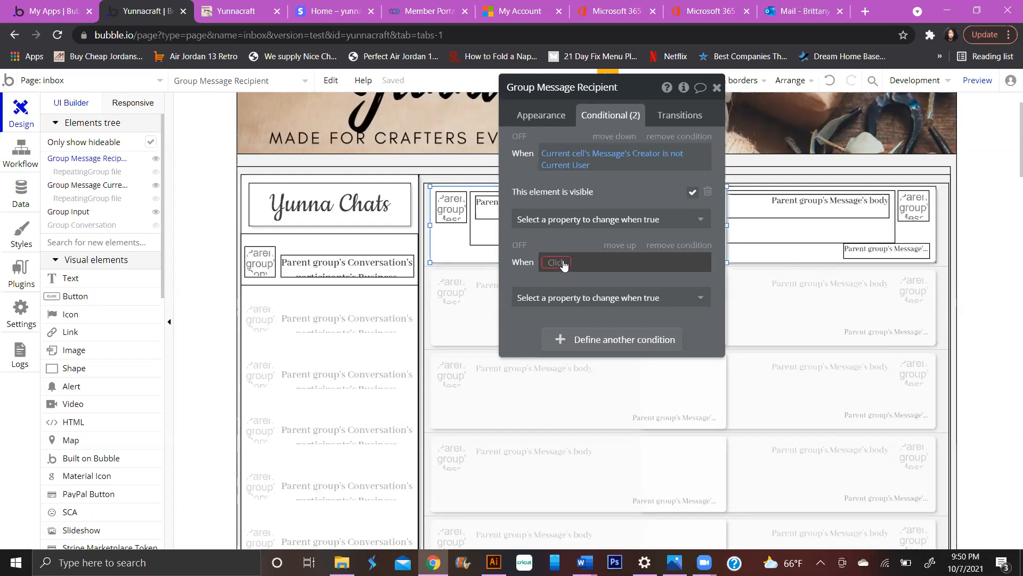
left_click(560, 262)
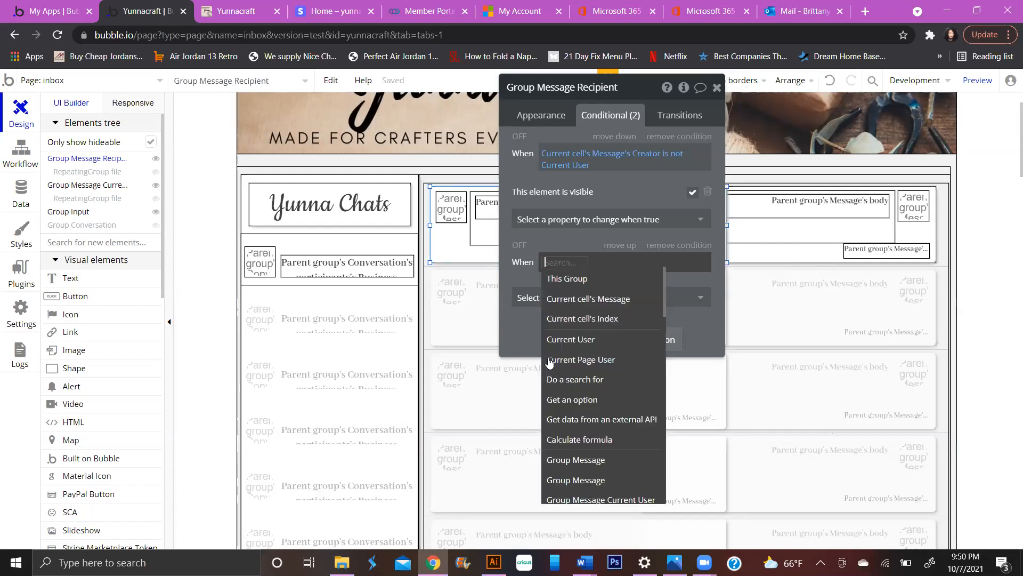
left_click(585, 301)
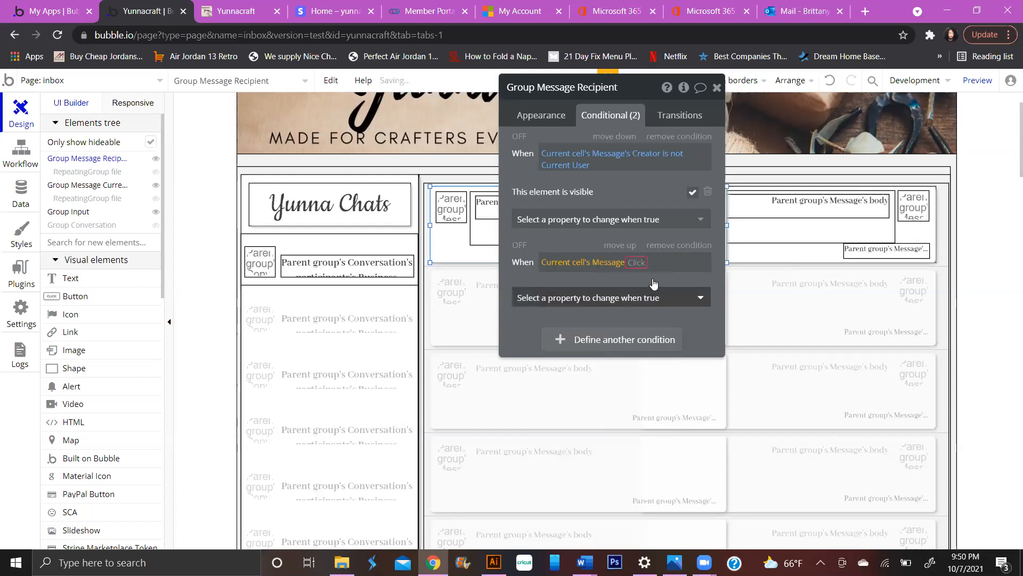
left_click(637, 261)
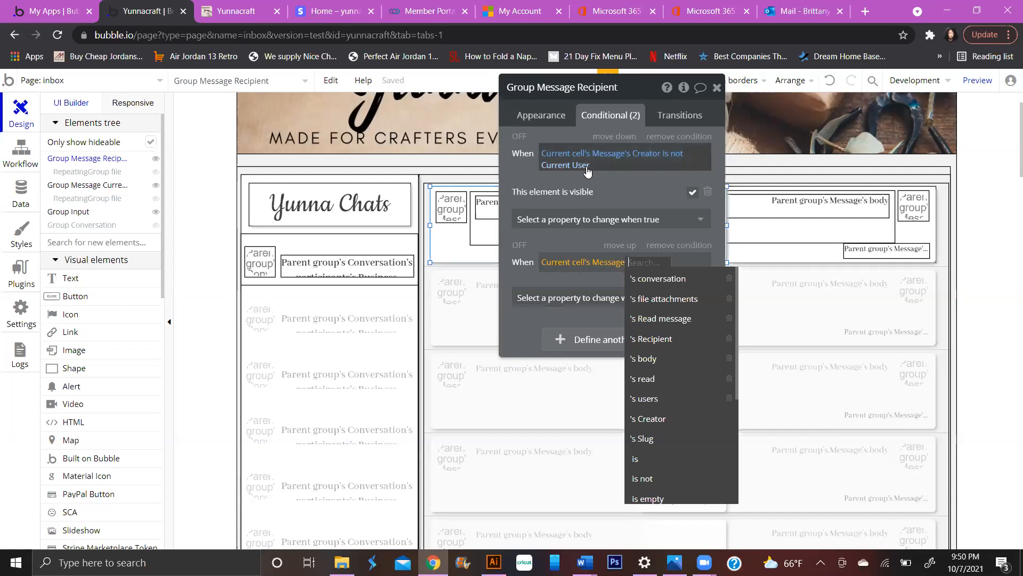
left_click(607, 164)
left_click(606, 164)
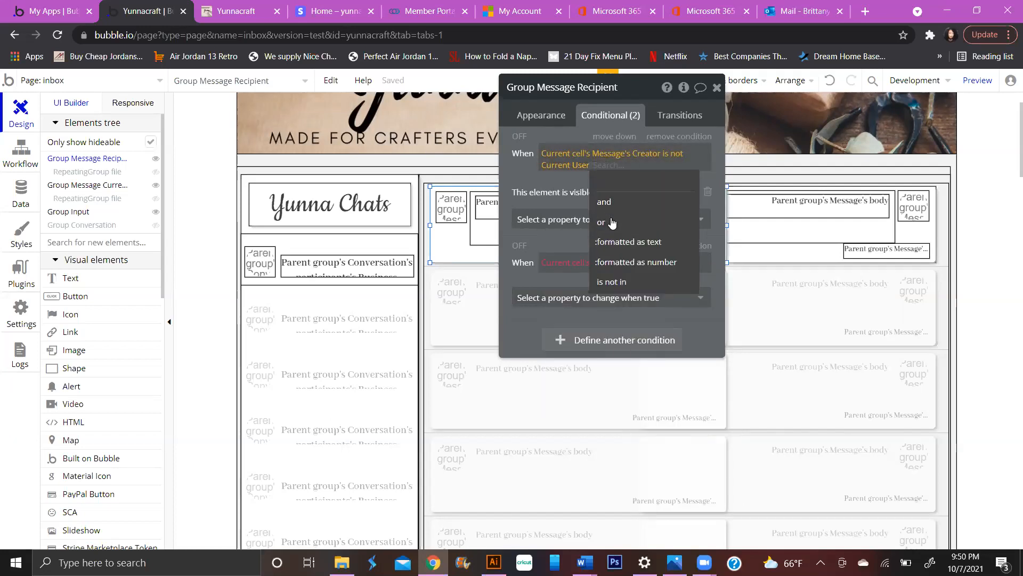
left_click(613, 220)
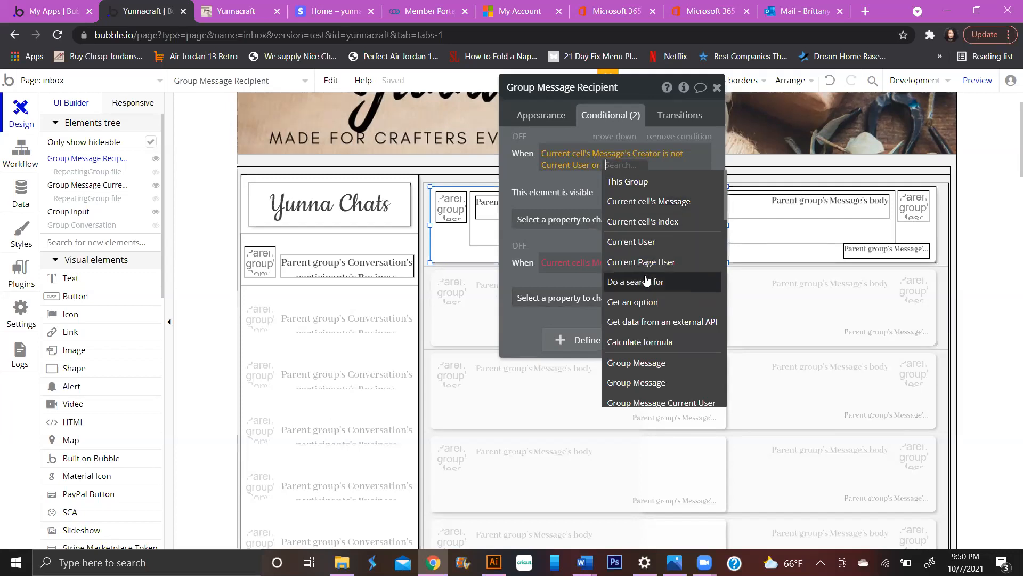
left_click(662, 202)
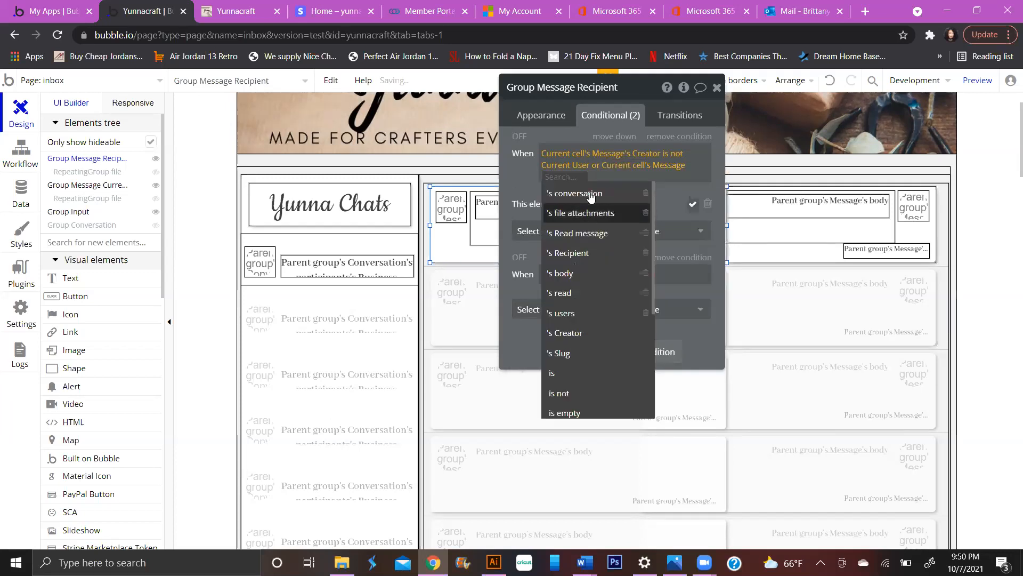
left_click(595, 195)
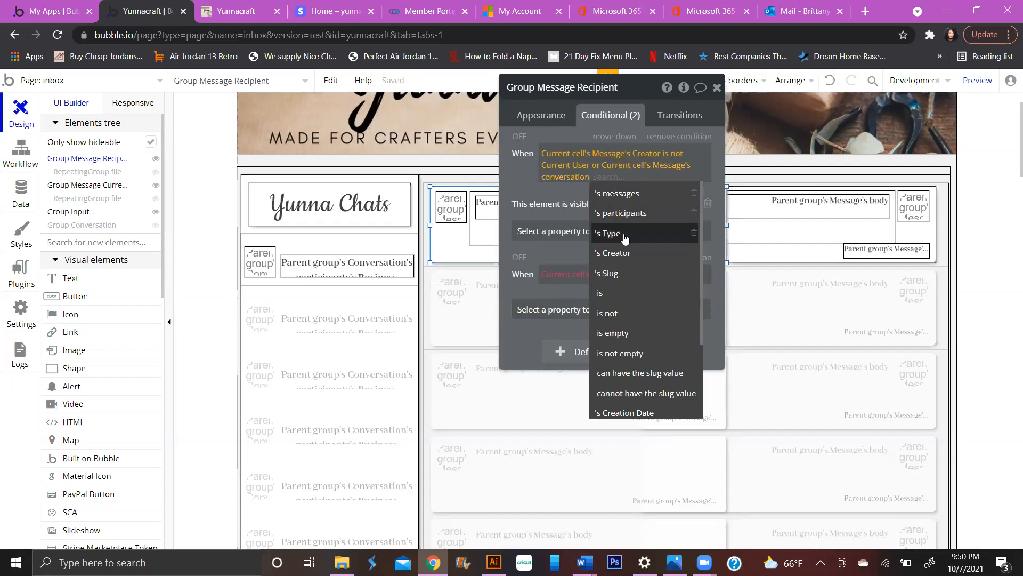
left_click(625, 239)
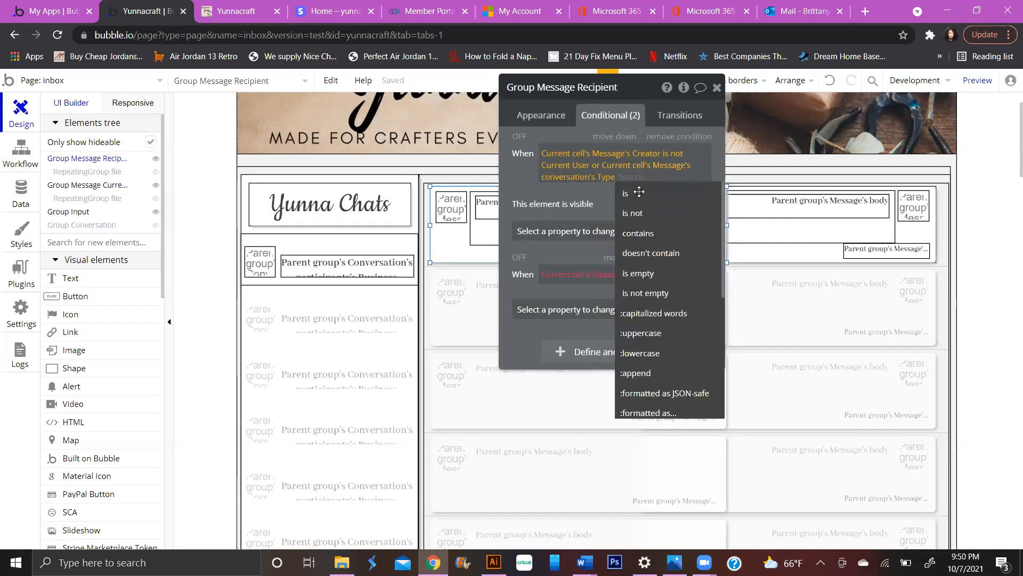
left_click(639, 191)
type("system")
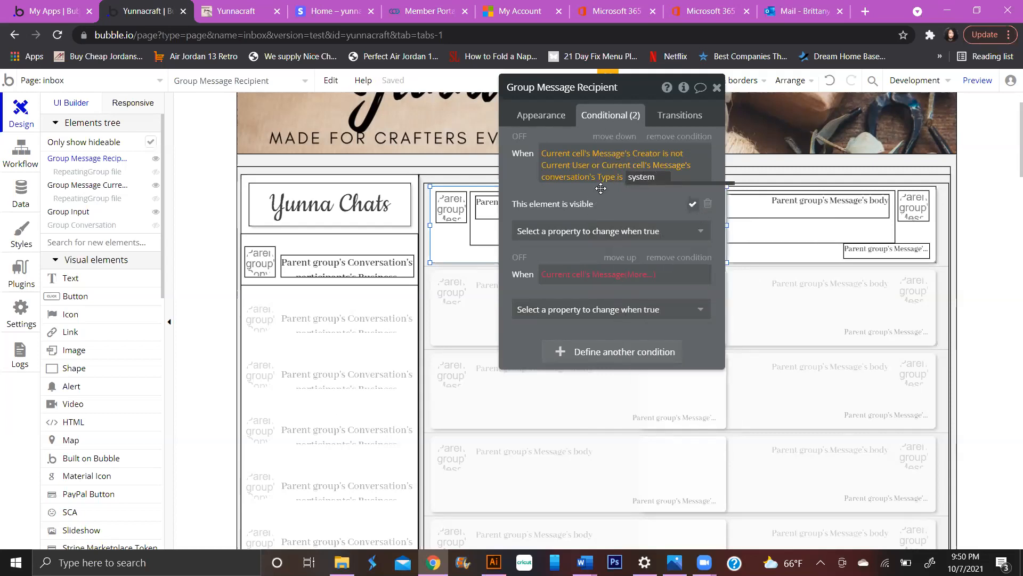
- Delete the unfinished second condition and copy the recipient group's When expression
left_click(679, 257)
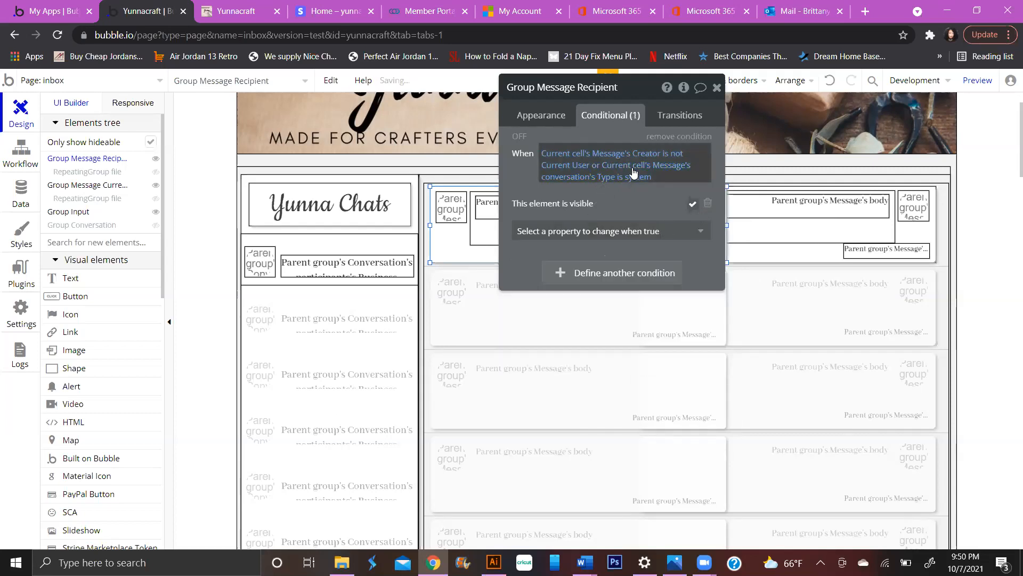
right_click(675, 169)
left_click(715, 130)
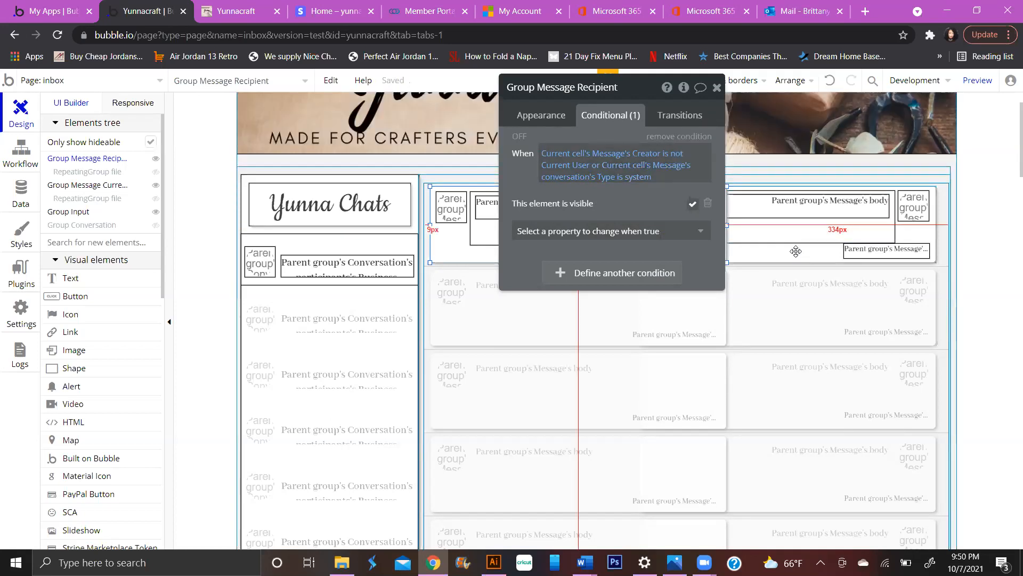
left_click(796, 251)
- Paste the copied expression into Group Message Current User's condition, then undo the paste
right_click(568, 159)
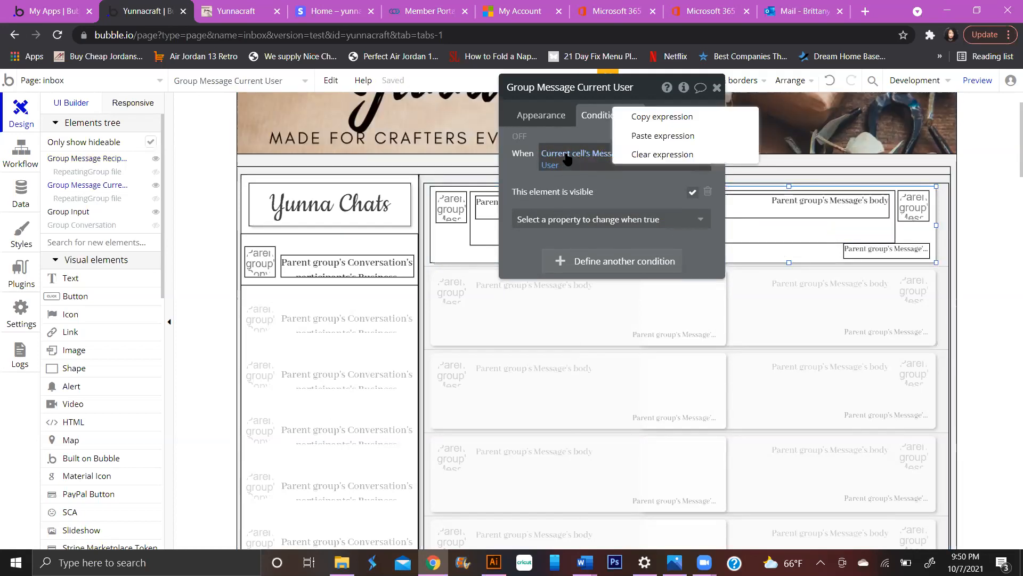
left_click(686, 138)
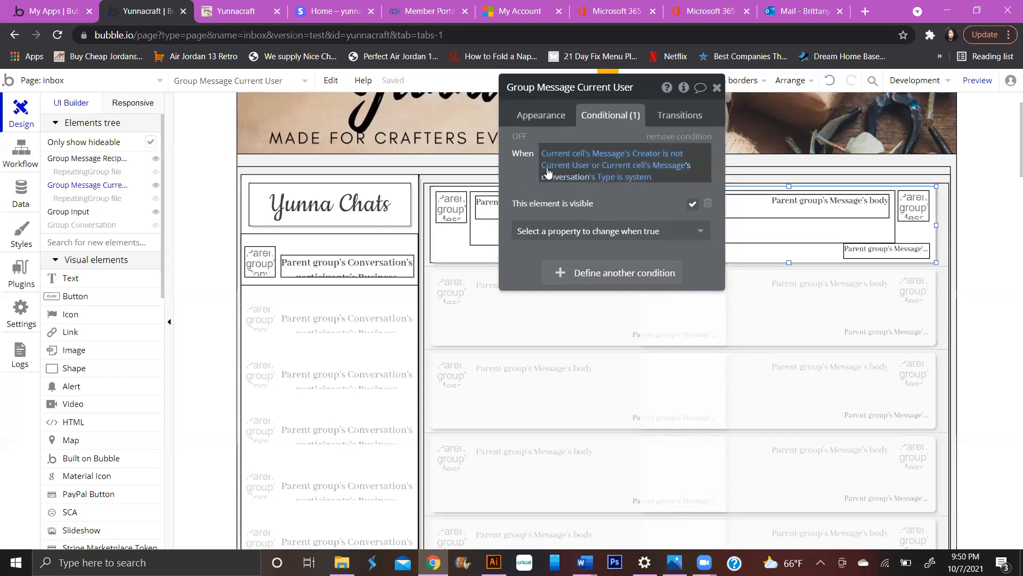
left_click(830, 81)
left_click(673, 155)
- Compare against the recipient bubble's visibility condition, then reselect the current-user bubble
left_click(457, 233)
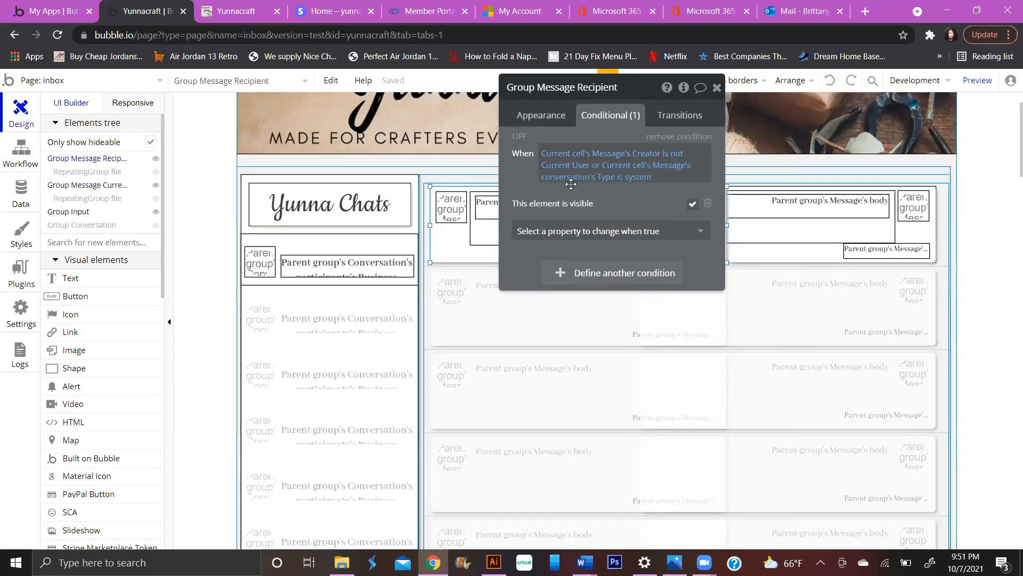
left_click(545, 113)
left_click(601, 116)
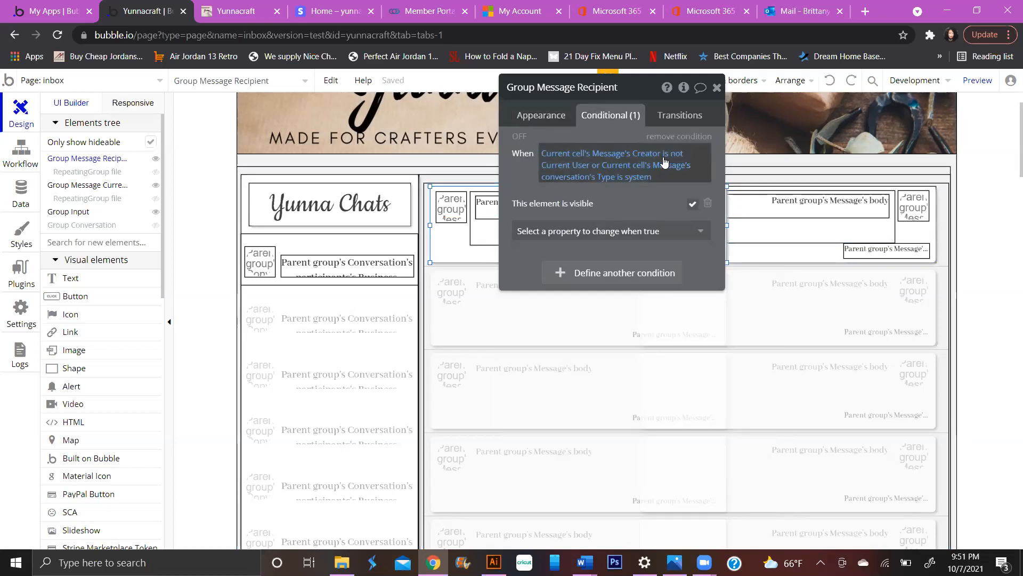
left_click(626, 160)
left_click(596, 184)
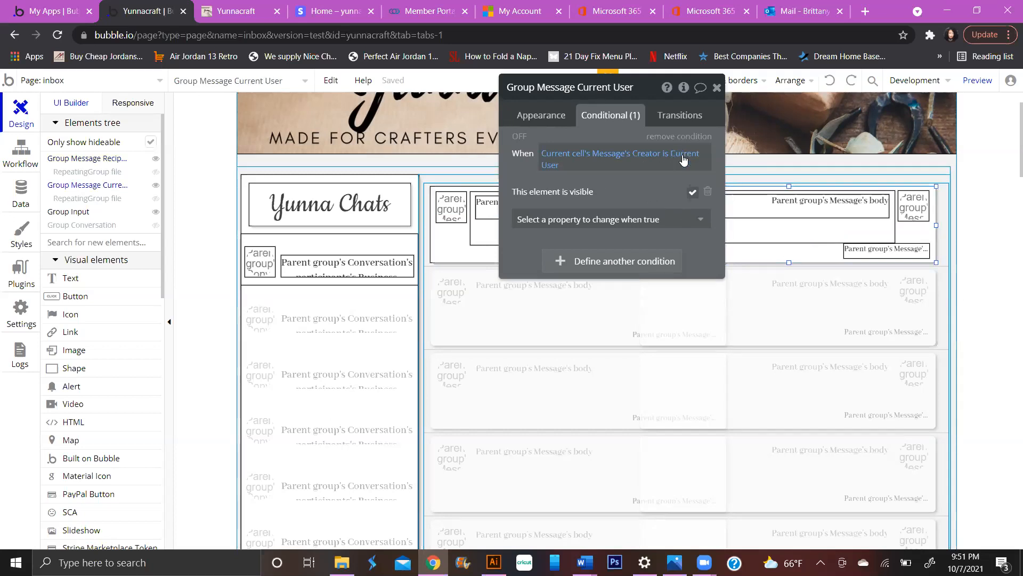
- Append an 'and' clause on Current cell's Message's conversation to the When expression
left_click(555, 167)
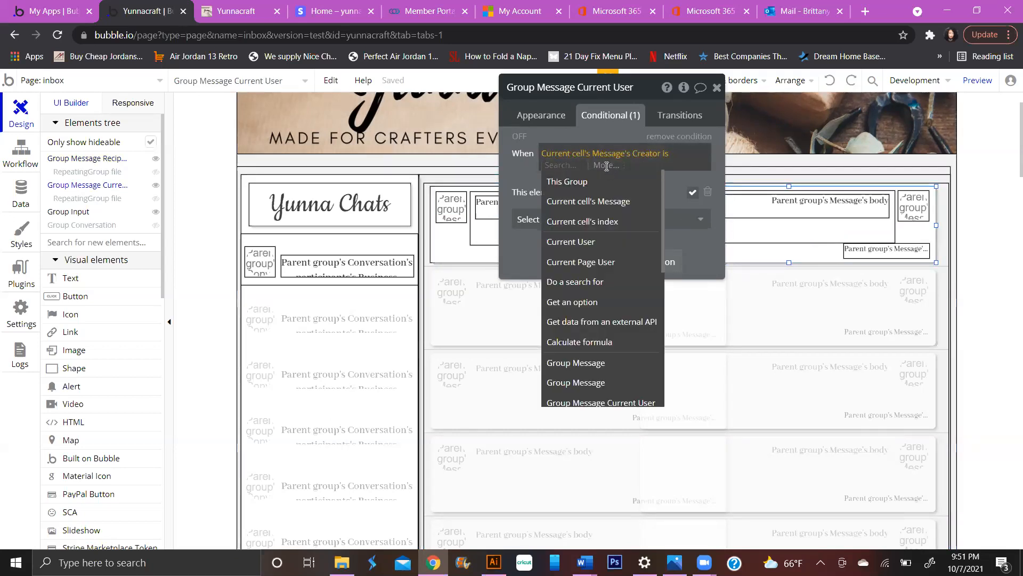
left_click(605, 165)
left_click(583, 201)
left_click(589, 165)
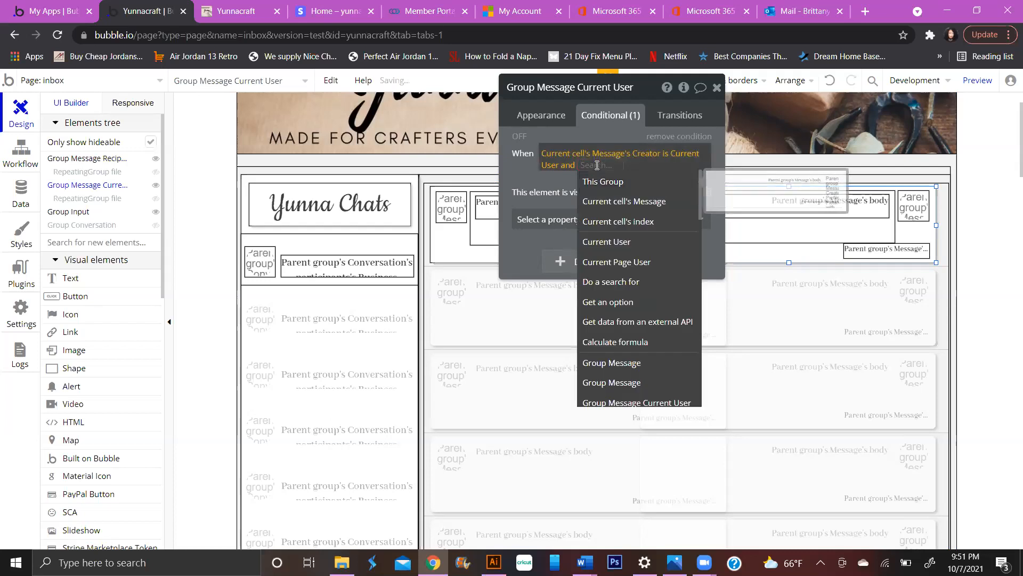
right_click(597, 165)
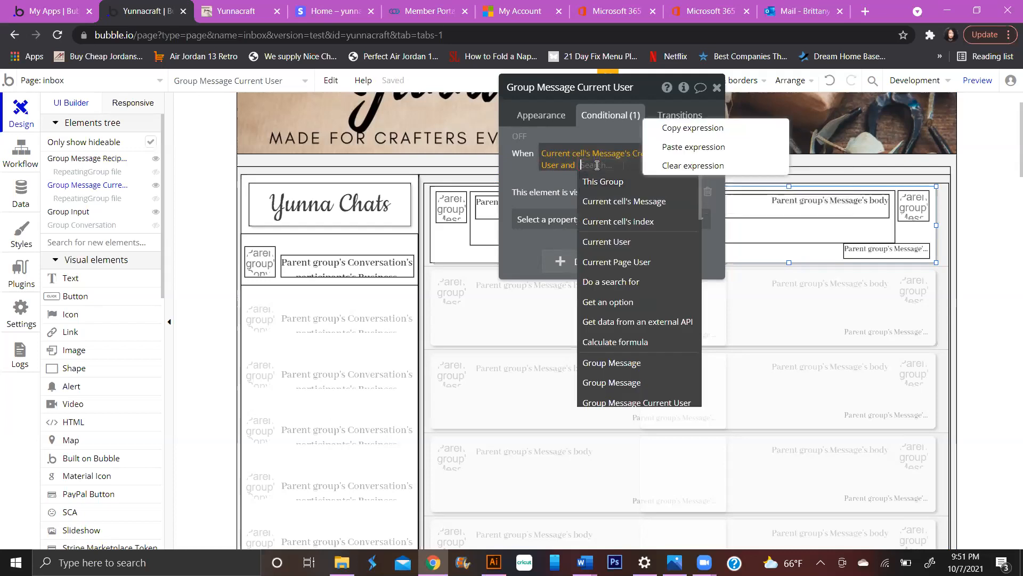
left_click(605, 201)
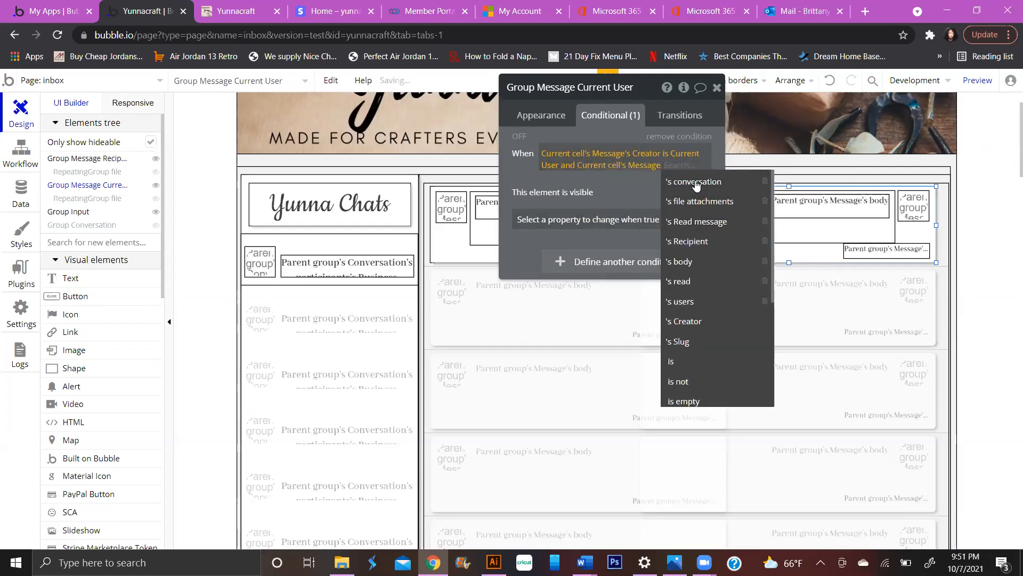
left_click(696, 183)
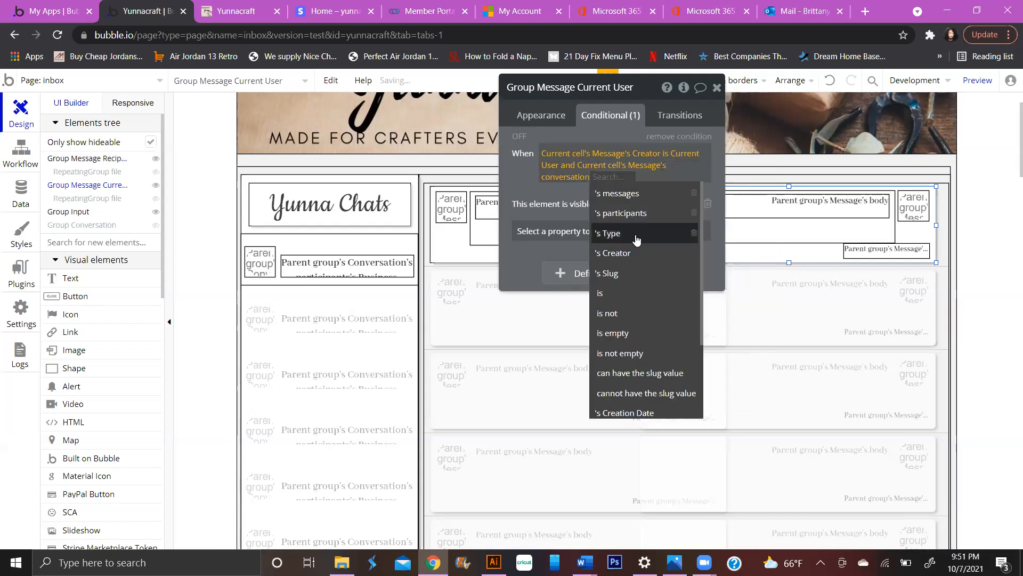
- Complete the clause as conversation's Type is not 'system' and close the property editor
left_click(636, 315)
type("sy")
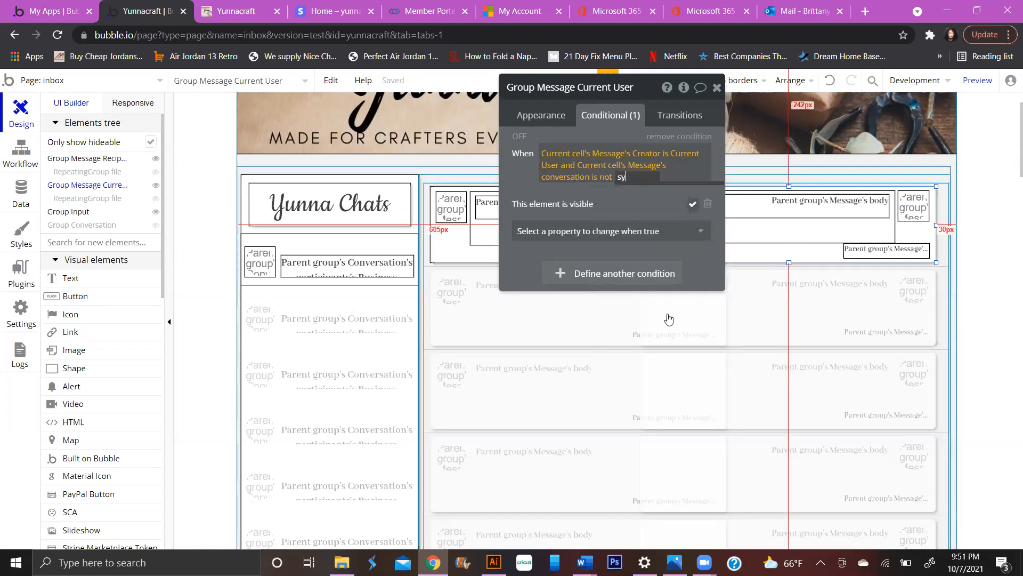
key("BackSpace")
key("BackSpace")
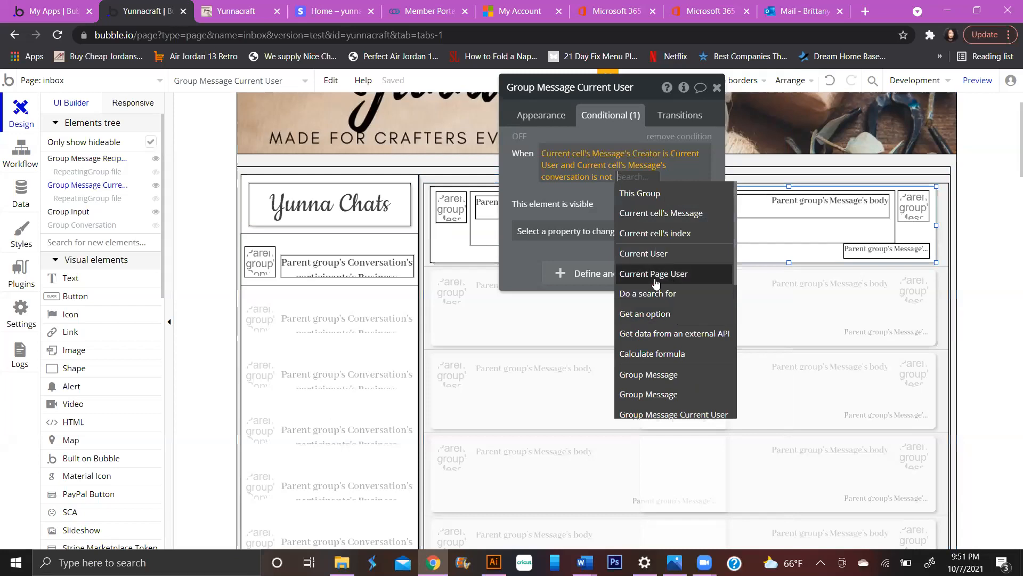
key("BackSpace")
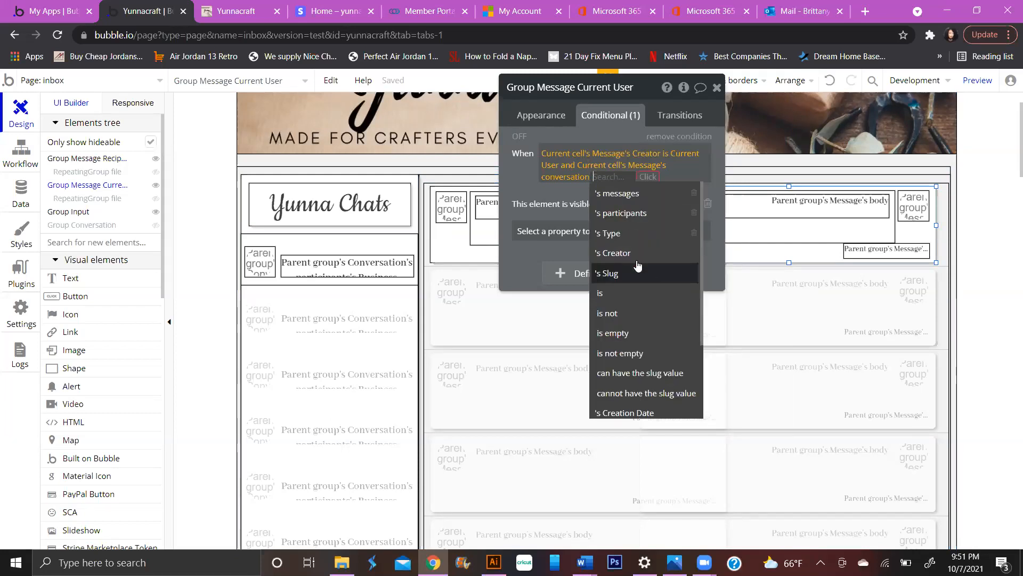
left_click(638, 235)
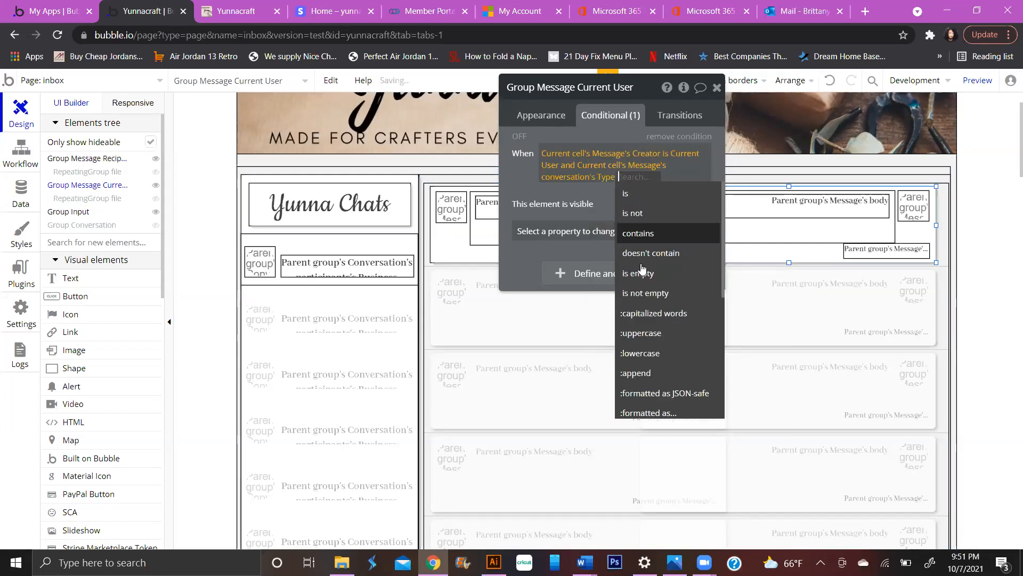
left_click(650, 215)
type("system")
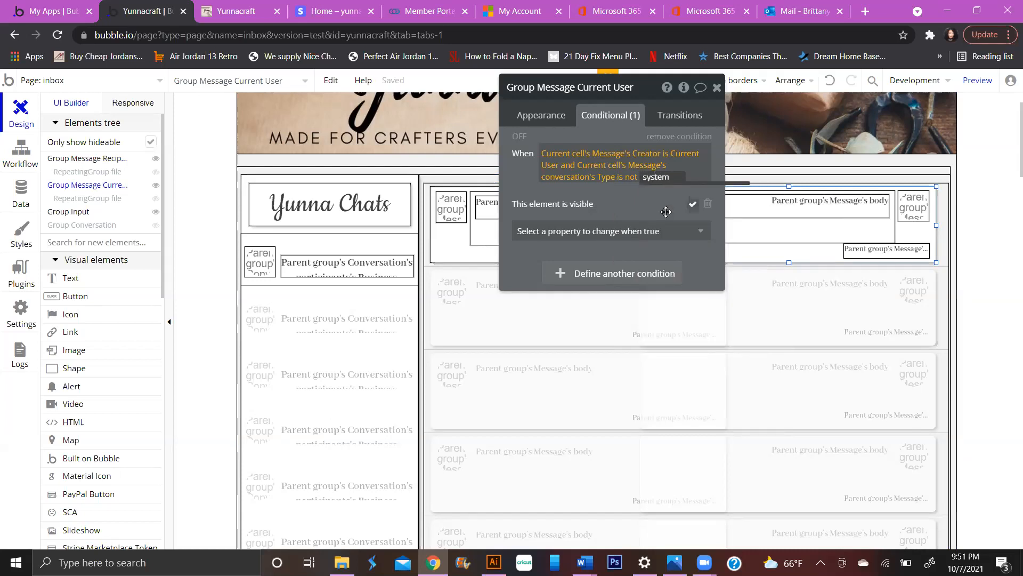
key("Return")
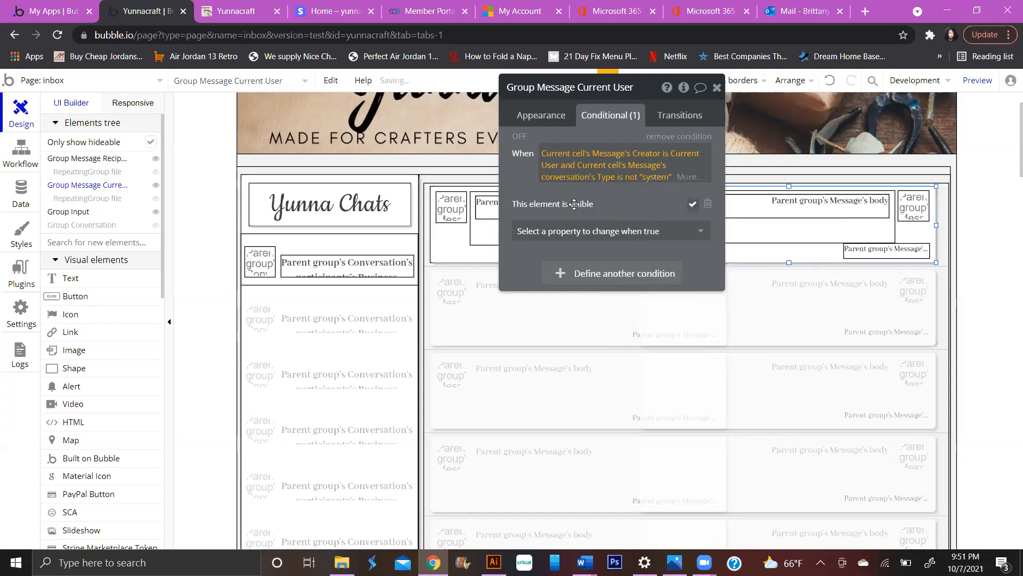
left_click(521, 179)
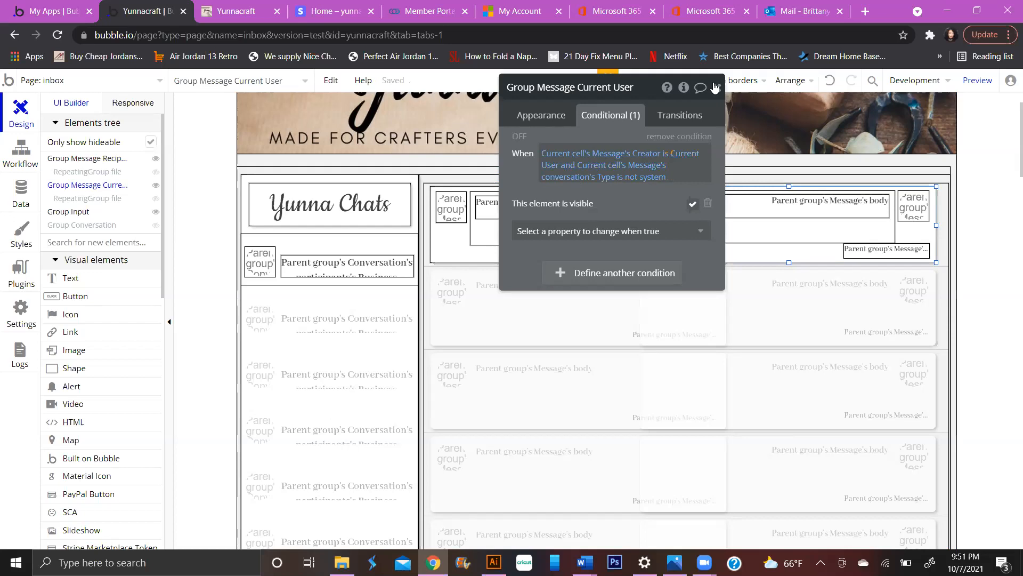
left_click(715, 87)
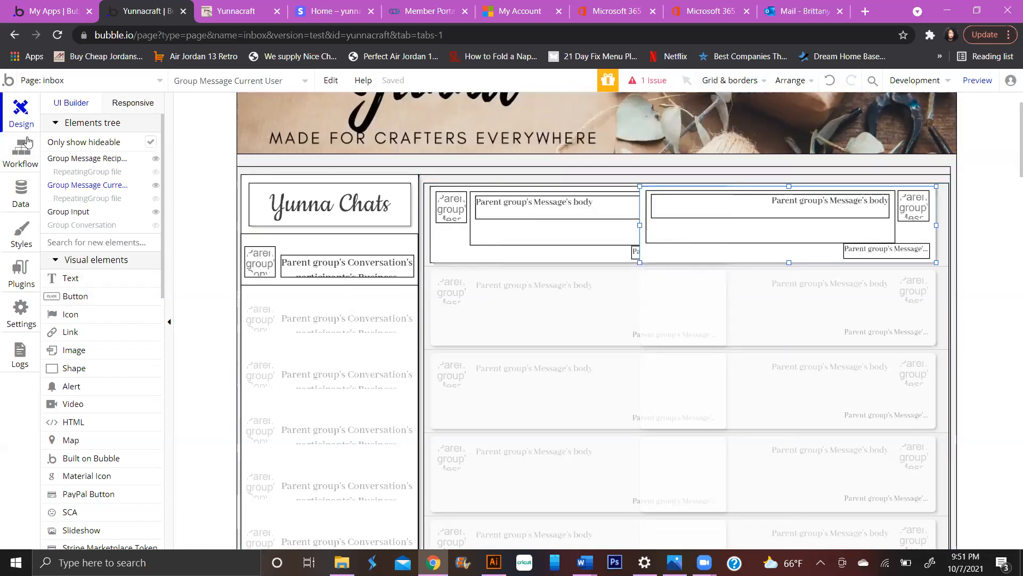
left_click(22, 169)
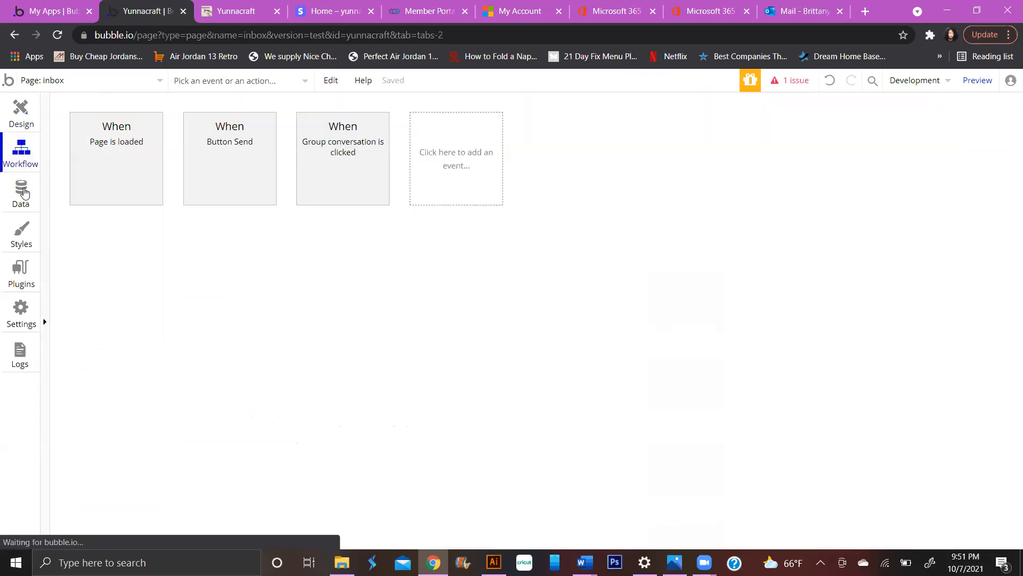
left_click(22, 113)
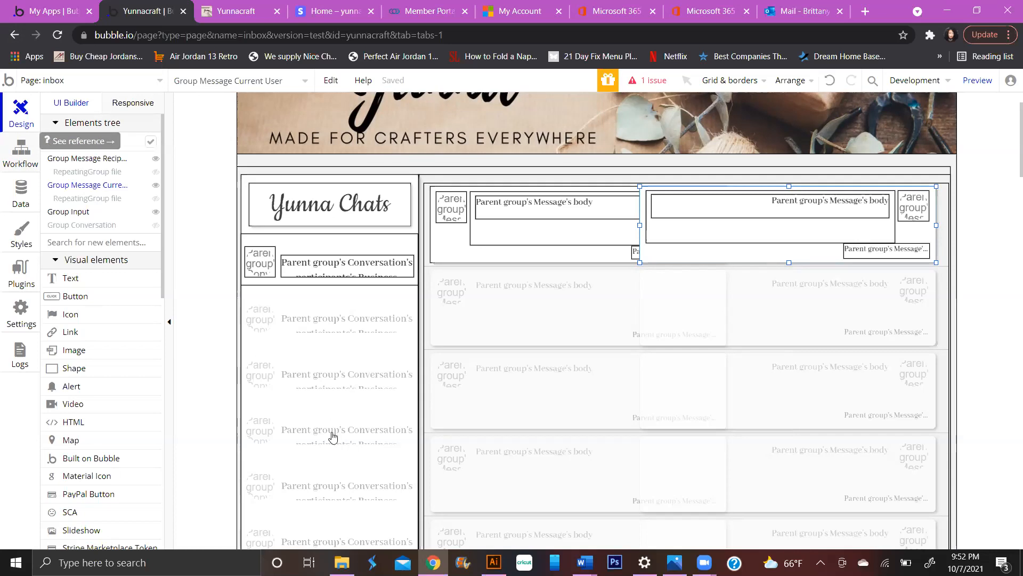
scroll(331, 431, "down", 3)
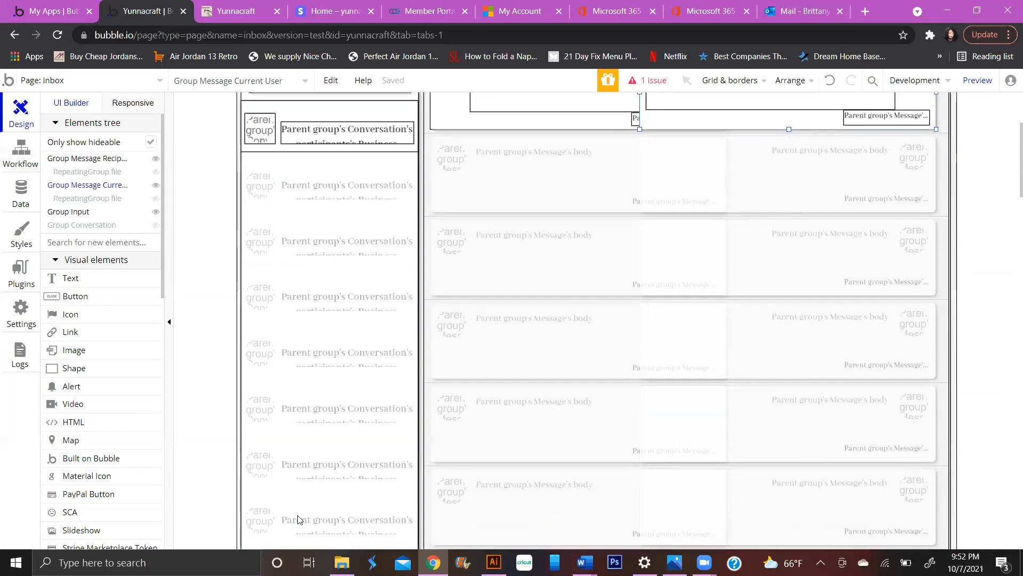
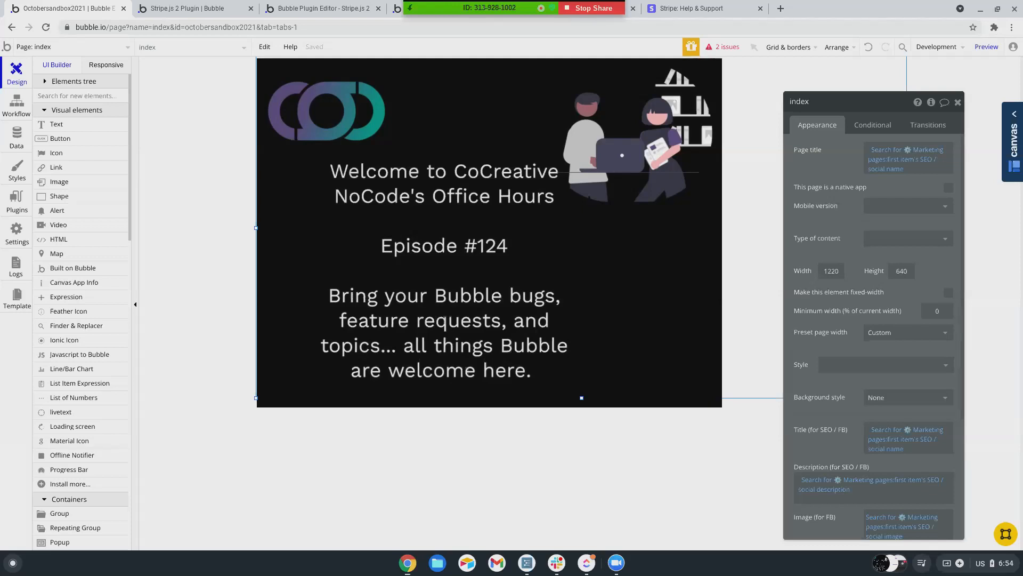
- List all pages and reusable elements of the octobersandbox2021 app from the page selector
left_click(37, 51)
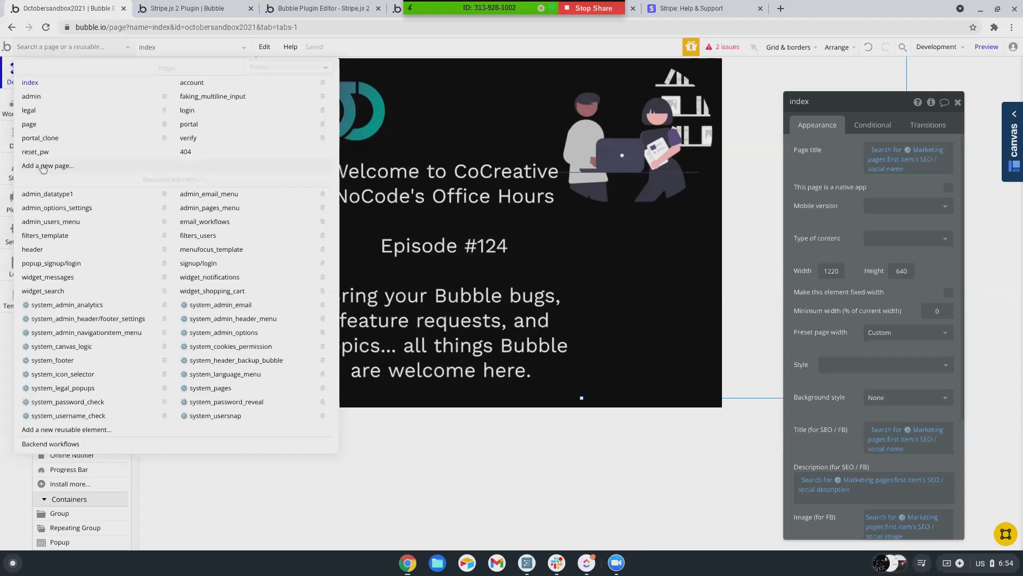
- Add a new page named 'video'
left_click(44, 167)
type("video")
key("Return")
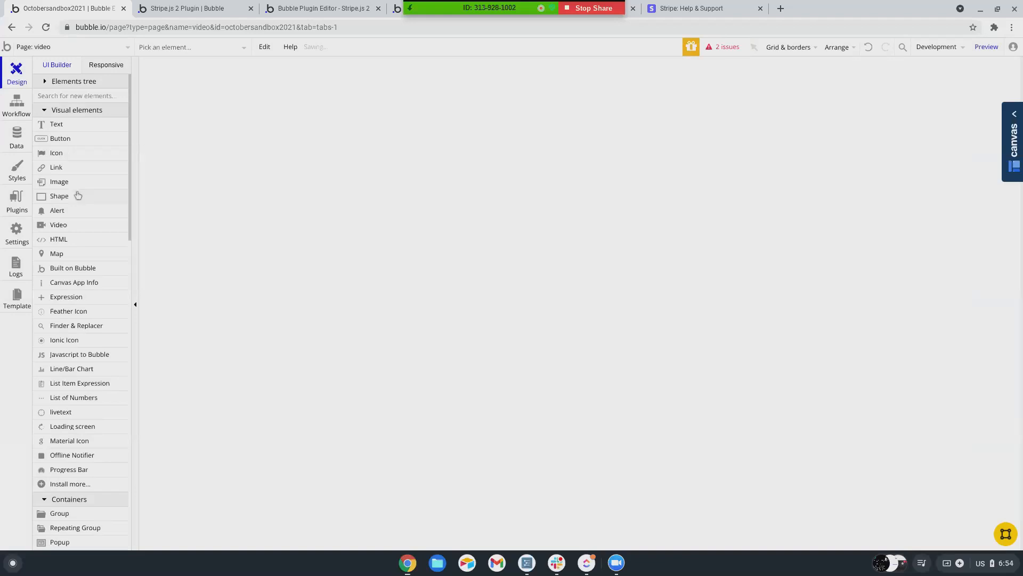
- Draw a Video element, Video A, and review its source options, leaving YouTube selected
scroll(74, 198, "down", 2)
left_click(61, 206)
mouse_move(452, 87)
left_mouse_down()
mouse_move(623, 285)
mouse_move(681, 322)
left_mouse_up()
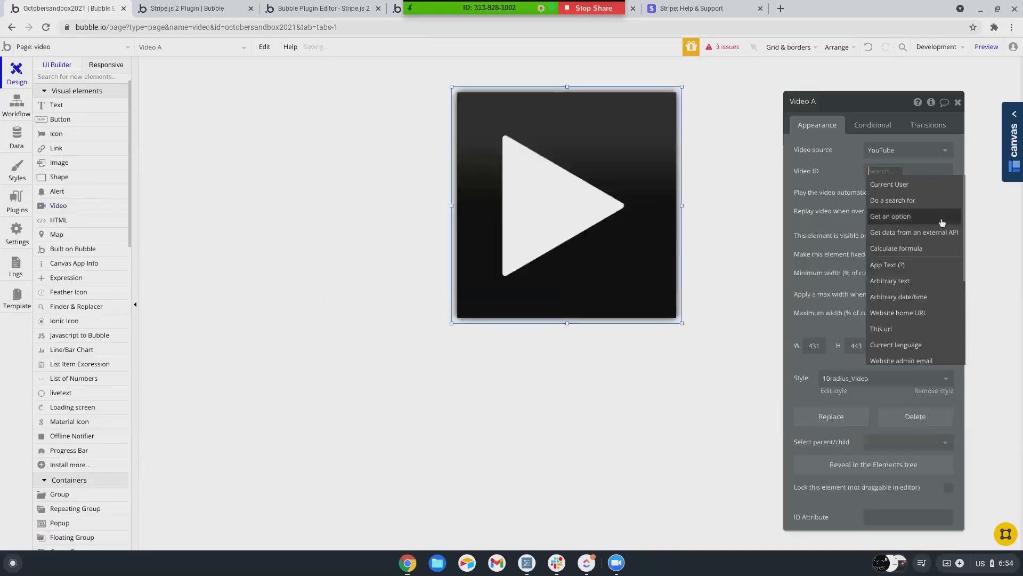
left_click(901, 150)
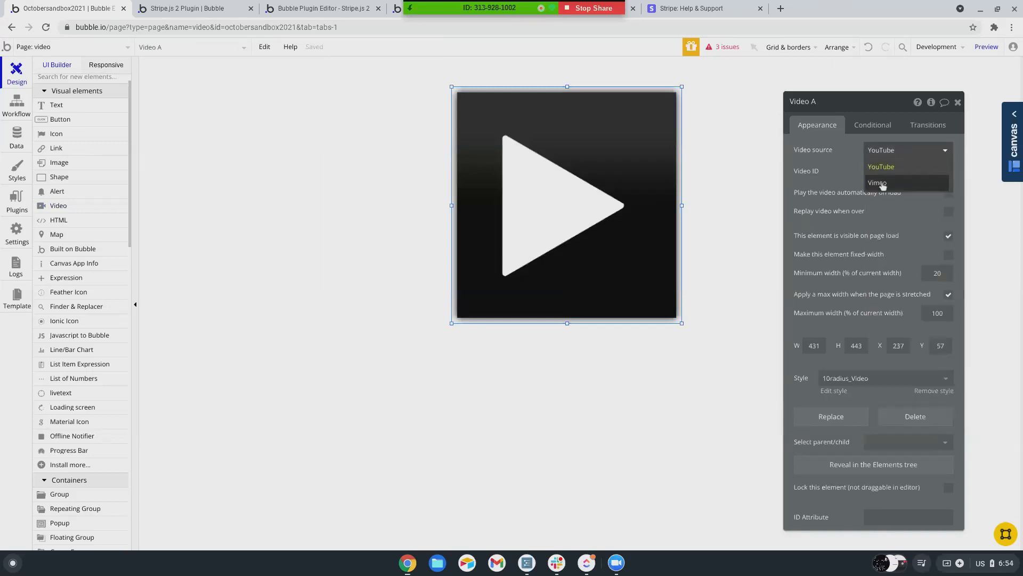
left_click(846, 176)
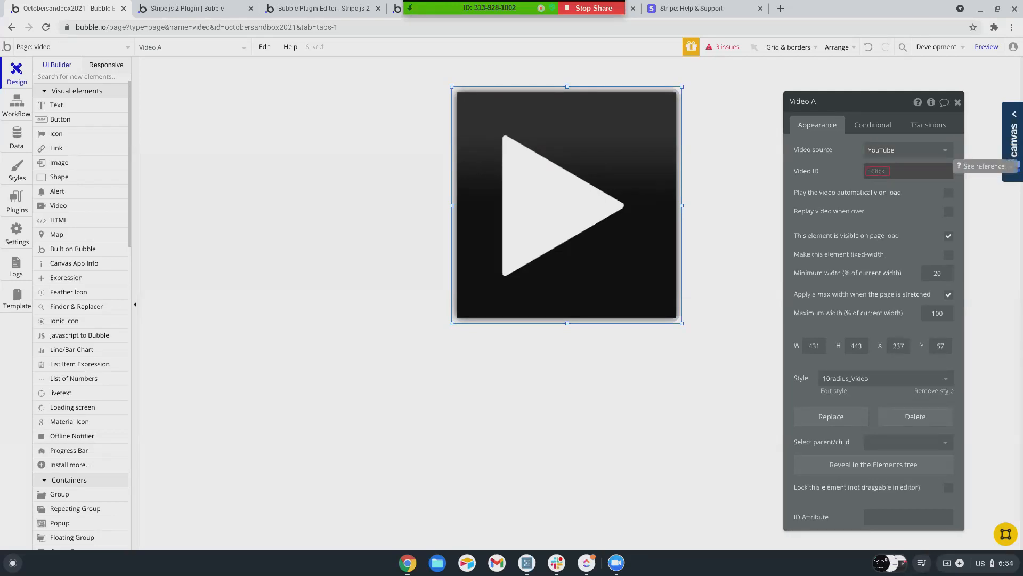
left_click(887, 152)
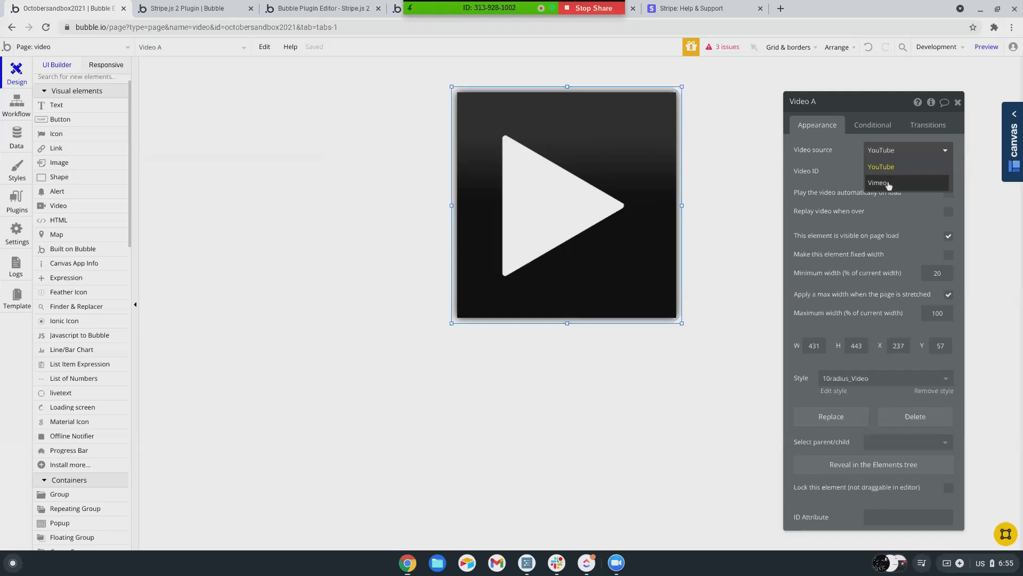
left_click(845, 162)
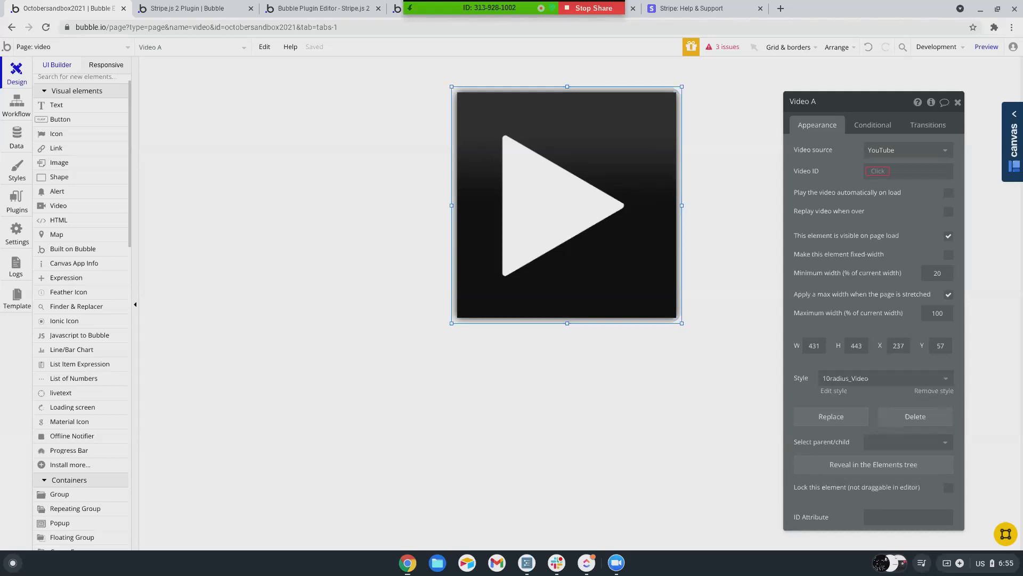
left_click(877, 171)
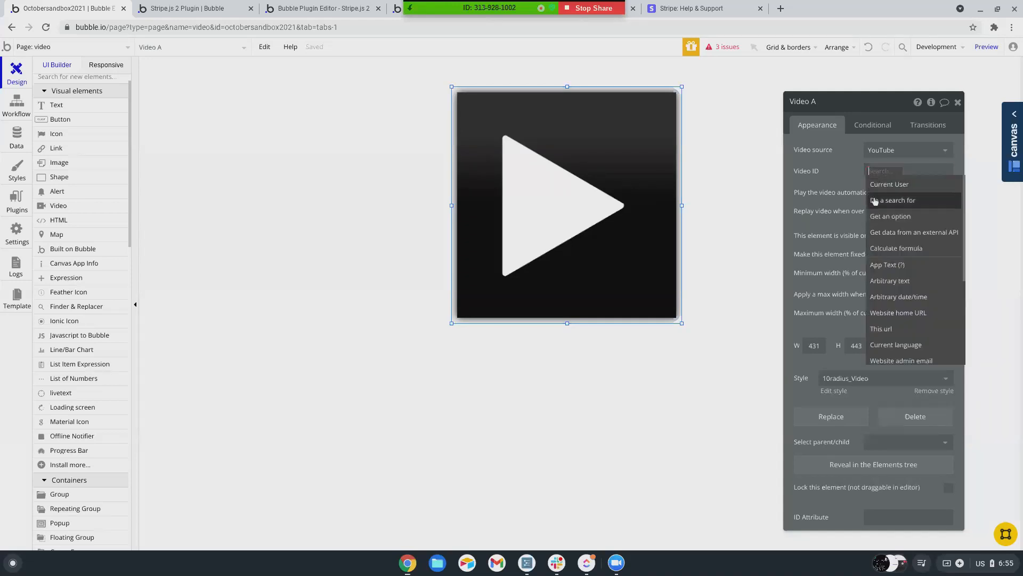
left_click(859, 164)
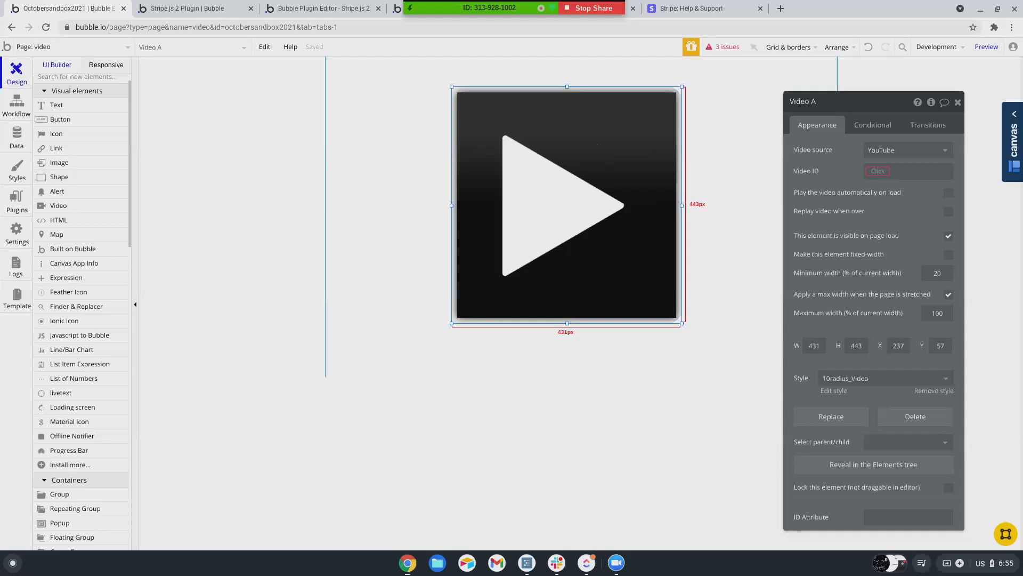
left_click(537, 160)
- Open appsumo.com in a new tab and open the Ziggeo lifetime deal page, starting at $69.00
left_click(781, 9)
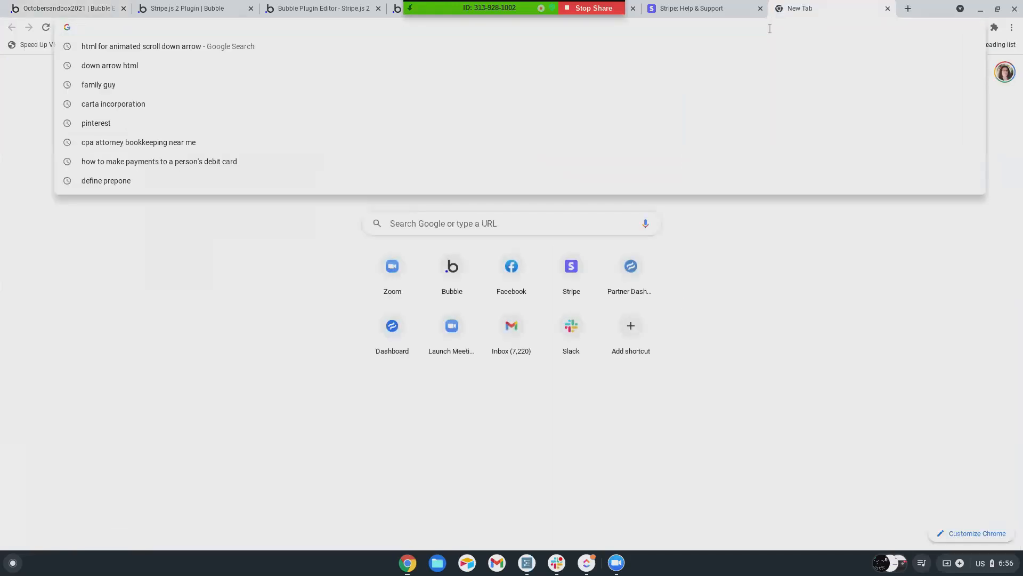
type("appsum")
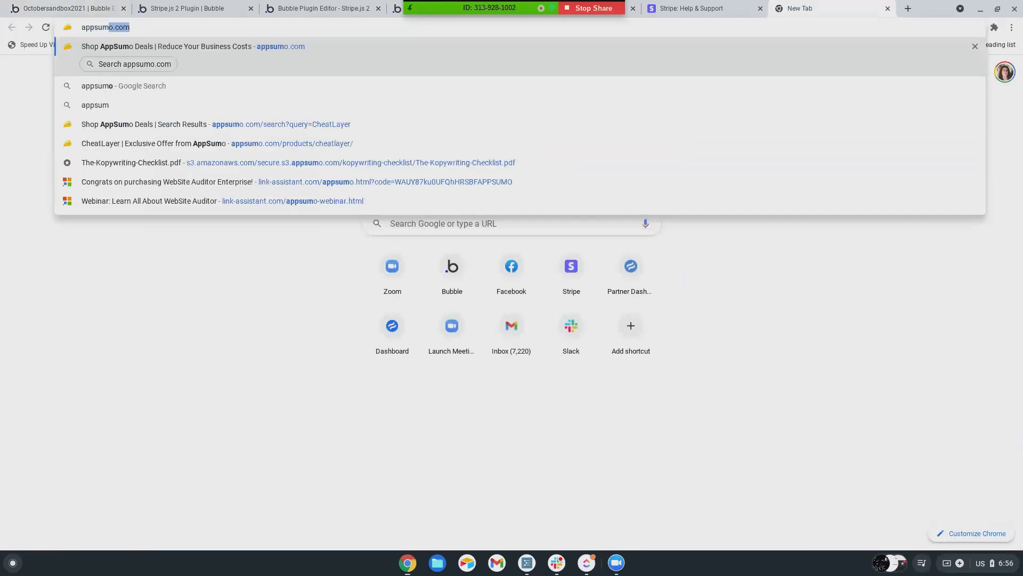
key("Return")
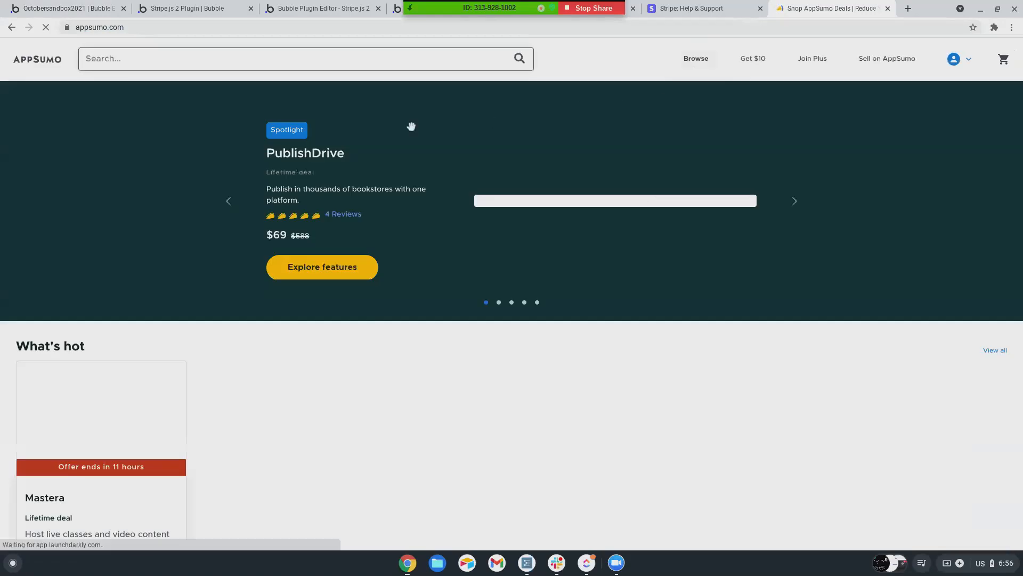
left_click(375, 60)
type("zigg")
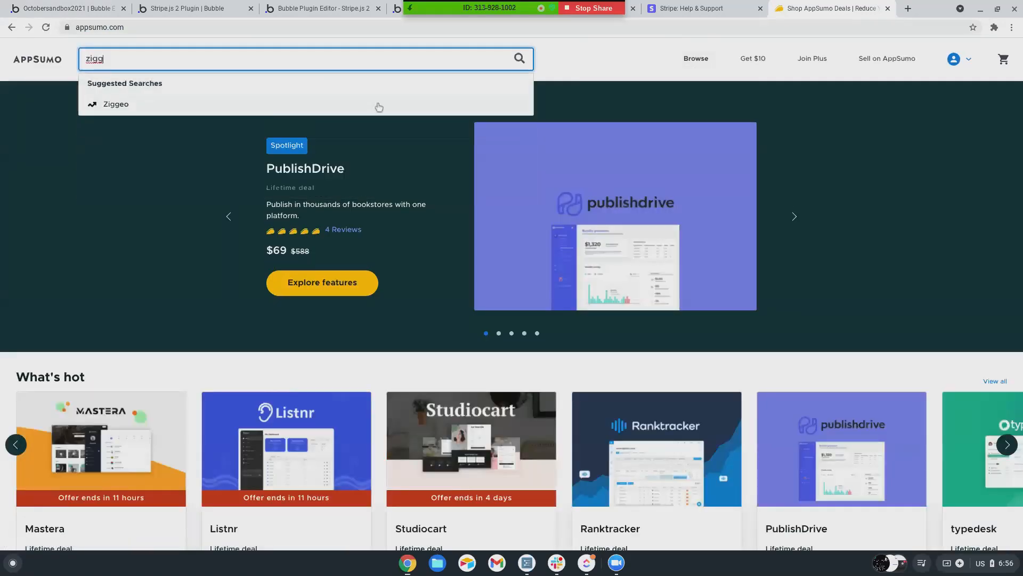
left_click(351, 107)
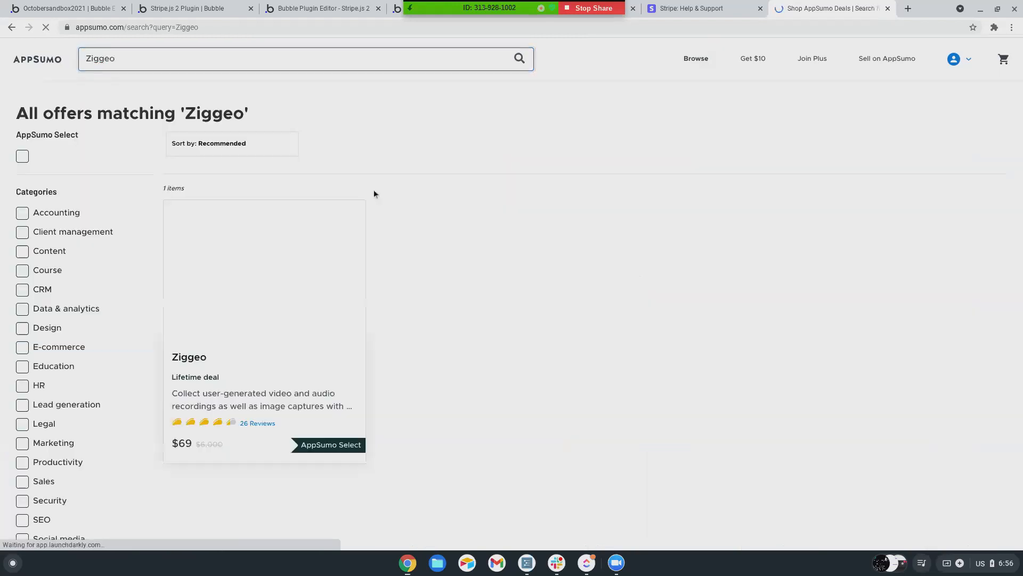
scroll(436, 333, "down", 2)
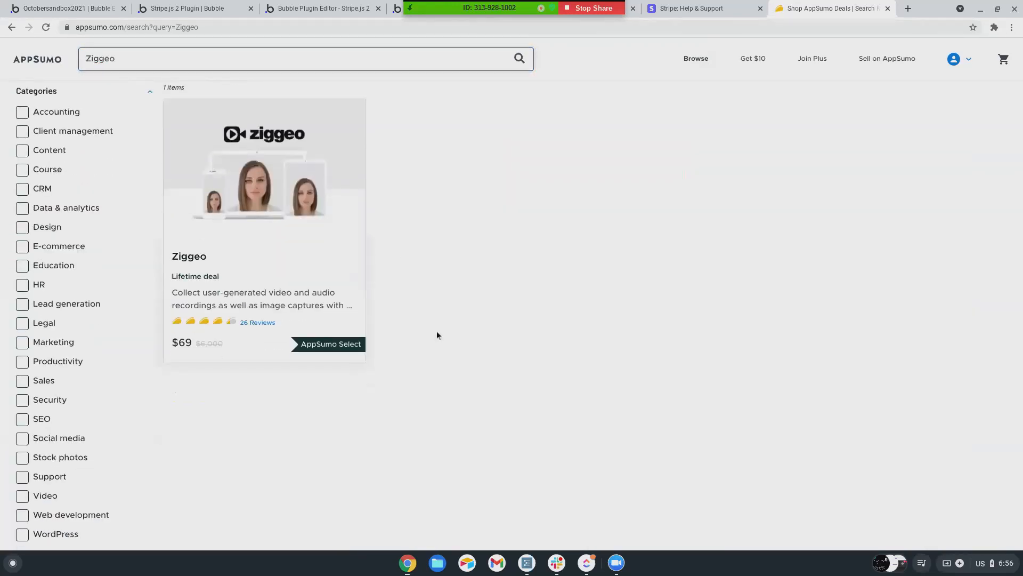
left_click(270, 265)
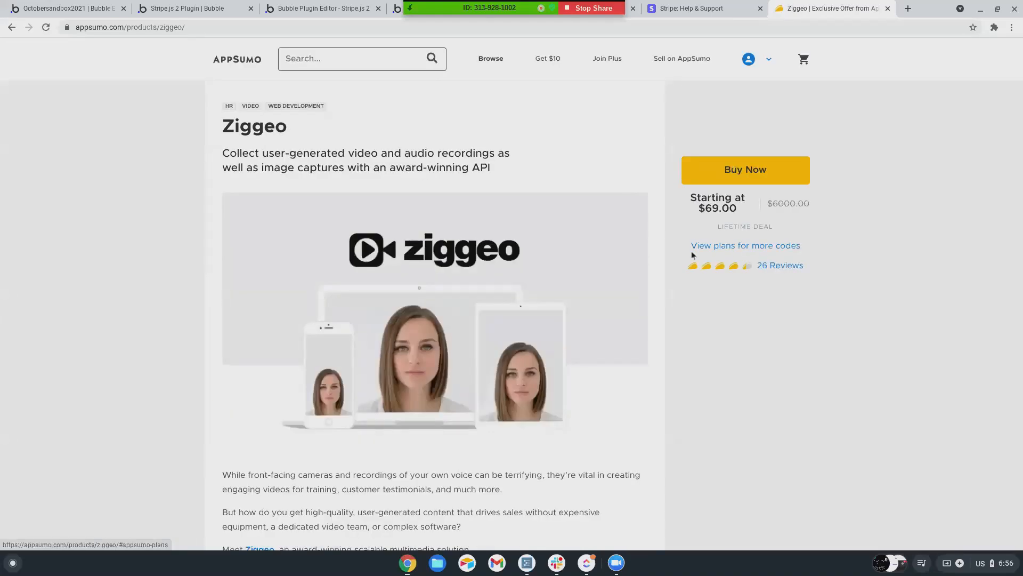
scroll(473, 393, "down", 1)
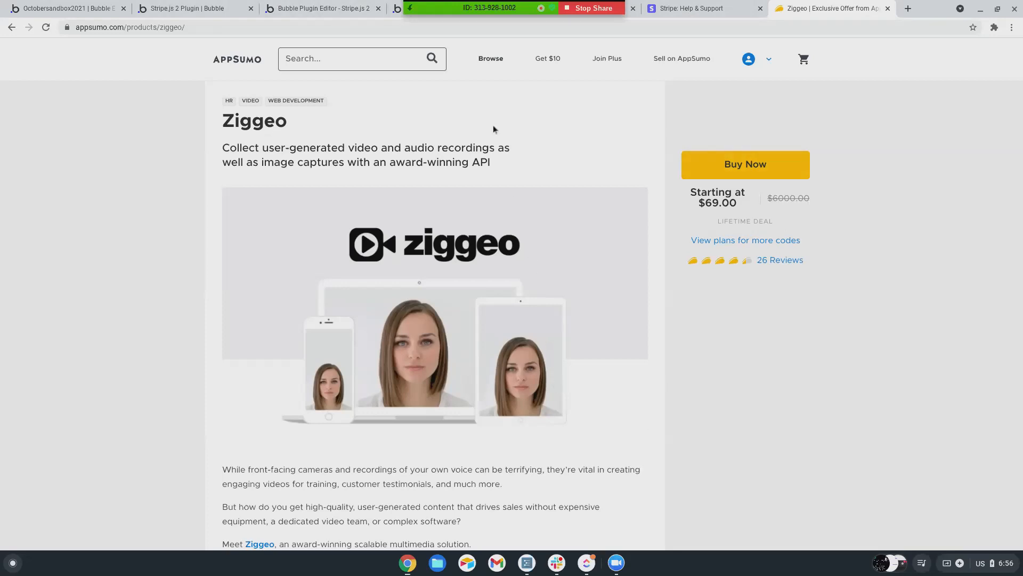
left_click(317, 11)
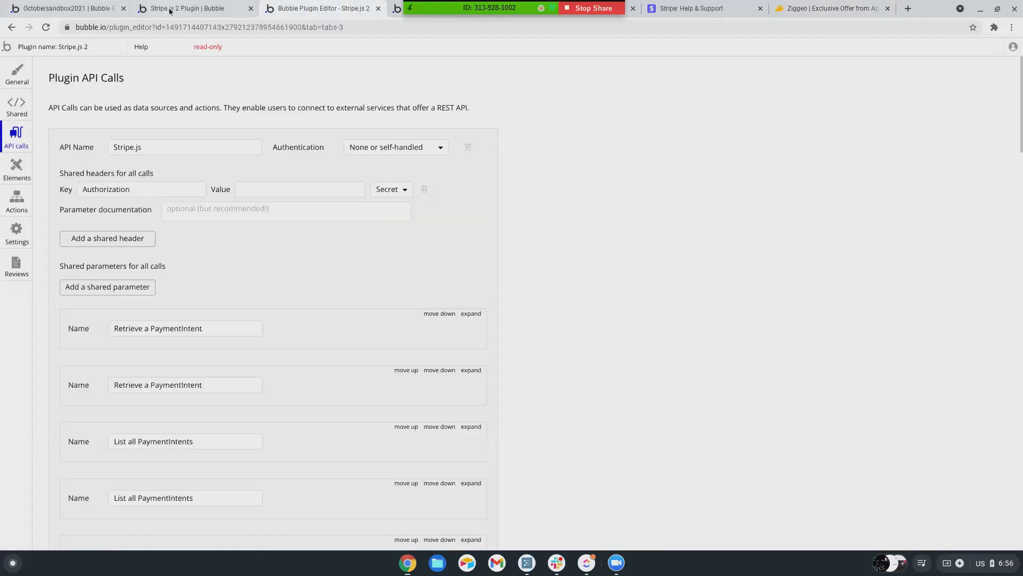
- Search the plugin catalogue for 'ziggeo', then close it without installing anything
left_click(169, 11)
left_click(78, 9)
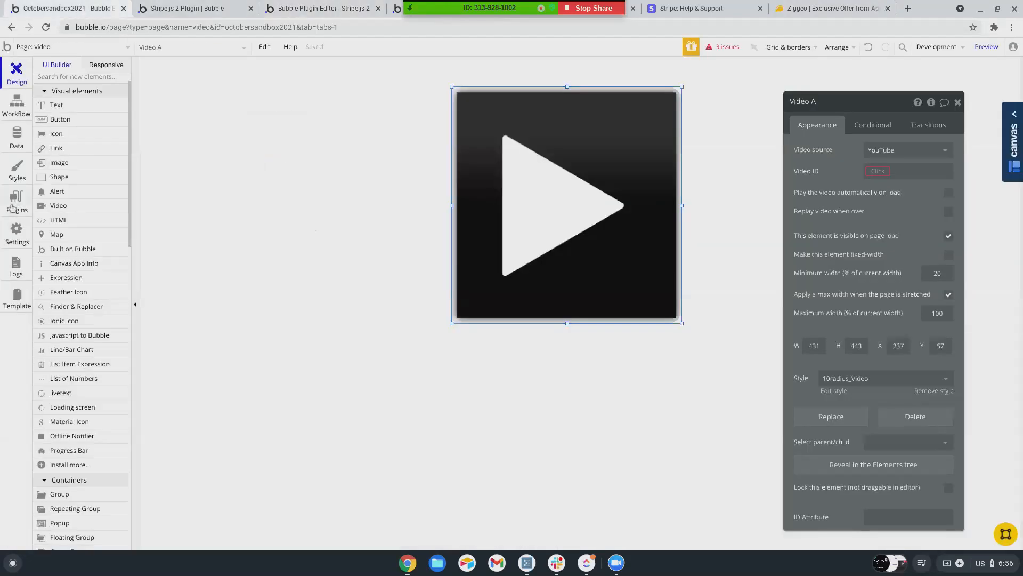
left_click(13, 207)
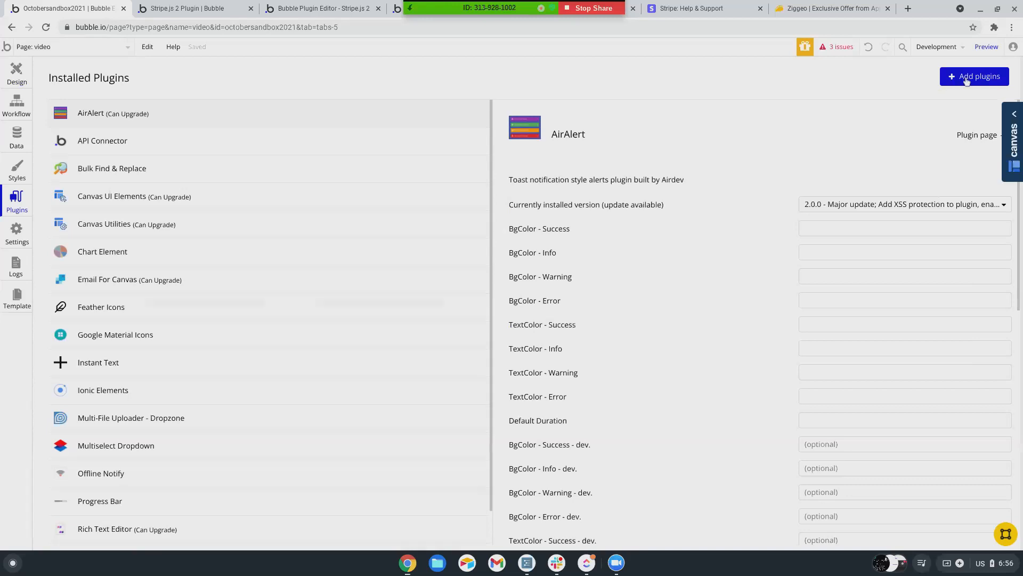
left_click(967, 80)
type("ziggeo")
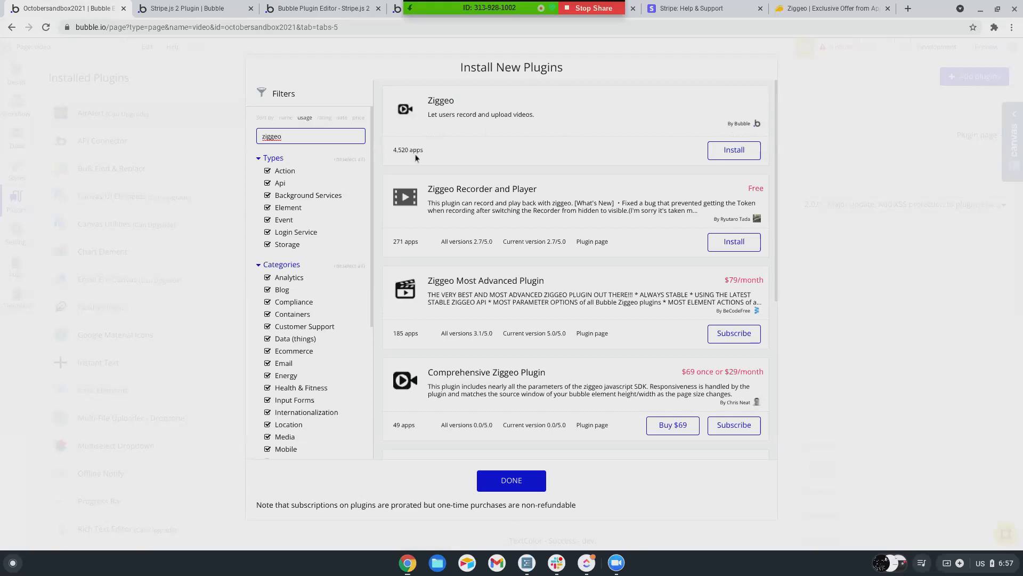
scroll(440, 233, "down", 1)
scroll(440, 233, "down", 3)
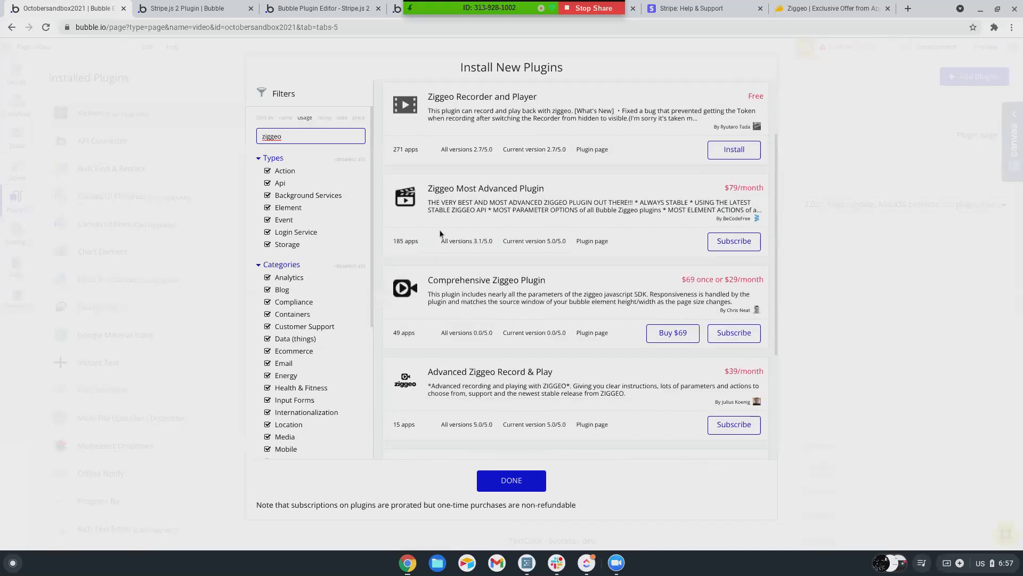
scroll(440, 233, "up", 4)
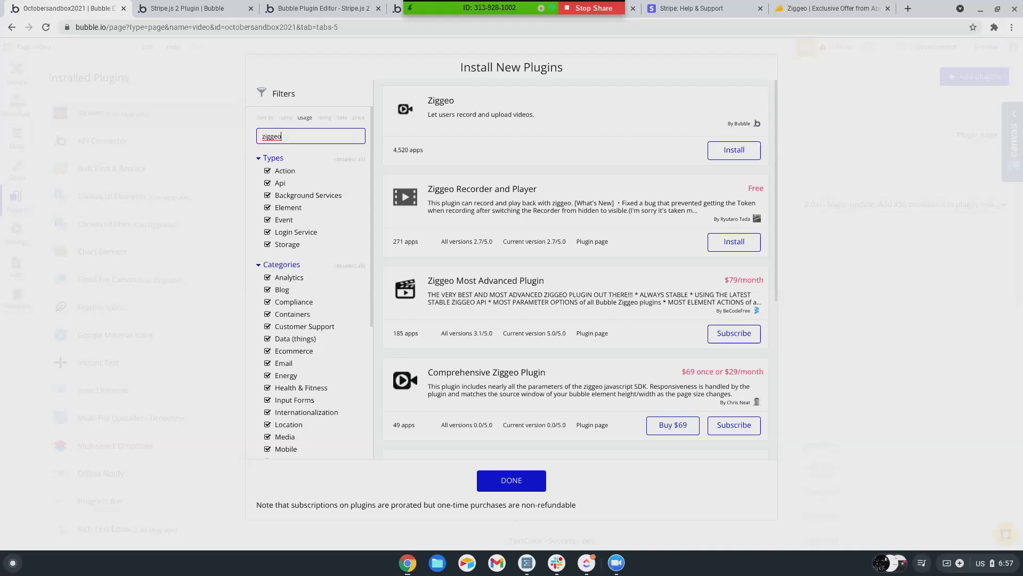
left_click(808, 127)
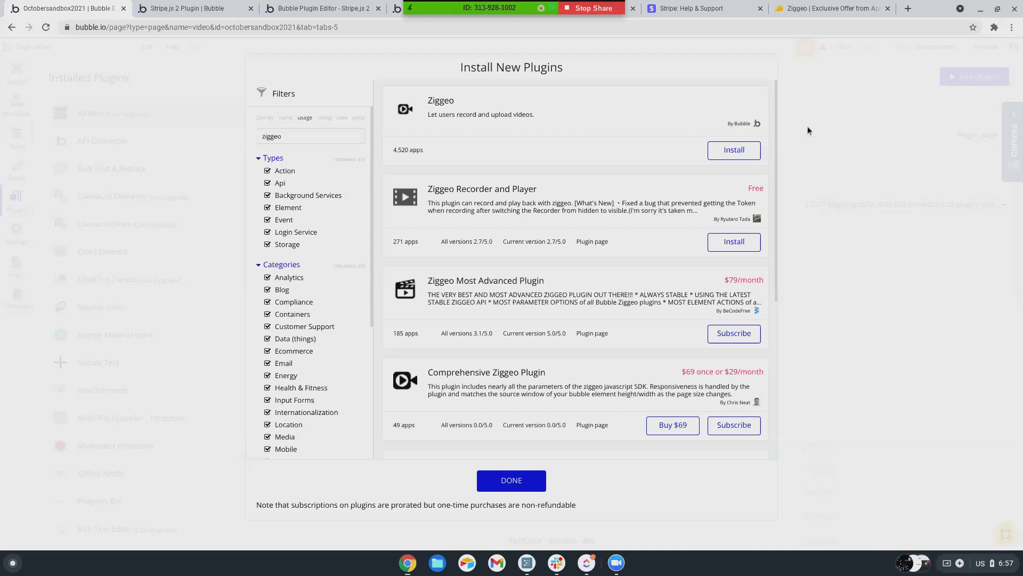
left_click(21, 78)
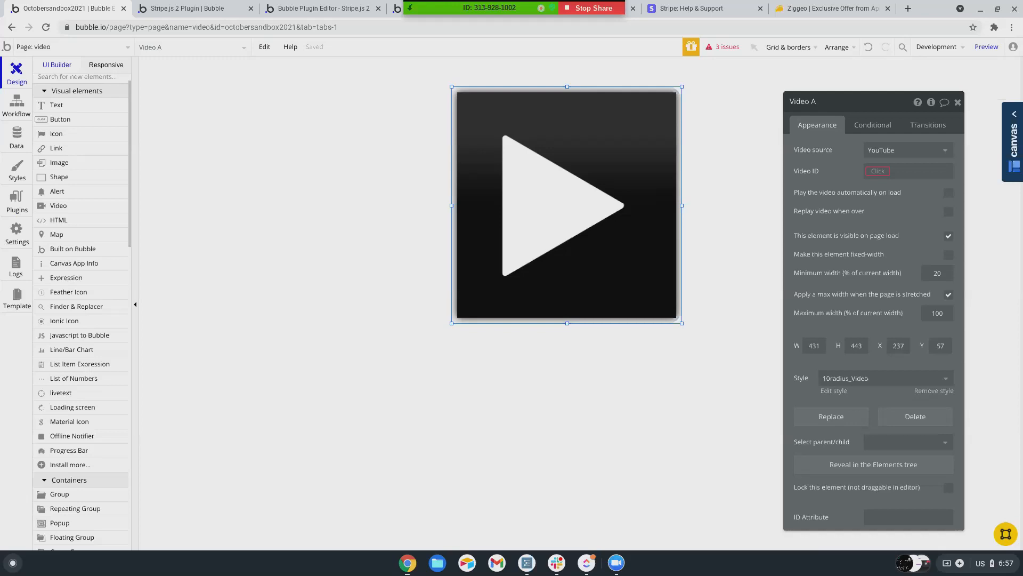
- Open Vimeo in a new tab and sign in with a Google account
left_click(908, 8)
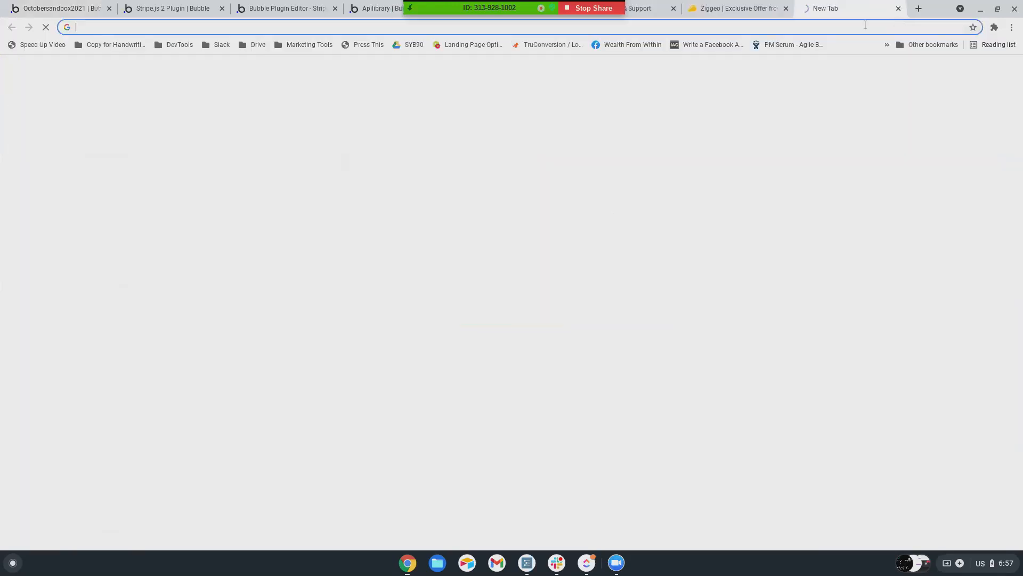
type("vime")
key("Return")
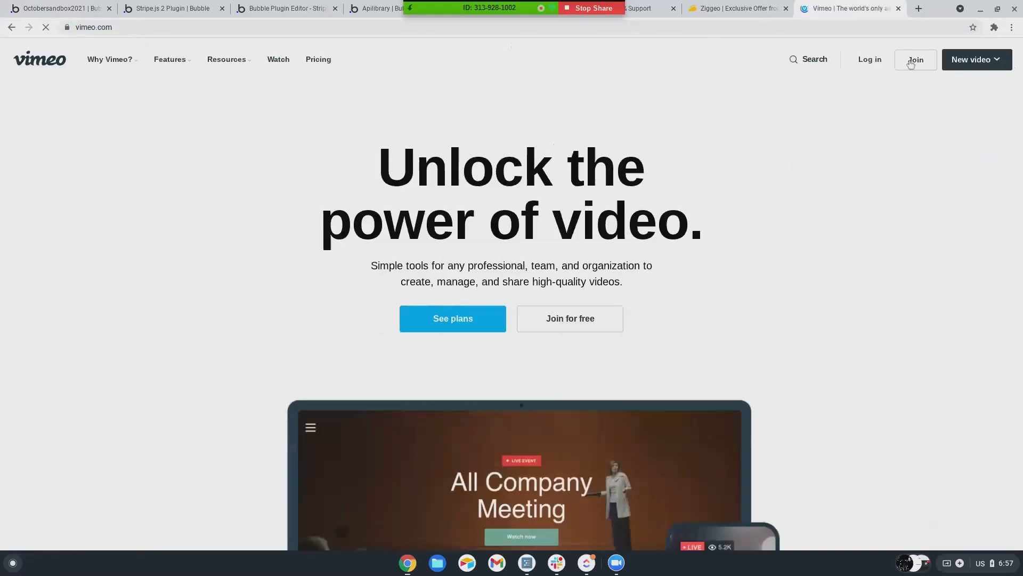
left_click(873, 63)
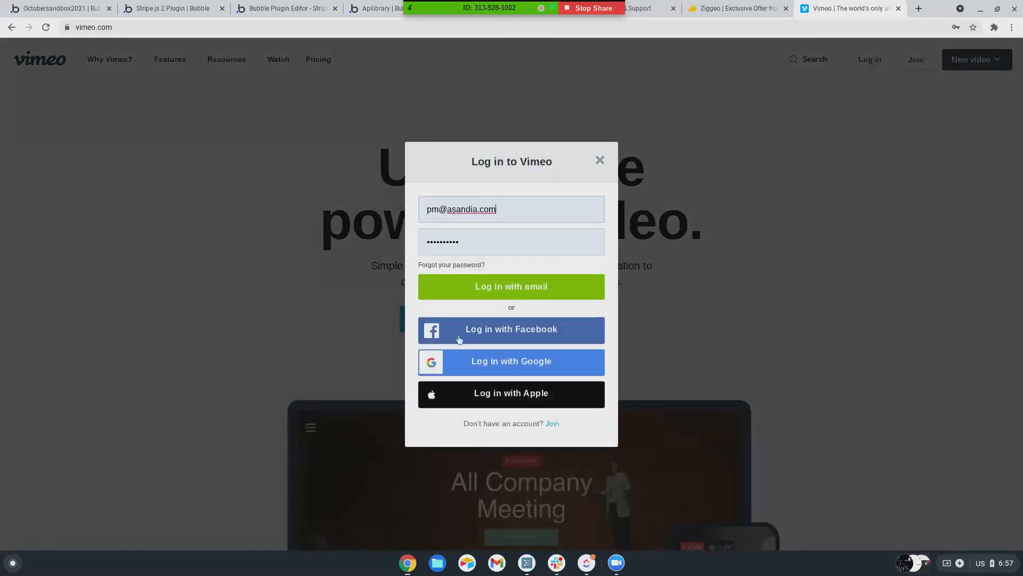
left_click(512, 366)
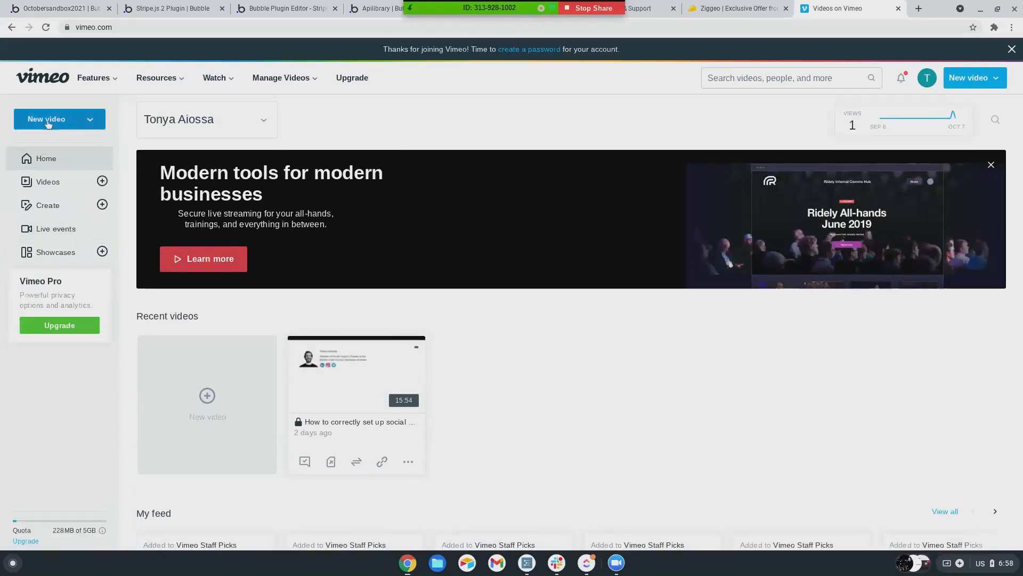
- From the Videos list, open the social media accounts setup video's page in a new tab
left_click(47, 122)
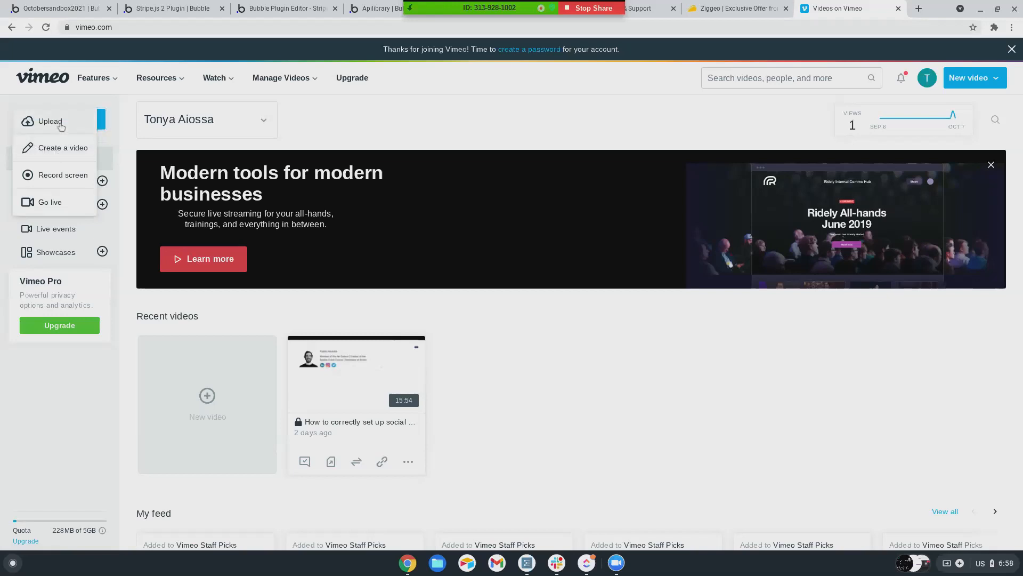
left_click(60, 127)
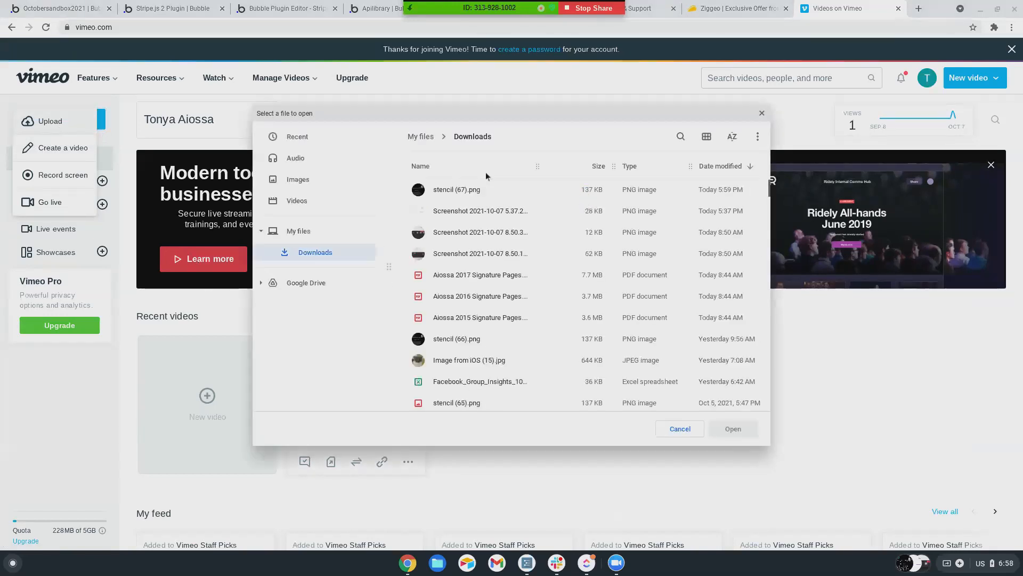
left_click(761, 113)
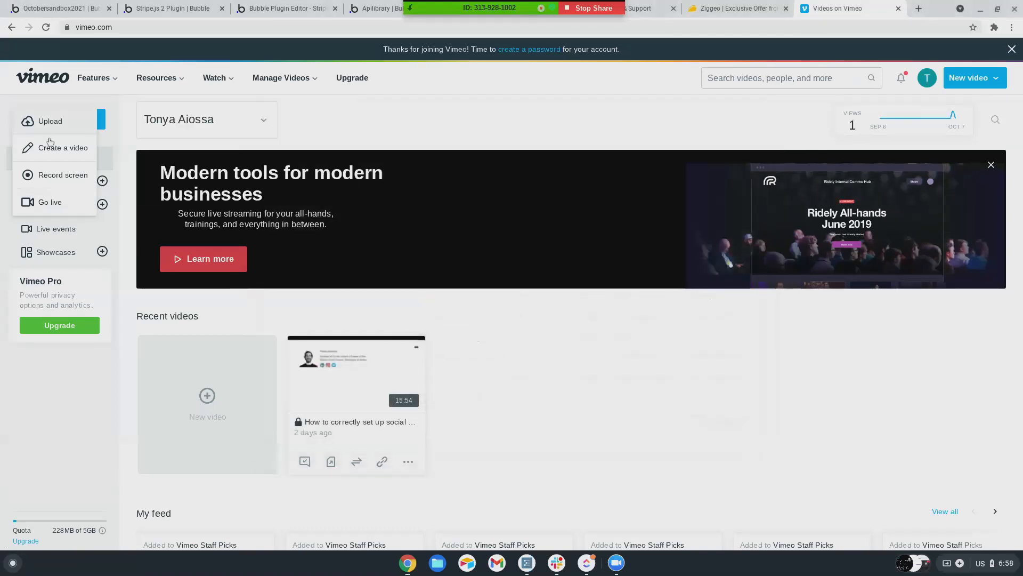
left_click(66, 385)
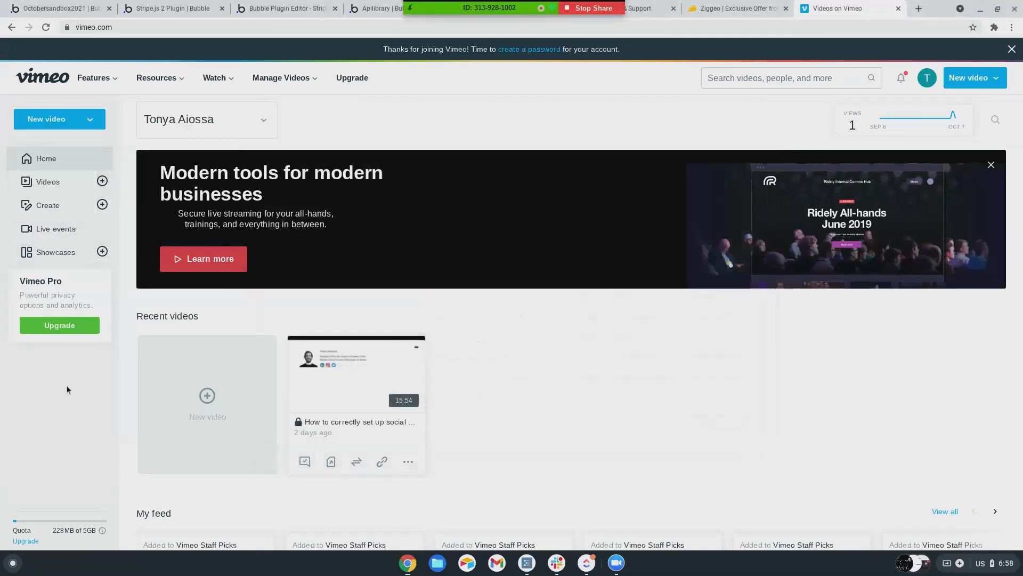
left_click(43, 184)
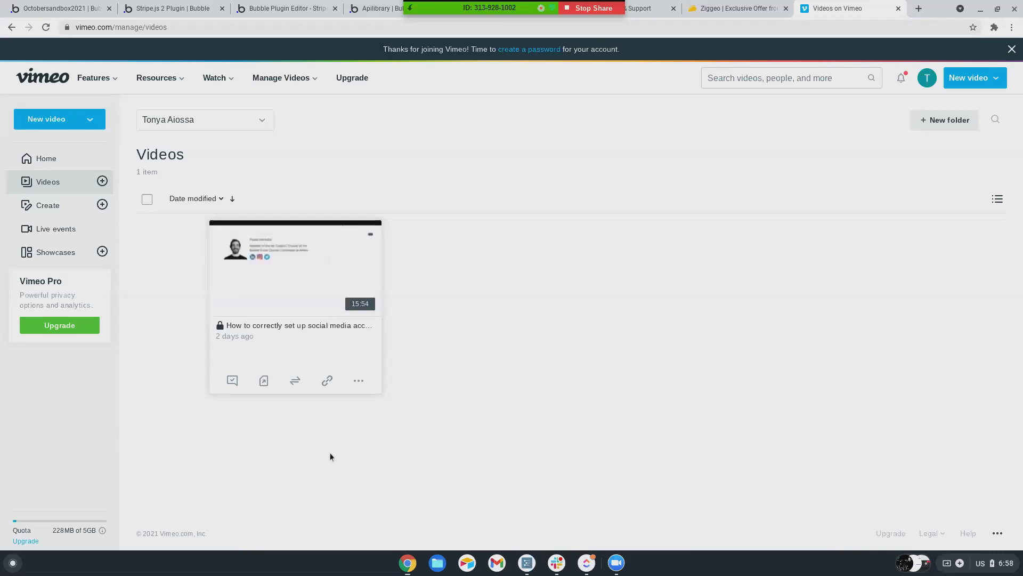
left_click(351, 383)
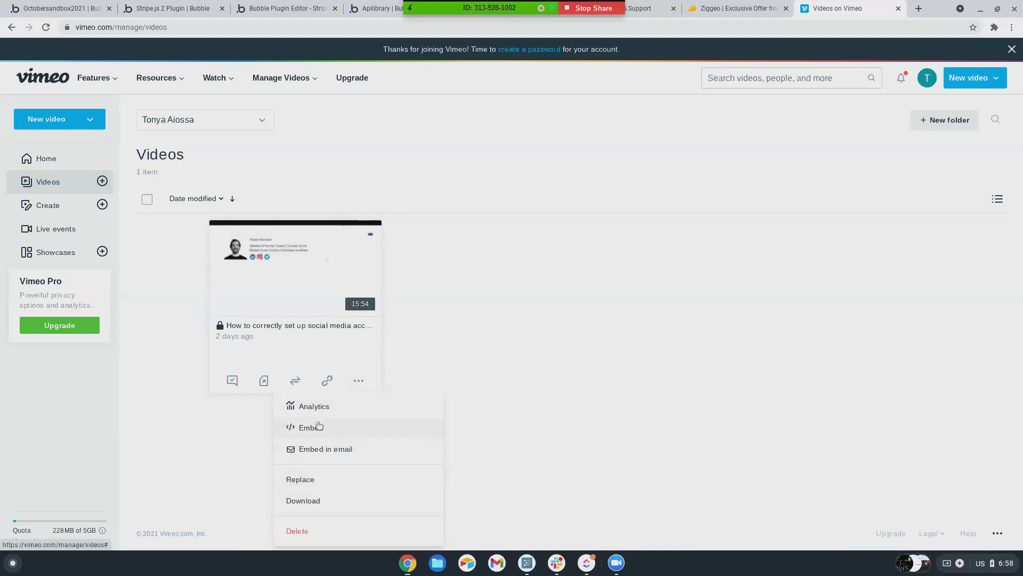
left_click(285, 327)
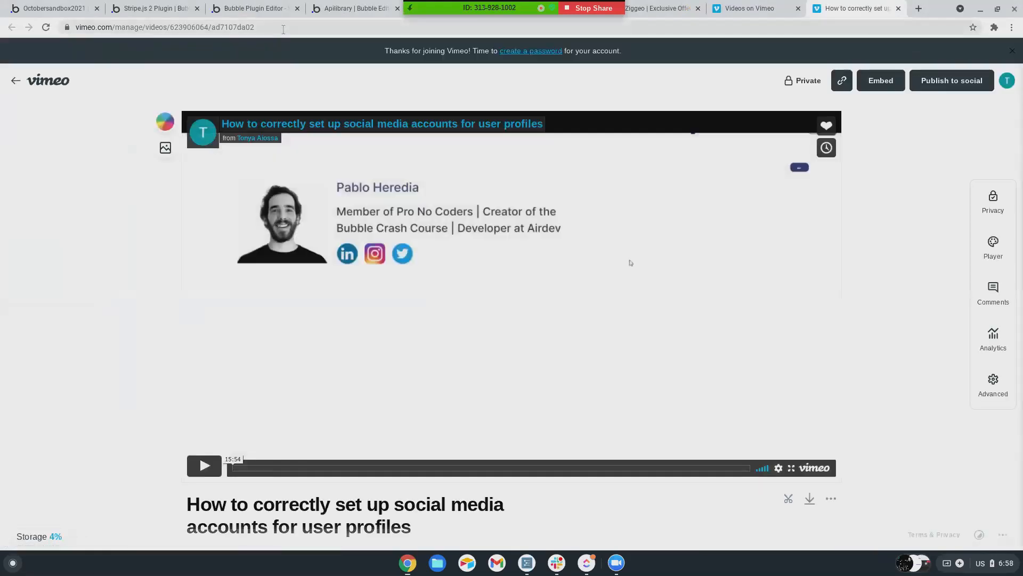
- Review the video's privacy: Private with link access, embedding allowed Anywhere
scroll(414, 146, "down", 1)
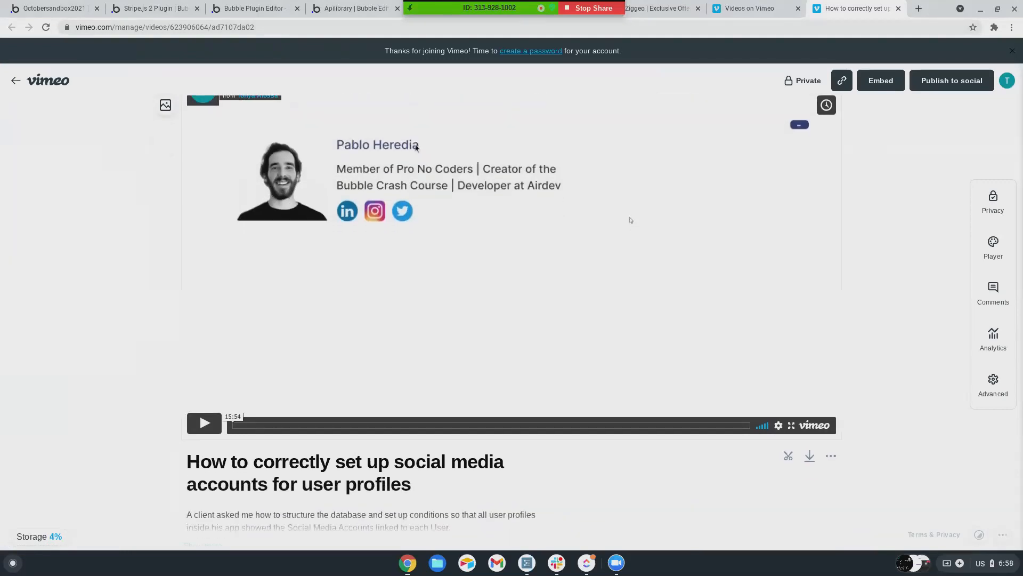
left_click(799, 60)
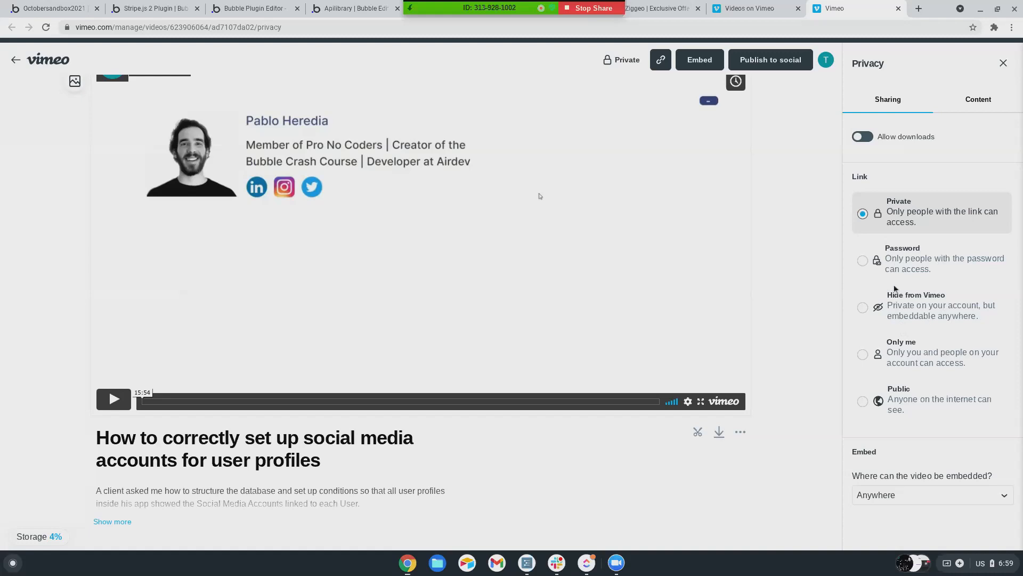
scroll(916, 306, "down", 1)
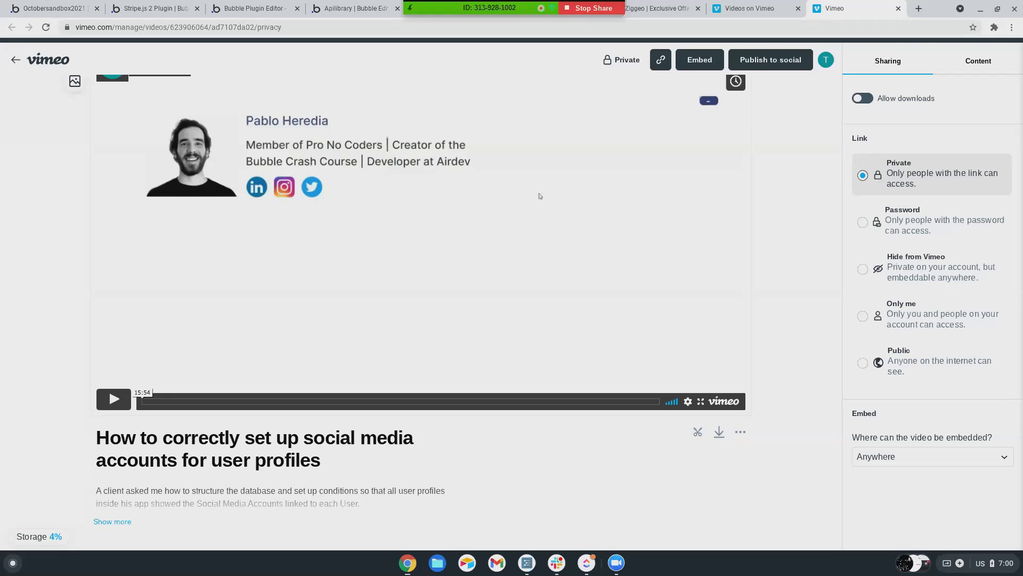
left_click(31, 12)
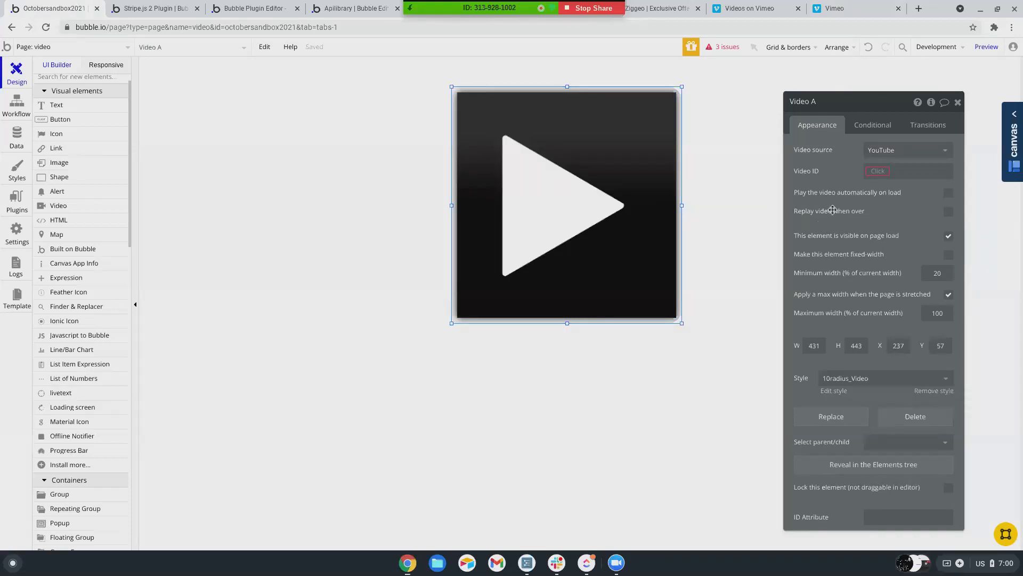
- Change Video A's video source from YouTube to Vimeo
left_click(884, 159)
left_click(886, 183)
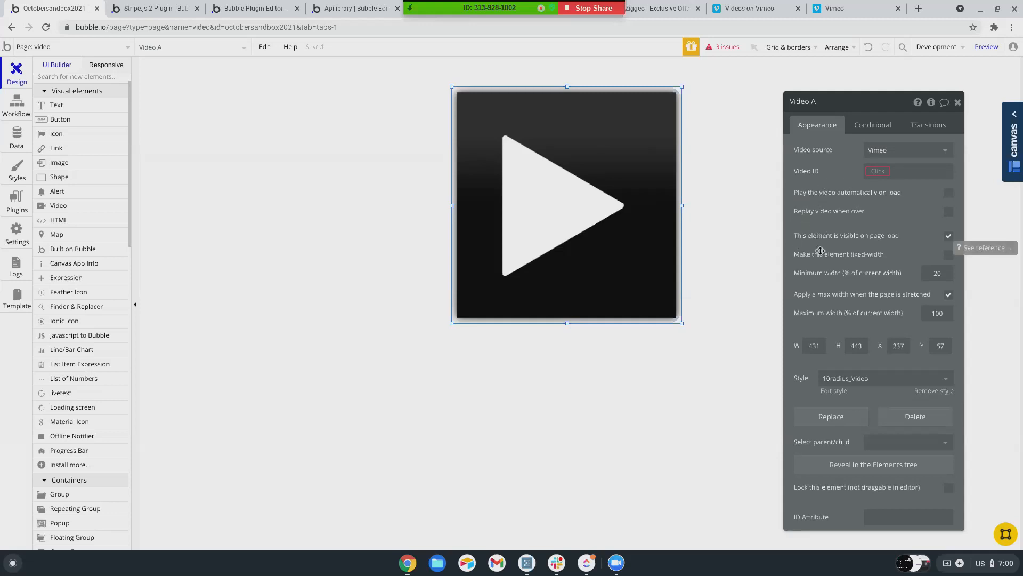
left_click(853, 8)
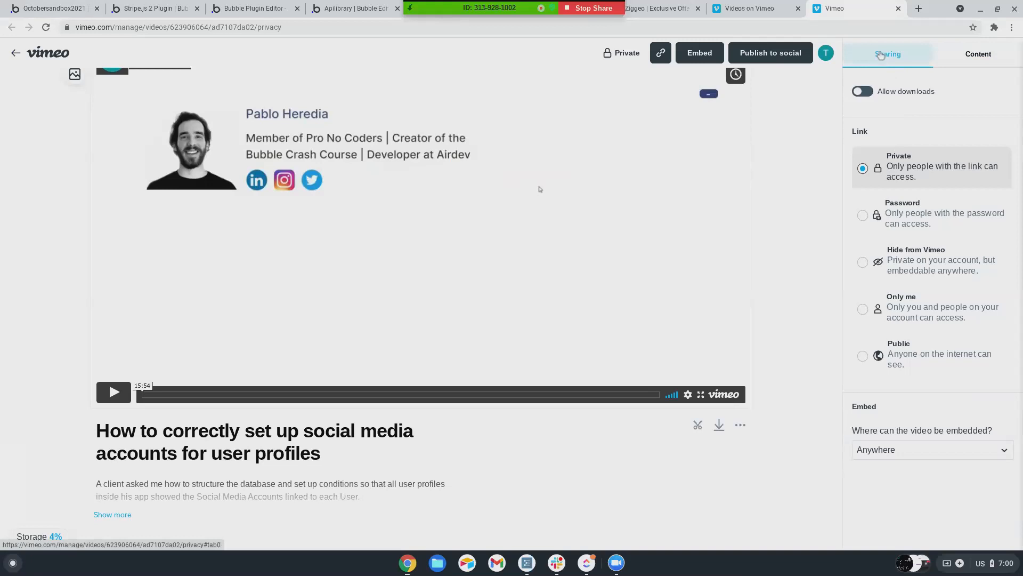
- View the Content settings of the Vimeo video's Privacy panel, including its audience rating
left_click(962, 67)
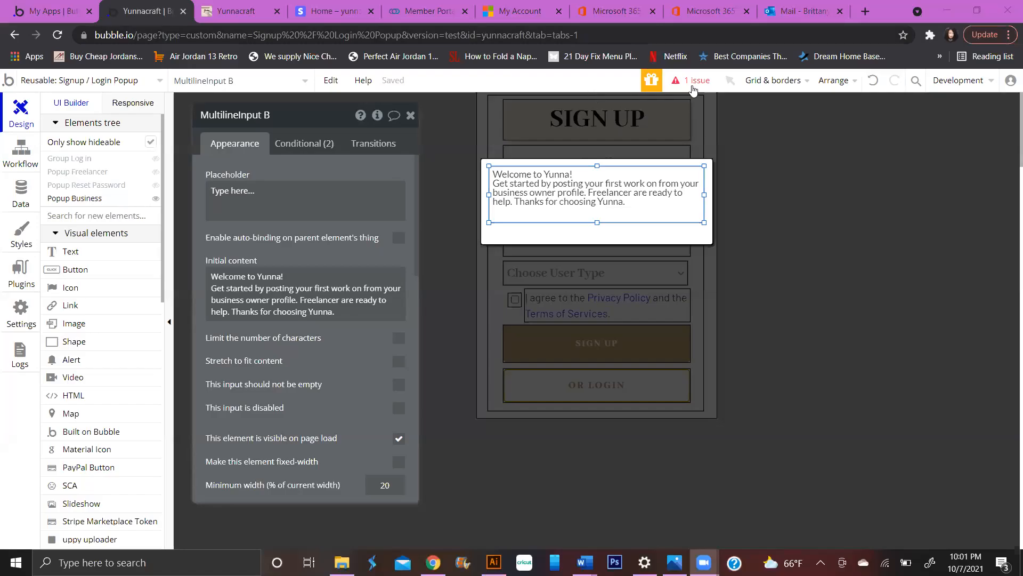
- Open the Work Order Card's Yes-button workflow and edit the Make changes to User step's Only when condition
left_click(693, 90)
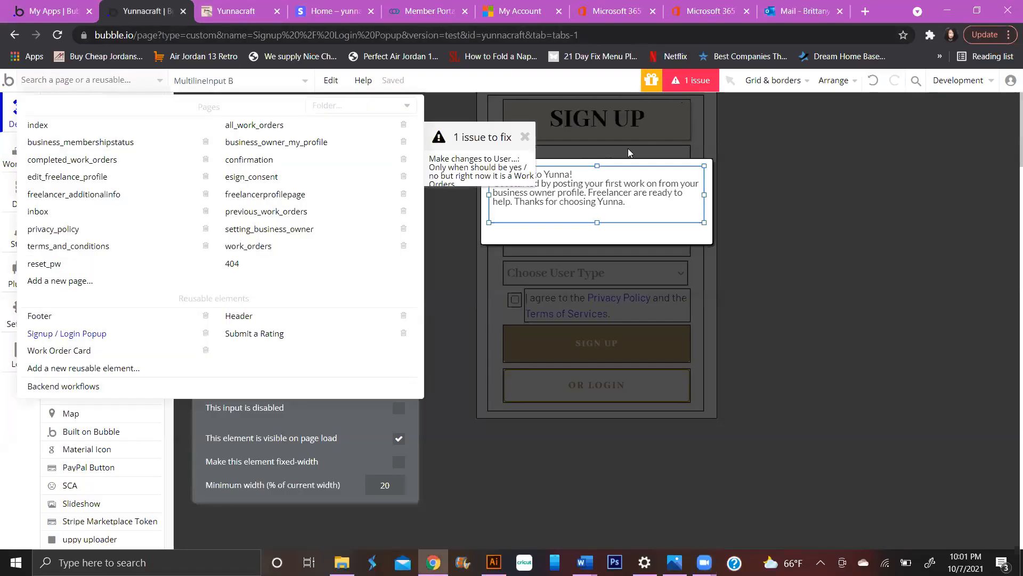
left_click(114, 248)
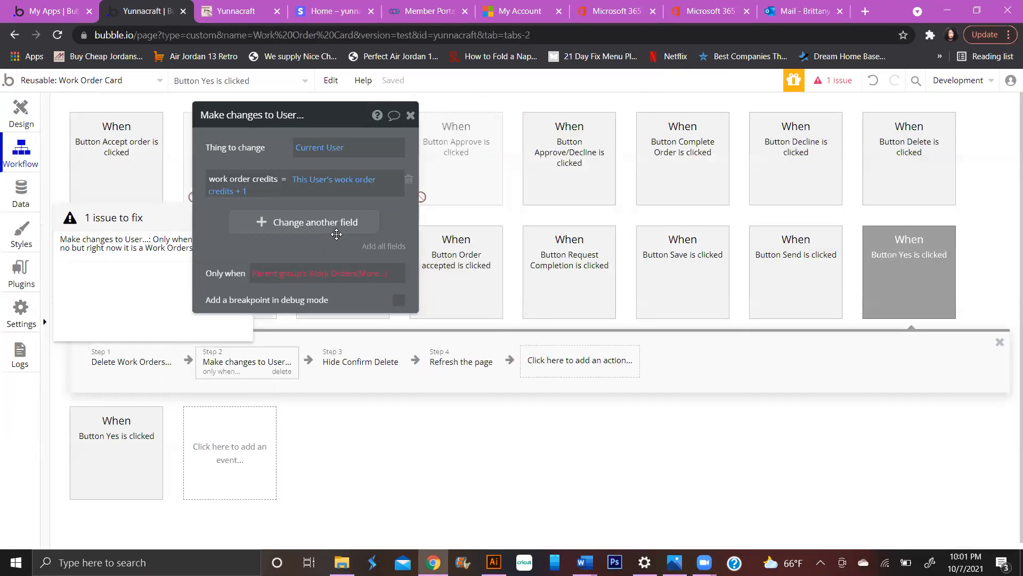
left_click_drag(336, 121, 433, 143)
left_click_drag(558, 151, 562, 142)
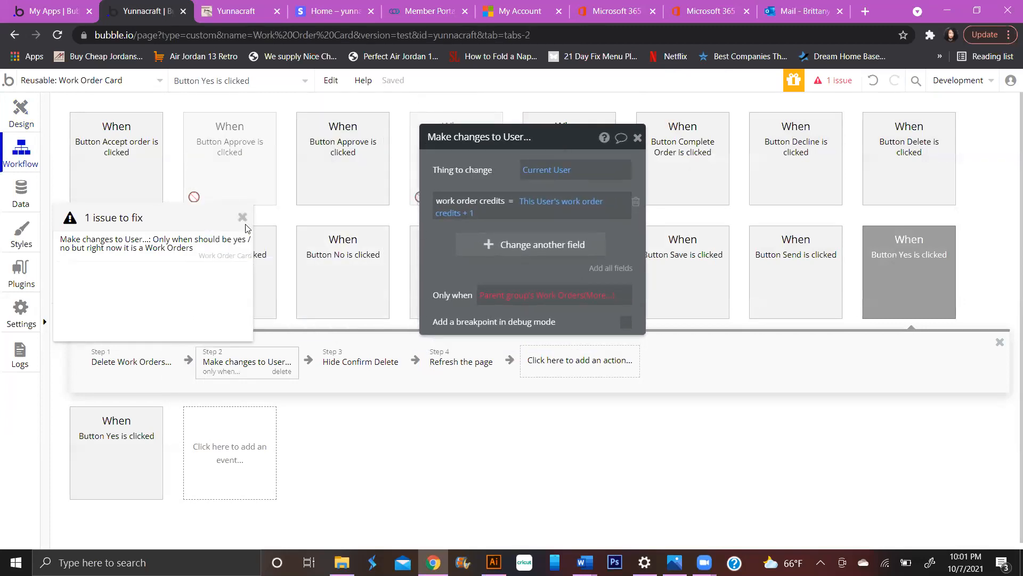
left_click(203, 369)
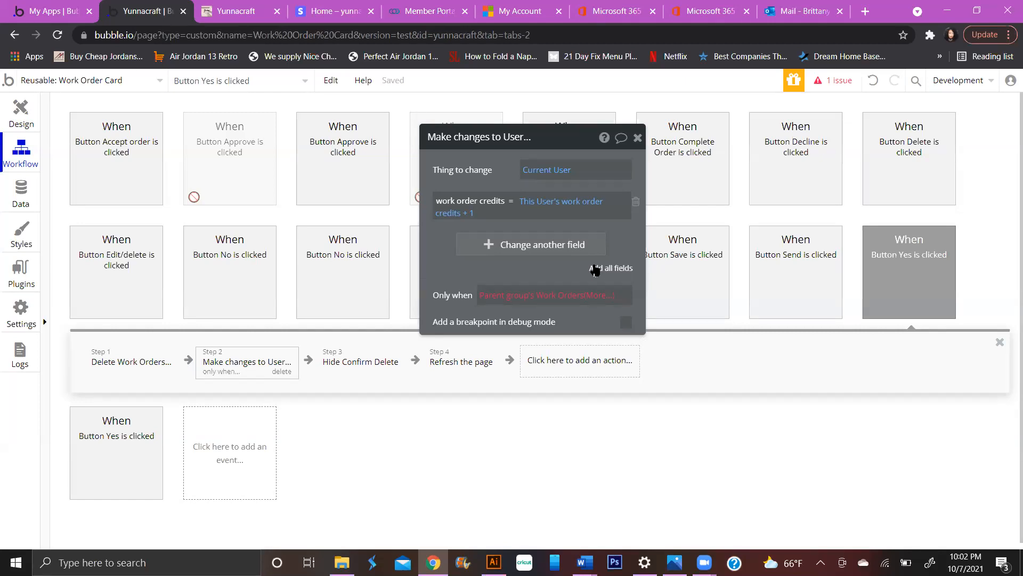
key("XF86AudioLowerVolume")
key("XF86AudioLowerVolume")
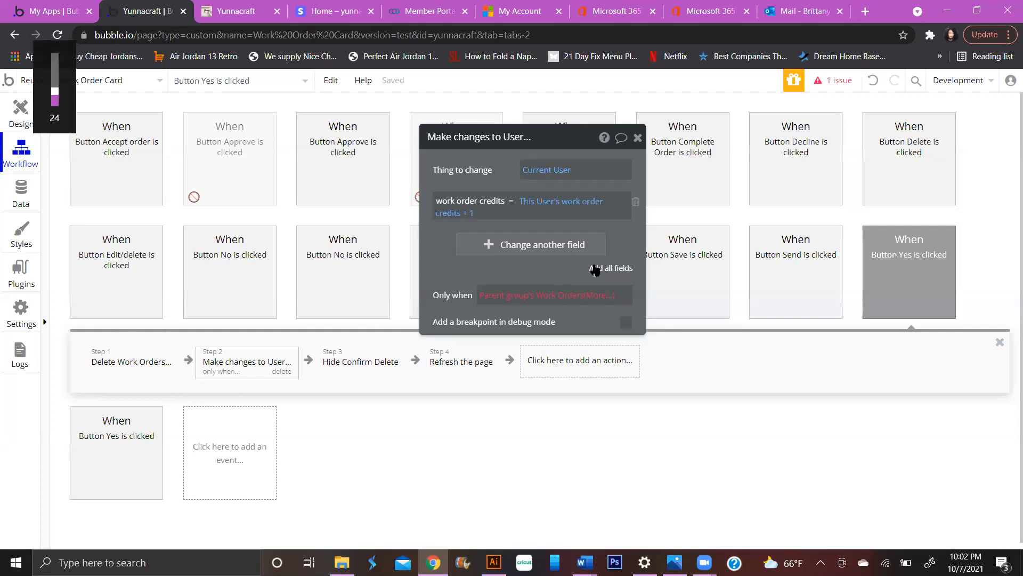
left_click(597, 302)
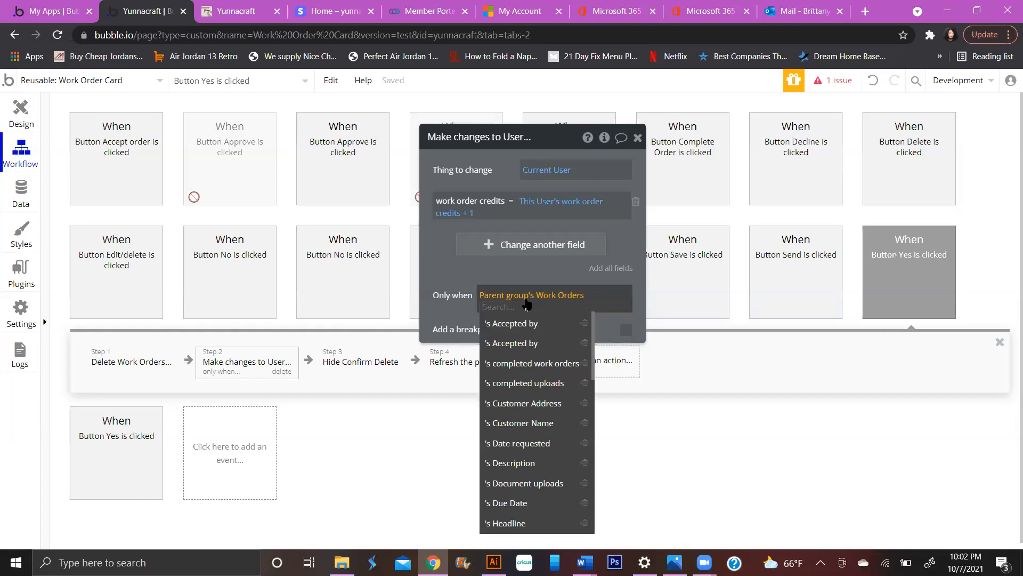
- Restart the Only when condition with Current date/time and a comparison operator
key("BackSpace")
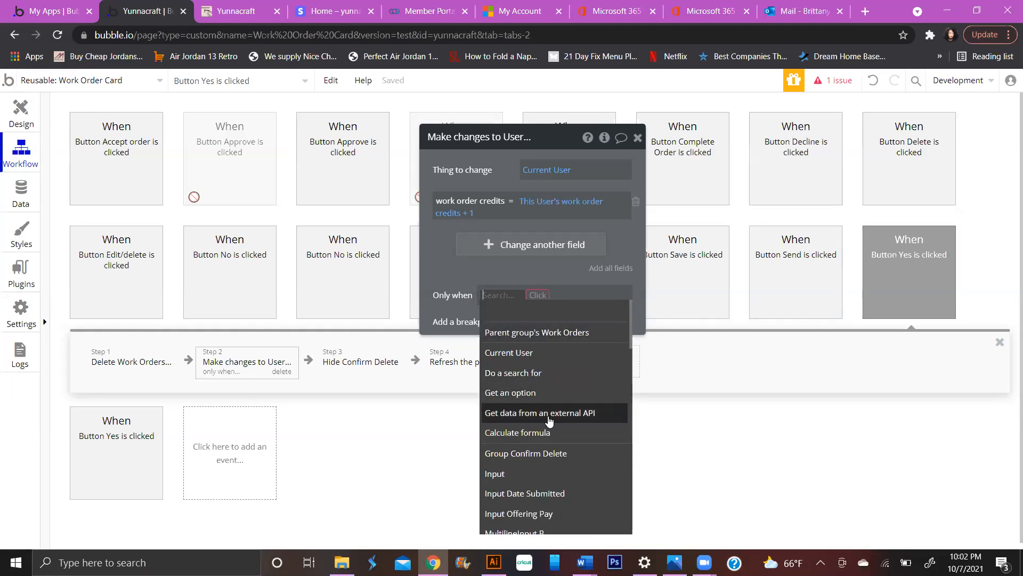
type("cu")
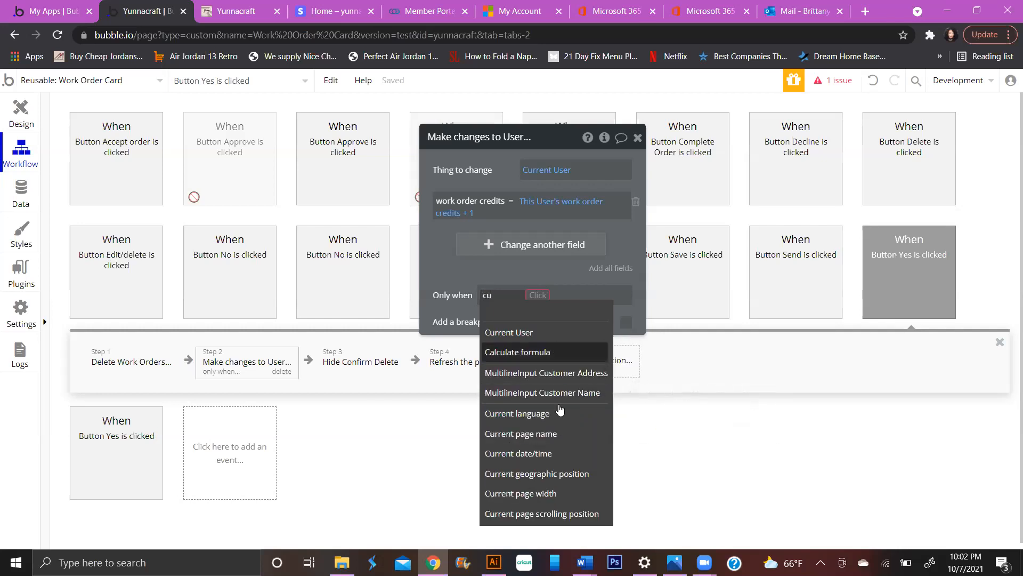
left_click(563, 453)
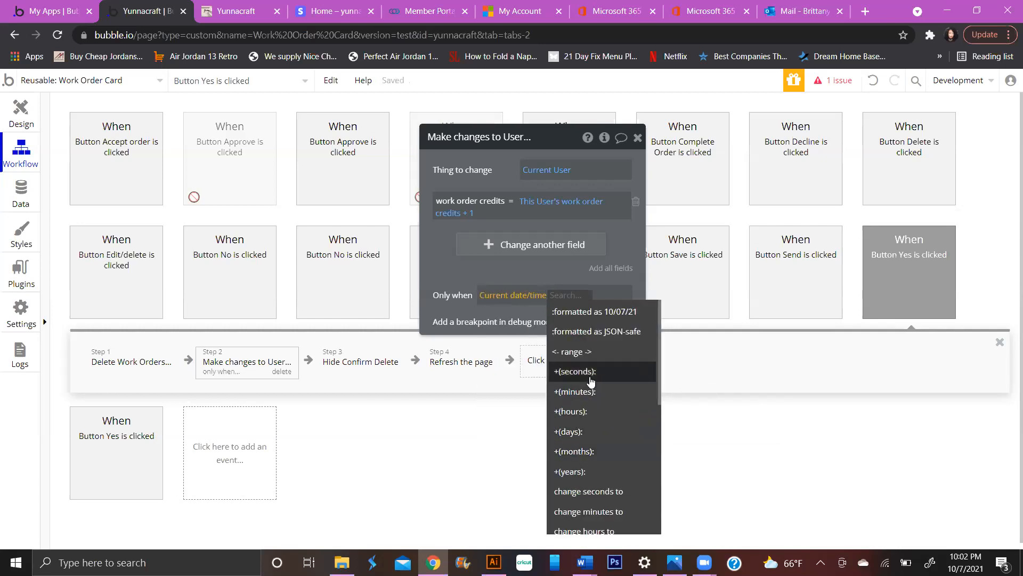
scroll(583, 458, "down", 5)
scroll(584, 467, "up", 2)
scroll(586, 468, "up", 2)
scroll(602, 437, "down", 4)
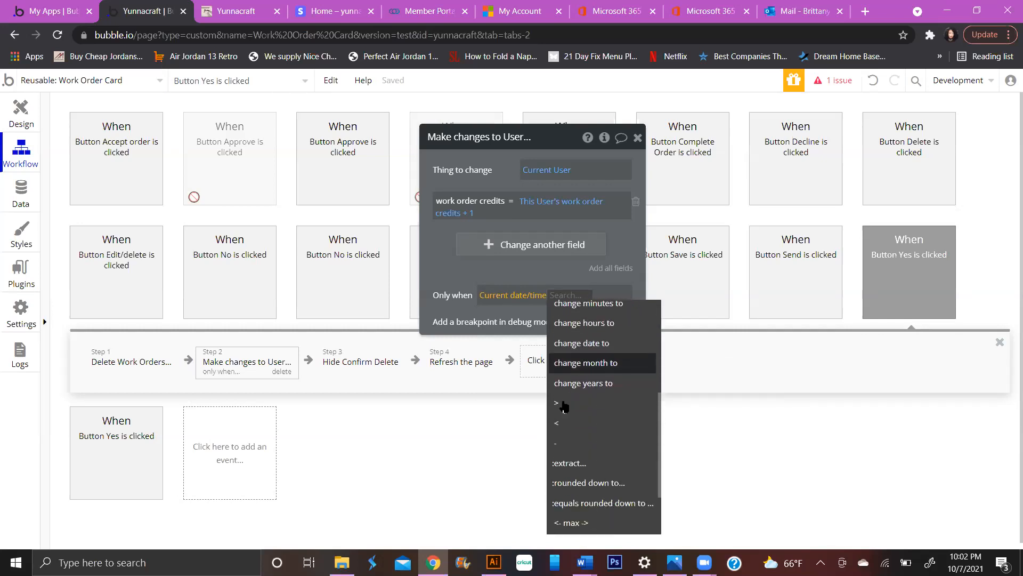
left_click(560, 390)
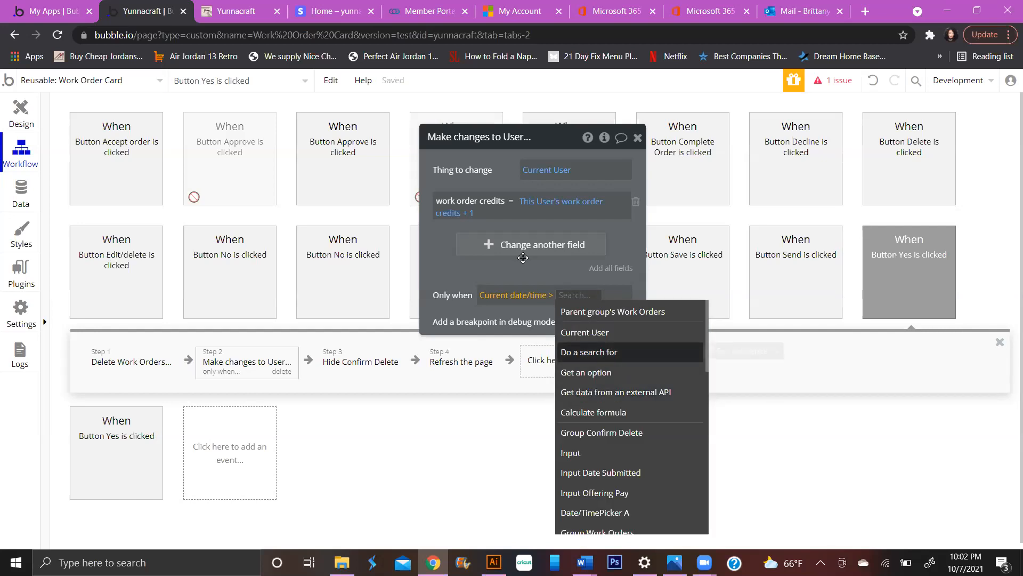
- Build Current date/time < Parent group's Work Orders's Creation Date, then delete the whole expression
left_click(551, 295)
scroll(579, 456, "down", 4)
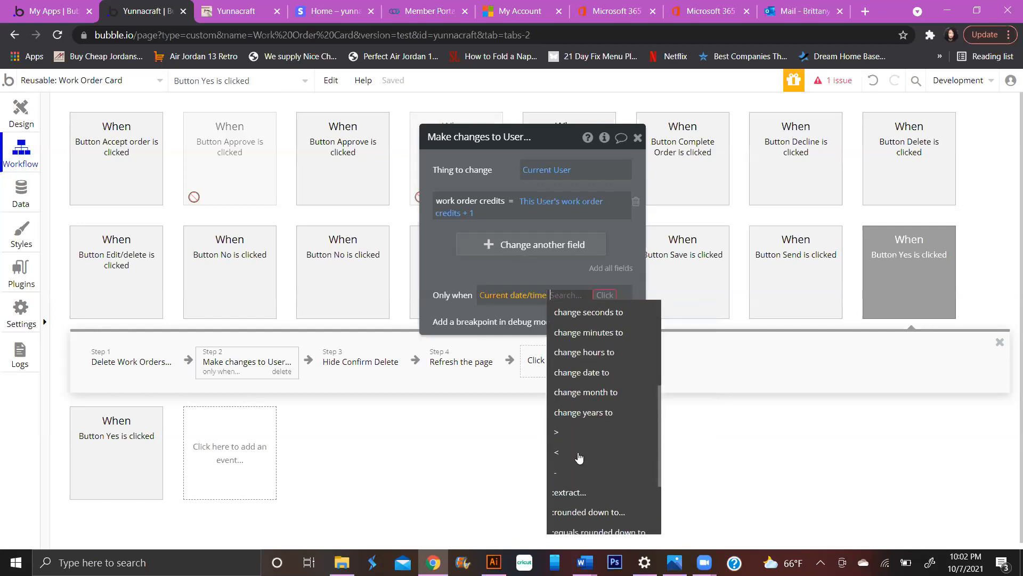
left_click(577, 457)
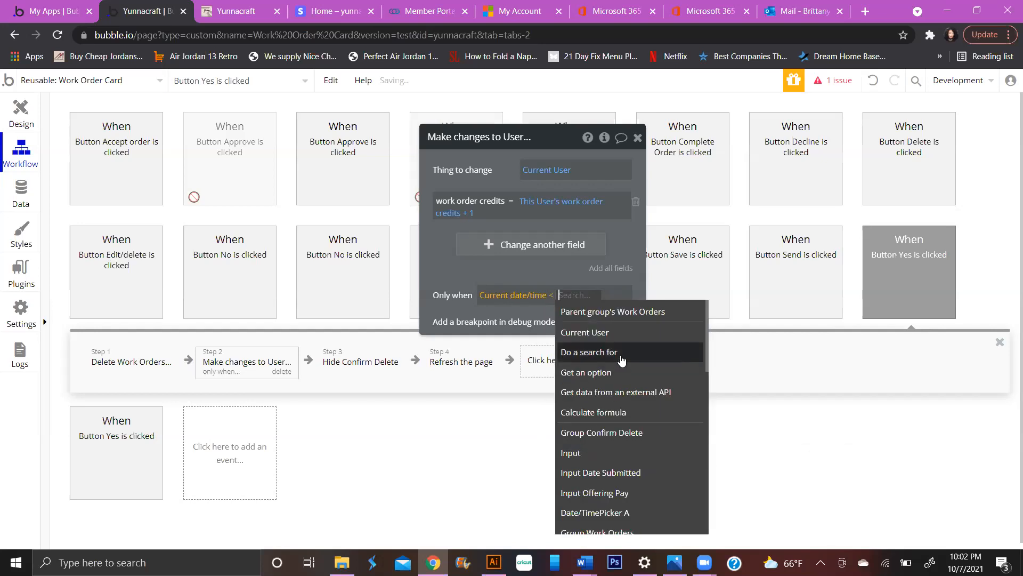
left_click(628, 314)
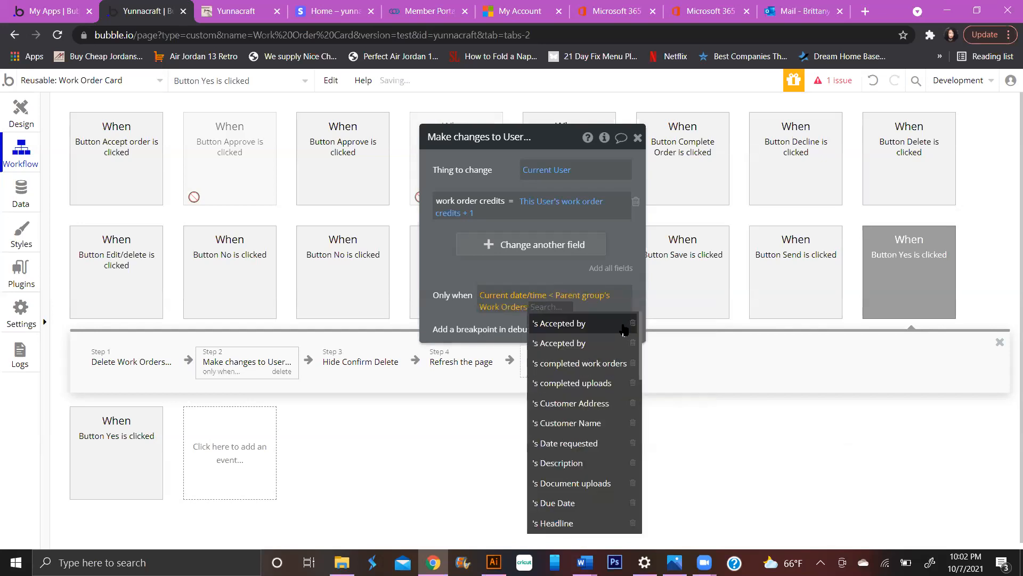
scroll(592, 469, "down", 3)
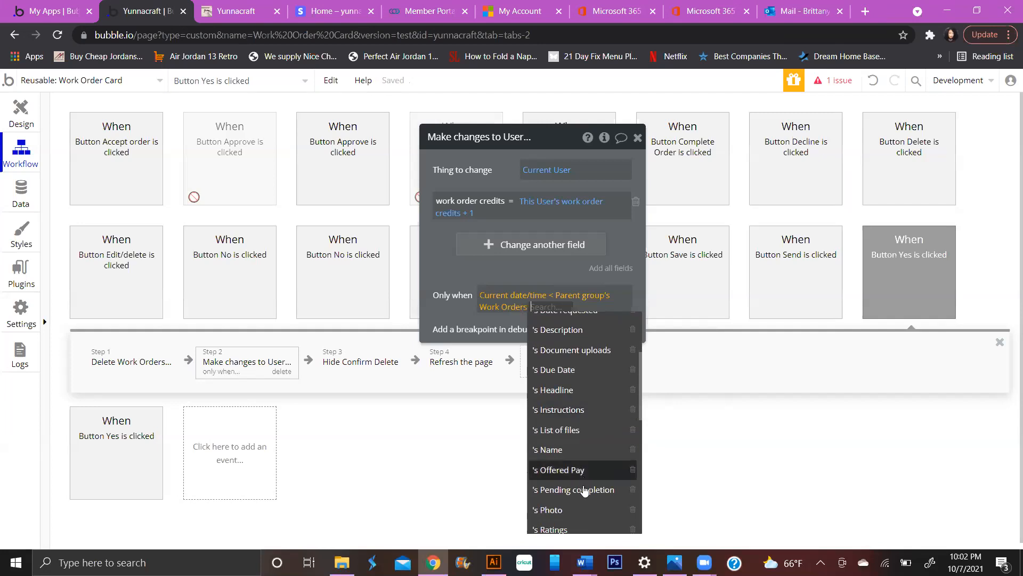
scroll(583, 480, "down", 6)
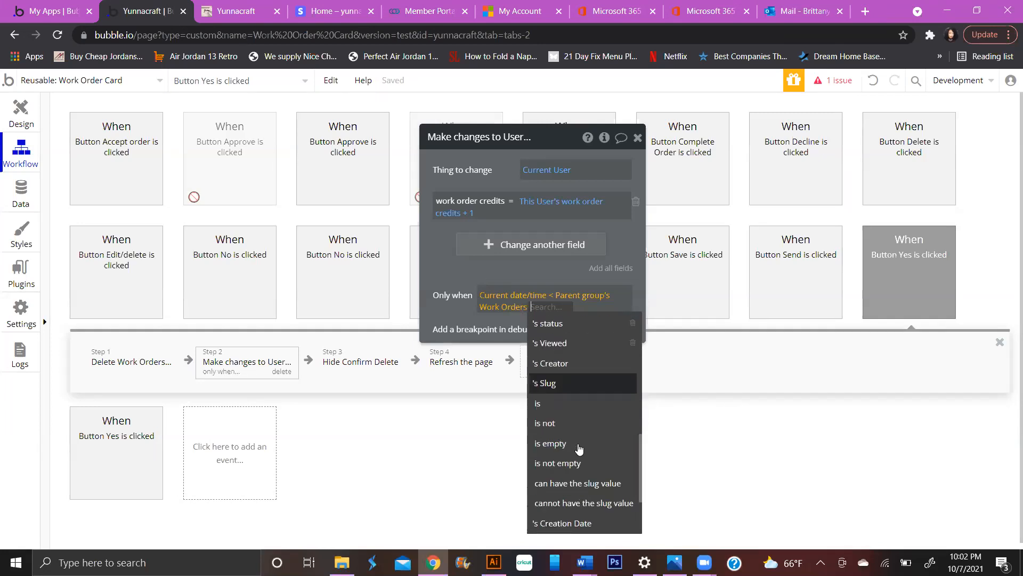
left_click(611, 525)
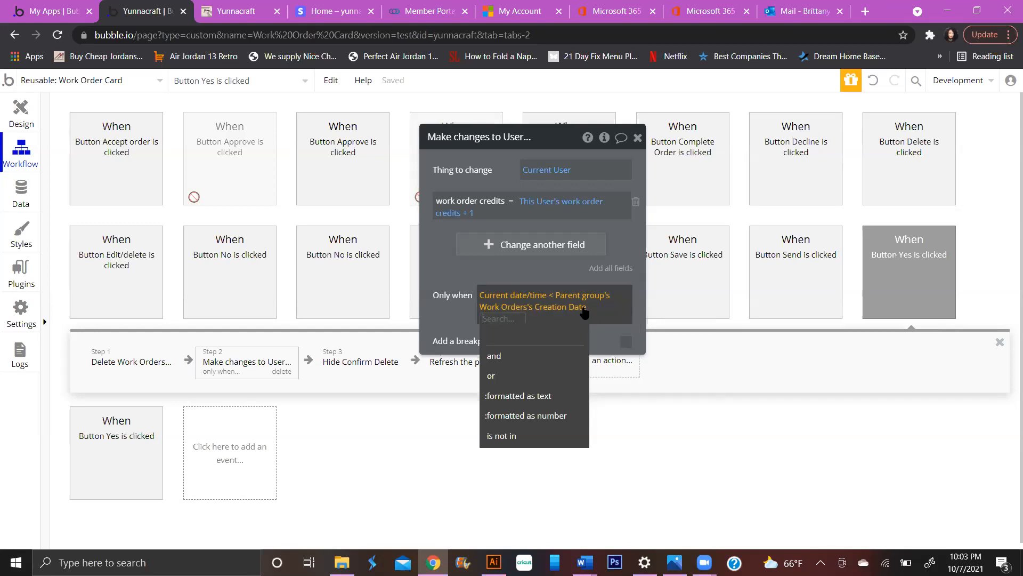
key("BackSpace")
key("BackSpace")
key("BackSpace")
key("BackSpace")
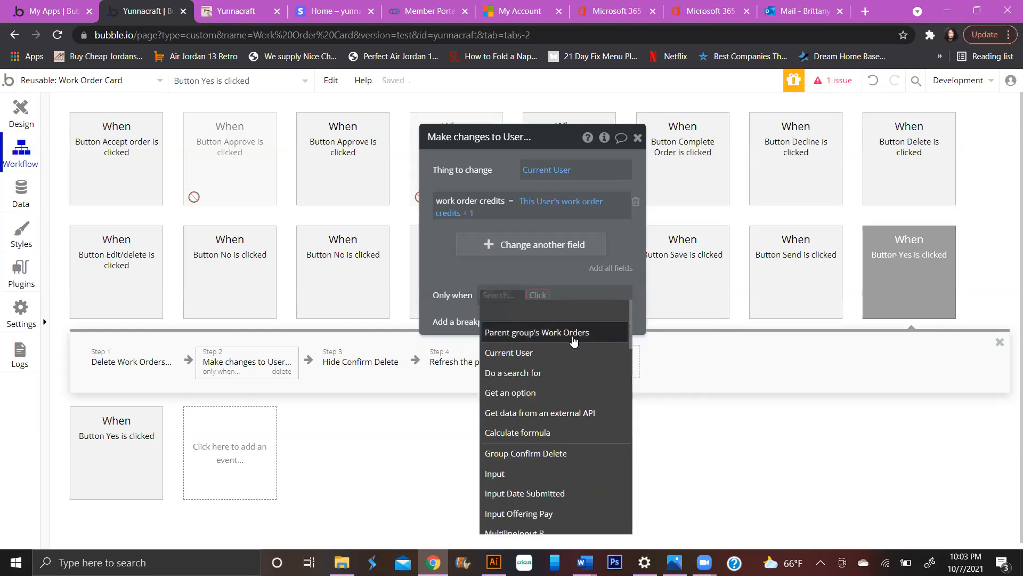
- Begin the Only when condition with Parent group's Work Orders's Creation Date +(hours): 12
left_click(569, 338)
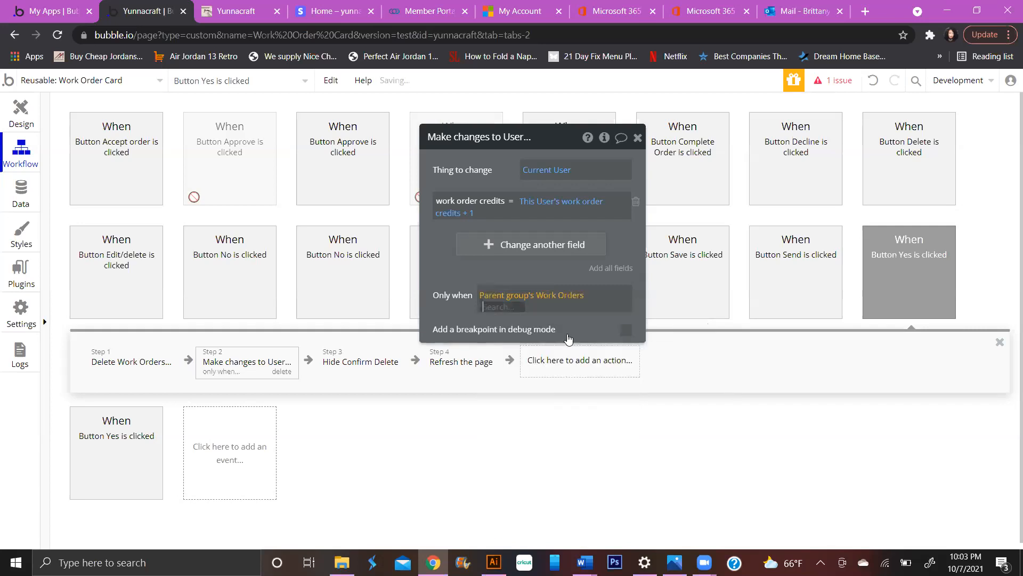
type("re")
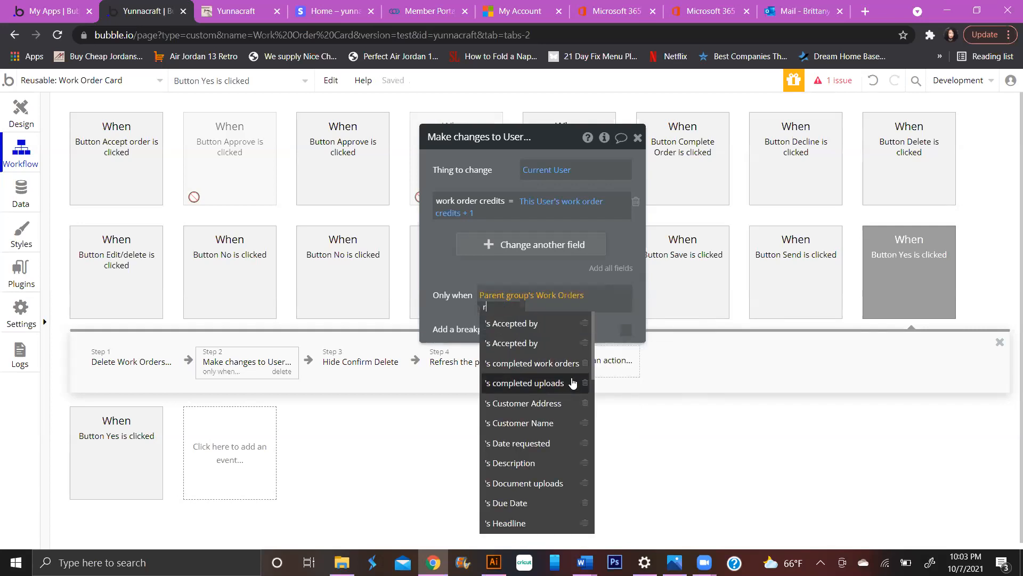
key("BackSpace")
key("BackSpace")
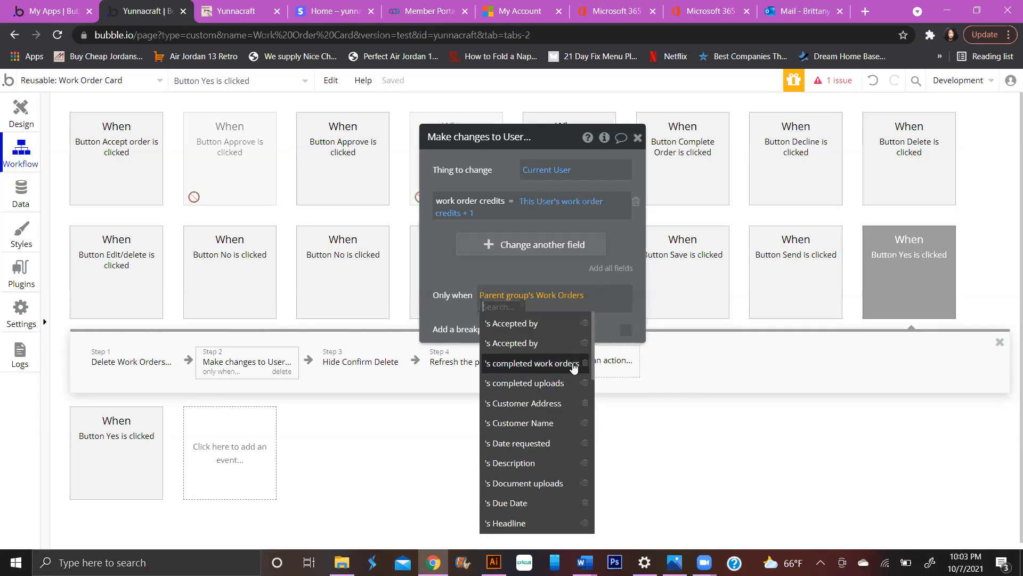
left_click(549, 344)
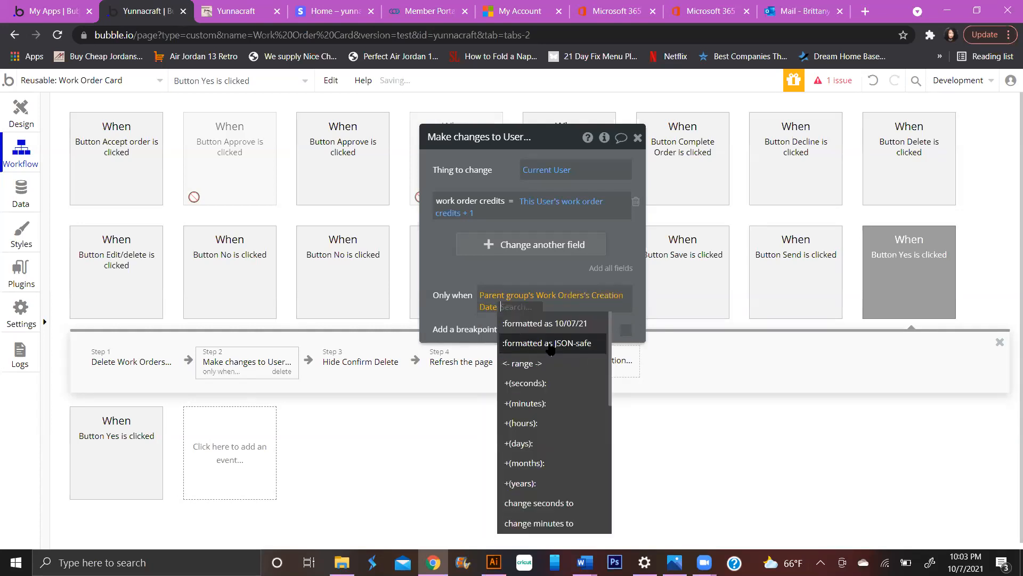
scroll(555, 380, "down", 6)
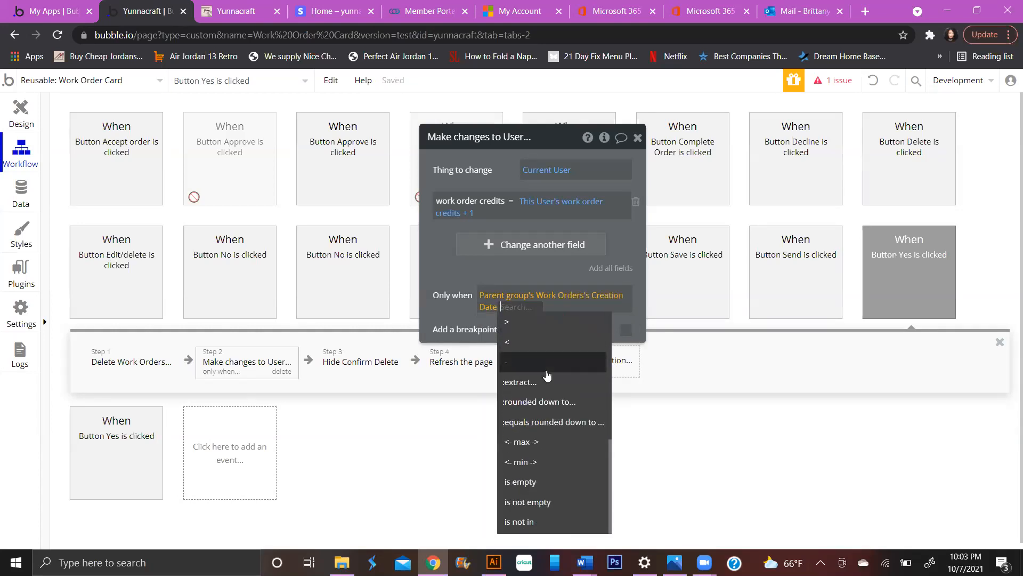
scroll(547, 376, "up", 5)
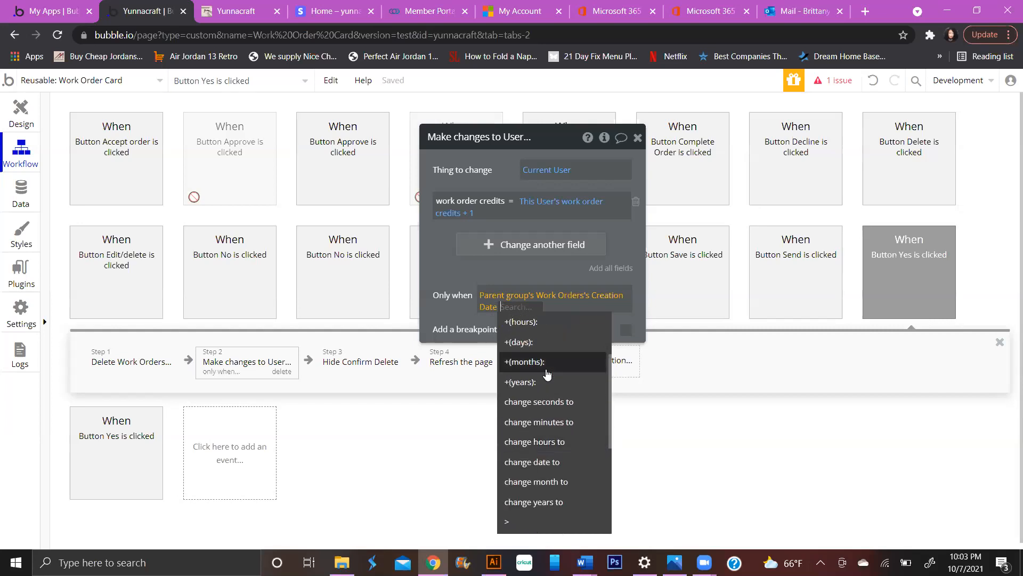
type("+")
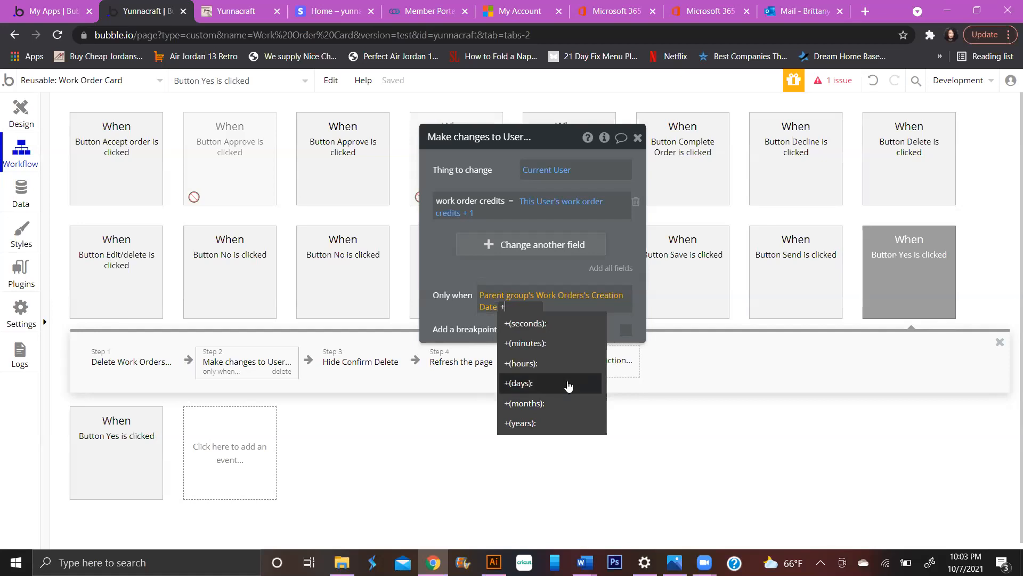
type(" 12")
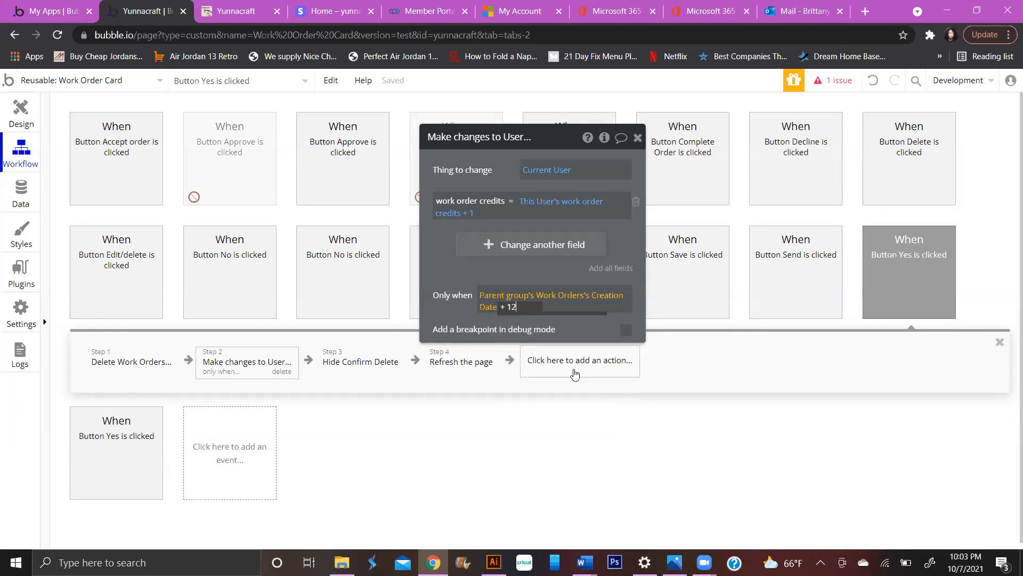
key("BackSpace")
key("BackSpace")
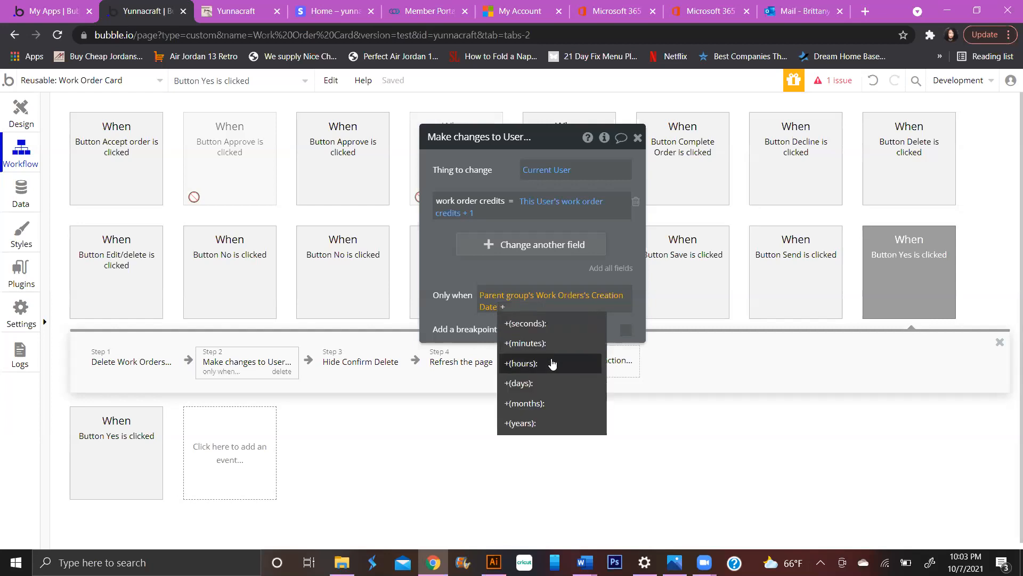
left_click(553, 363)
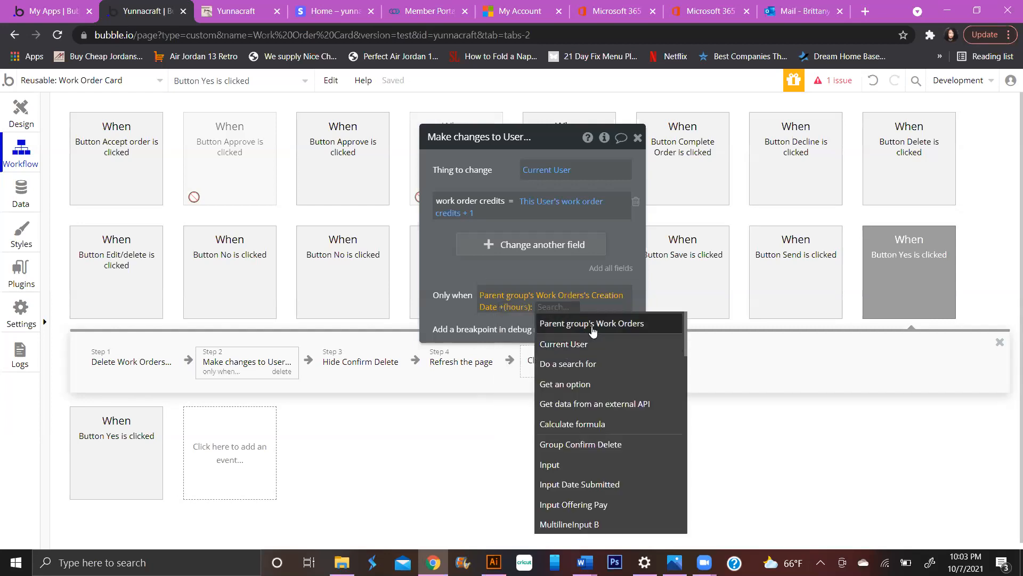
type("12")
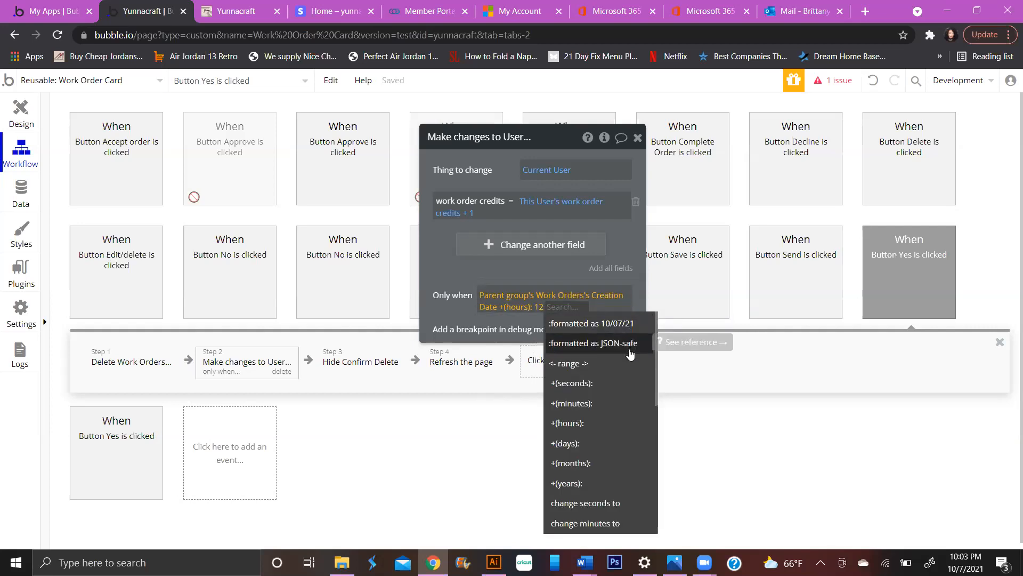
- Compare it with > Current date/time and commit the finished condition
scroll(626, 363, "down", 5)
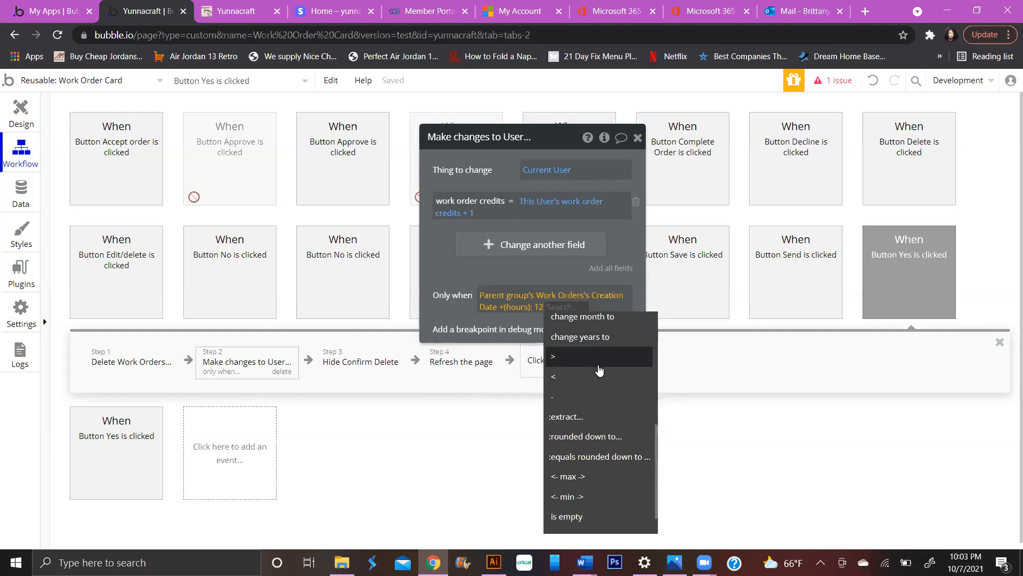
left_click(601, 361)
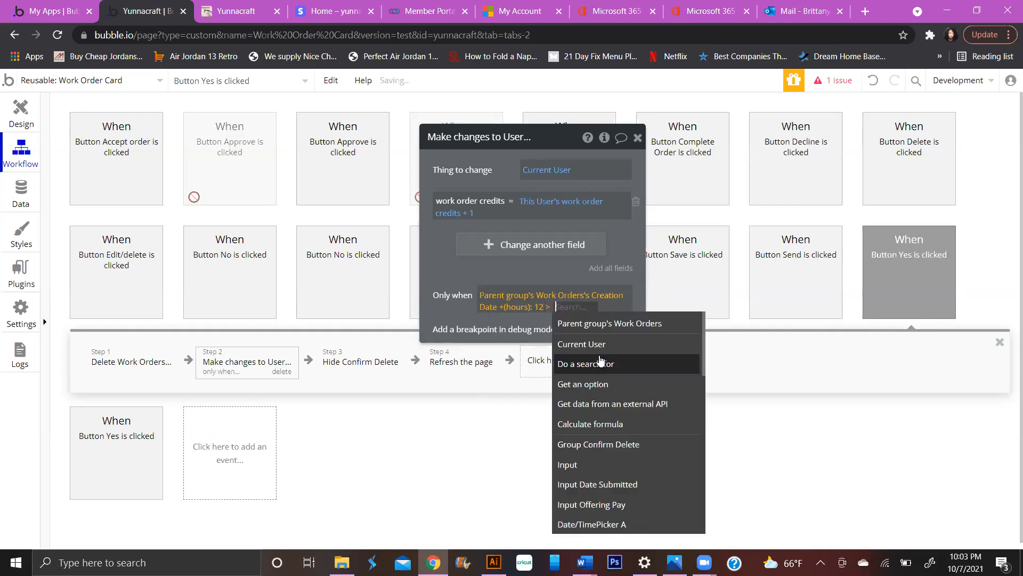
mouse_move(601, 361)
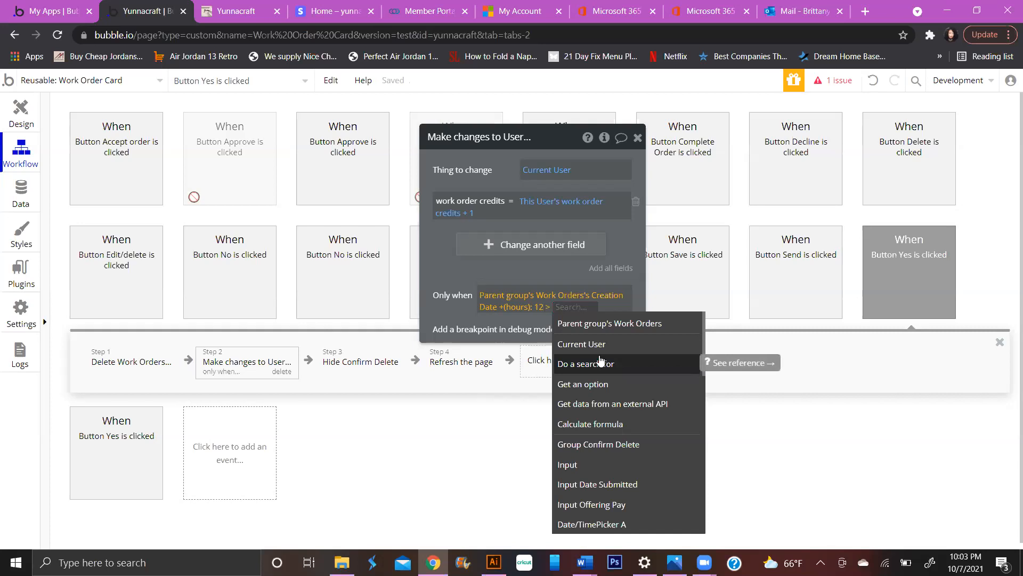
scroll(633, 469, "down", 6)
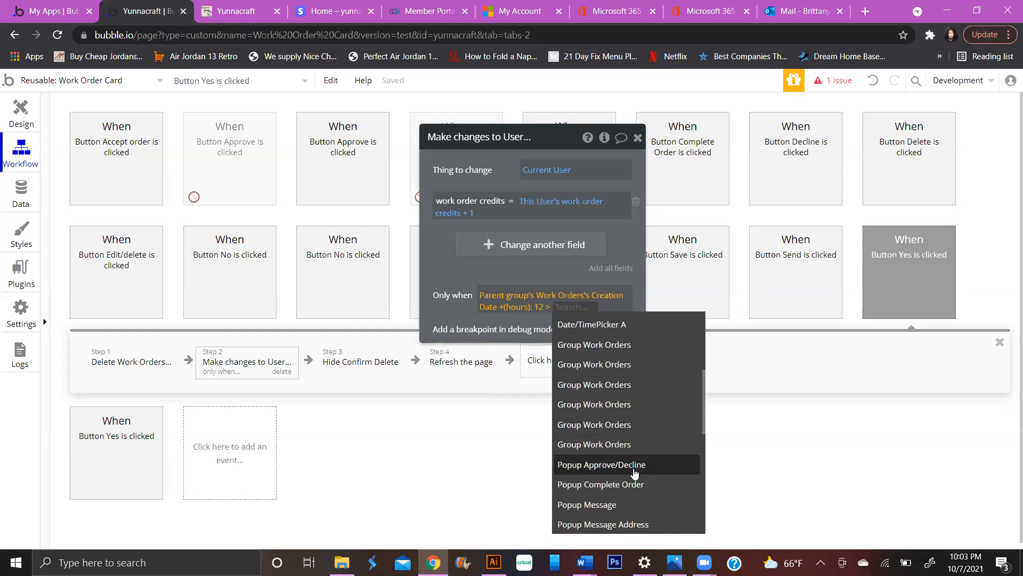
scroll(634, 467, "up", 5)
type("c")
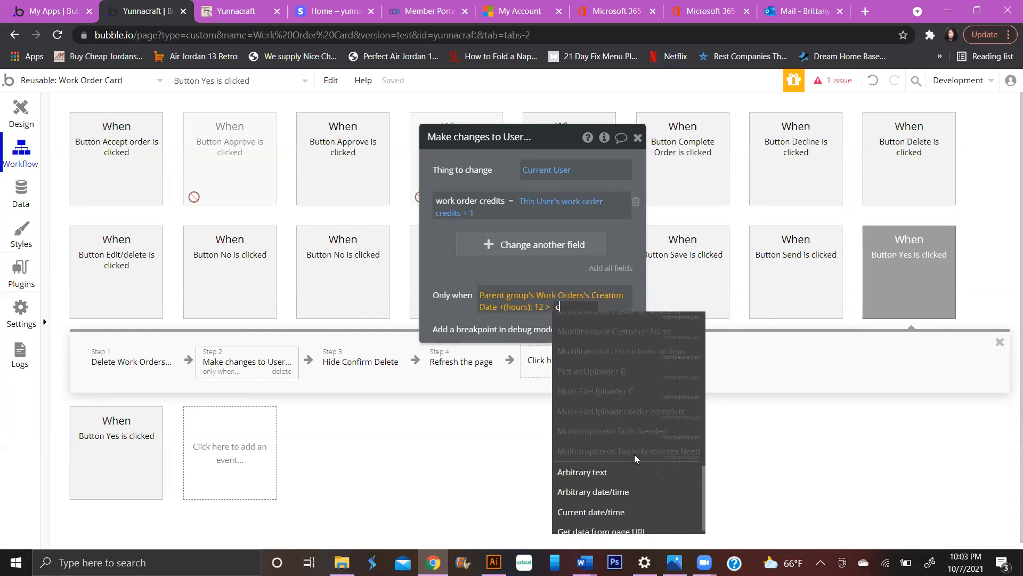
type("urr")
key("Down")
key("Return")
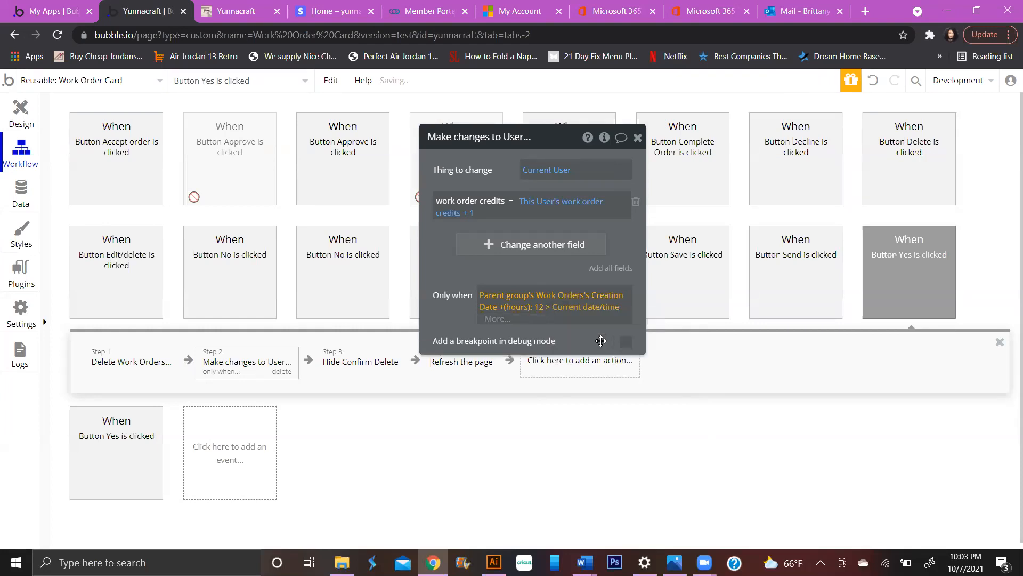
left_click(439, 306)
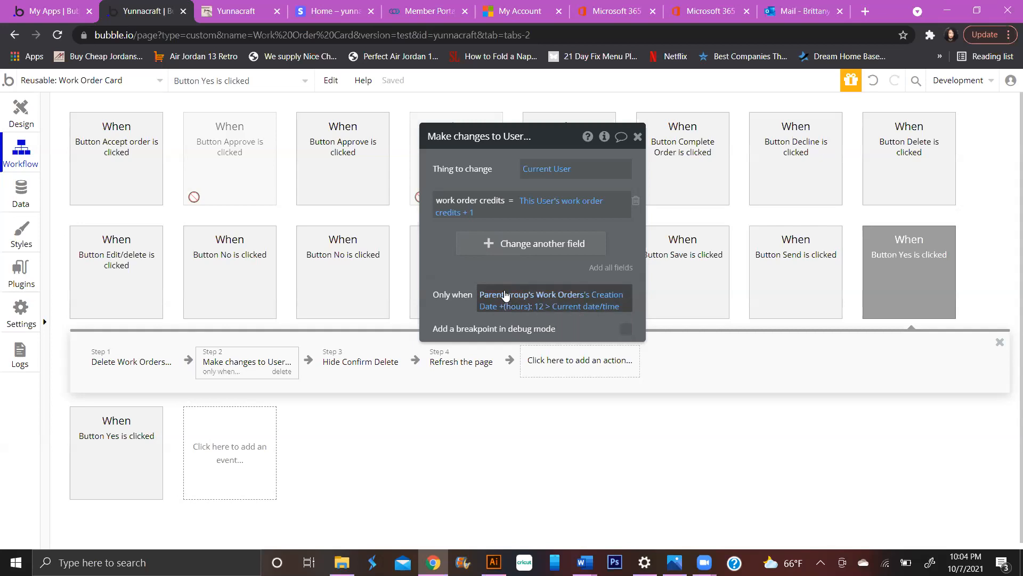
mouse_move(506, 297)
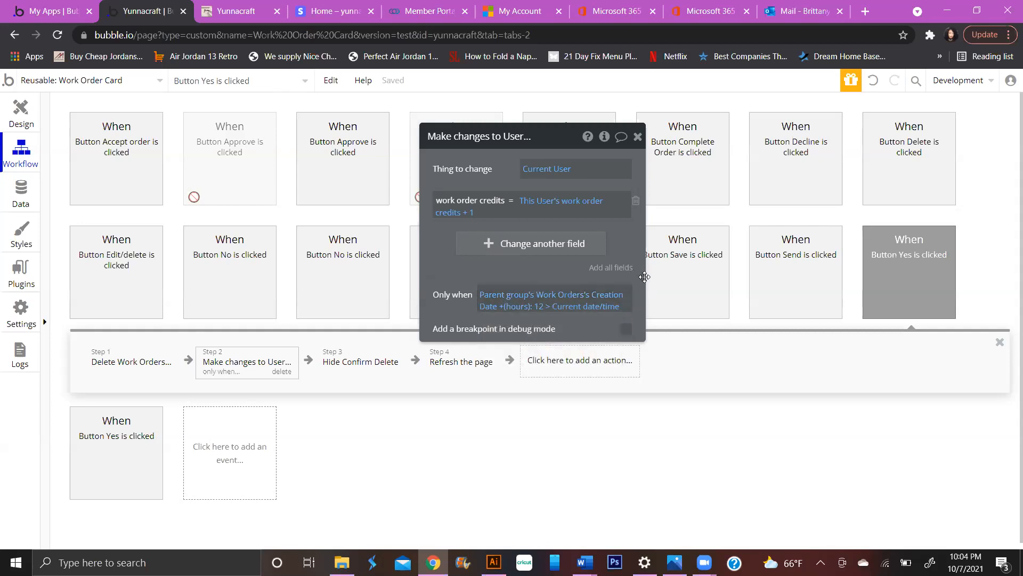
mouse_move(649, 292)
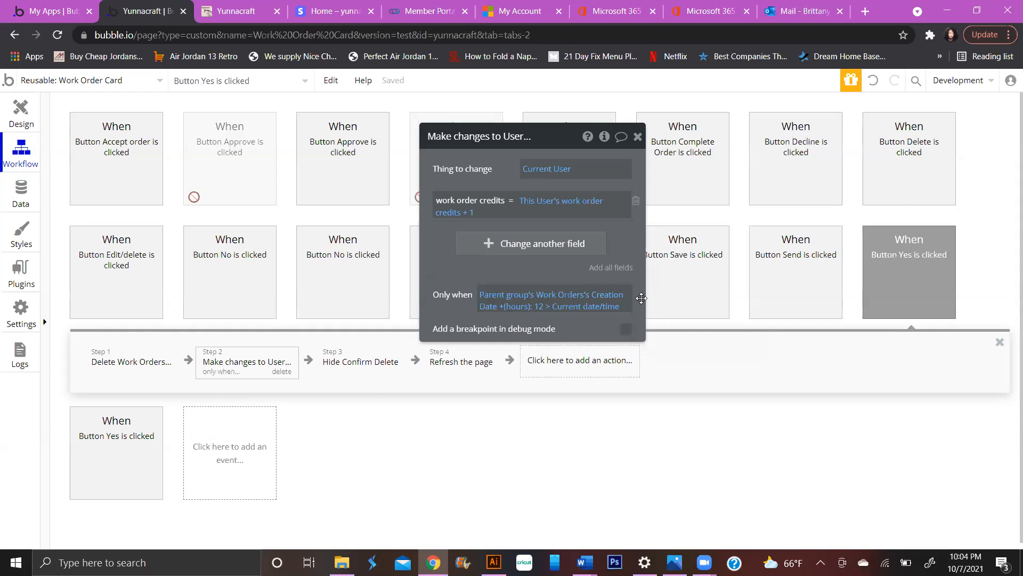